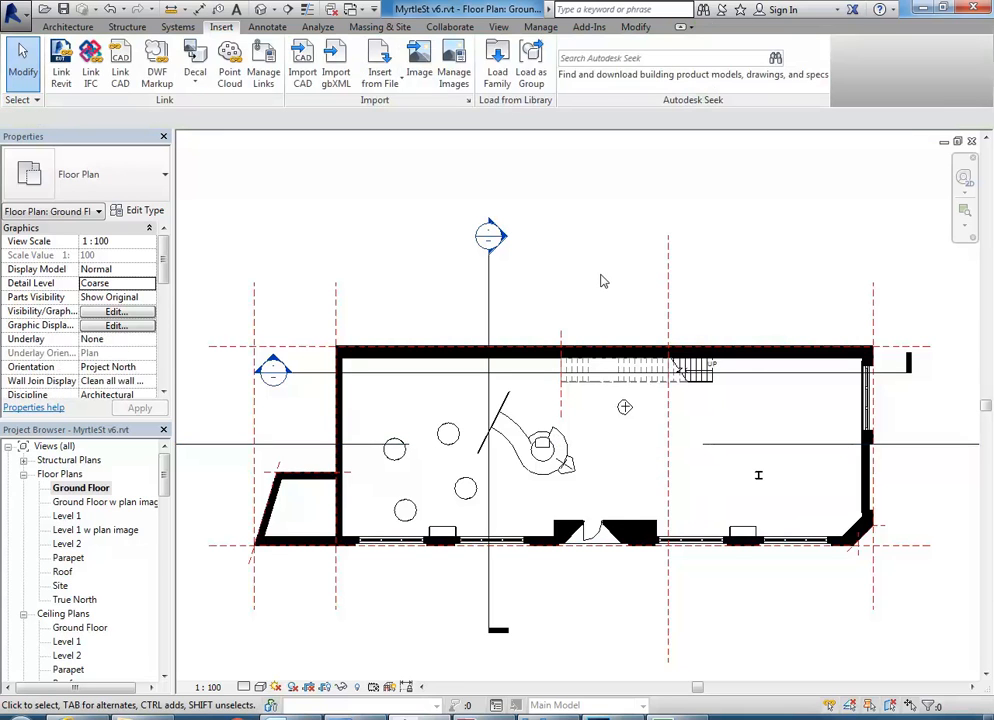
# - Create a perspective camera view on the Ground Floor plan, looking from near the right-hand end wall to the opposite end wall
pyautogui.moveTo(601, 281); pyautogui.dragTo(590, 288, button='middle')
pyautogui.scroll(1, 578, 310)
pyautogui.scroll(-1, 579, 254)
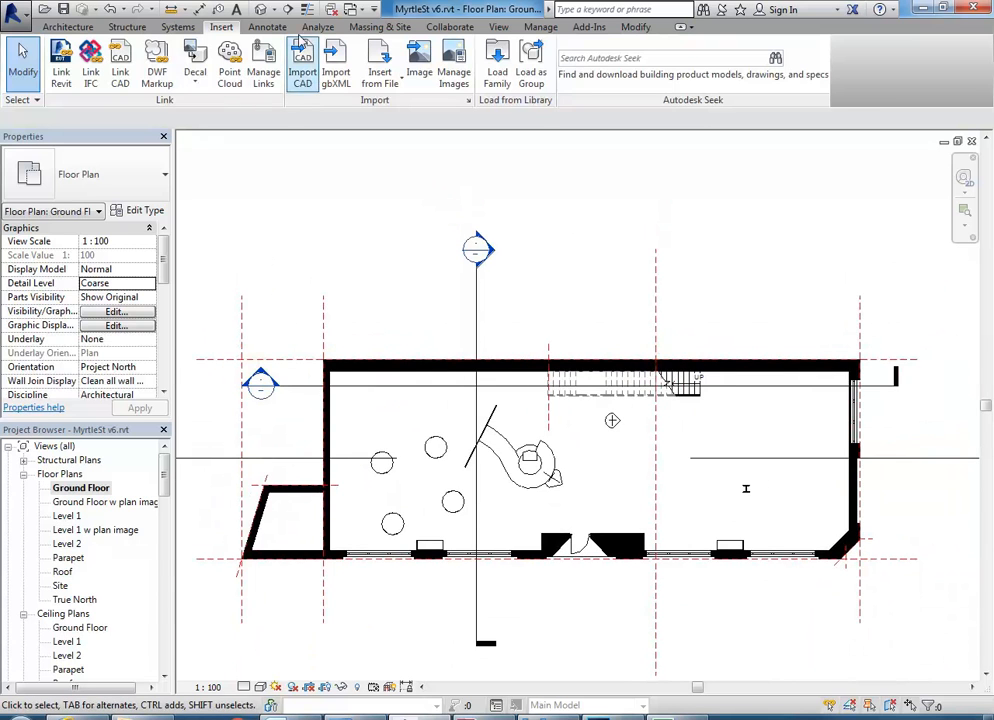
pyautogui.click(278, 10)
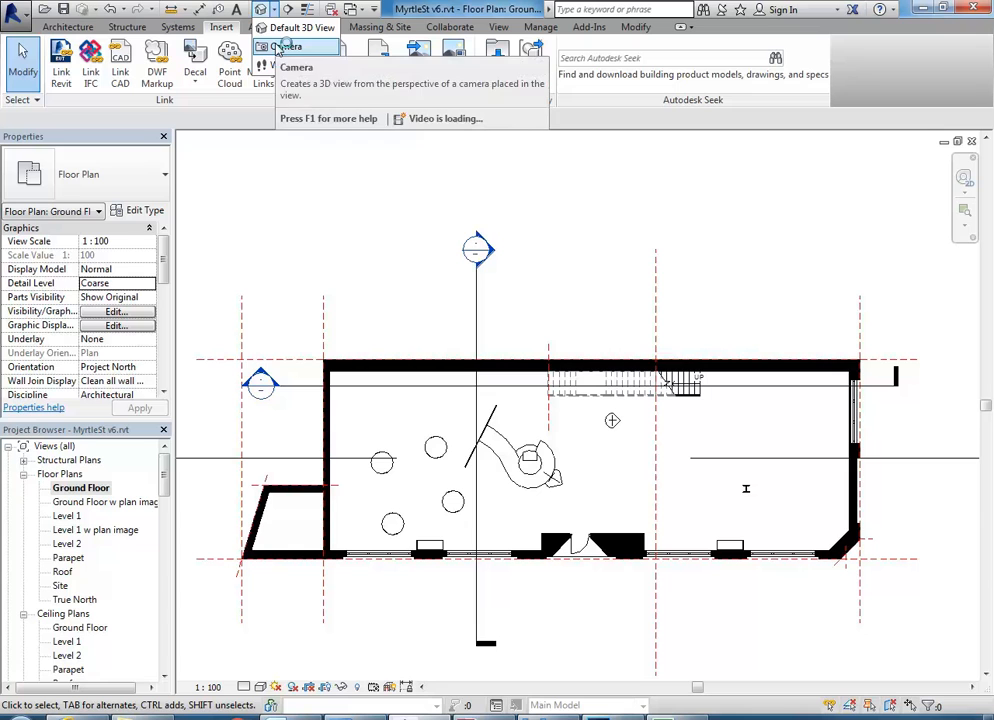
pyautogui.click(283, 47)
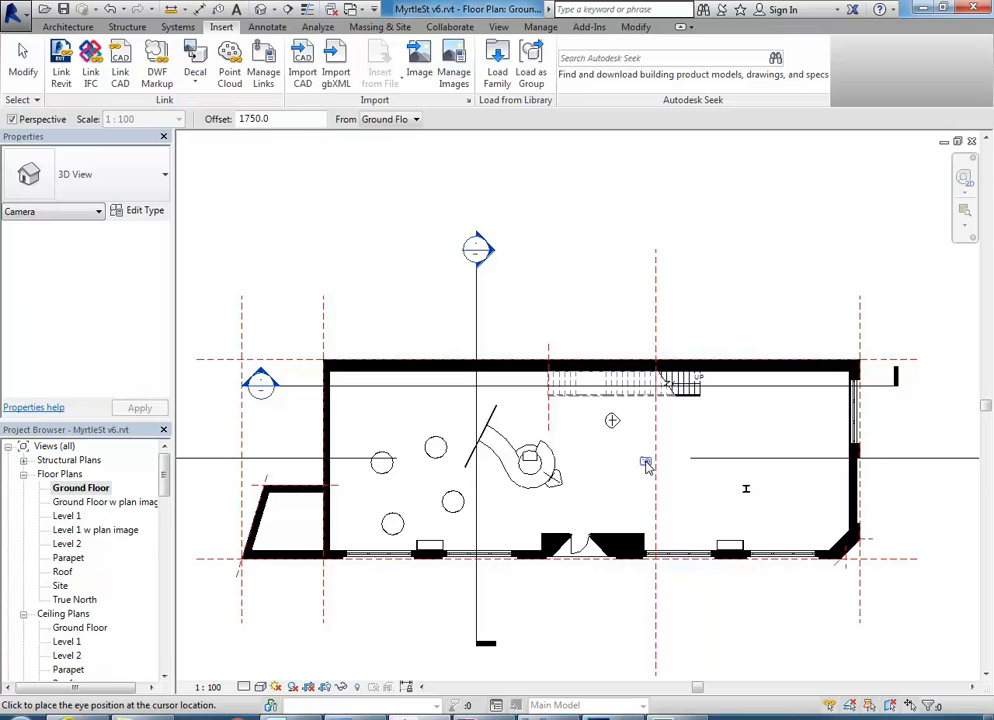
pyautogui.click(814, 462)
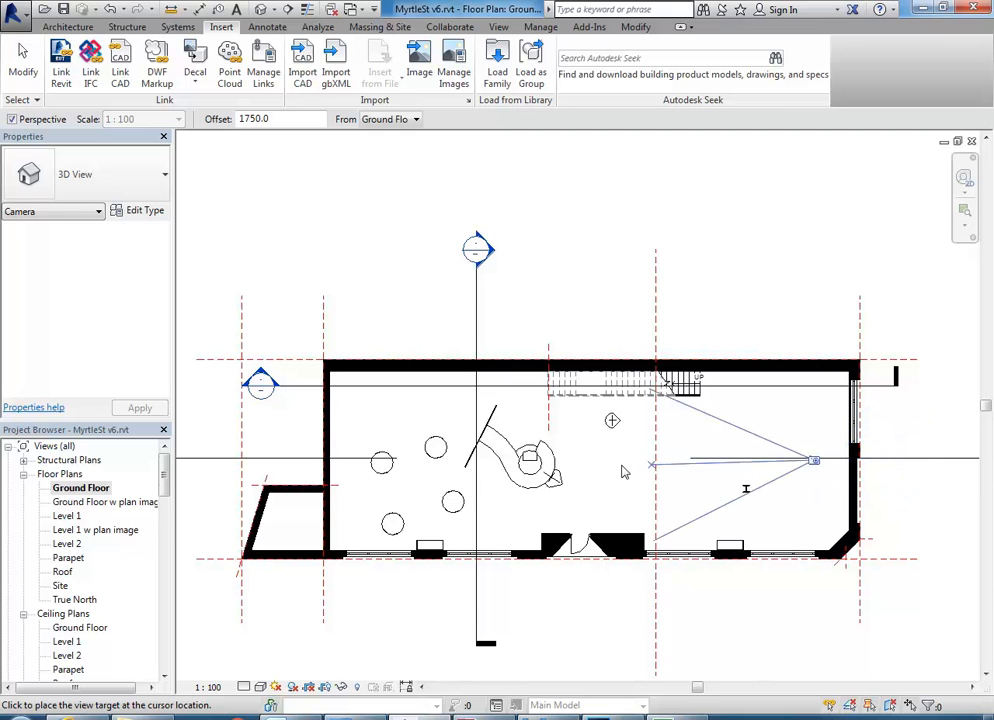
pyautogui.click(340, 464)
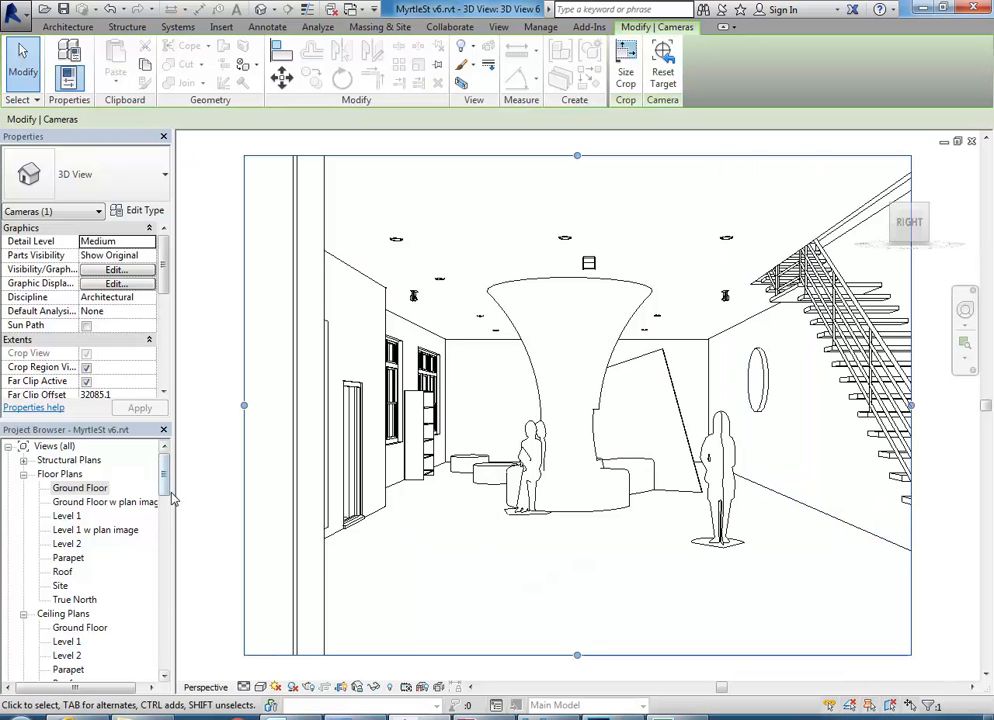
# - Return to the Ground Floor plan and place a camera by the upper wall beyond the stair, aimed diagonally past the lower wall beside the entrance
pyautogui.doubleClick(83, 488)
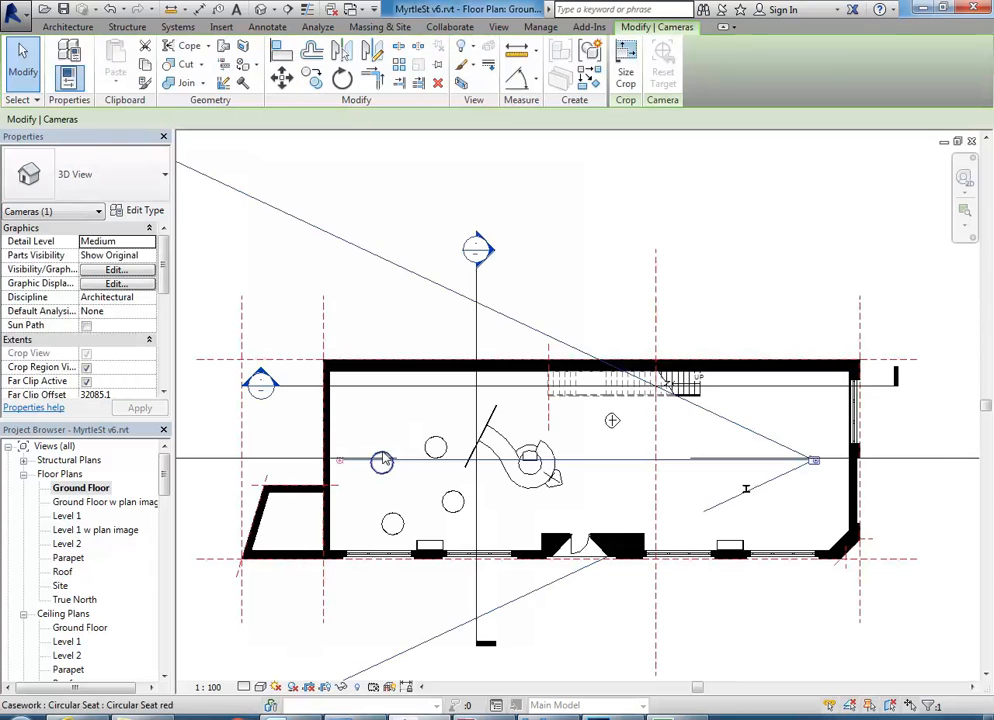
pyautogui.click(581, 302)
pyautogui.moveTo(592, 308); pyautogui.dragTo(425, 326, button='middle')
pyautogui.click(272, 10)
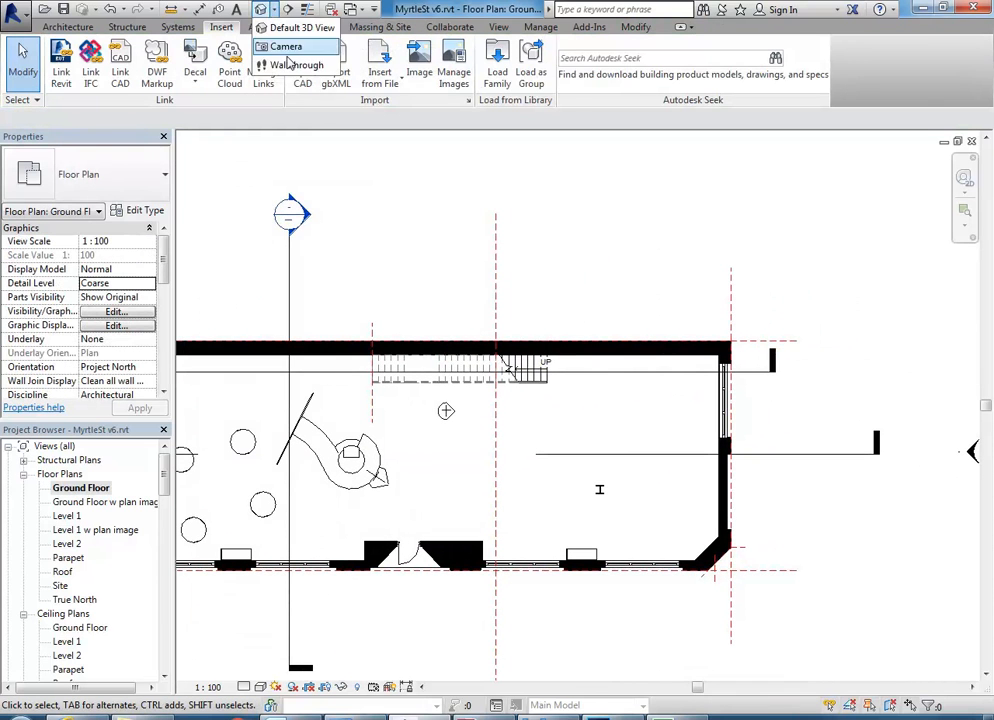
pyautogui.click(285, 47)
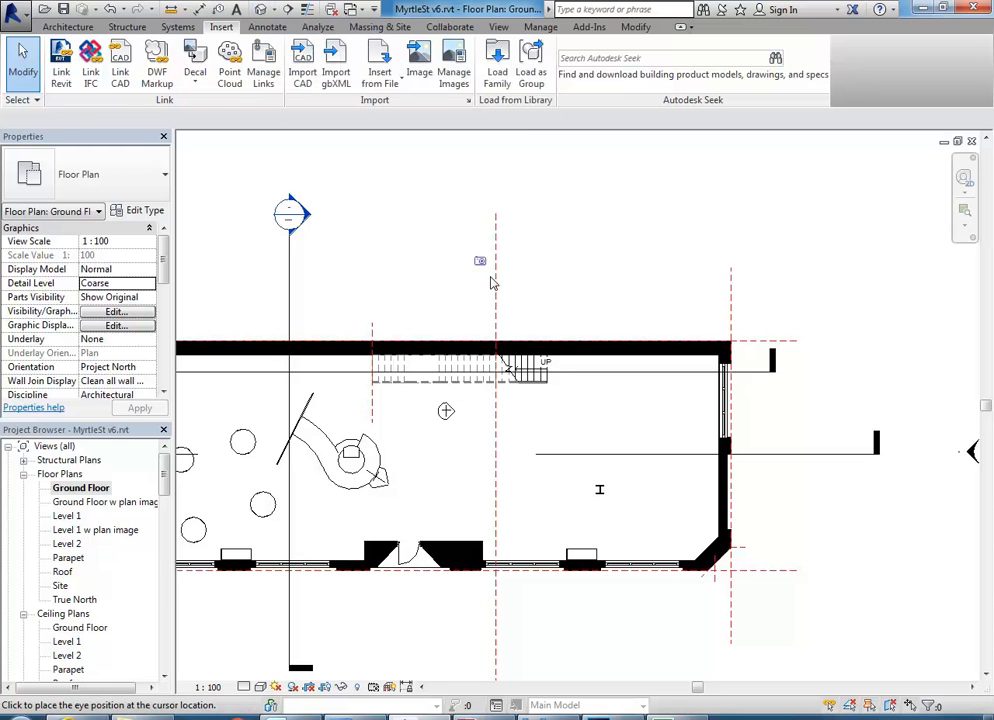
pyautogui.scroll(3, 626, 370)
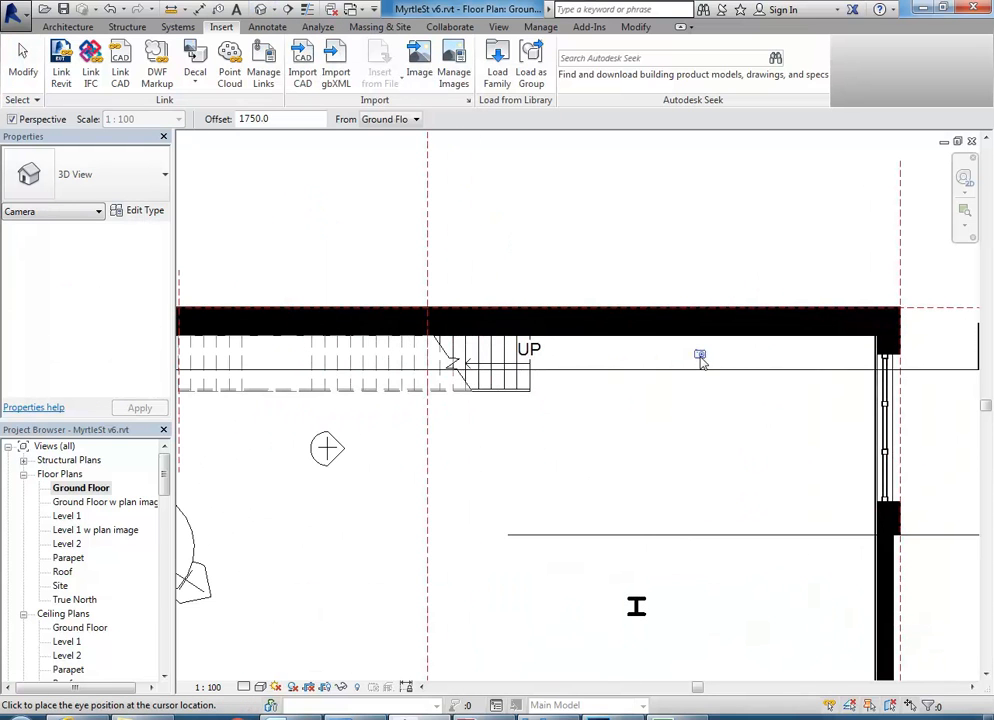
pyautogui.click(810, 359)
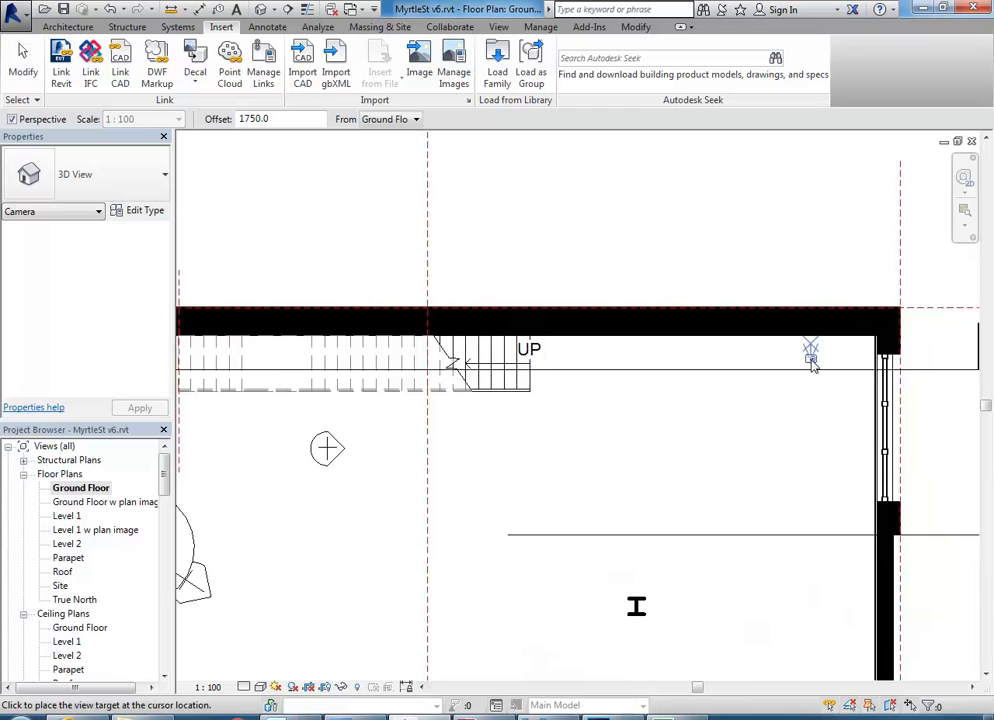
pyautogui.scroll(-3, 574, 424)
pyautogui.moveTo(576, 427); pyautogui.dragTo(800, 324, button='middle')
pyautogui.scroll(-1, 582, 446)
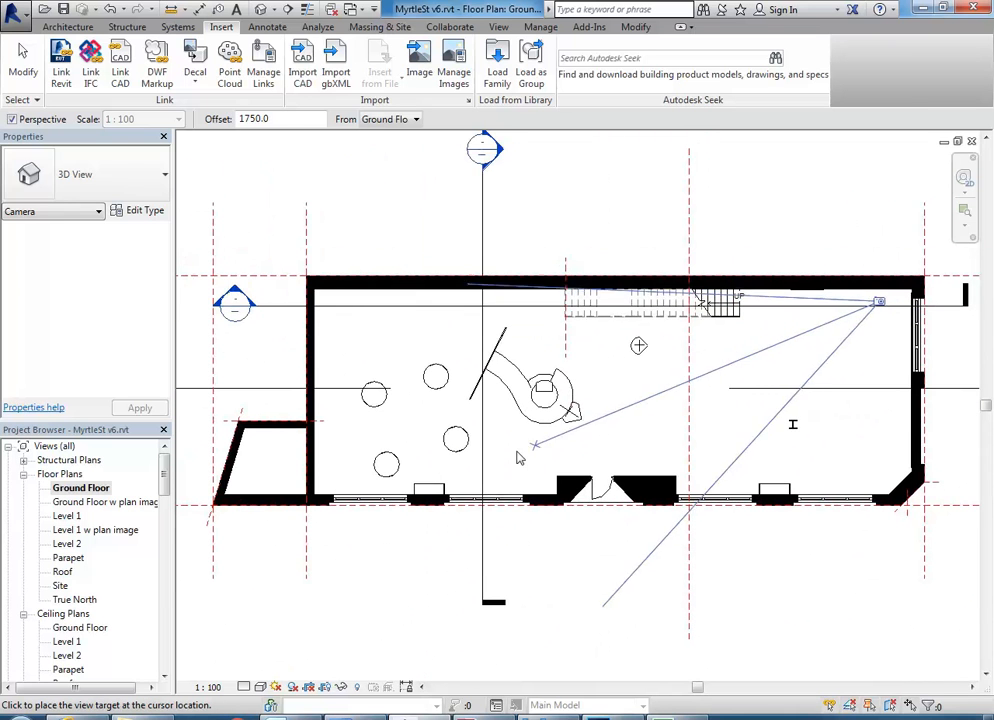
pyautogui.click(550, 603)
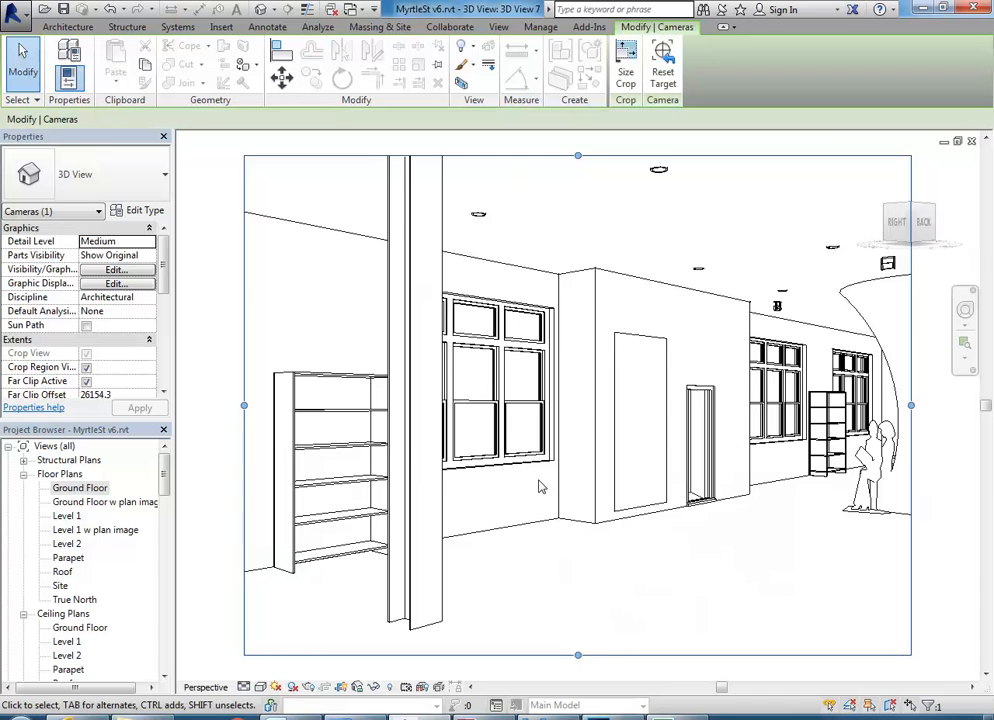
# - Widen the new camera view's crop region on both sides to take in the staircase and the window beyond the bookshelf
pyautogui.scroll(3, 520, 480)
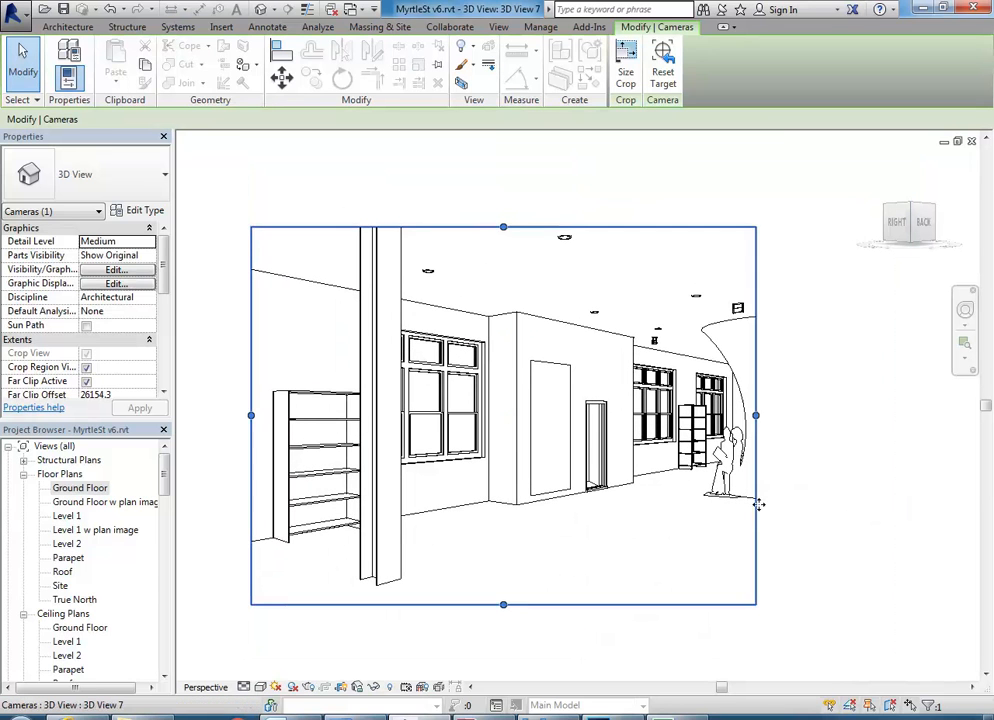
pyautogui.moveTo(756, 415); pyautogui.dragTo(894, 406)
pyautogui.scroll(-2, 710, 445)
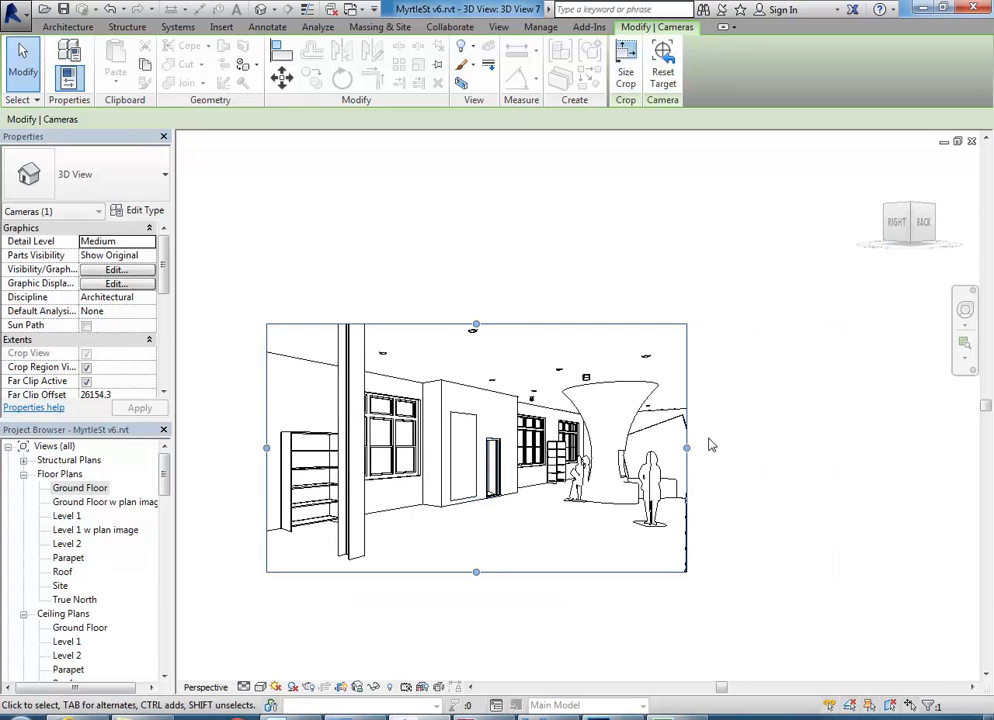
pyautogui.moveTo(686, 447); pyautogui.dragTo(791, 448)
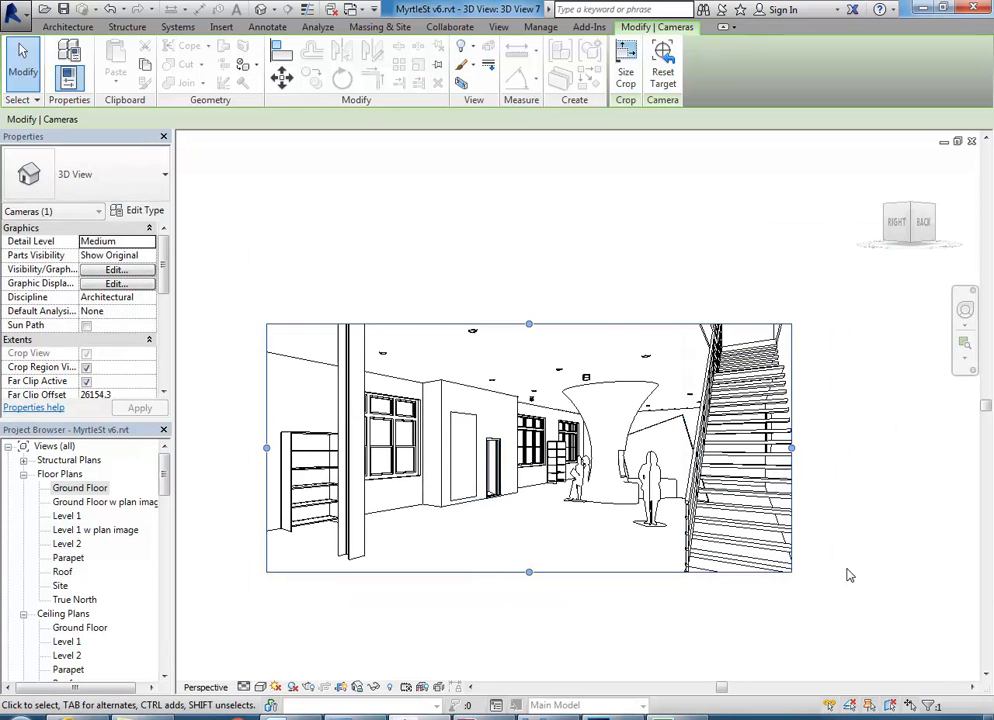
pyautogui.scroll(1, 433, 490)
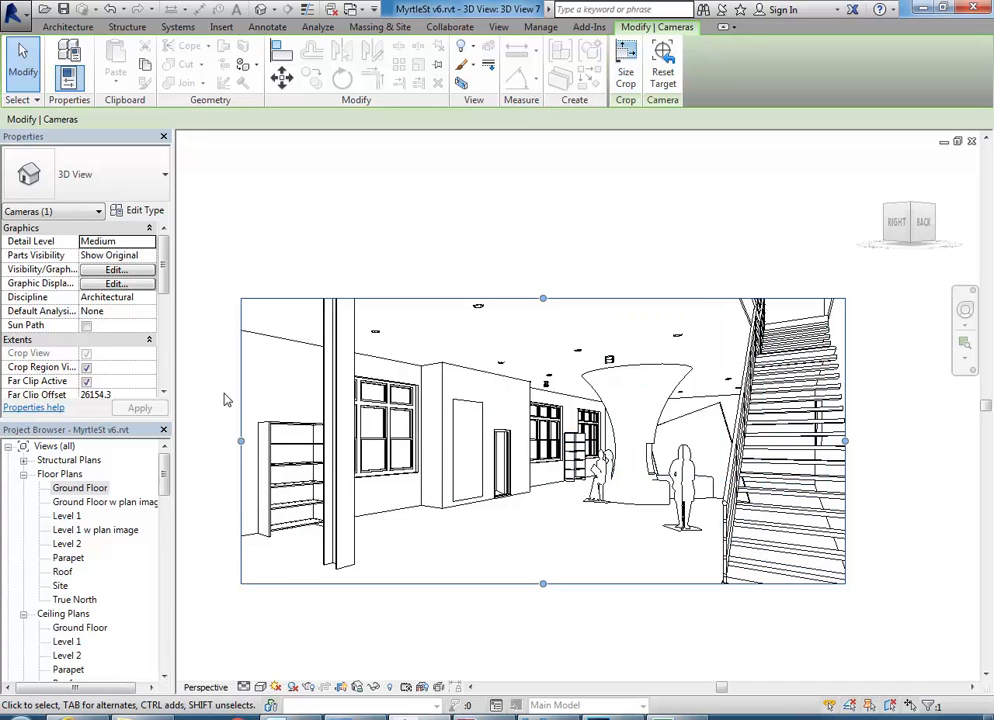
pyautogui.moveTo(240, 440); pyautogui.dragTo(191, 440)
pyautogui.moveTo(422, 533); pyautogui.dragTo(471, 529, button='middle')
pyautogui.scroll(1, 497, 528)
pyautogui.scroll(-1, 490, 532)
# - Reopen the Ground Floor plan and place another camera in the room's upper-right corner, aimed beyond the building's lower-left corner
pyautogui.doubleClick(79, 490)
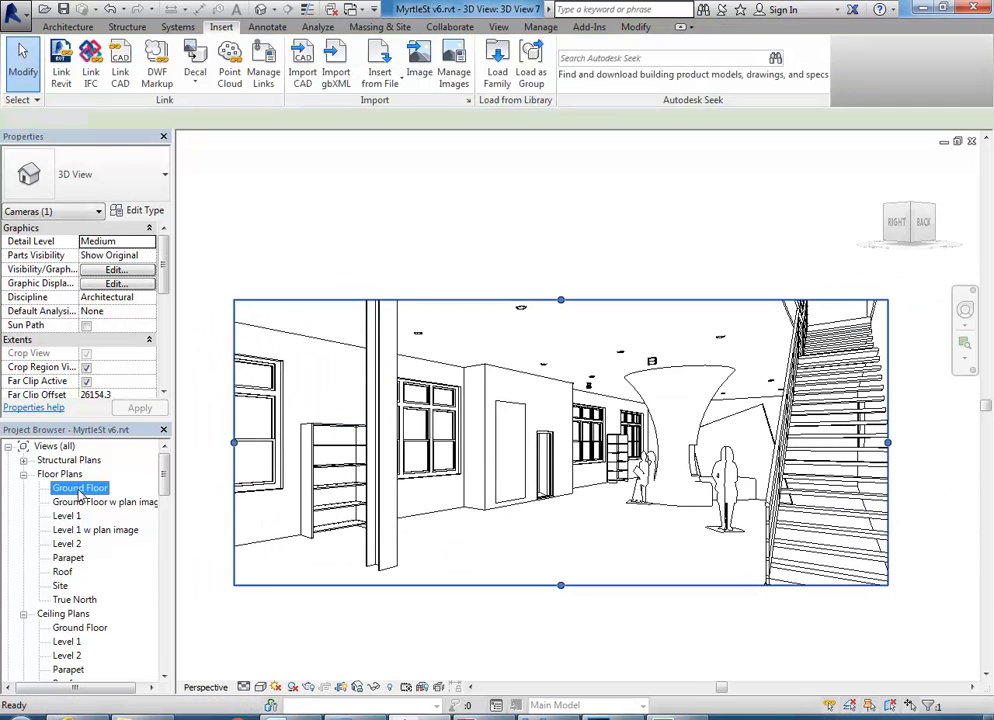
pyautogui.moveTo(655, 412); pyautogui.dragTo(533, 485, button='middle')
pyautogui.click(691, 308)
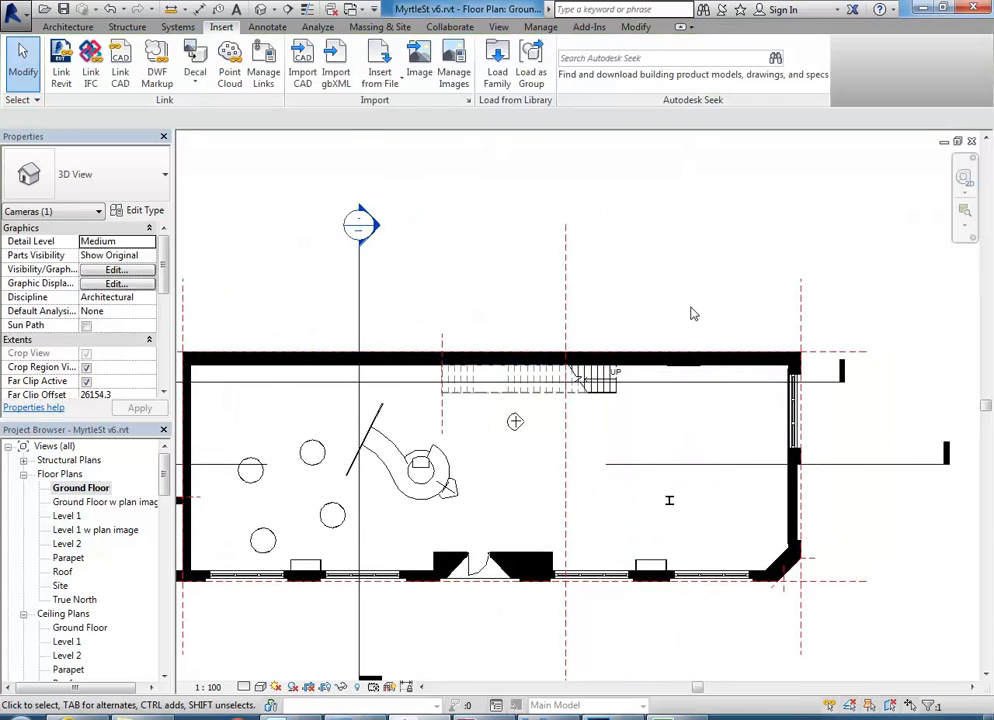
pyautogui.click(766, 377)
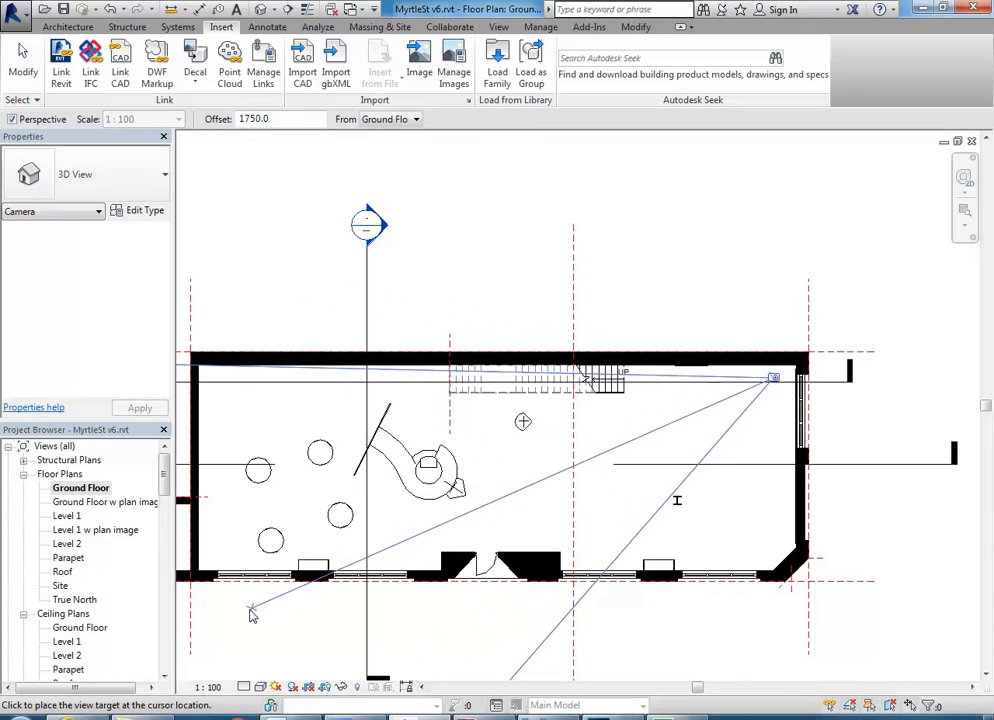
pyautogui.moveTo(231, 627); pyautogui.dragTo(311, 602, button='middle')
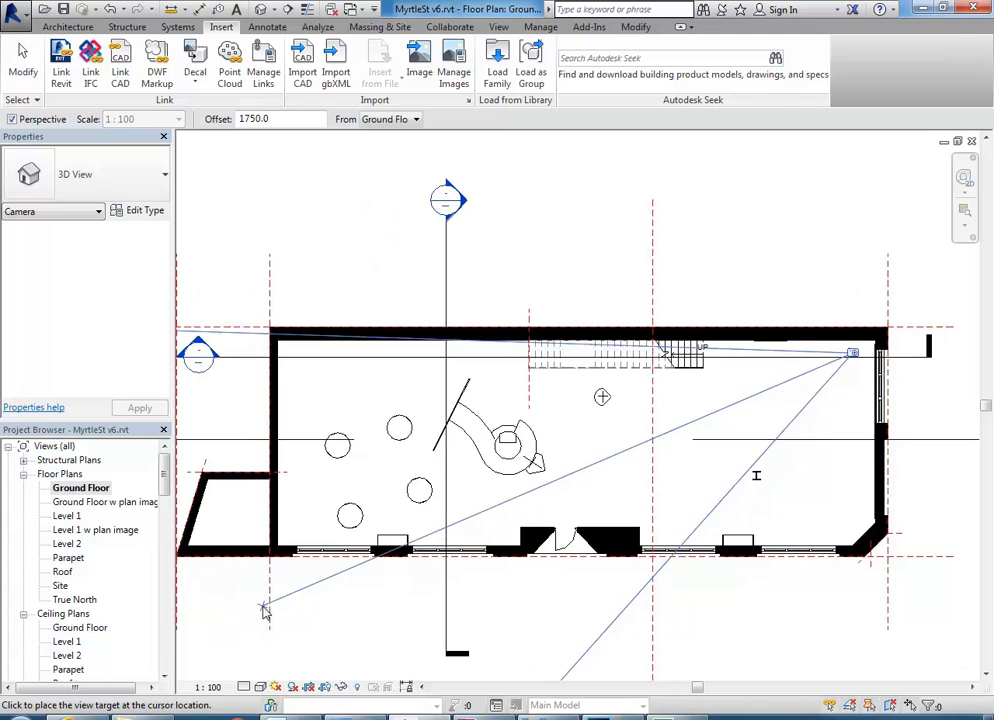
pyautogui.click(237, 637)
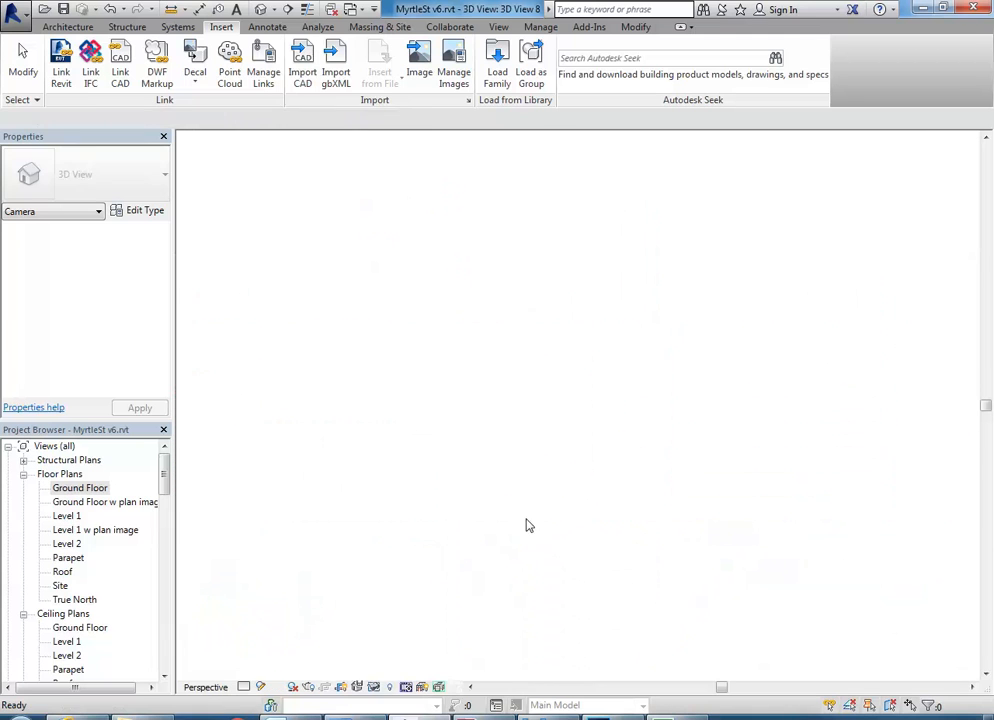
# - Enlarge the latest camera view's crop region on all four sides to include the bookshelf, the full staircase and the wall picture beside it
pyautogui.scroll(-3, 520, 528)
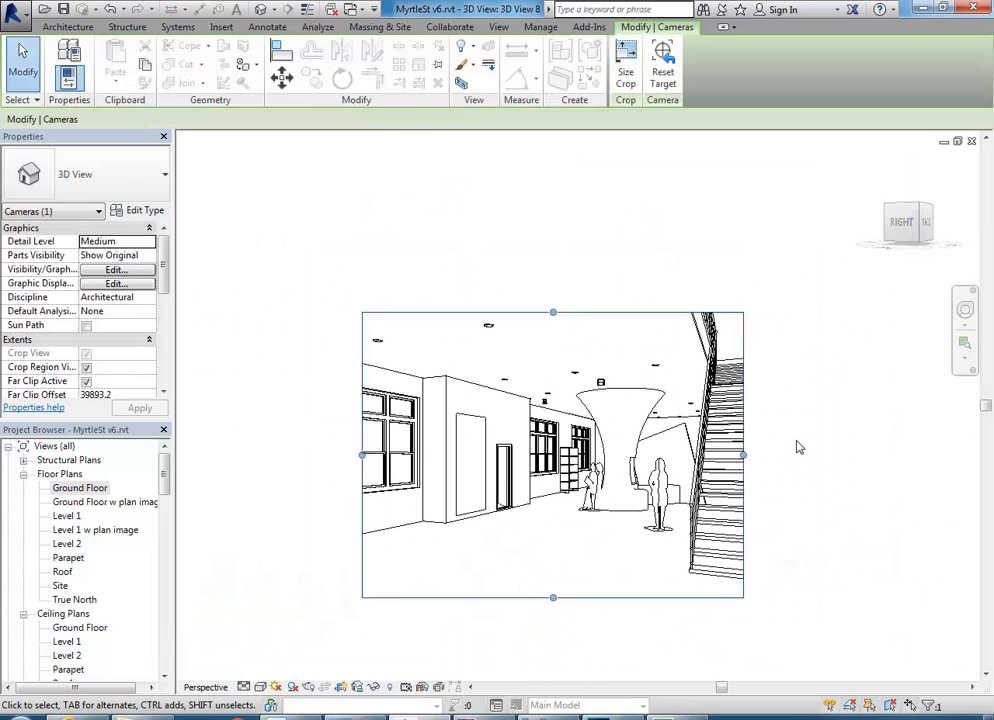
pyautogui.moveTo(743, 455); pyautogui.dragTo(797, 455)
pyautogui.moveTo(364, 460); pyautogui.dragTo(325, 455)
pyautogui.moveTo(562, 599); pyautogui.dragTo(561, 626)
pyautogui.moveTo(561, 313); pyautogui.dragTo(560, 288)
pyautogui.click(583, 362)
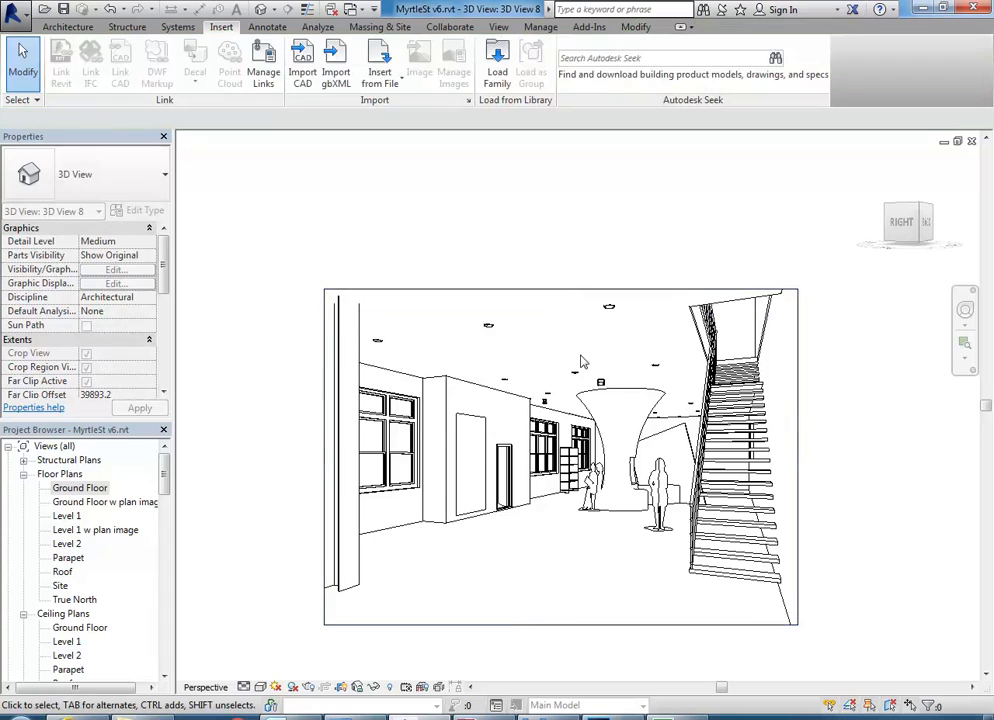
pyautogui.click(635, 627)
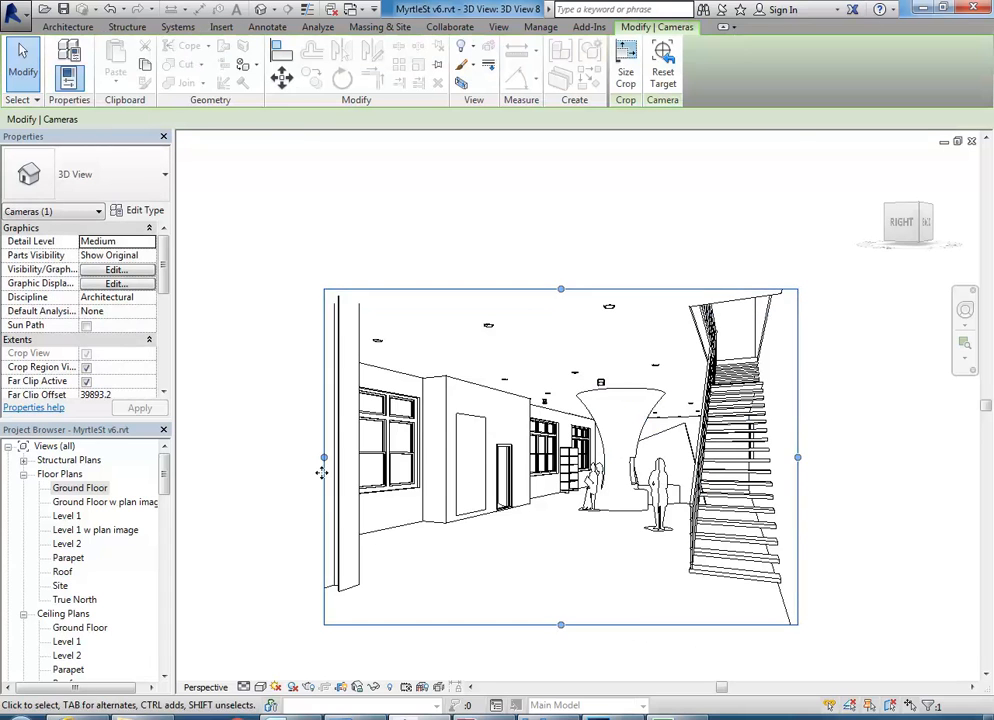
pyautogui.moveTo(324, 457); pyautogui.dragTo(247, 456)
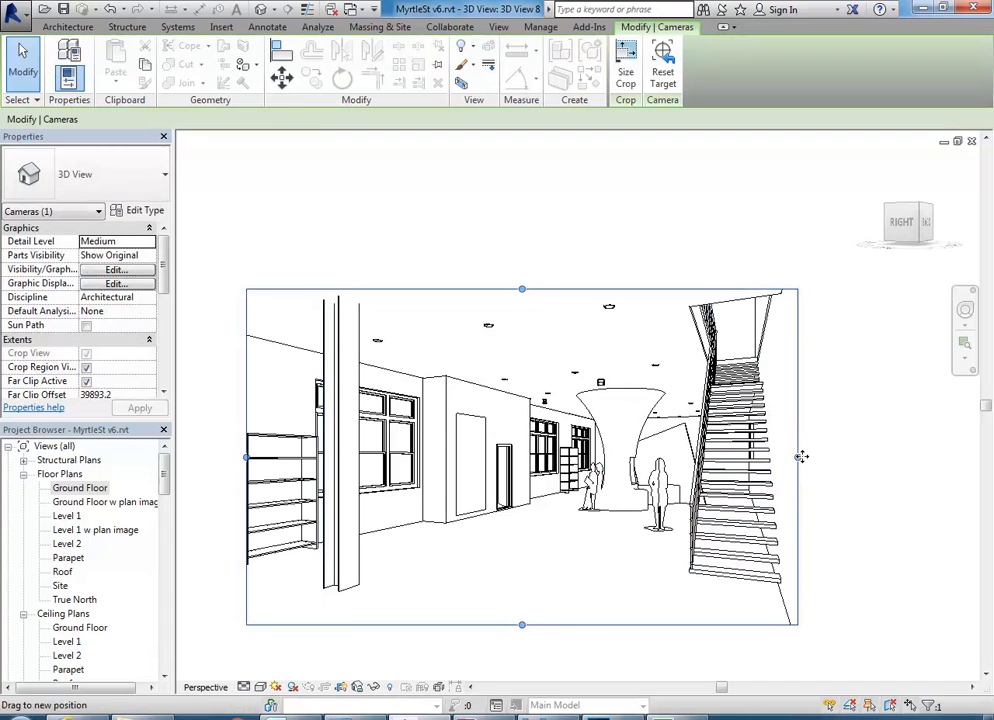
pyautogui.moveTo(801, 456); pyautogui.dragTo(901, 453)
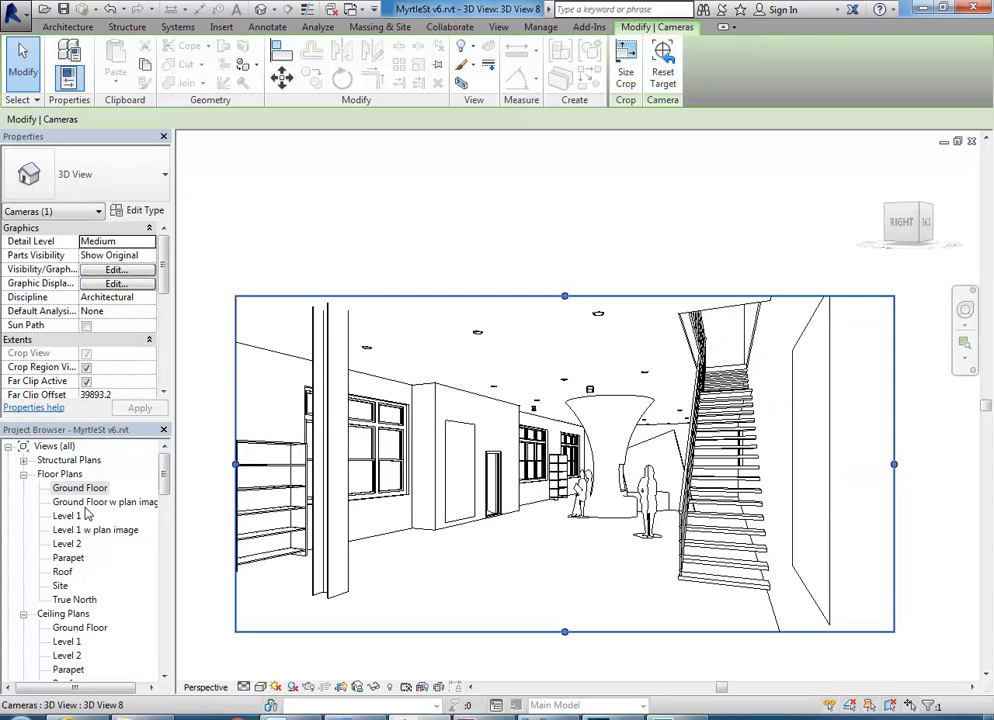
# - Show the selected camera on the Ground Floor plan and go to its perspective view from there
pyautogui.doubleClick(78, 489)
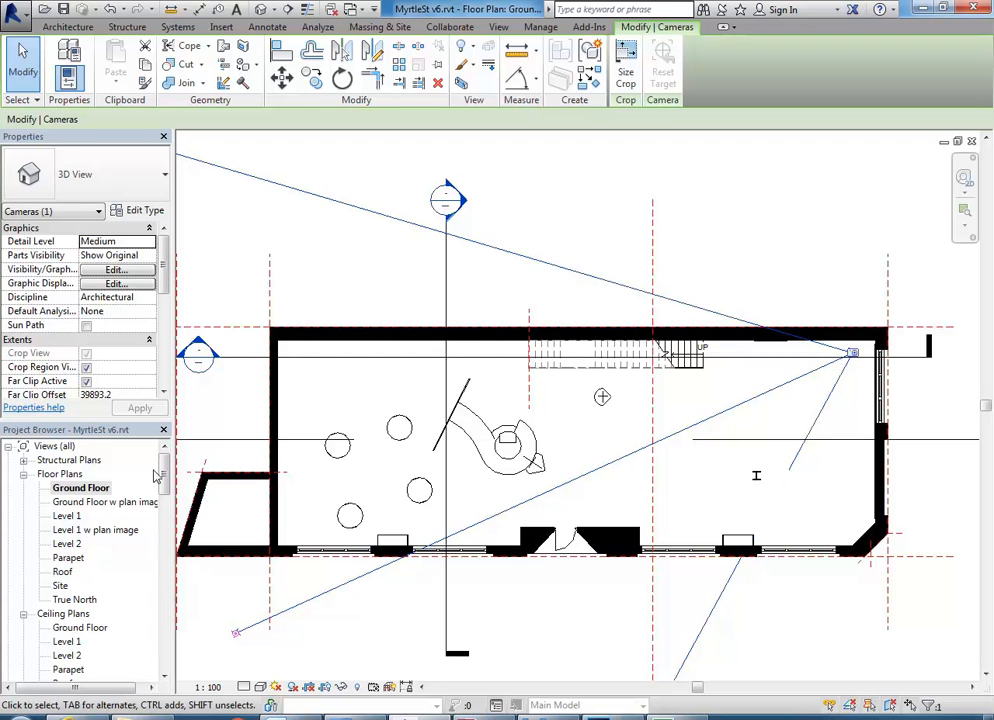
pyautogui.rightClick(778, 392)
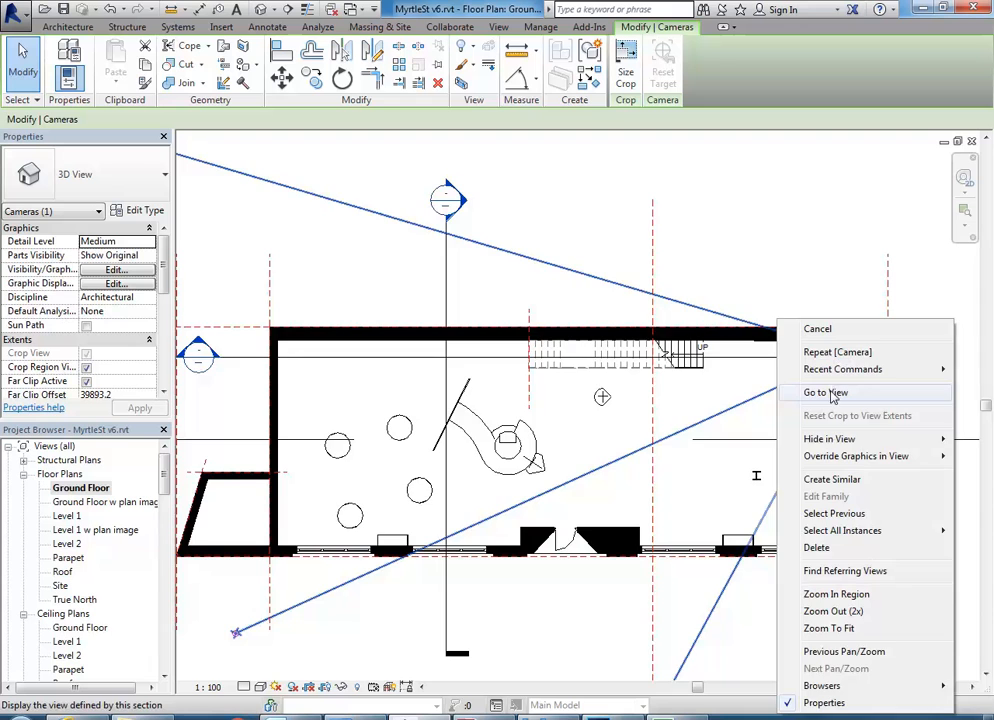
pyautogui.click(827, 393)
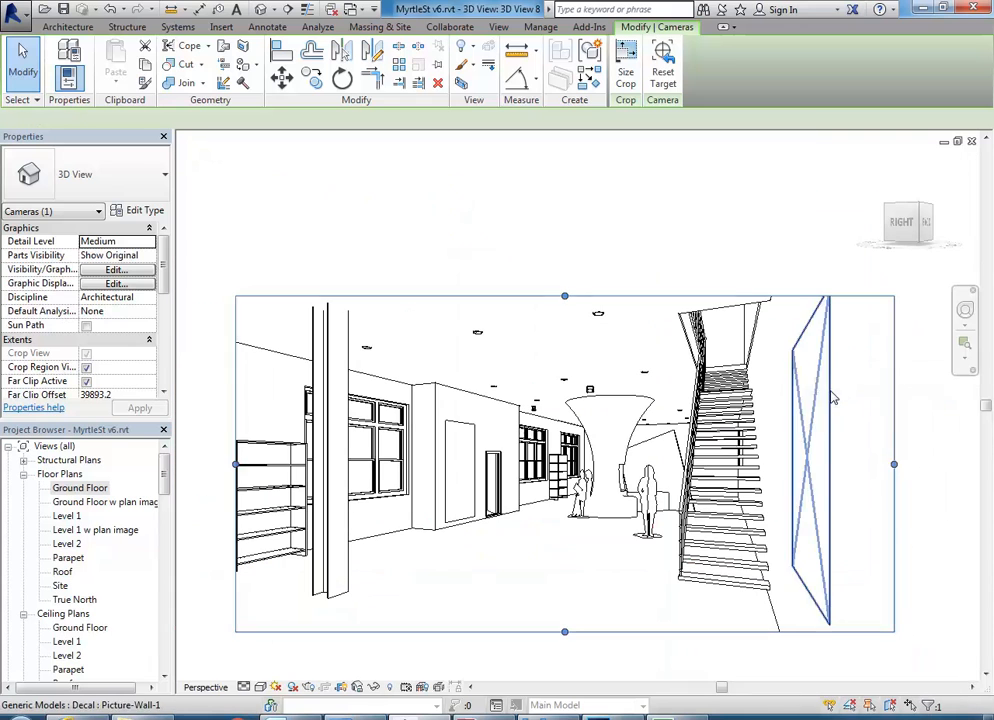
pyautogui.click(584, 580)
pyautogui.moveTo(550, 574); pyautogui.dragTo(581, 572, button='middle')
pyautogui.scroll(1, 520, 566)
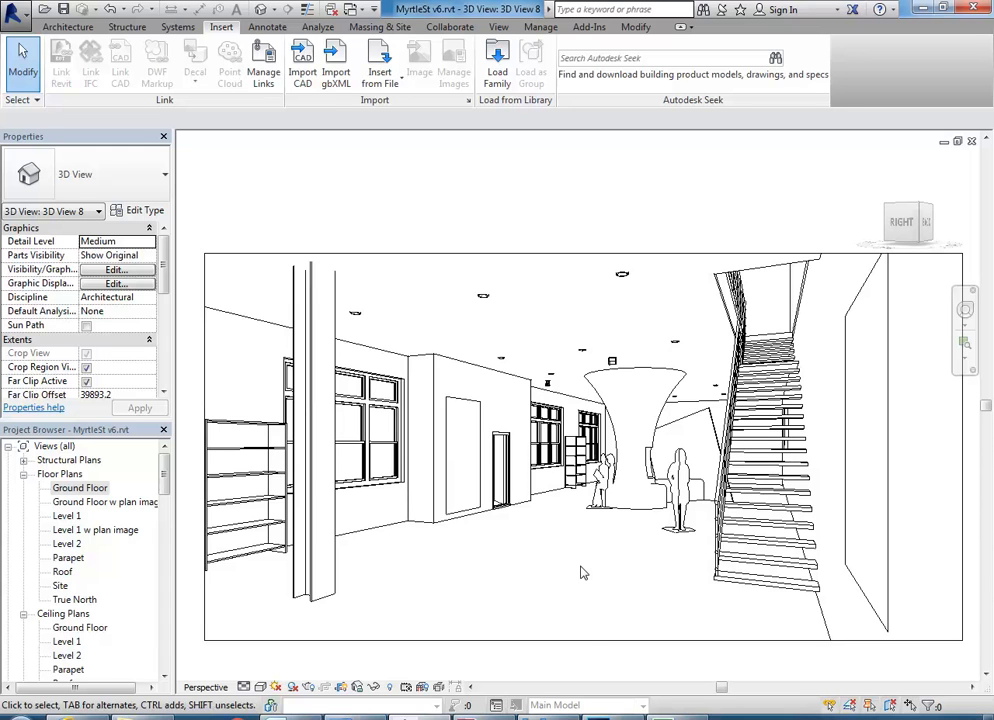
pyautogui.click(590, 641)
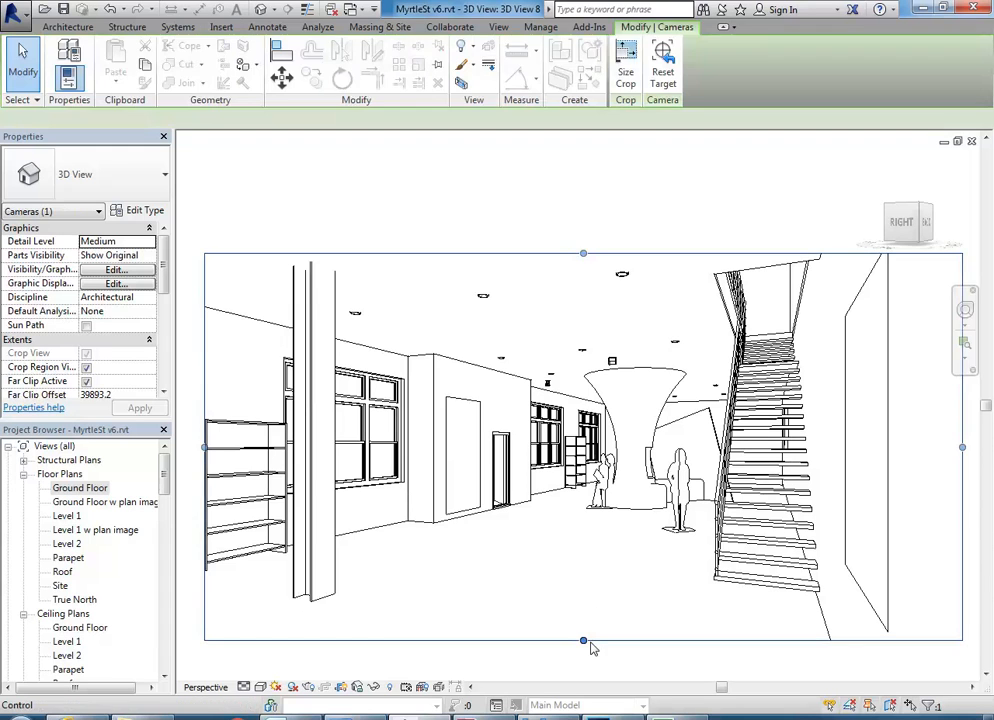
pyautogui.click(574, 591)
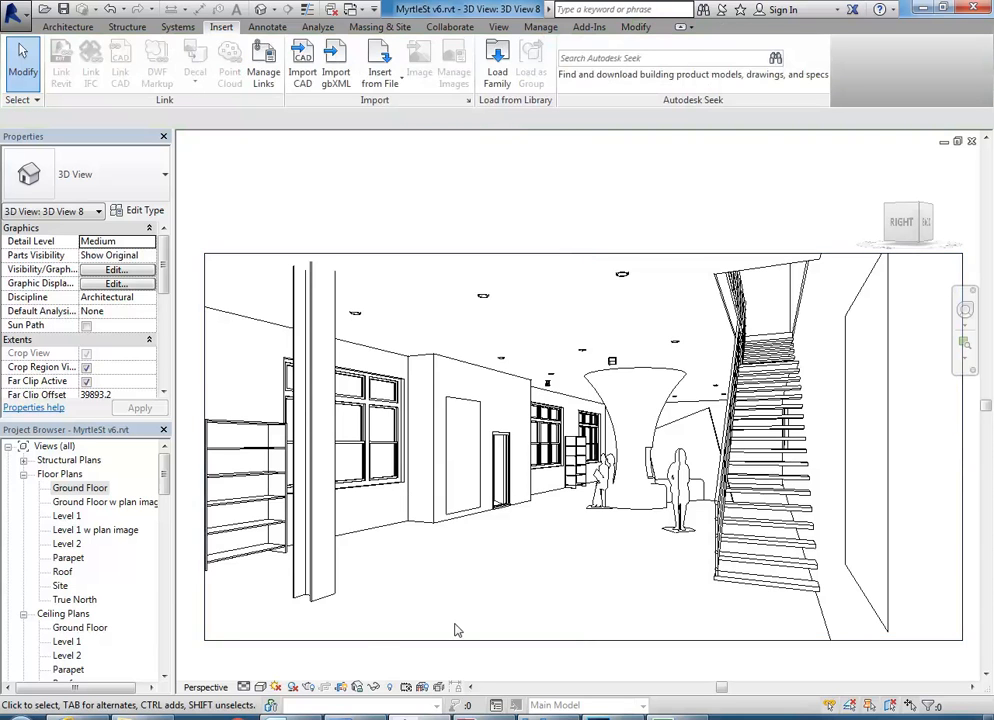
# - Try the Realistic visual style on the perspective view and switch it to Shaded
pyautogui.click(261, 687)
pyautogui.click(300, 655)
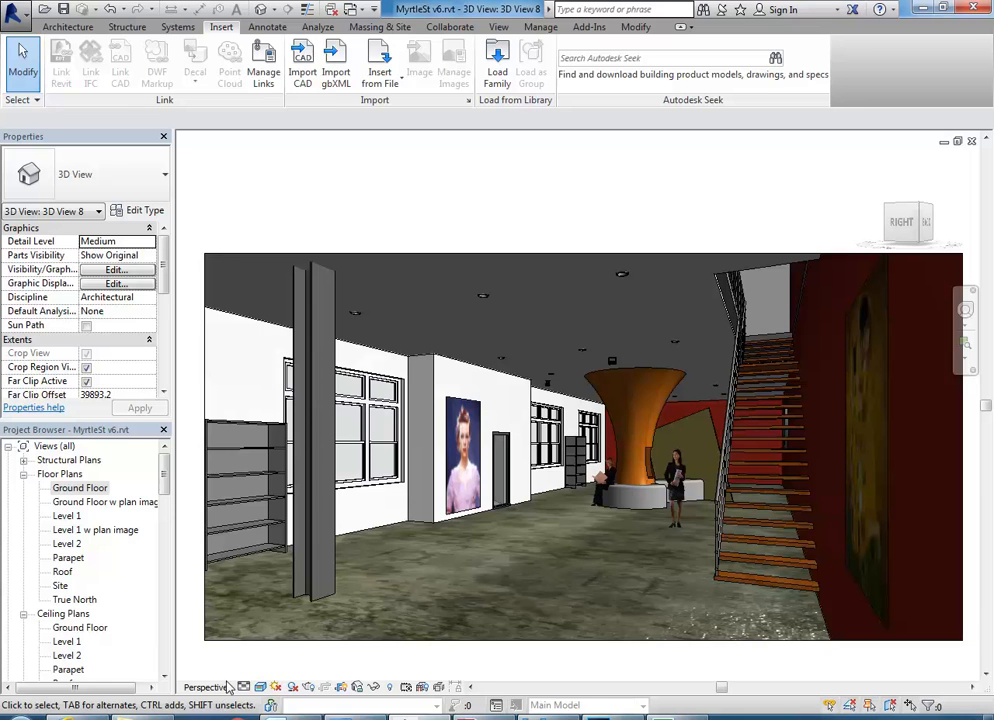
pyautogui.click(259, 688)
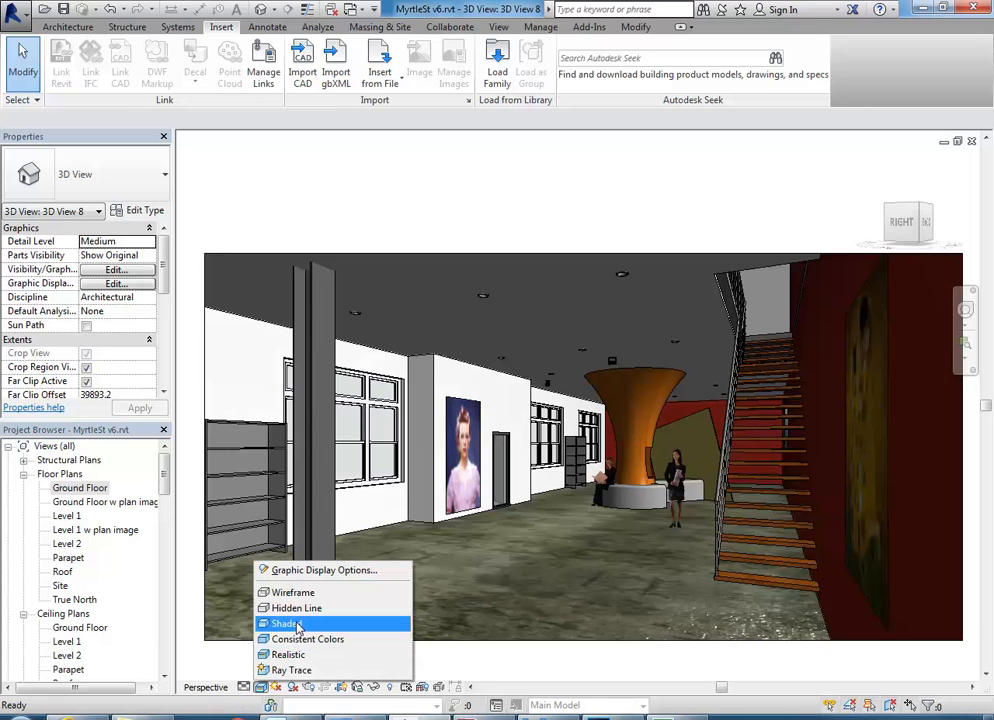
pyautogui.click(288, 624)
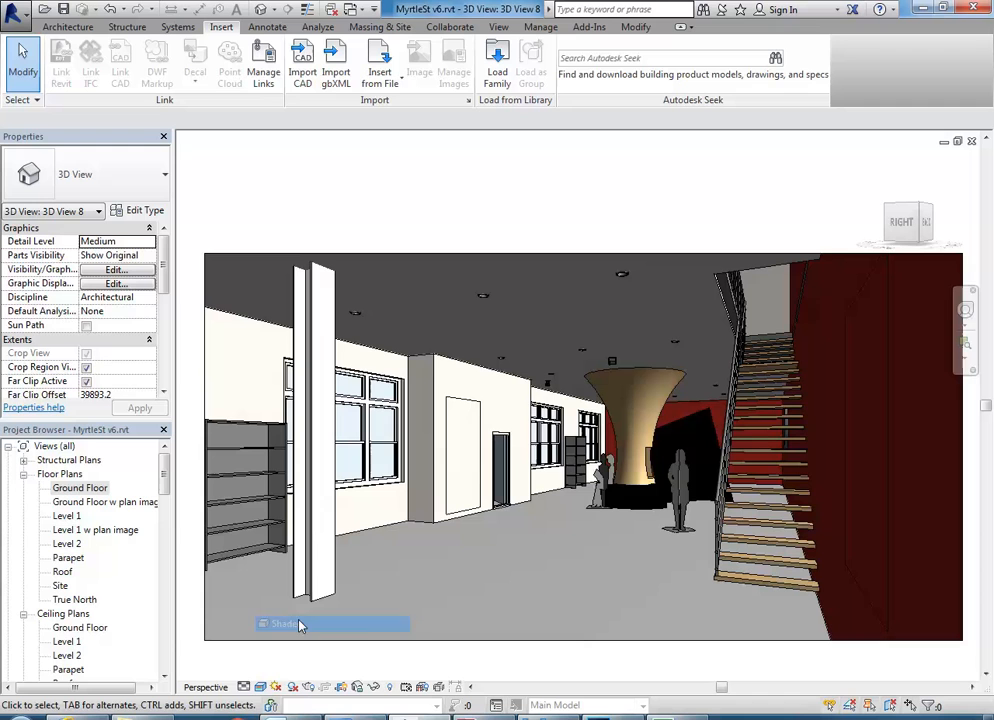
# - Activate the Full Navigation Wheel in the perspective view and try moving the camera with its Walk tool
pyautogui.click(965, 313)
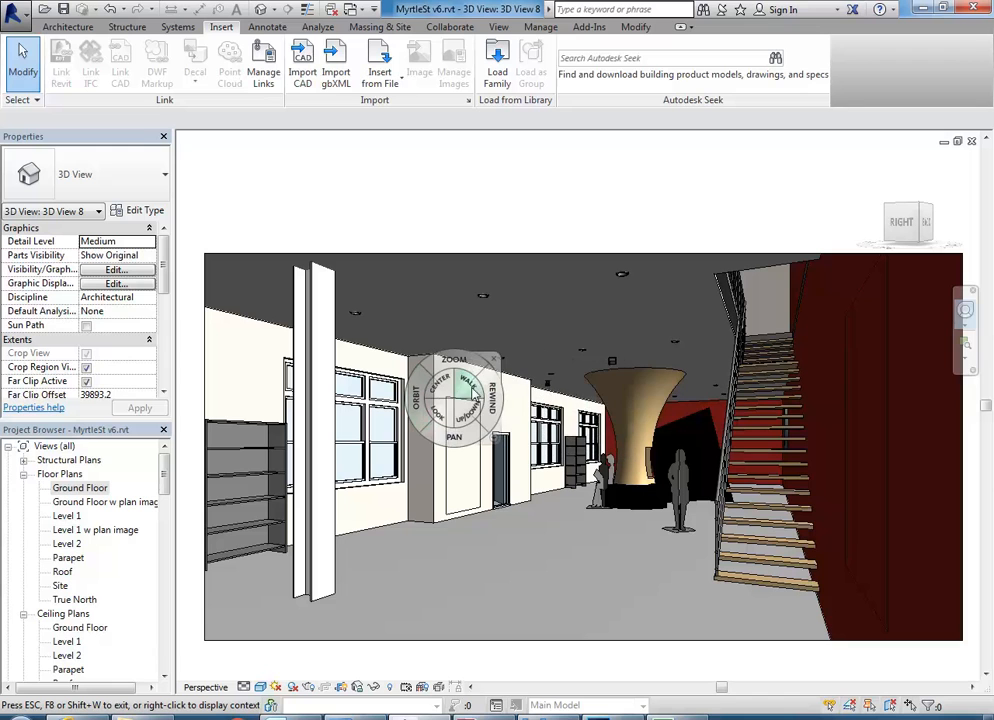
pyautogui.click(493, 359)
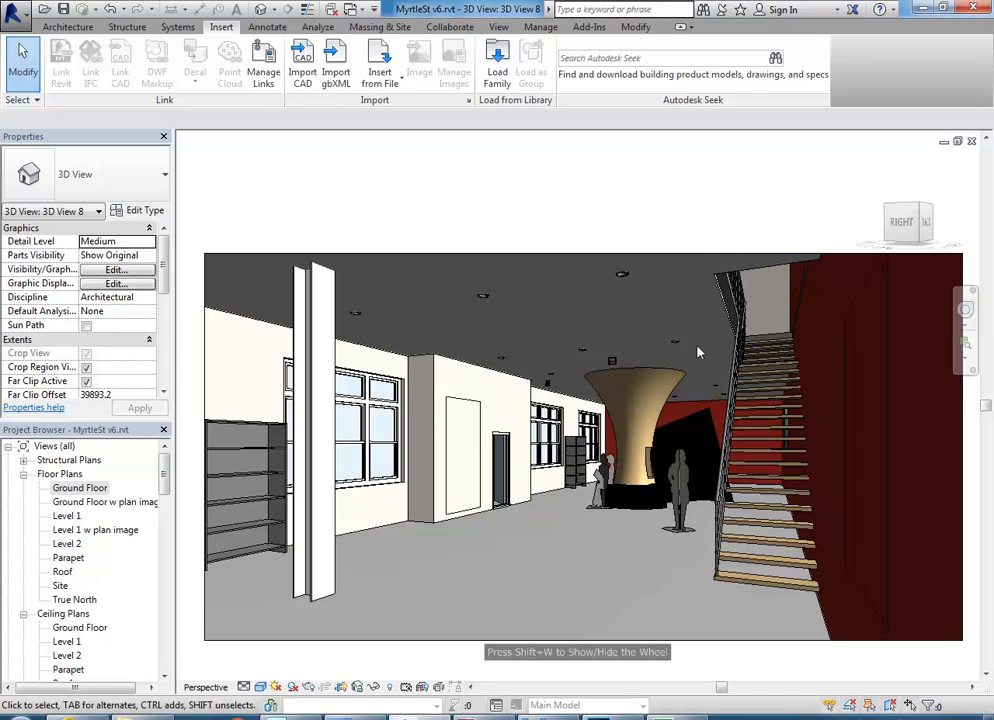
pyautogui.click(966, 327)
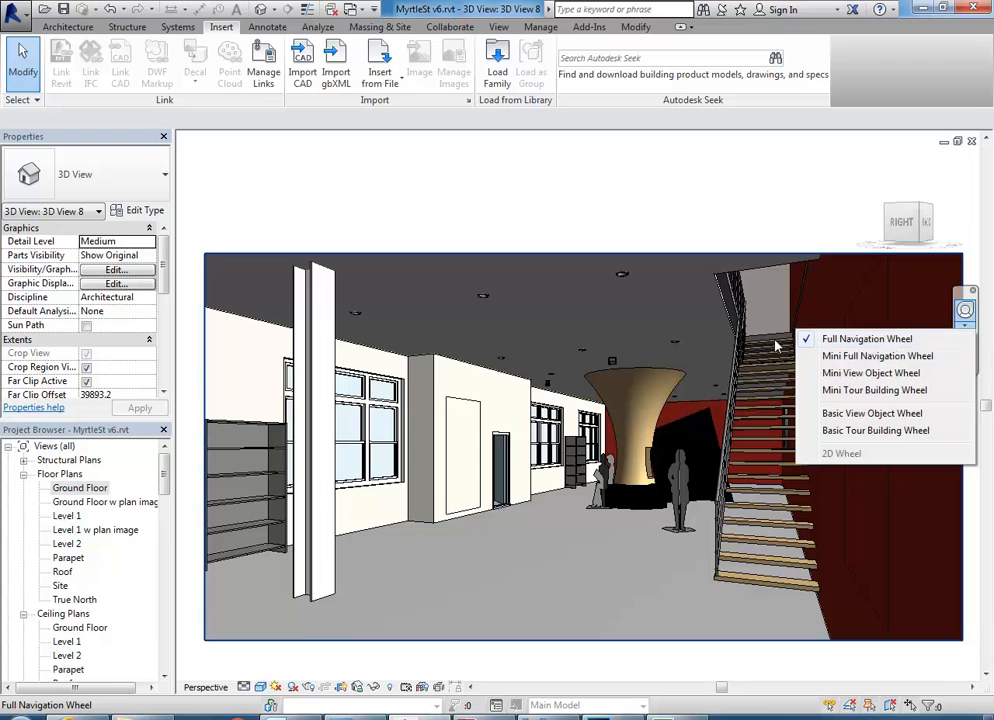
pyautogui.click(880, 340)
pyautogui.click(965, 310)
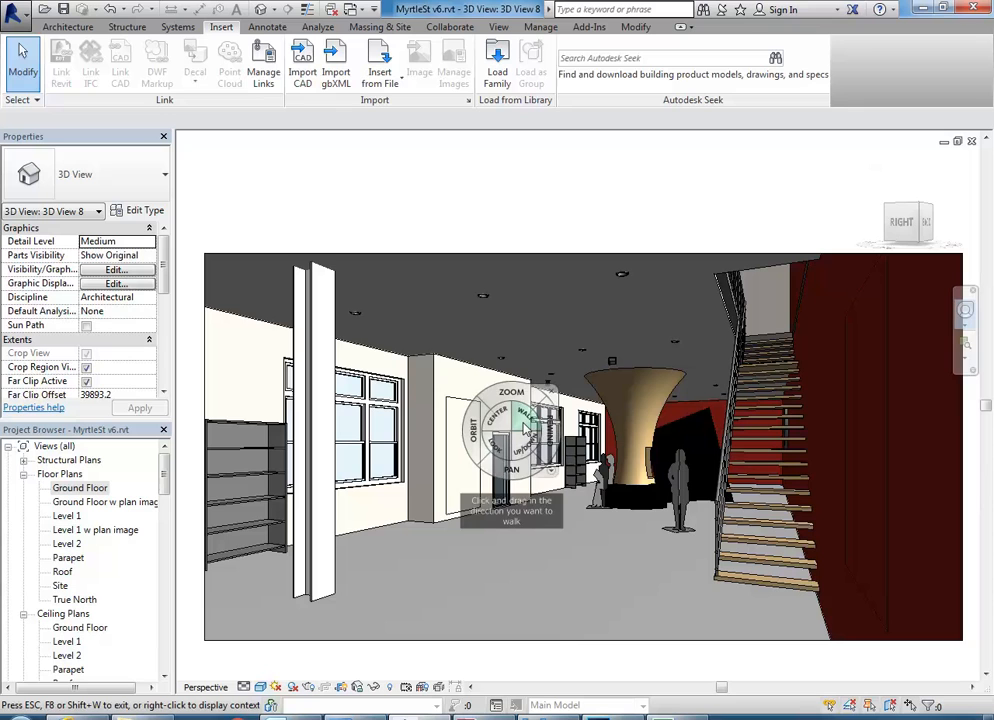
pyautogui.moveTo(526, 428); pyautogui.dragTo(578, 575)
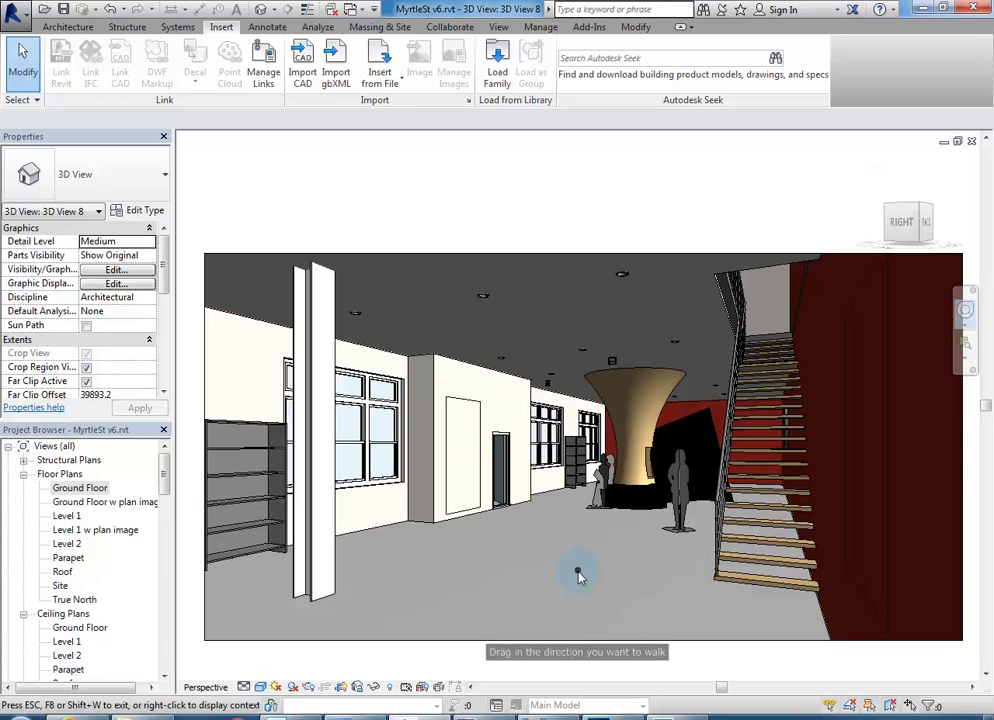
pyautogui.moveTo(578, 575); pyautogui.dragTo(578, 572)
pyautogui.moveTo(578, 575); pyautogui.dragTo(578, 545)
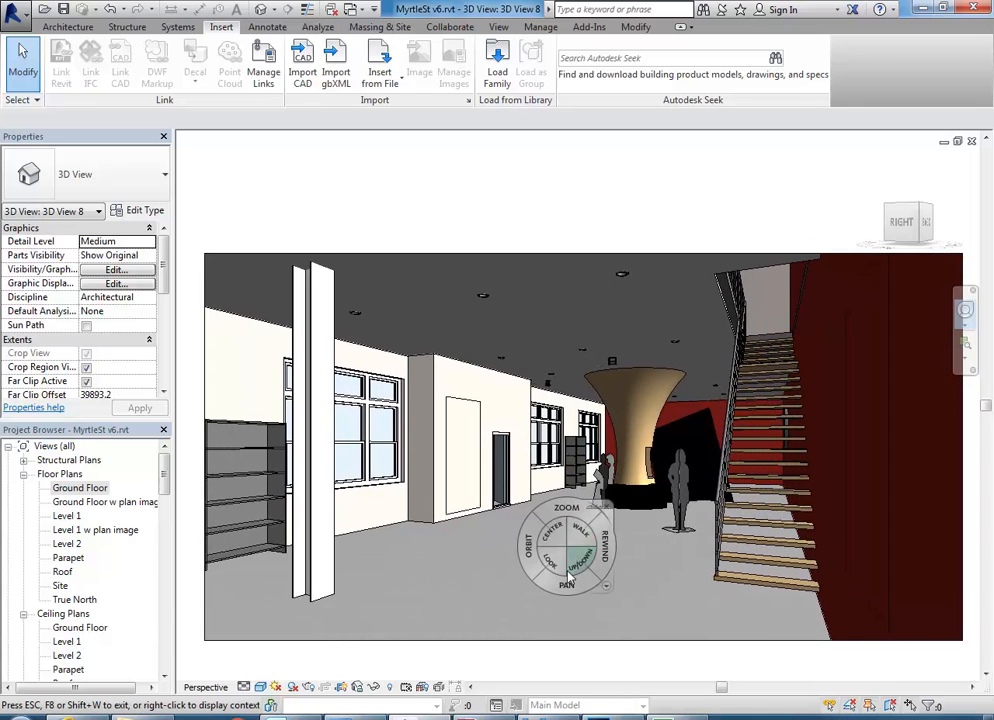
# - Pan the camera sideways to include the whole bookshelf, lower its viewpoint with the Up/Down tool and close the navigation wheel
pyautogui.moveTo(558, 592); pyautogui.dragTo(586, 598)
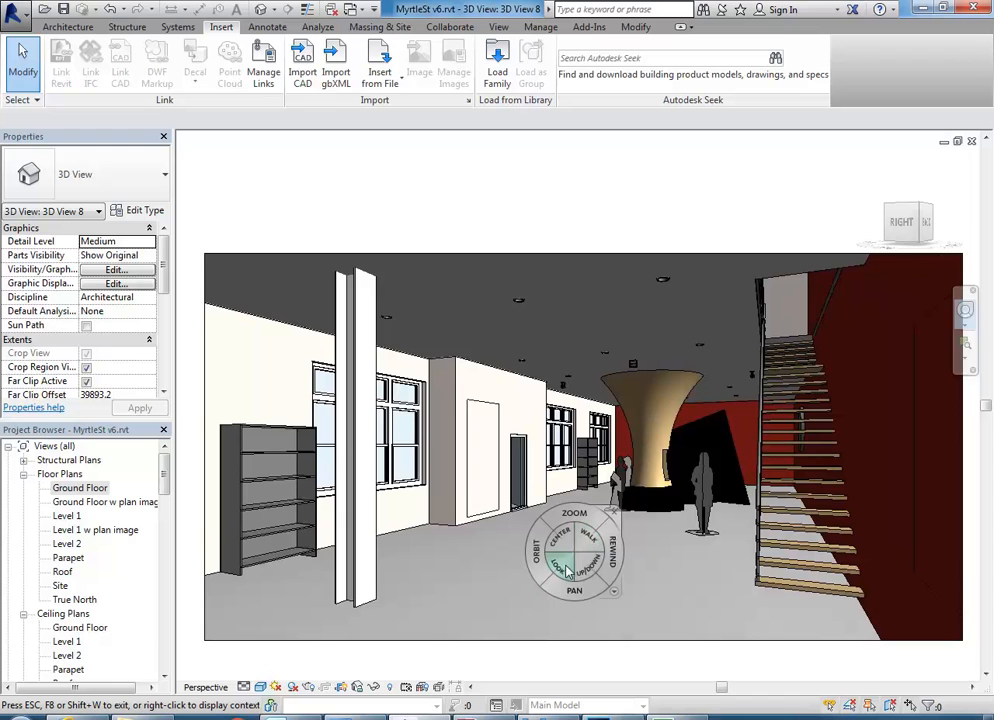
pyautogui.moveTo(592, 545); pyautogui.dragTo(592, 482)
pyautogui.moveTo(599, 432); pyautogui.dragTo(600, 423)
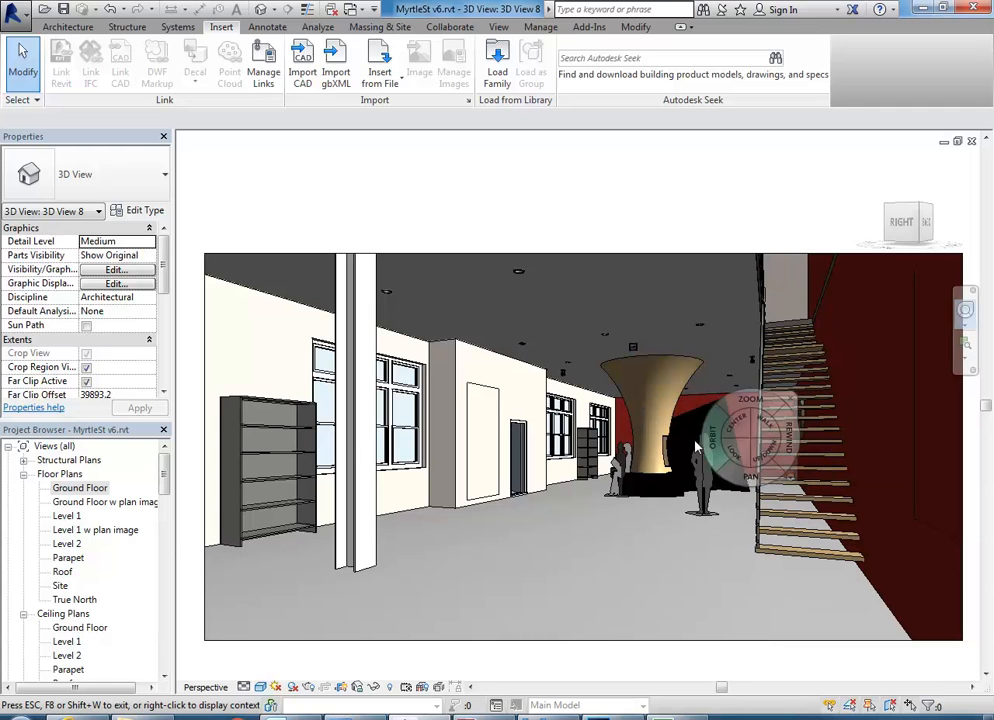
pyautogui.moveTo(636, 459); pyautogui.dragTo(641, 536)
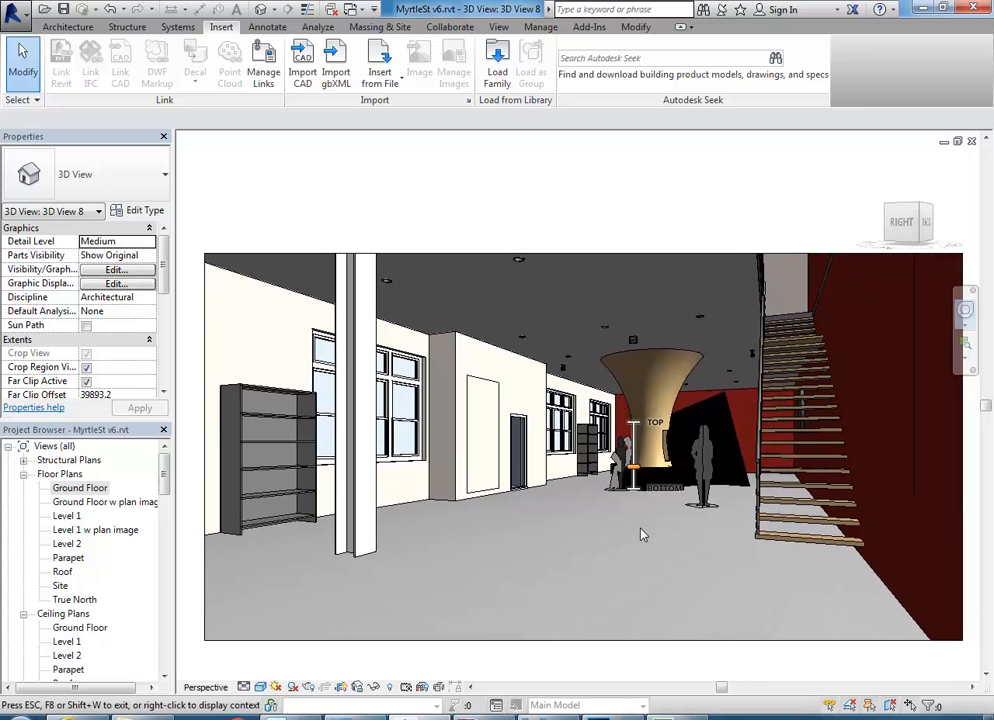
pyautogui.moveTo(643, 535); pyautogui.dragTo(633, 583)
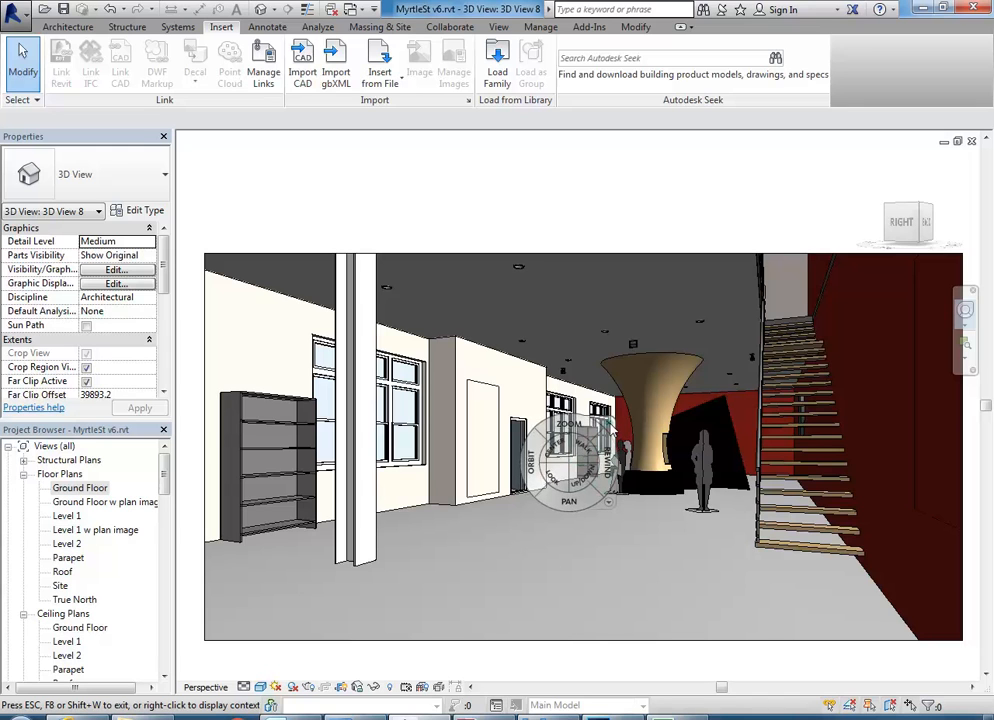
pyautogui.click(608, 501)
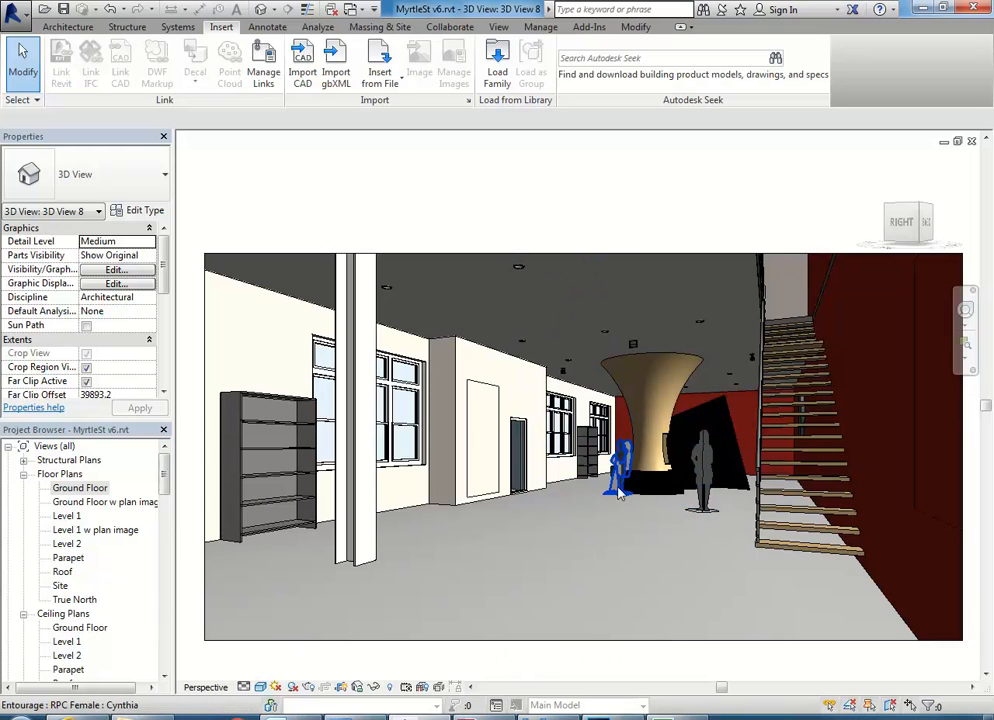
# - Set the view's visual style to Realistic and render it with the Interior: Artificial only lighting scheme
pyautogui.click(262, 691)
pyautogui.click(285, 657)
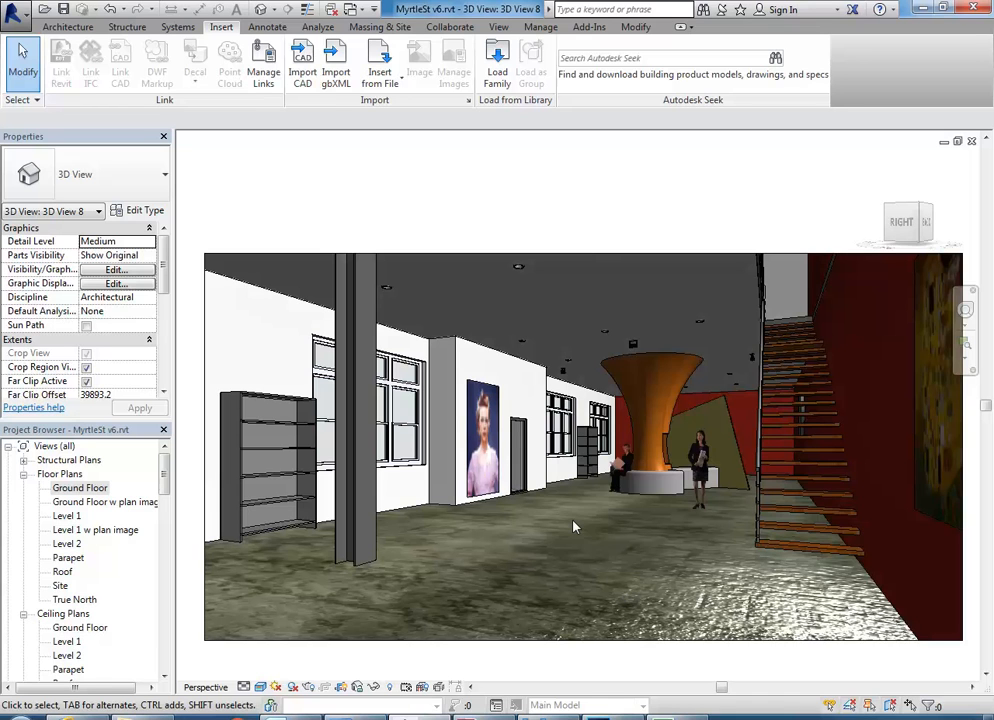
pyautogui.click(309, 688)
pyautogui.click(155, 263)
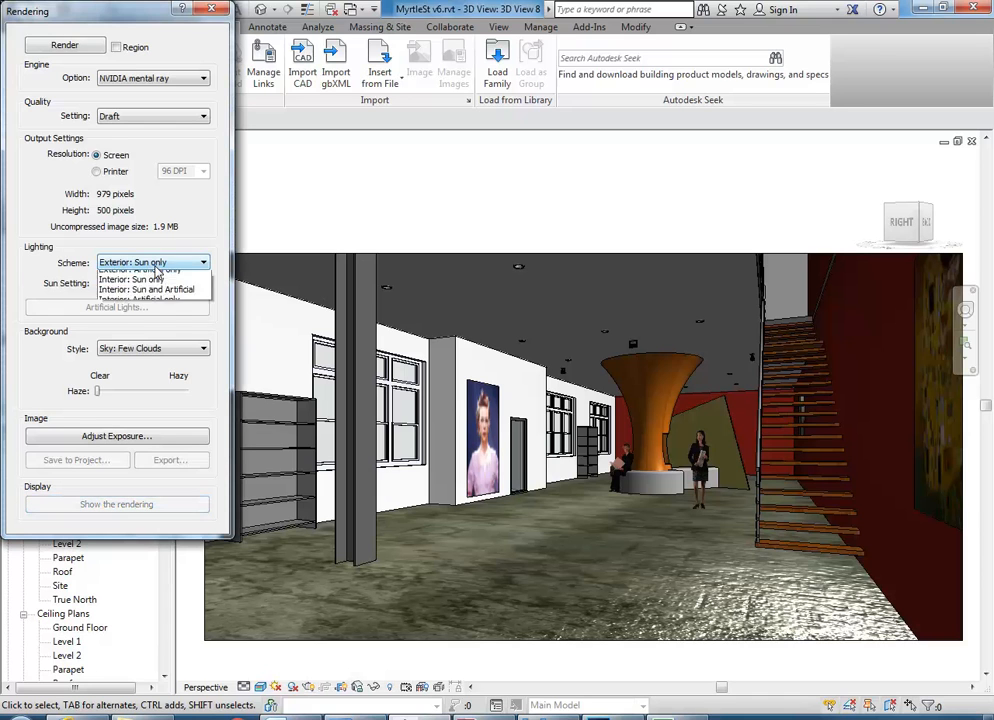
pyautogui.click(155, 328)
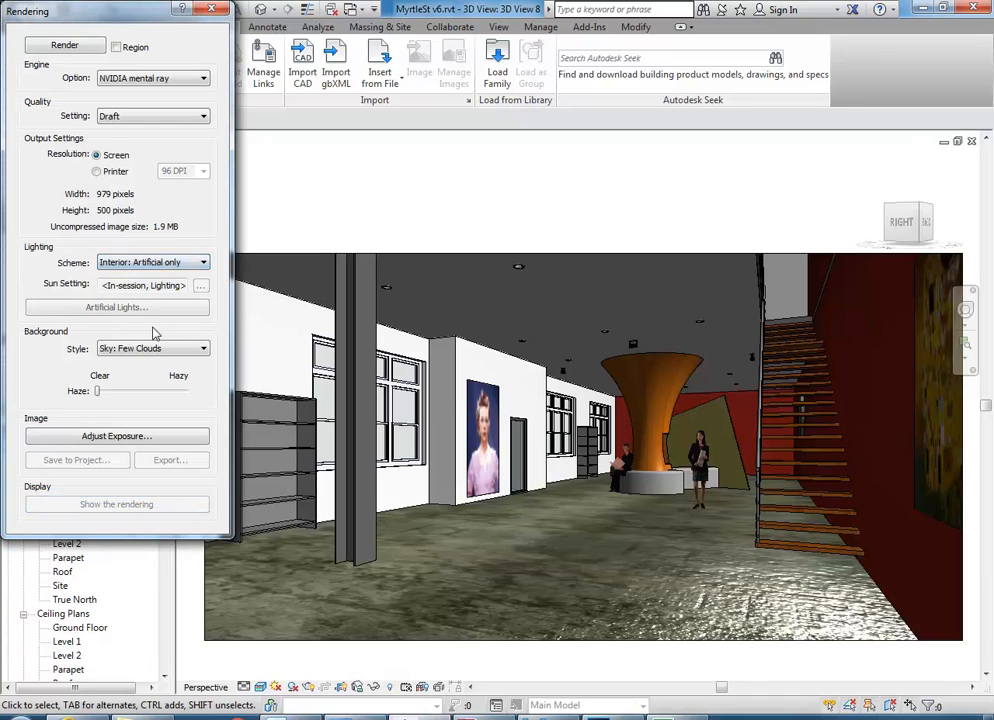
pyautogui.click(62, 46)
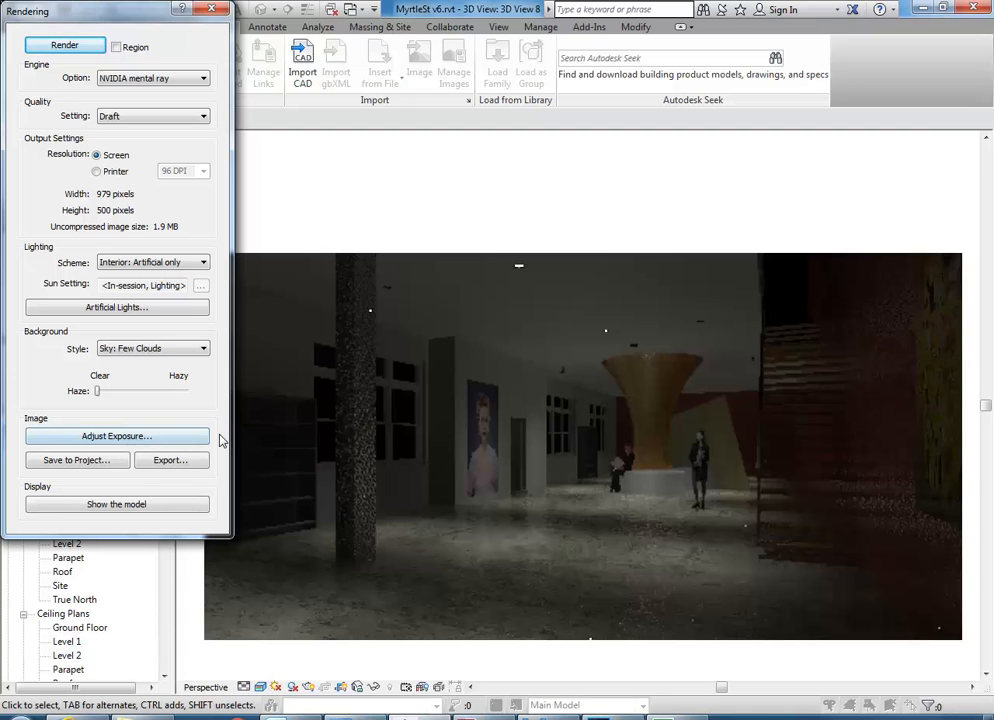
# - Brighten the rendered image by lowering its exposure value to 5.92, and close the rendering settings
pyautogui.click(133, 442)
pyautogui.moveTo(250, 103); pyautogui.dragTo(240, 107)
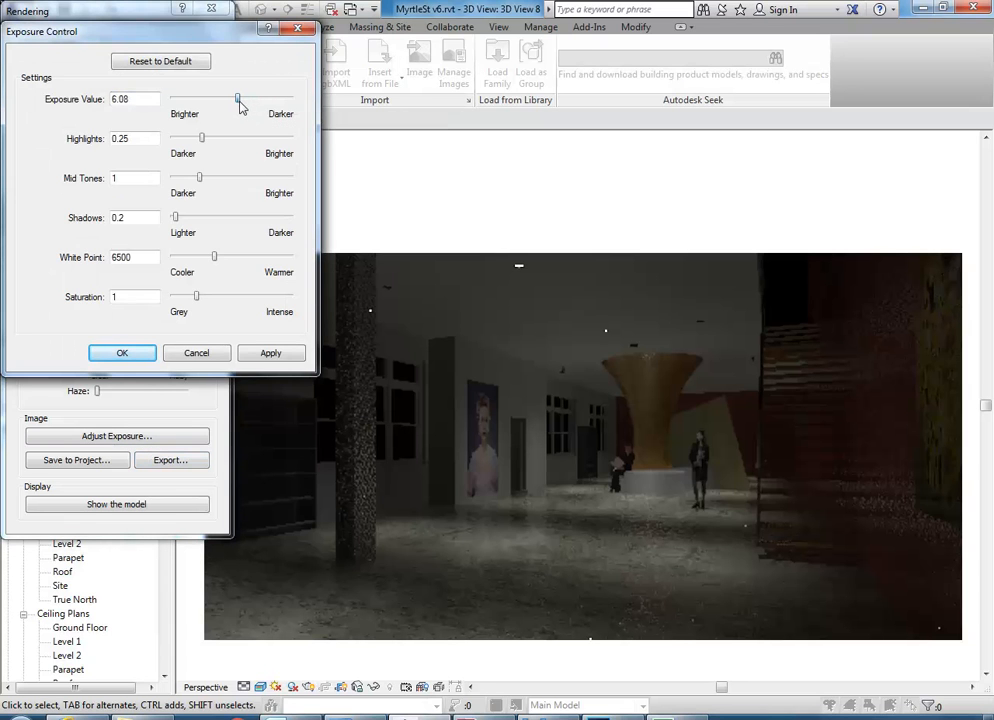
pyautogui.click(269, 354)
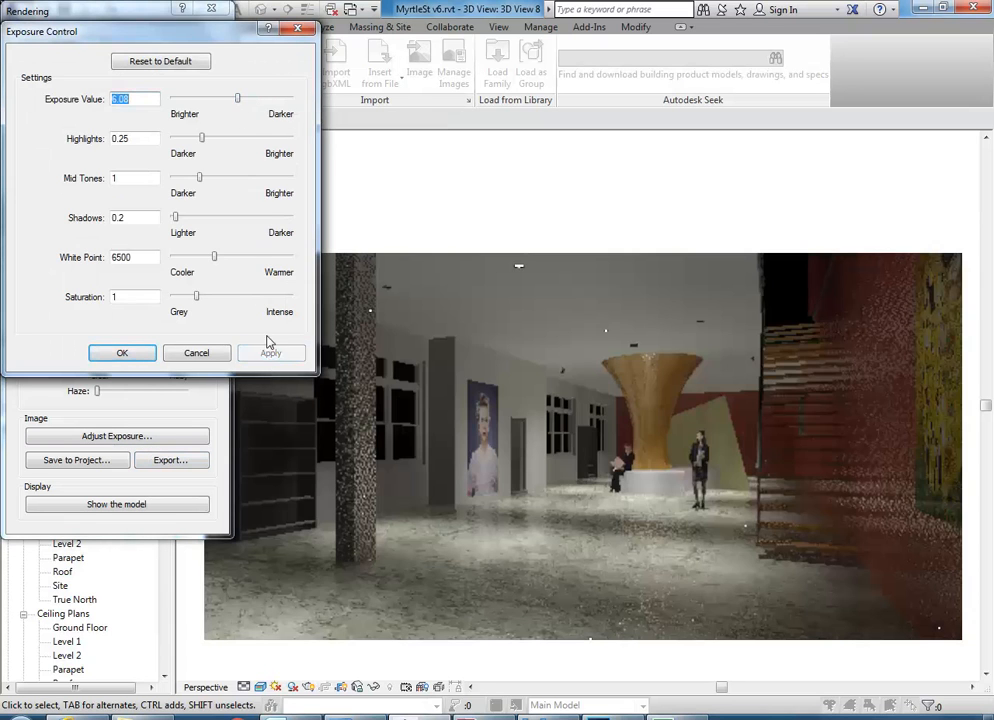
pyautogui.moveTo(238, 101); pyautogui.dragTo(239, 104)
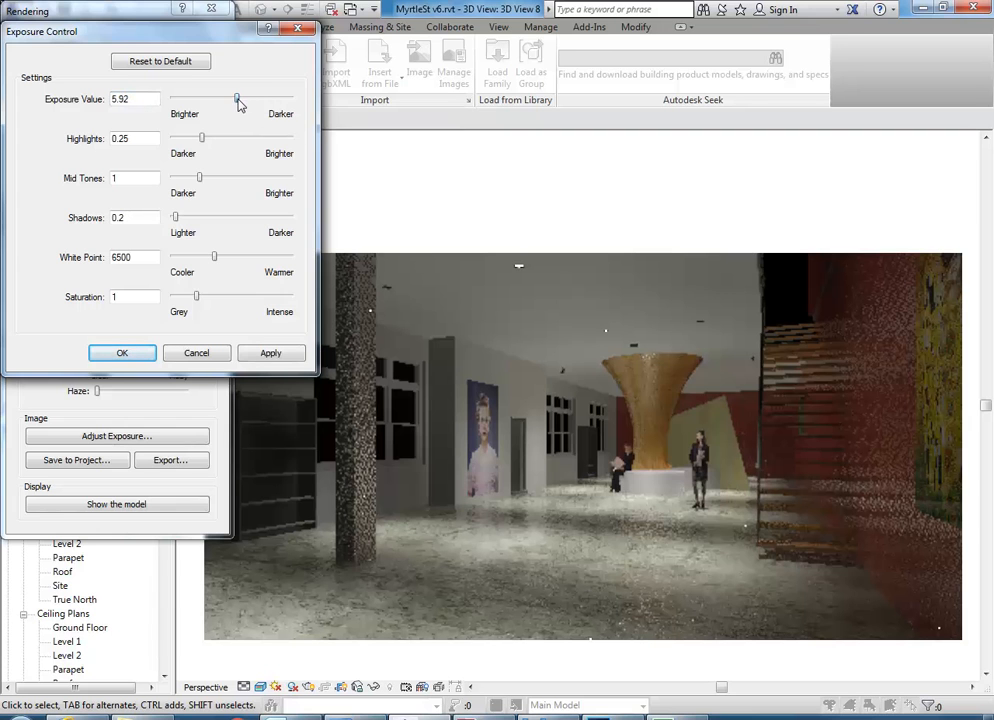
pyautogui.click(272, 356)
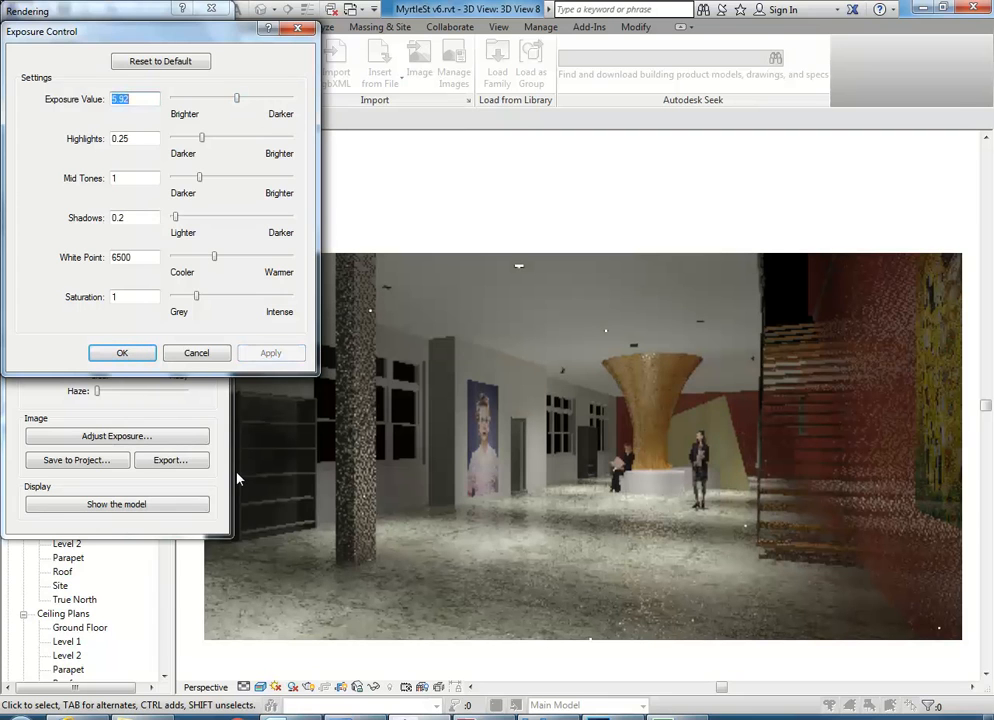
pyautogui.click(122, 357)
pyautogui.click(211, 9)
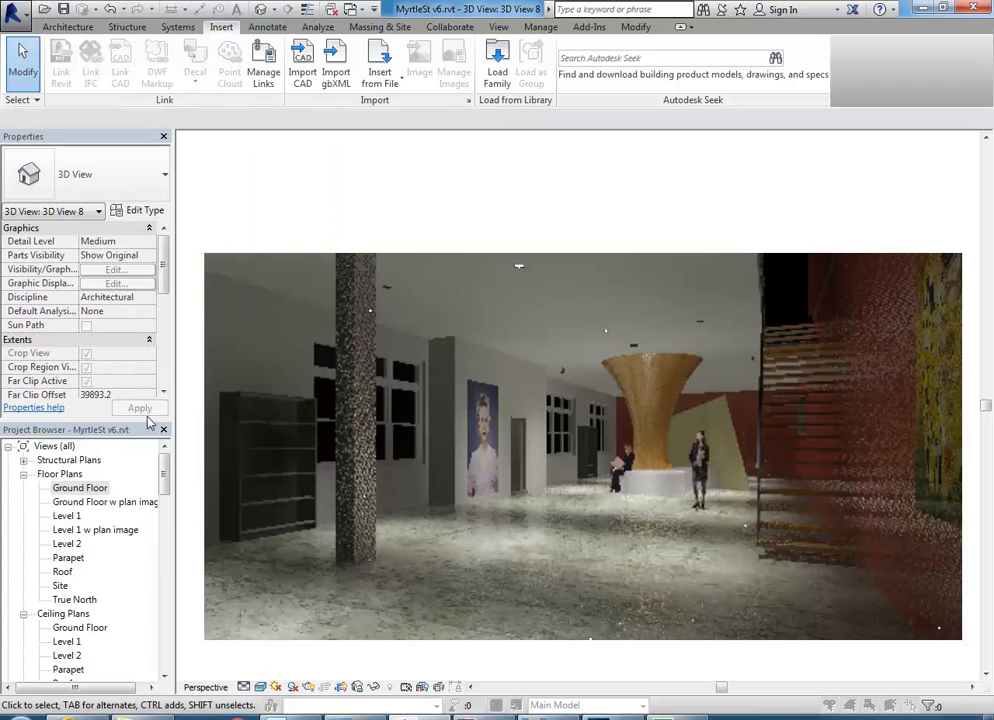
# - Open the Ground Floor ceiling plan at the room's downlights
pyautogui.click(72, 628)
pyautogui.doubleClick(70, 629)
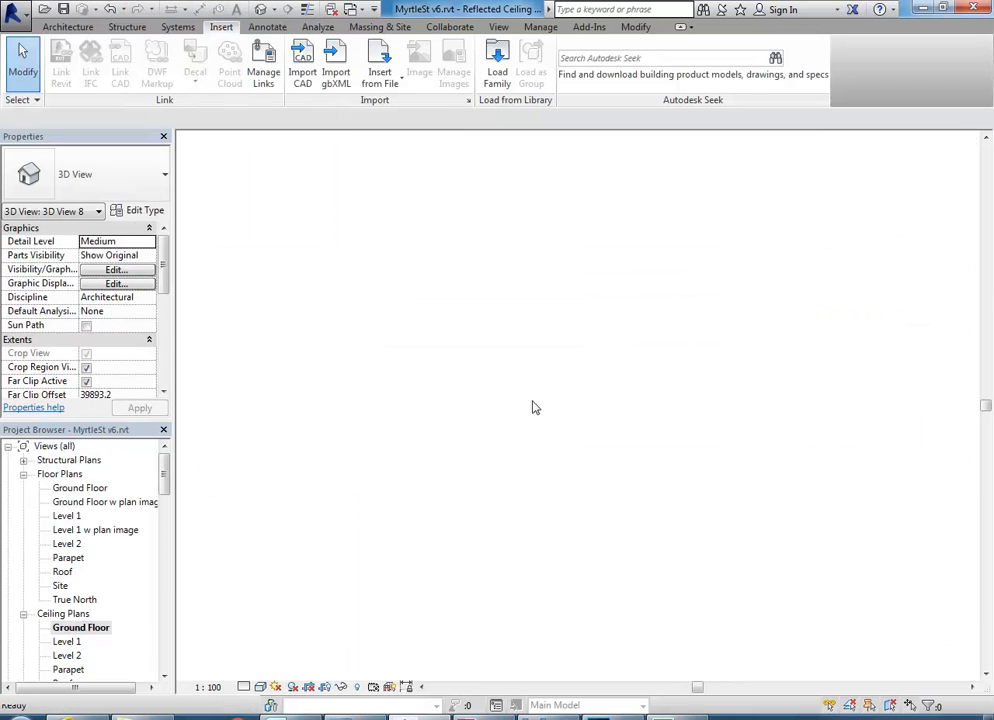
pyautogui.scroll(-1, 540, 425)
pyautogui.moveTo(532, 423); pyautogui.dragTo(499, 454, button='middle')
pyautogui.scroll(1, 388, 432)
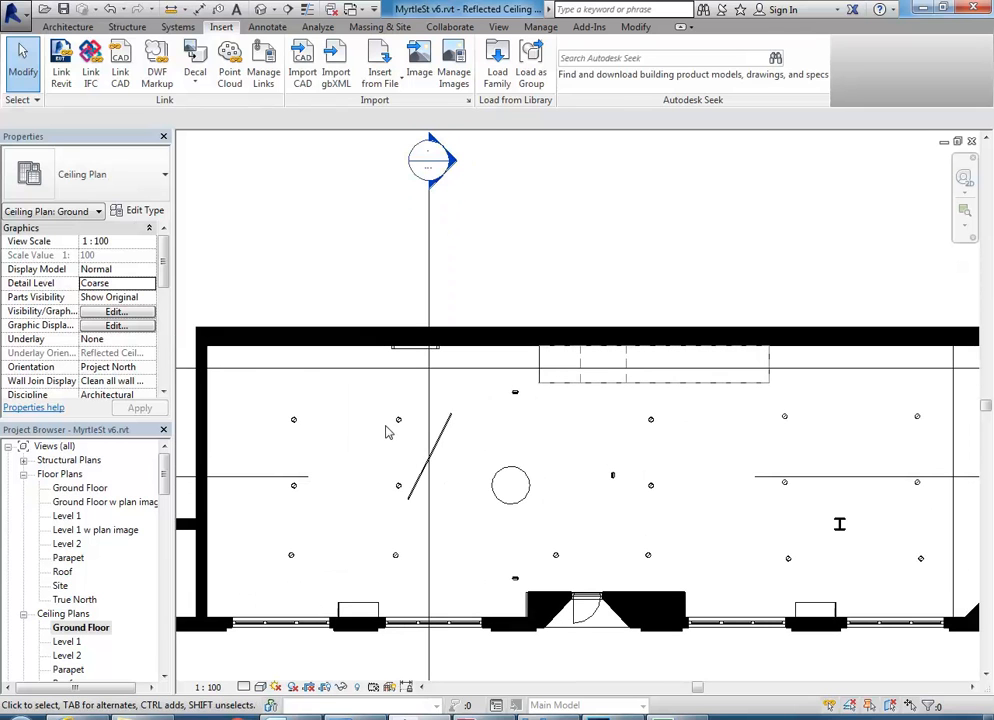
# - Copy the upper row of five downlights vertically towards the upper wall, deleting the copy that conflicts with the stair opening
pyautogui.moveTo(266, 400); pyautogui.dragTo(930, 436)
pyautogui.press('m')
pyautogui.press('v')
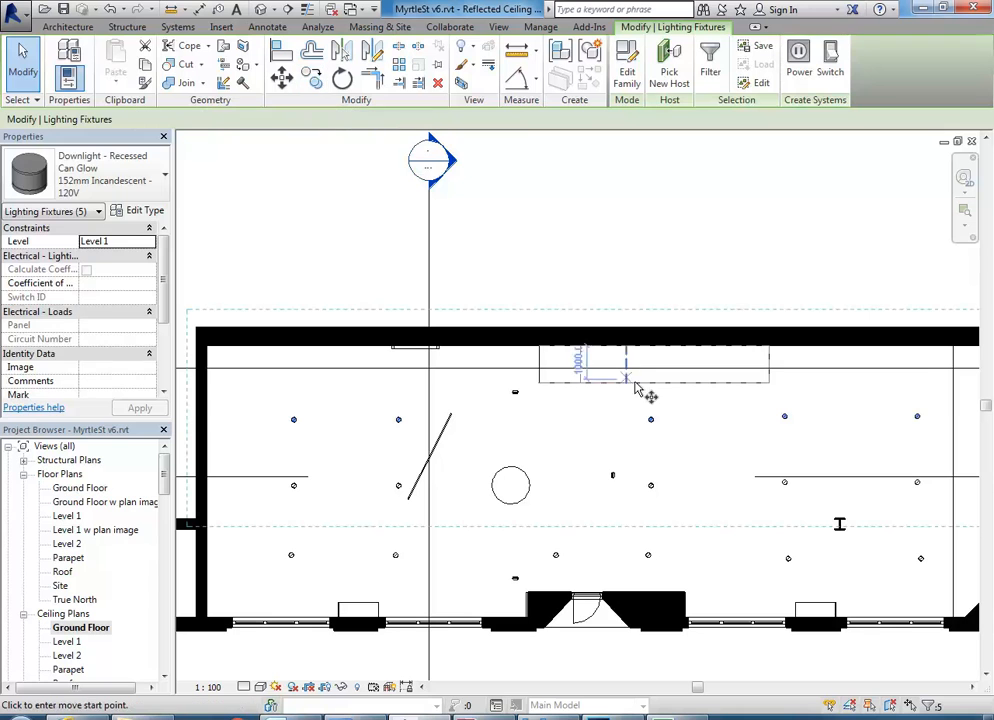
pyautogui.click(823, 415)
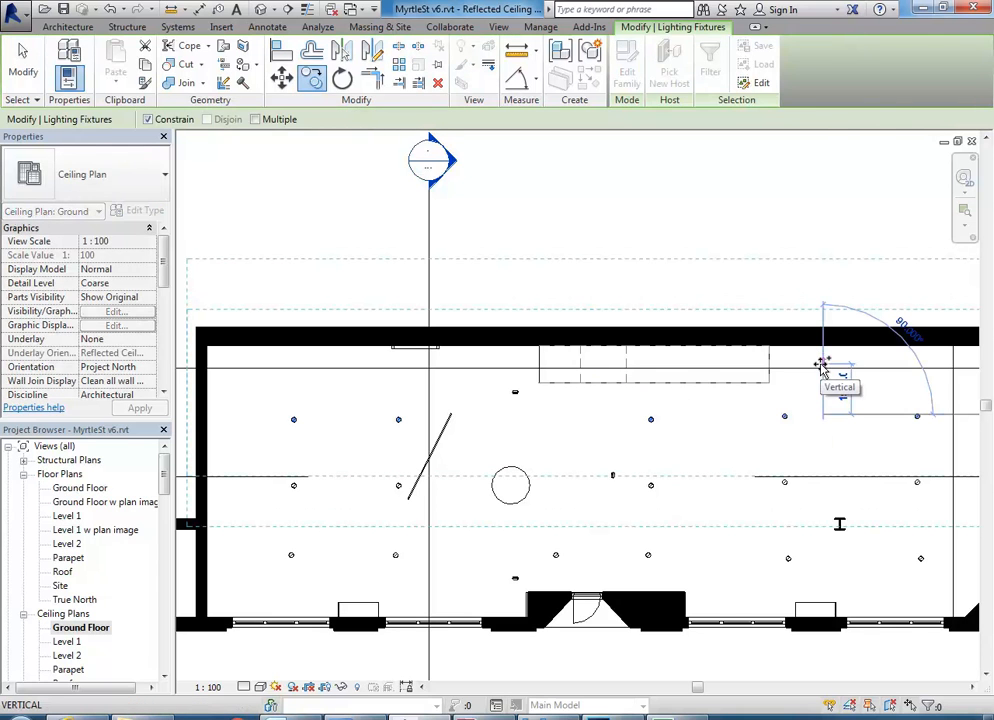
pyautogui.click(820, 365)
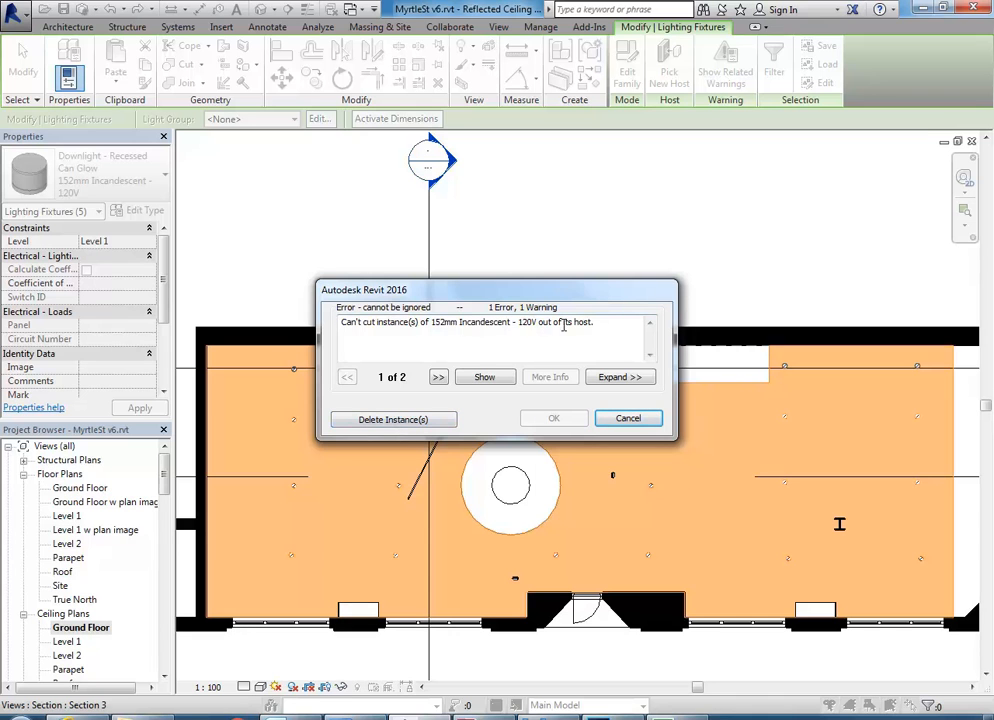
pyautogui.moveTo(557, 300); pyautogui.dragTo(462, 162)
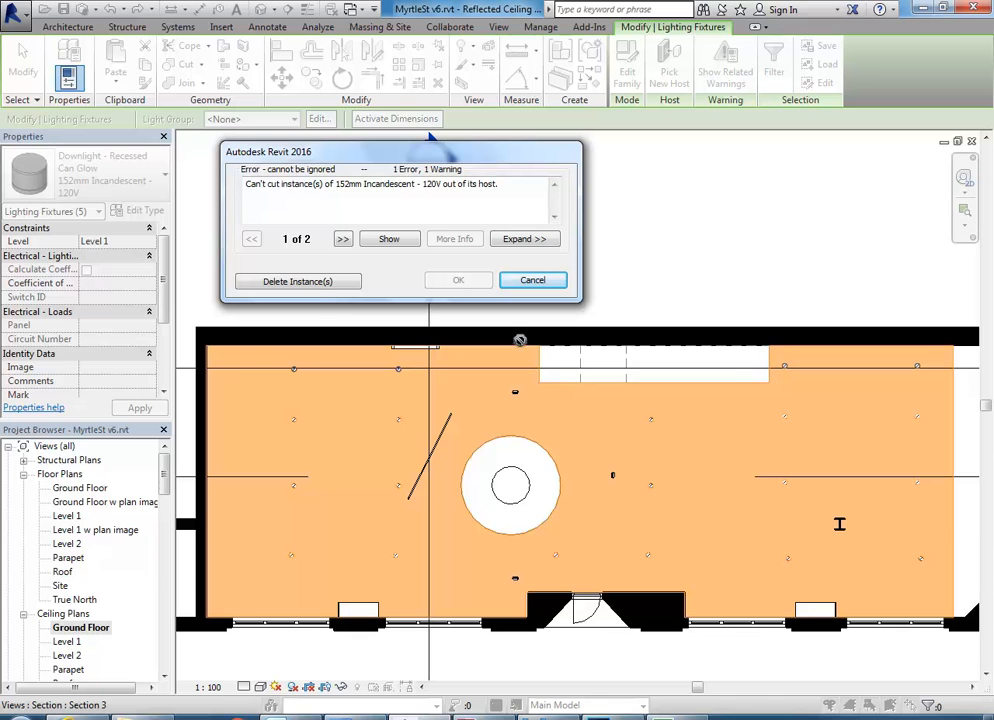
pyautogui.click(297, 283)
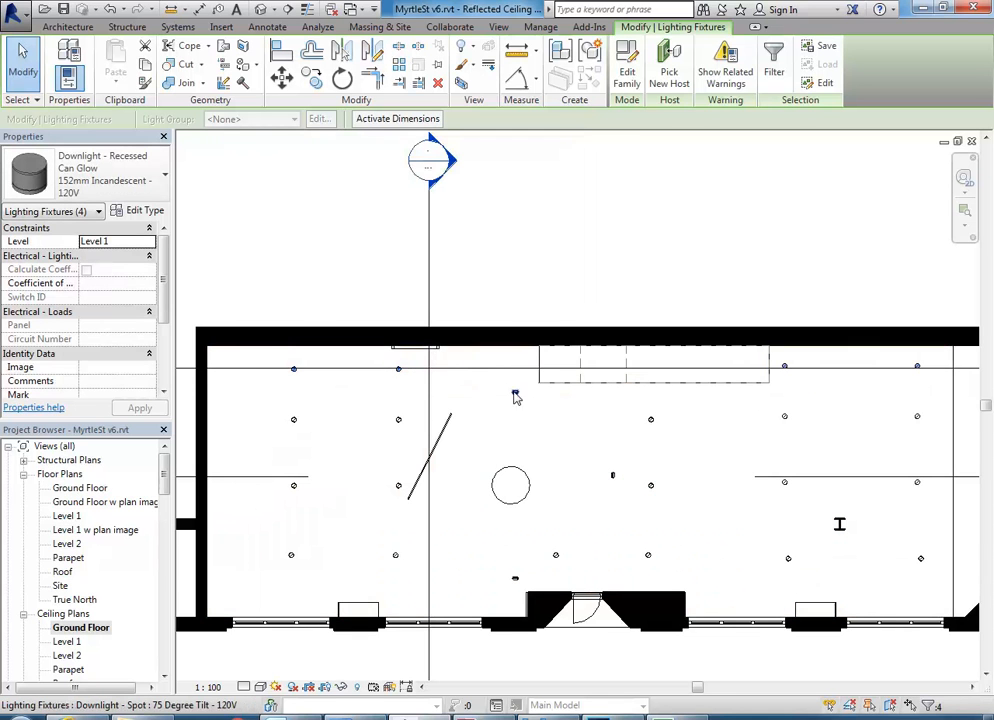
# - Copy the bottom row of six downlights about 1600 mm down towards the window wall, deleting the copies that fall outside the ceiling
pyautogui.moveTo(533, 461); pyautogui.dragTo(529, 417, button='middle')
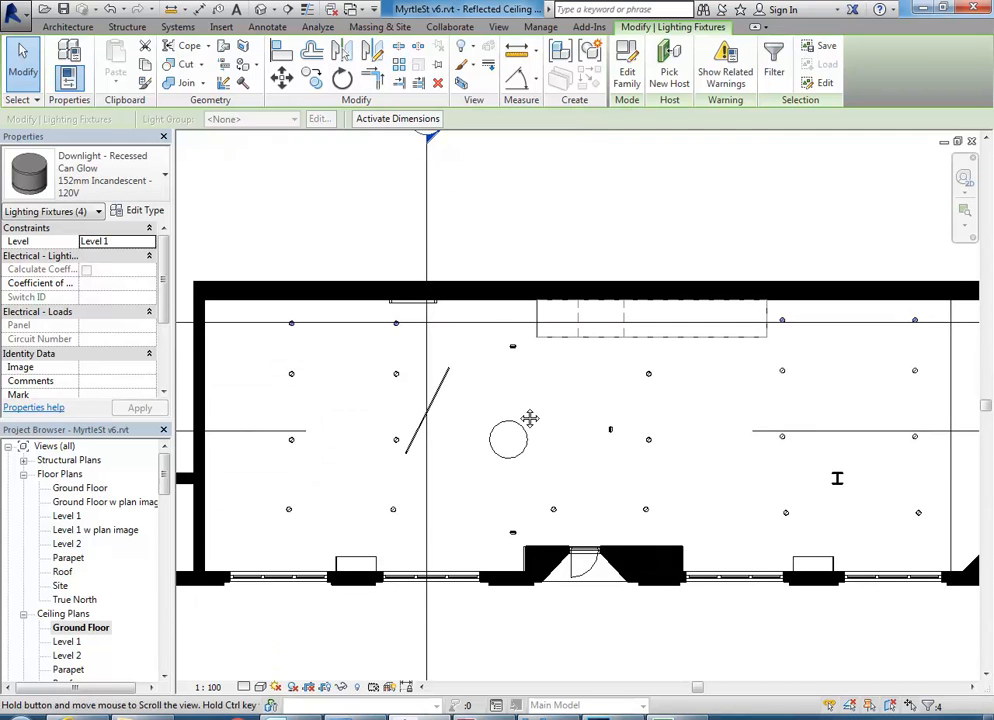
pyautogui.moveTo(252, 498); pyautogui.dragTo(941, 529)
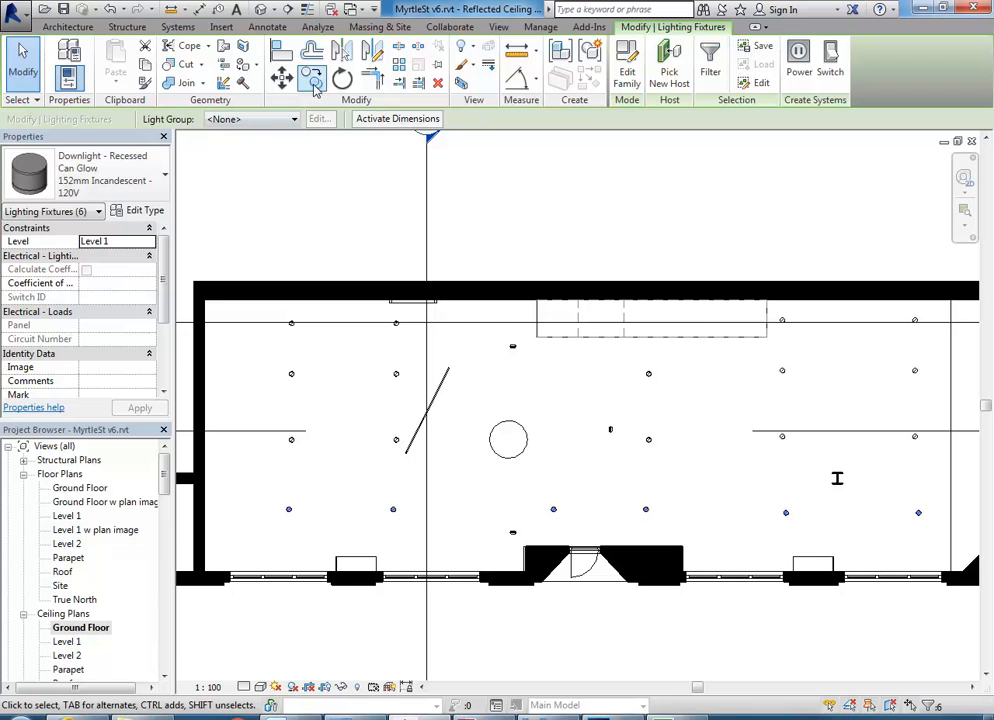
pyautogui.click(311, 79)
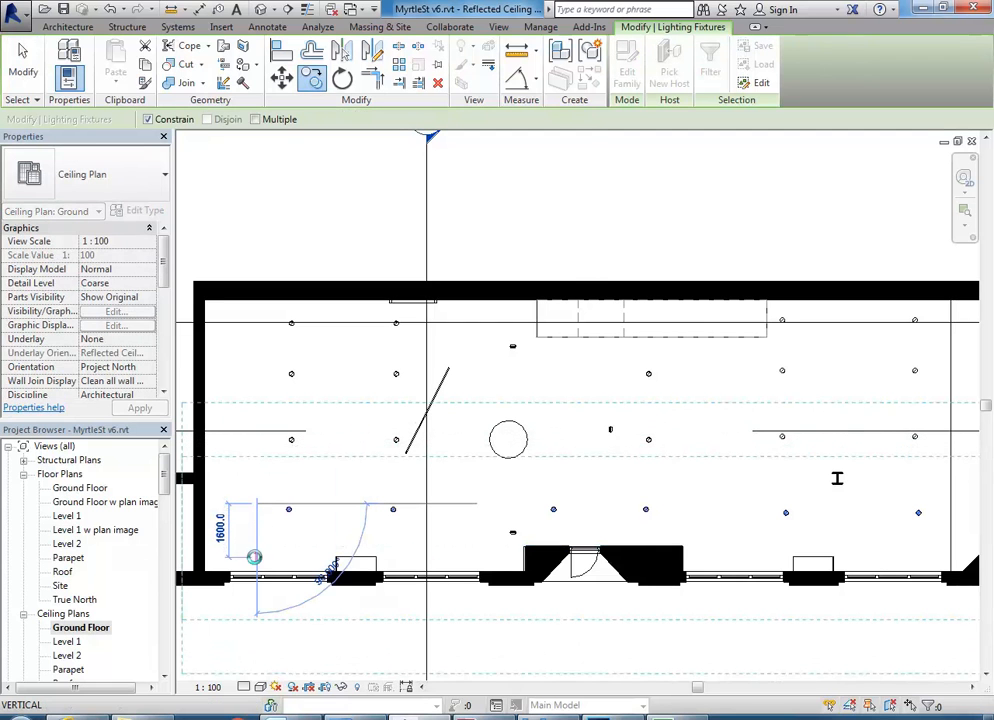
pyautogui.click(254, 556)
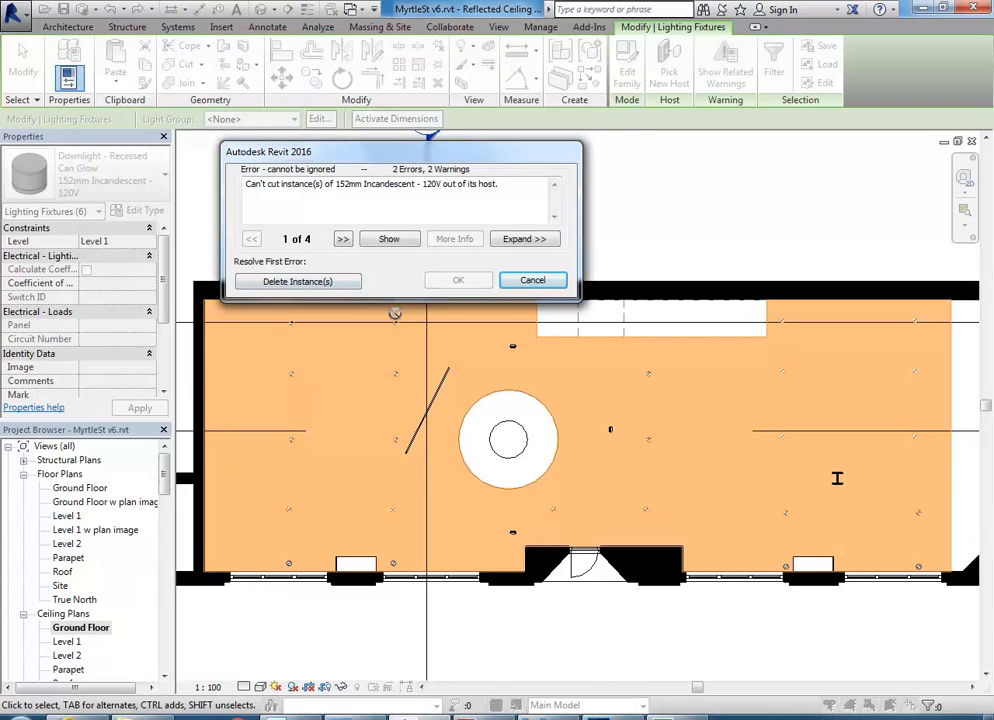
pyautogui.click(300, 281)
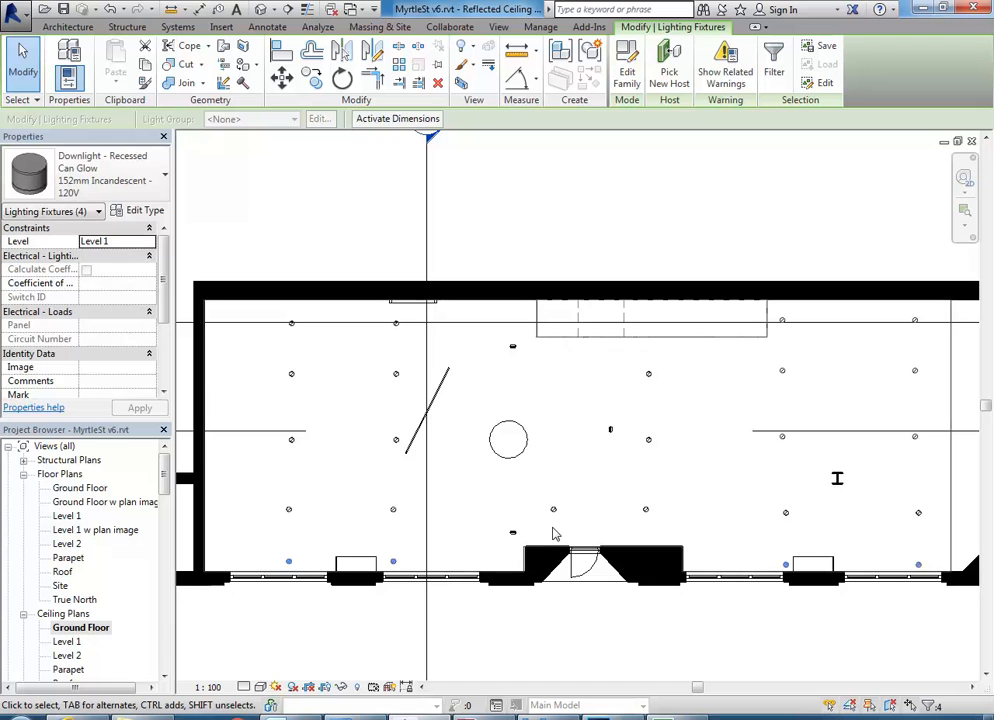
pyautogui.scroll(3, 700, 545)
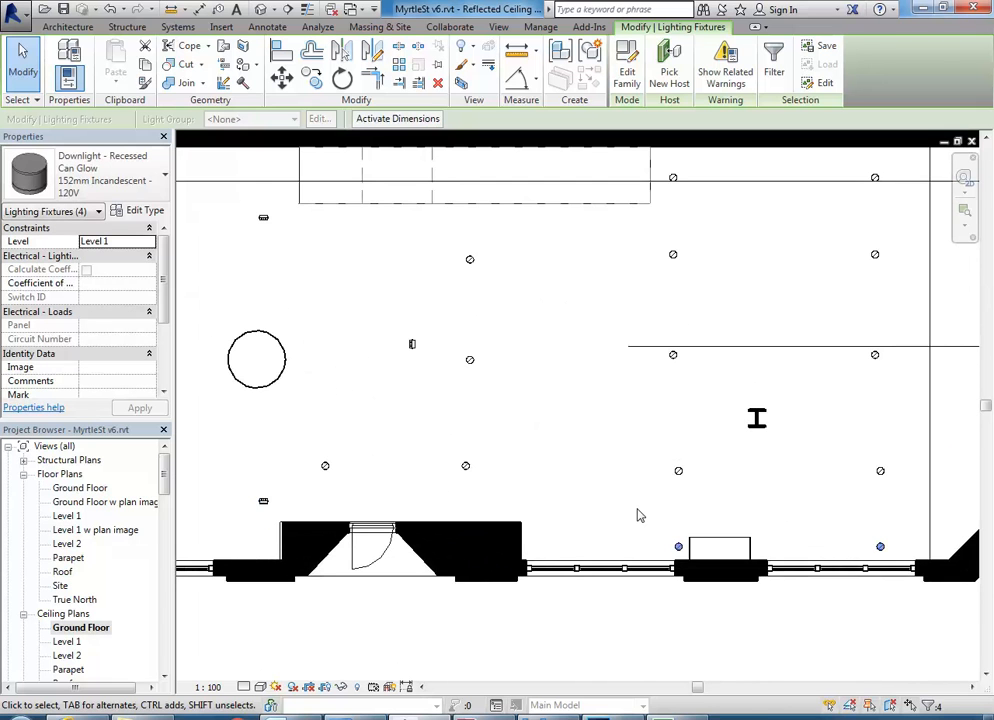
pyautogui.press('Escape')
pyautogui.scroll(-3, 639, 514)
pyautogui.moveTo(639, 514); pyautogui.dragTo(731, 540, button='middle')
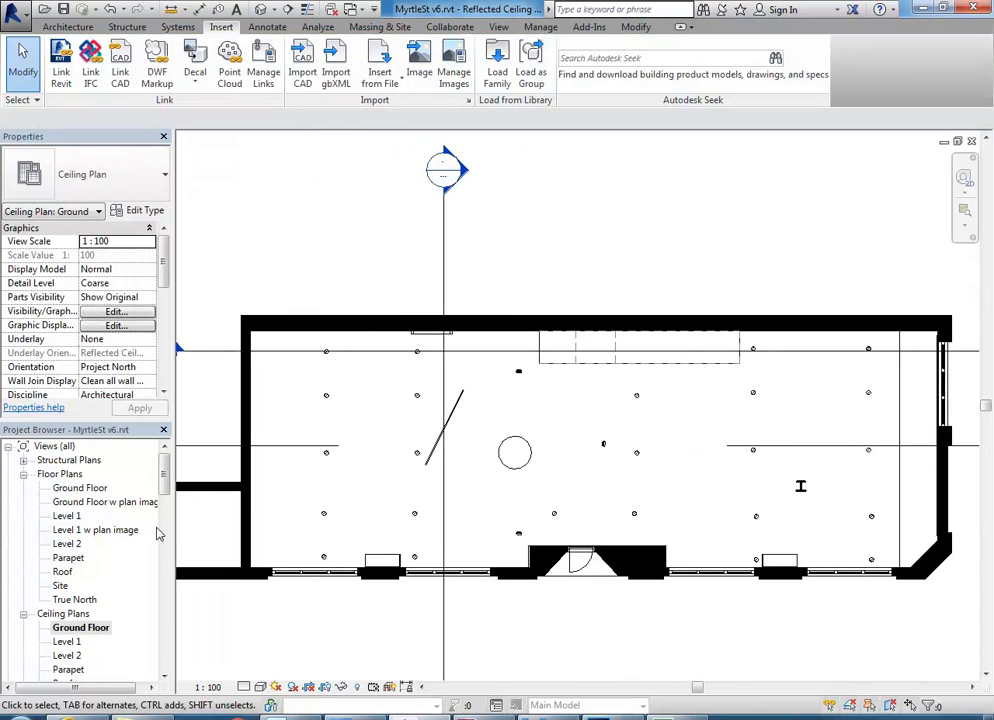
# - Open the 3D View 8 perspective and render it at Draft quality with the Interior: Artificial only lighting scheme
pyautogui.scroll(-4, 166, 499)
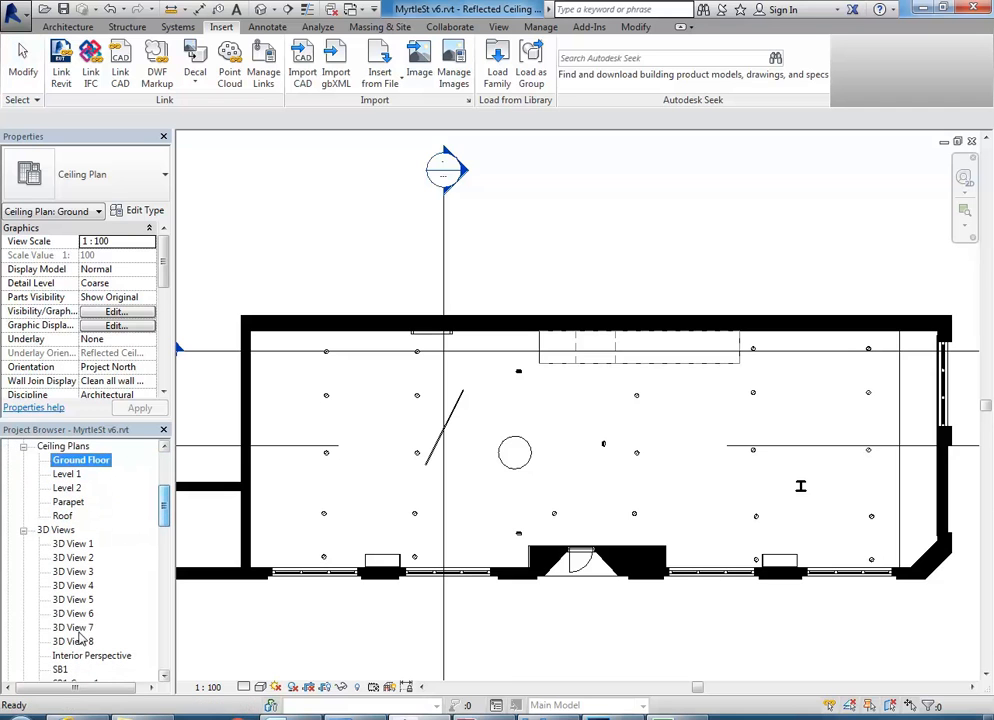
pyautogui.doubleClick(73, 641)
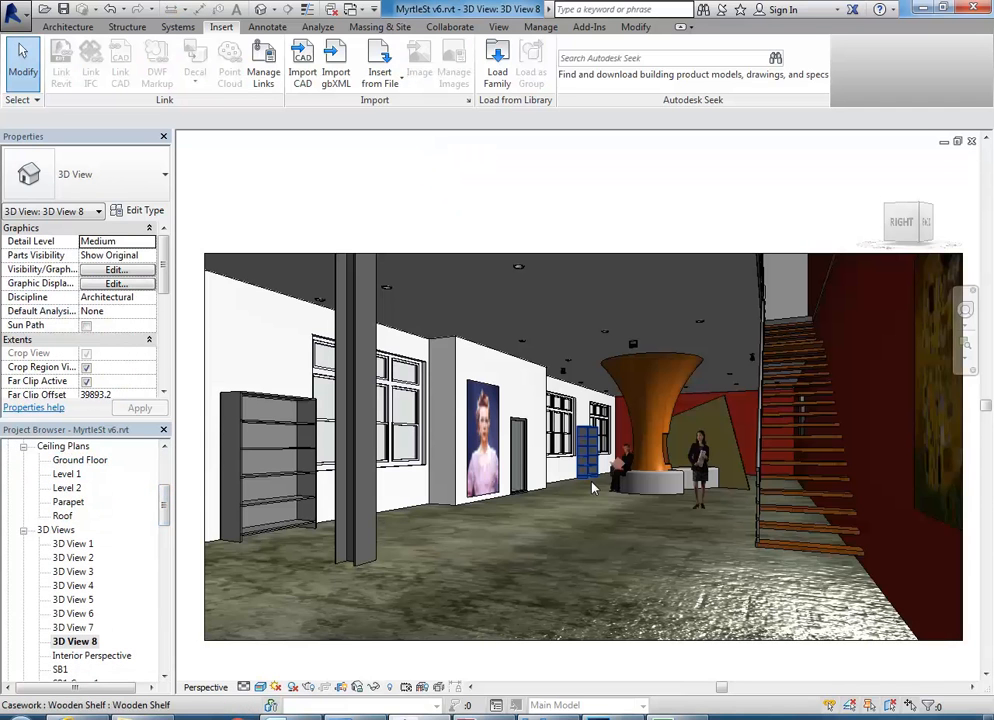
pyautogui.click(308, 687)
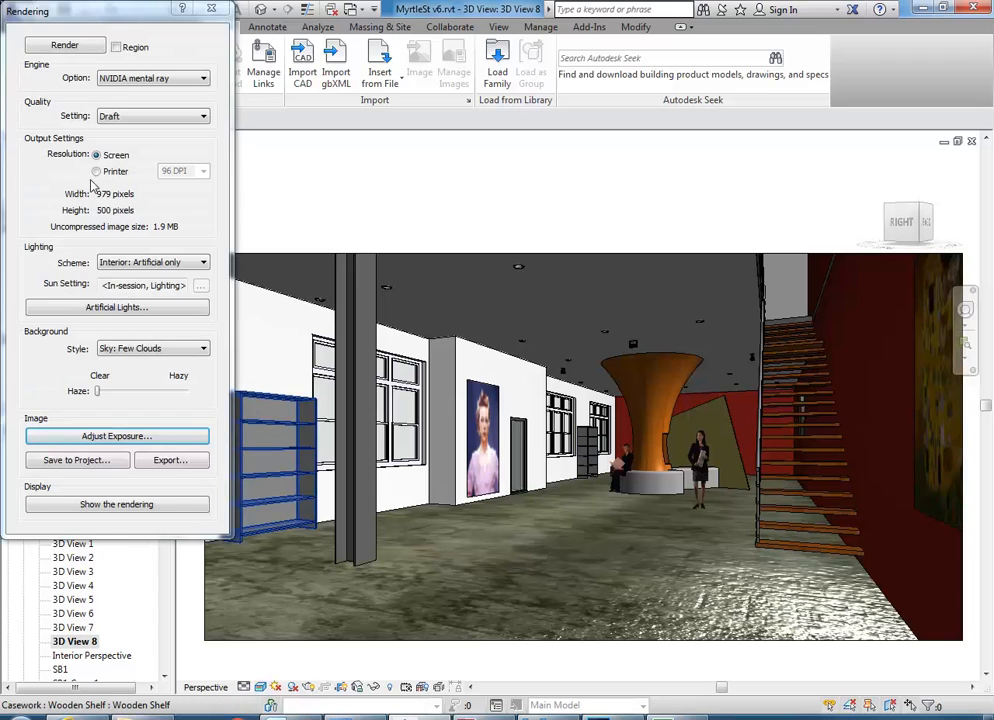
pyautogui.click(66, 46)
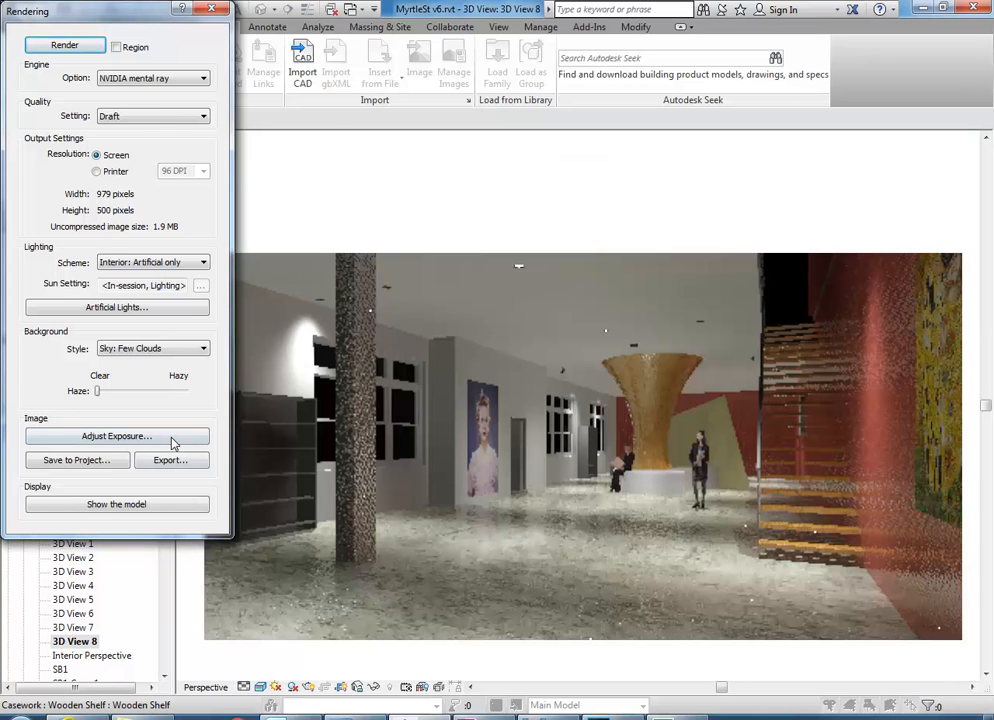
# - Adjust the exposure of the rendered image to a value of 5.92 and apply it
pyautogui.click(117, 436)
pyautogui.moveTo(238, 101); pyautogui.dragTo(240, 103)
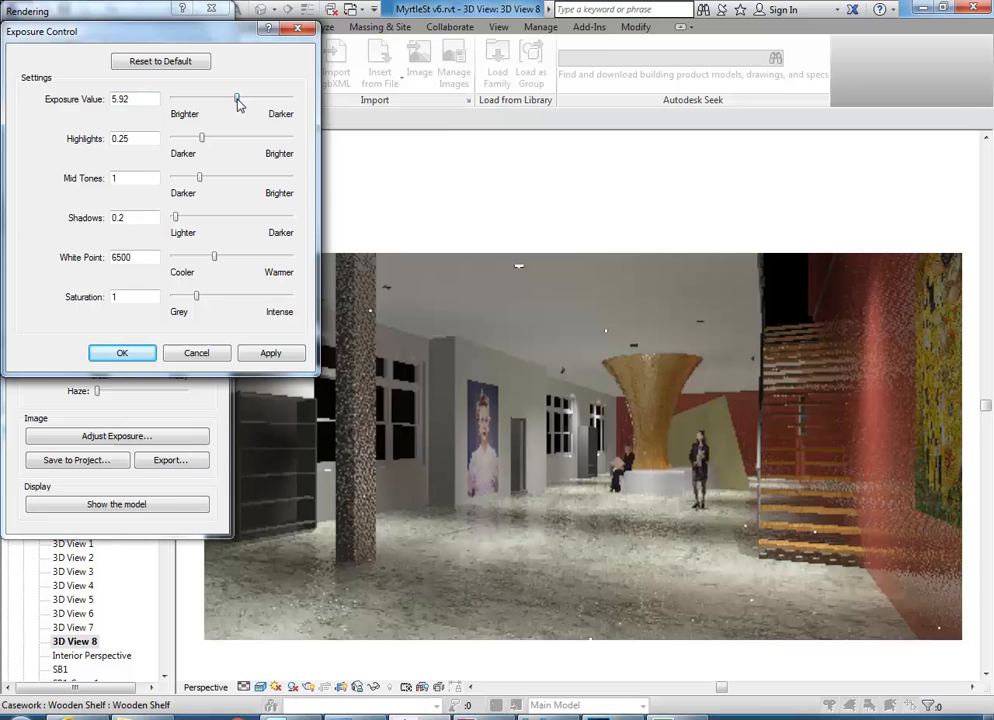
pyautogui.click(286, 351)
pyautogui.click(122, 355)
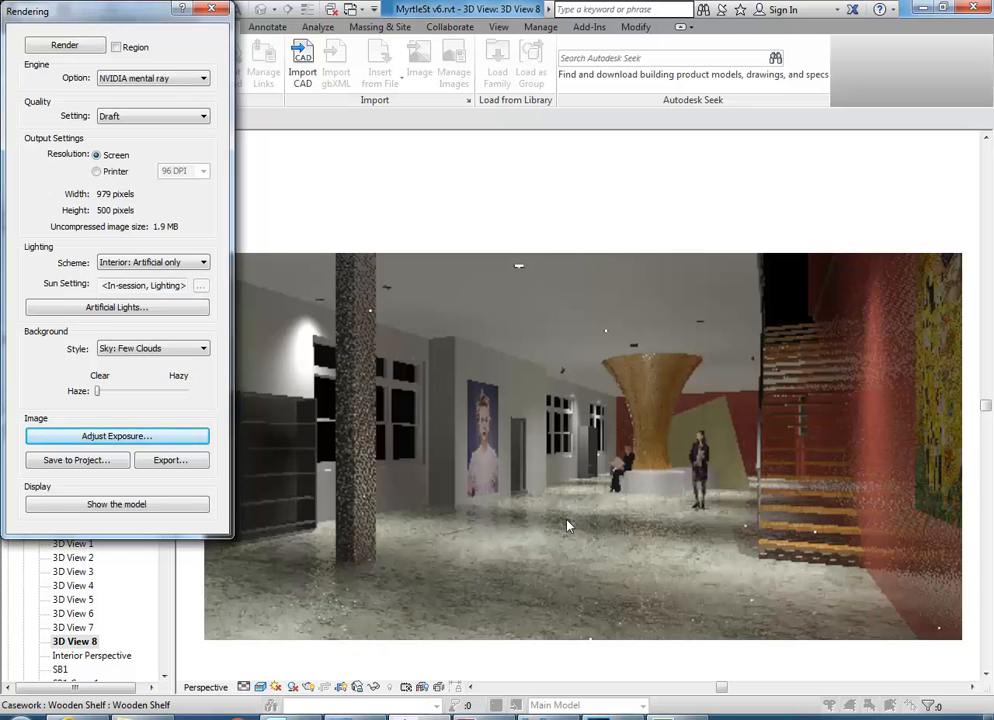
# - Render 3D View 8 again at Medium quality
pyautogui.click(160, 117)
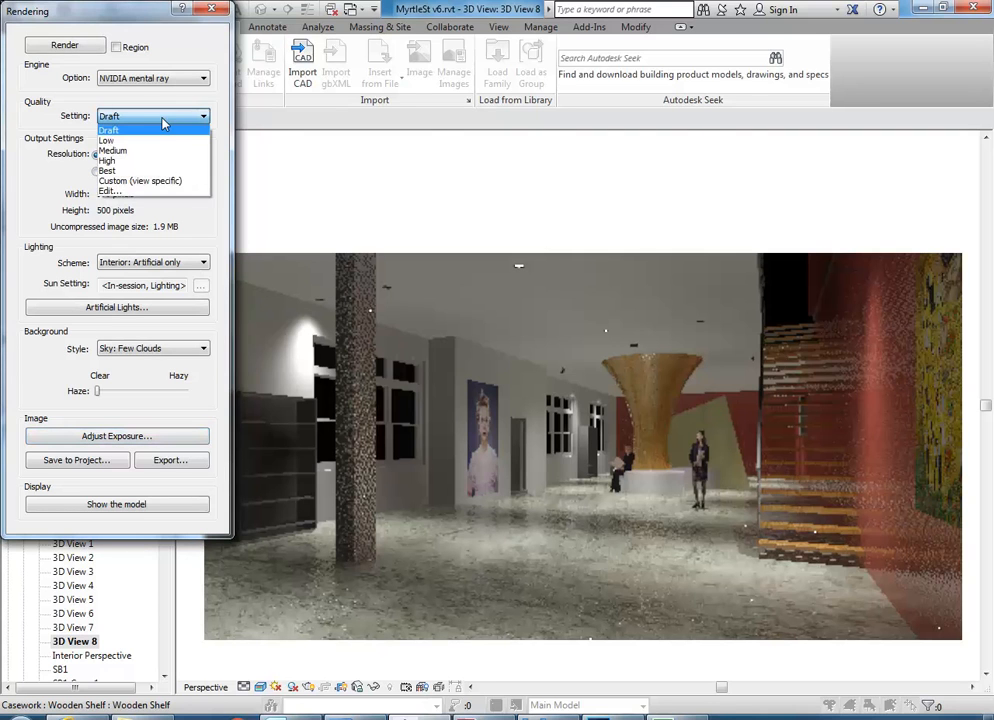
pyautogui.click(137, 150)
pyautogui.click(60, 45)
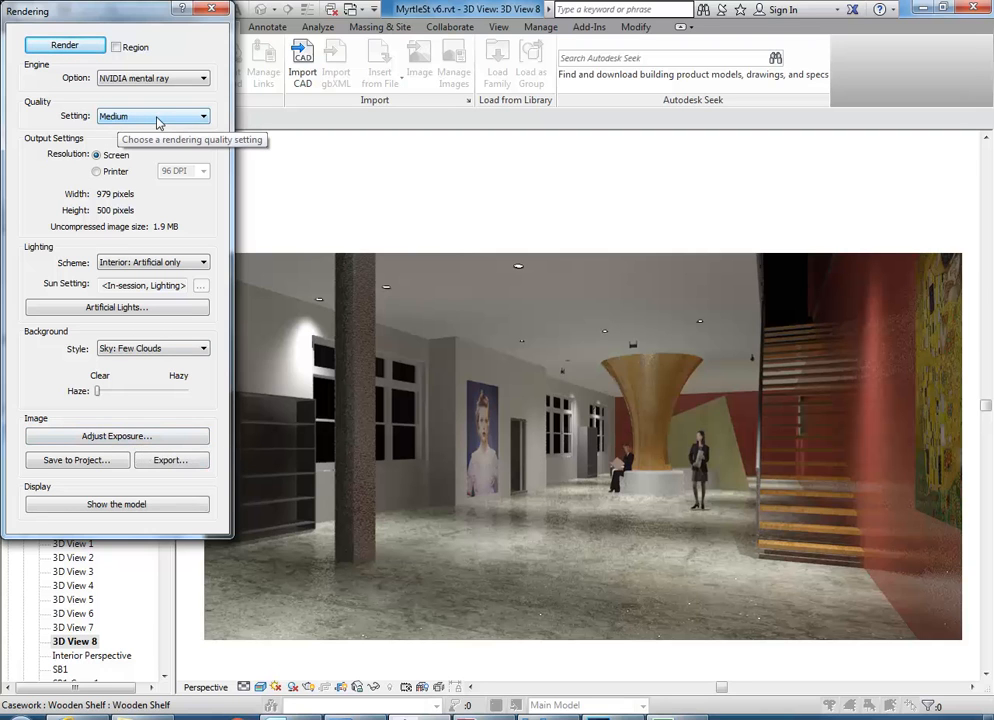
# - Review the available render quality presets and the reflection, shadow and indirect illumination settings behind Medium, keeping the quality at Medium
pyautogui.click(200, 117)
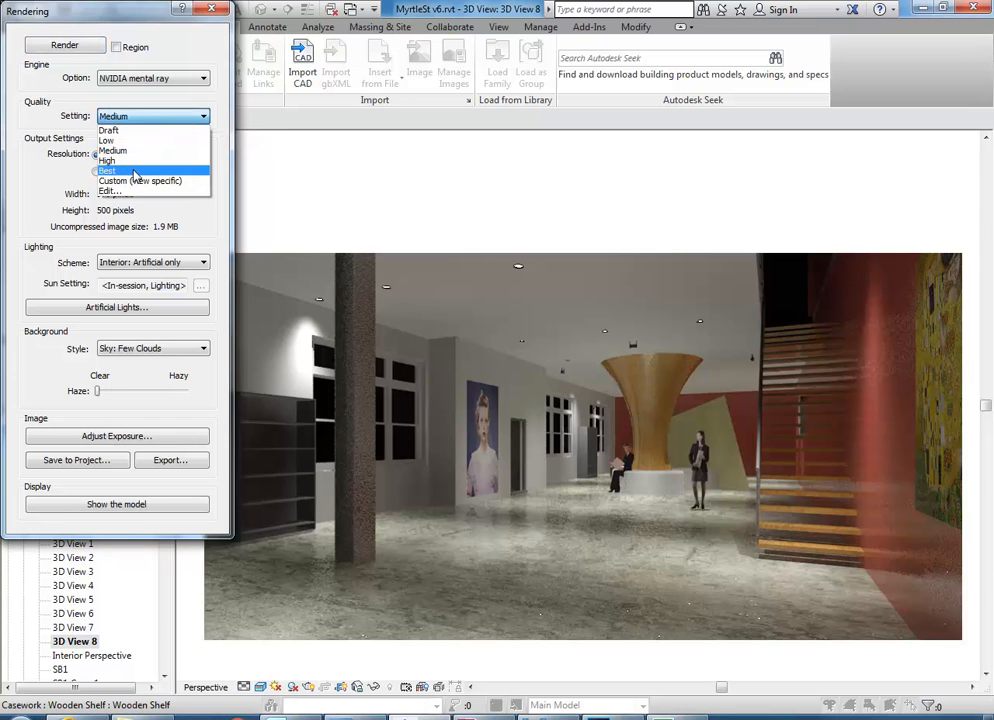
pyautogui.click(133, 120)
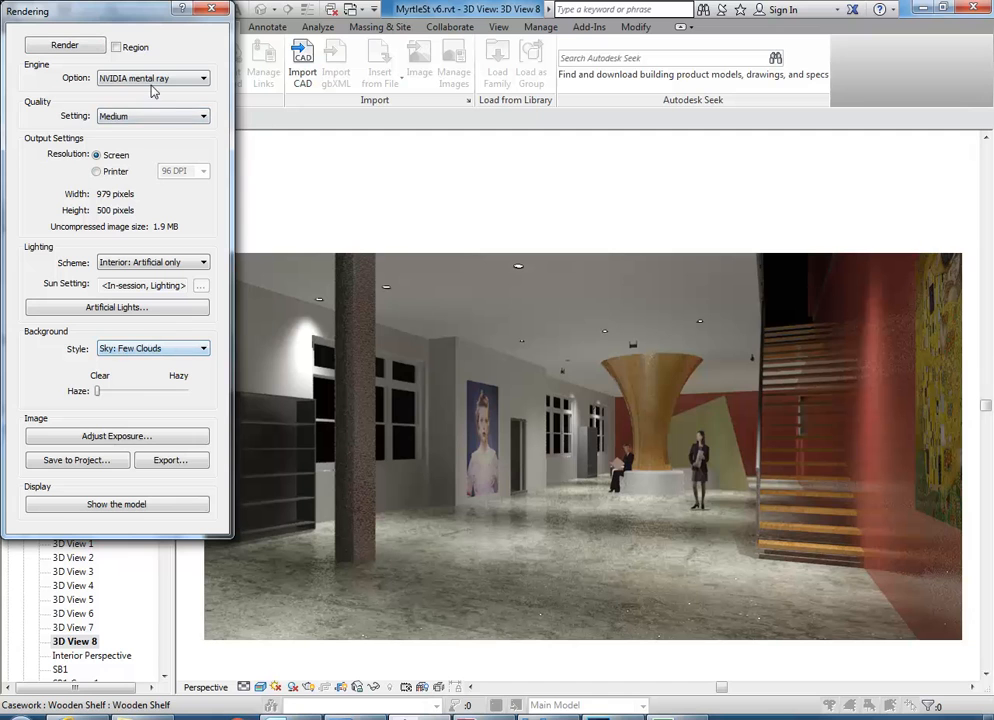
pyautogui.click(155, 117)
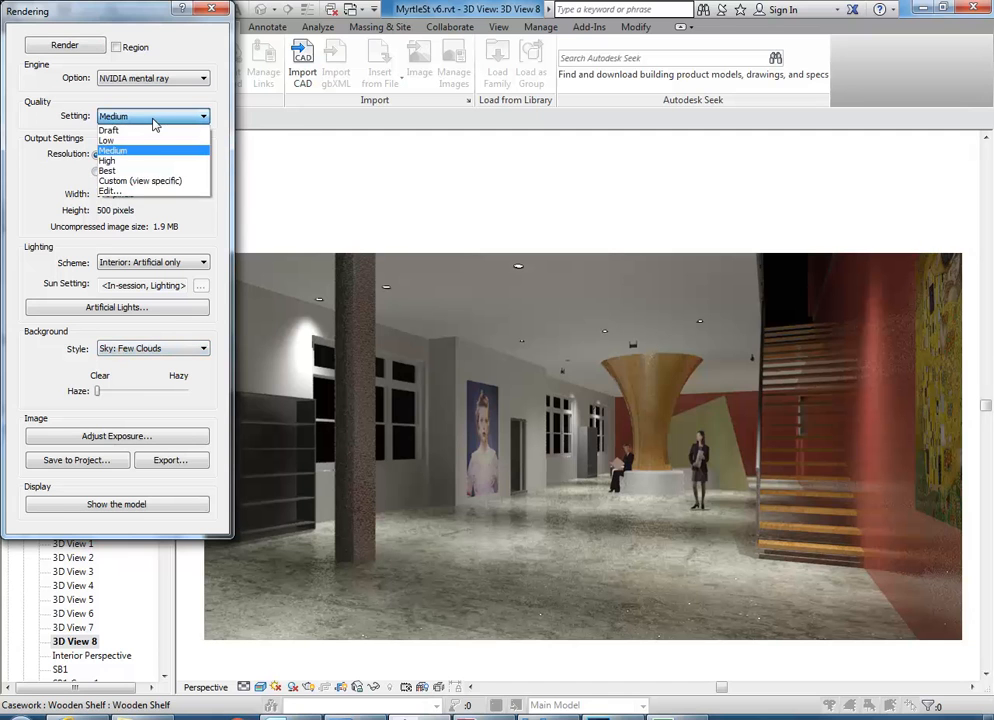
pyautogui.click(126, 192)
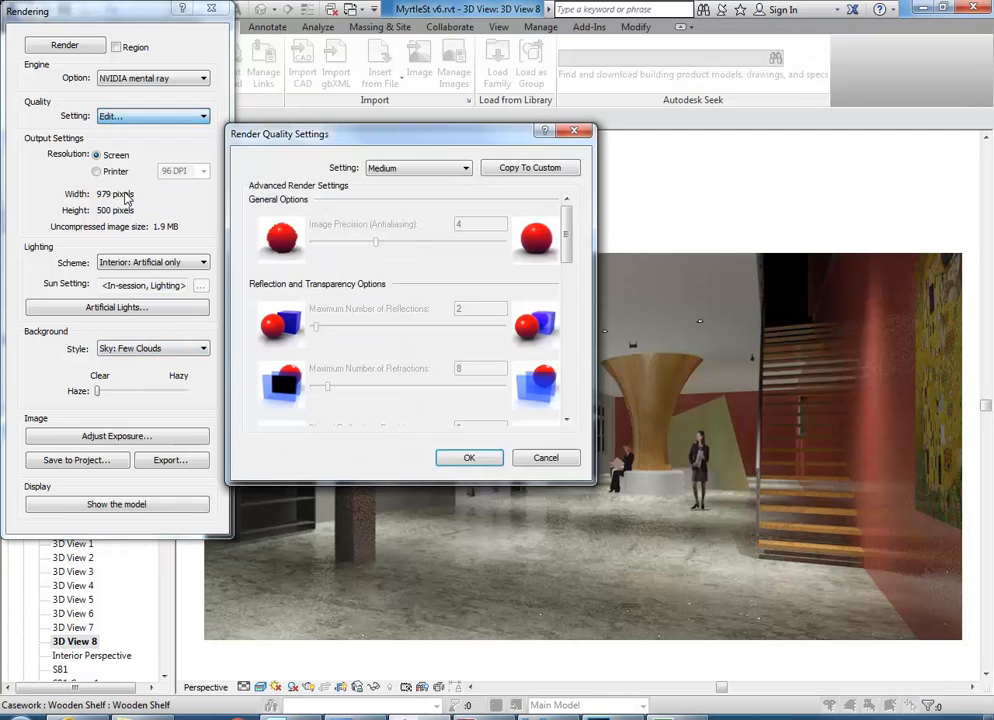
pyautogui.moveTo(353, 145); pyautogui.dragTo(215, 59)
pyautogui.moveTo(428, 140)
pyautogui.mouseDown()
pyautogui.moveTo(430, 304)
pyautogui.moveTo(421, 116)
pyautogui.moveTo(435, 303)
pyautogui.moveTo(433, 130)
pyautogui.mouseUp()
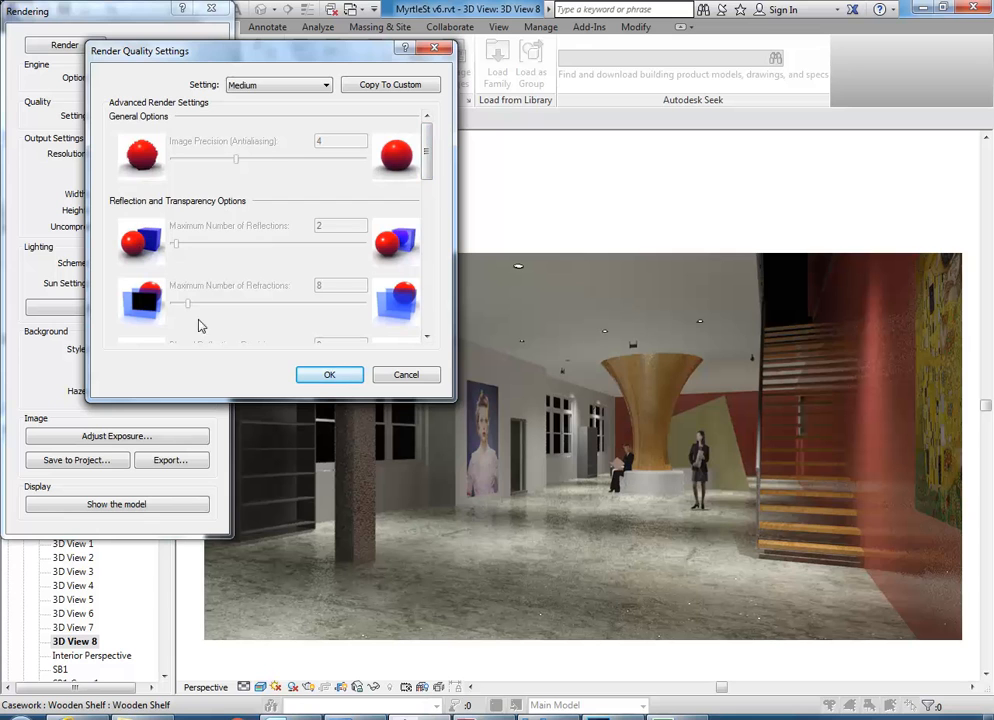
pyautogui.moveTo(428, 160); pyautogui.dragTo(432, 232)
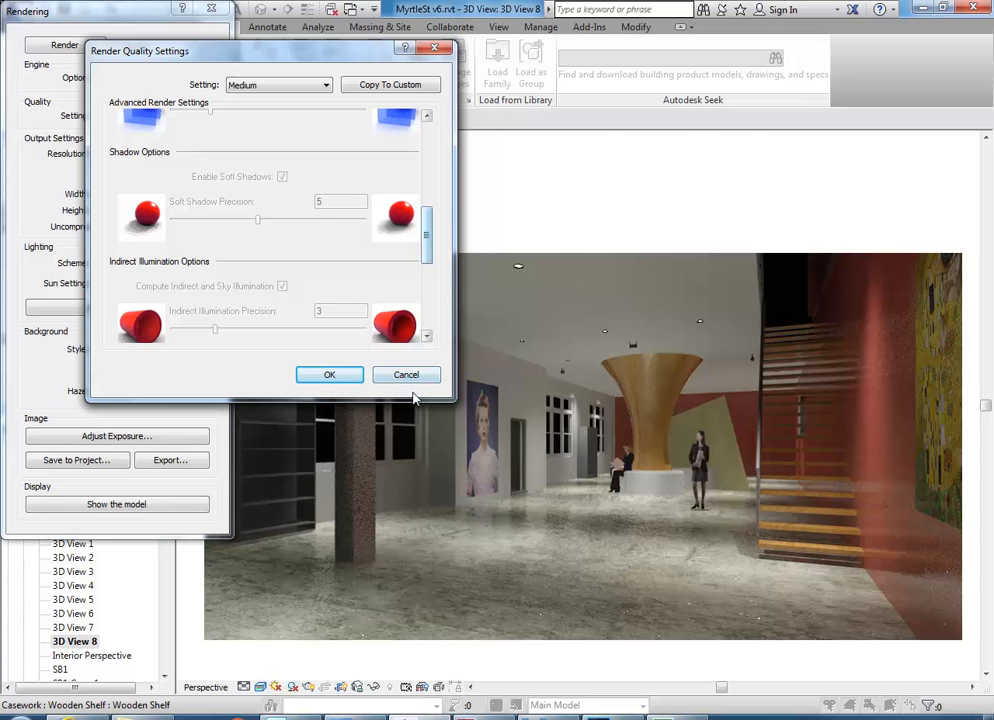
pyautogui.click(407, 375)
pyautogui.click(155, 116)
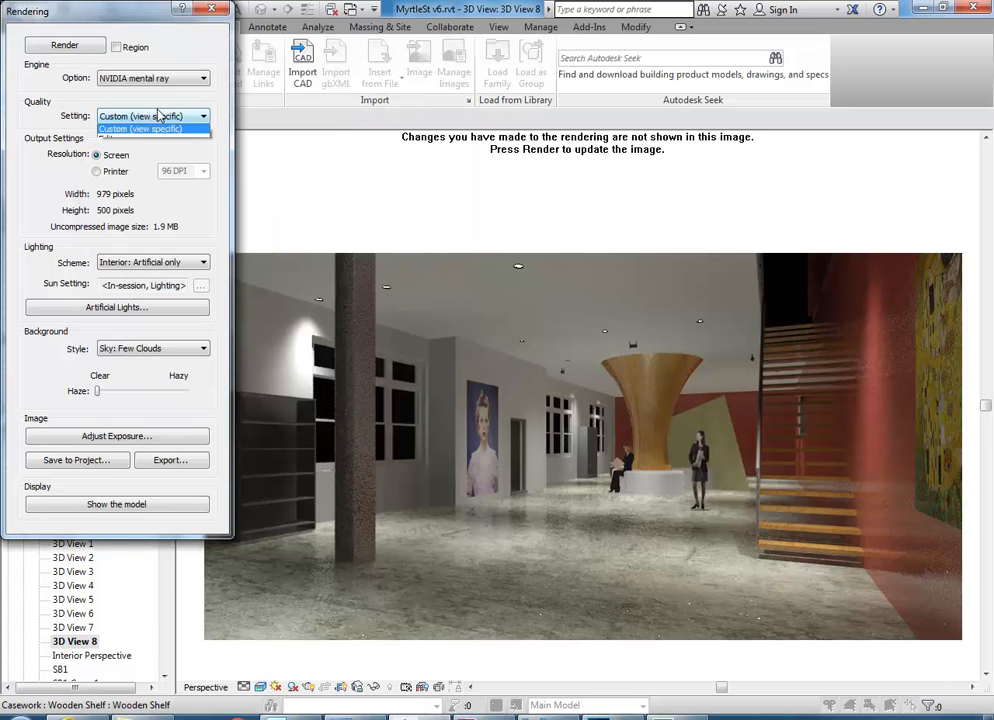
pyautogui.click(113, 150)
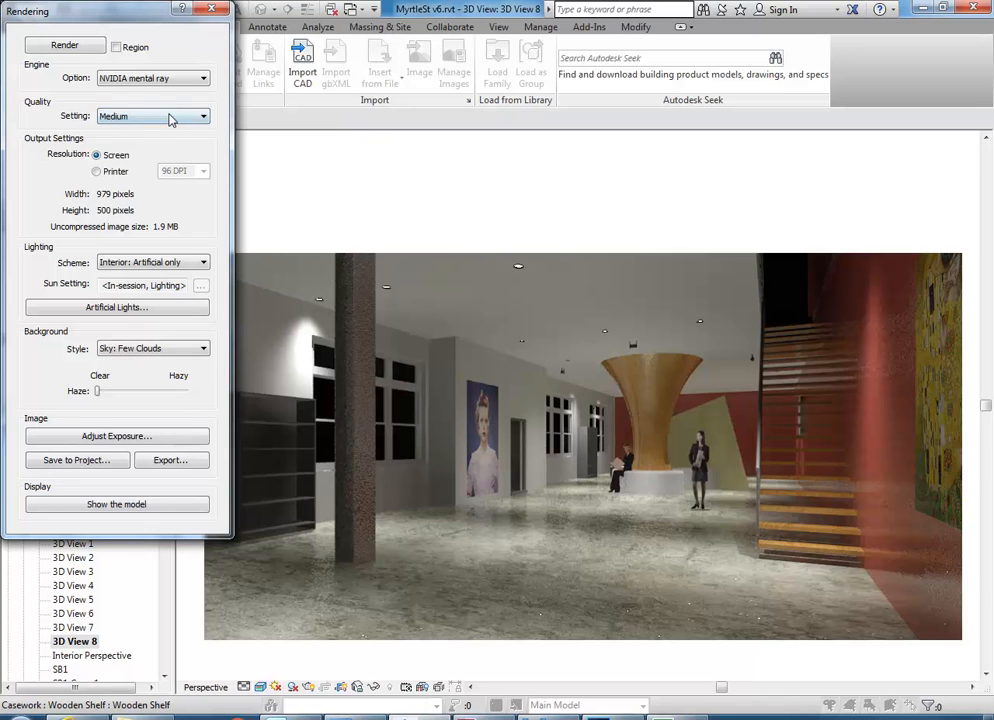
pyautogui.click(170, 118)
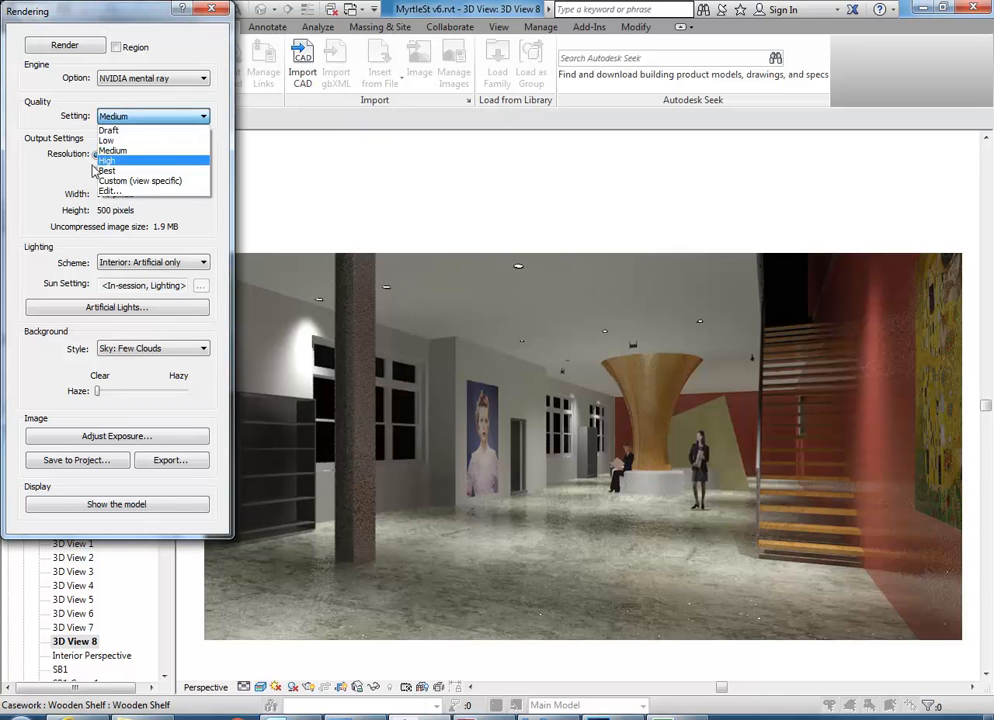
pyautogui.click(136, 116)
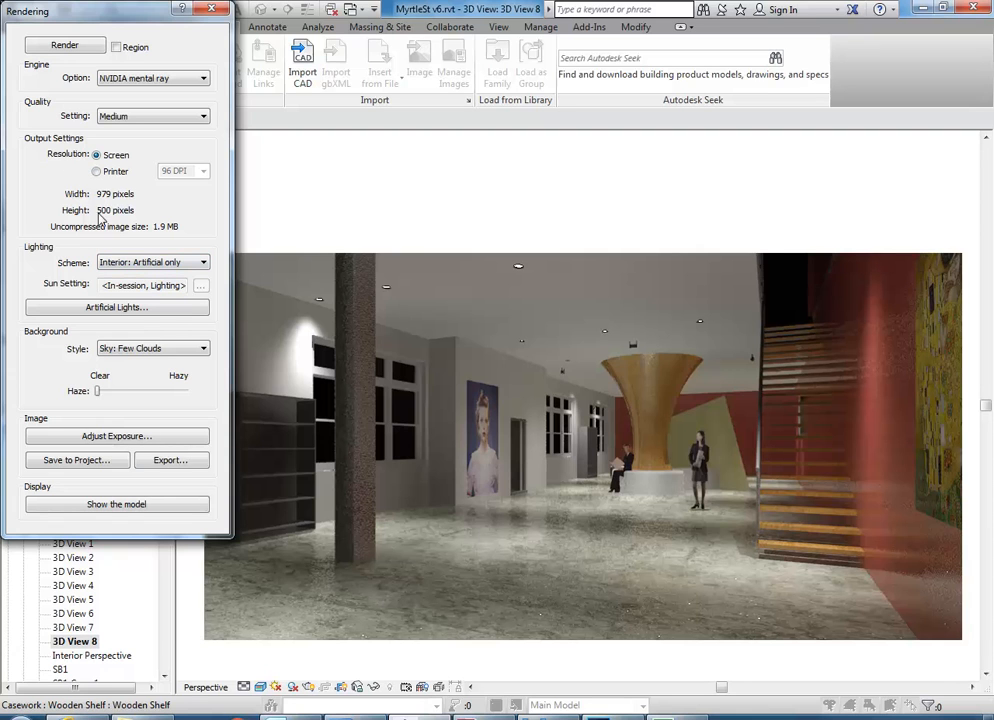
# - Compare the output width and height in pixels at screen resolution for different magnifications of the rendered view
pyautogui.moveTo(462, 260); pyautogui.dragTo(470, 271, button='middle')
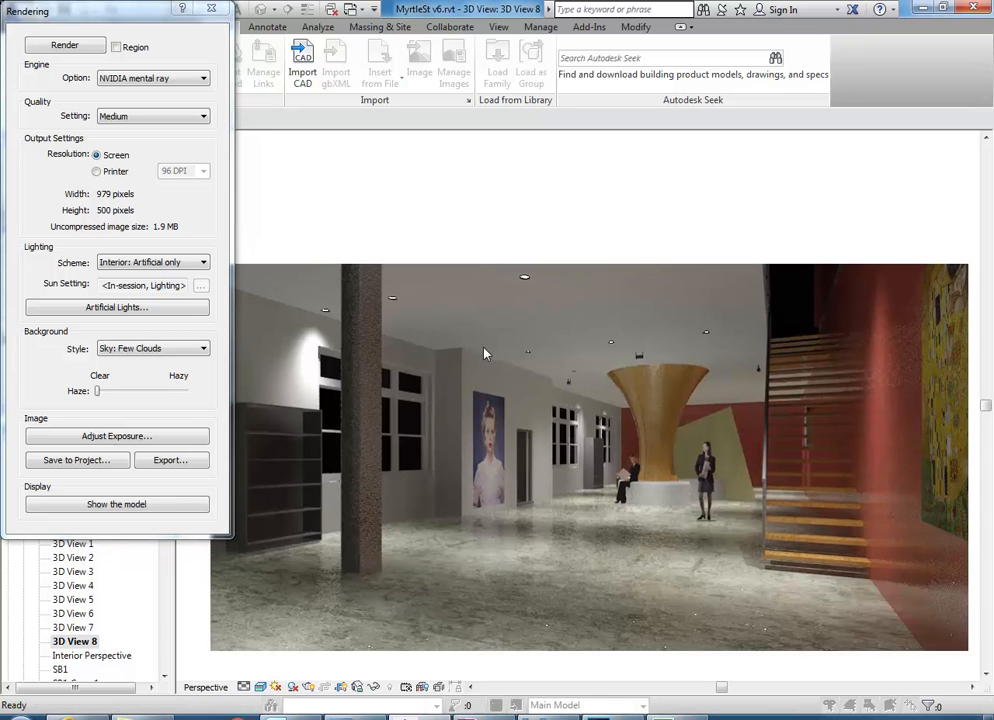
pyautogui.scroll(-1, 479, 344)
pyautogui.moveTo(482, 335); pyautogui.dragTo(313, 298, button='middle')
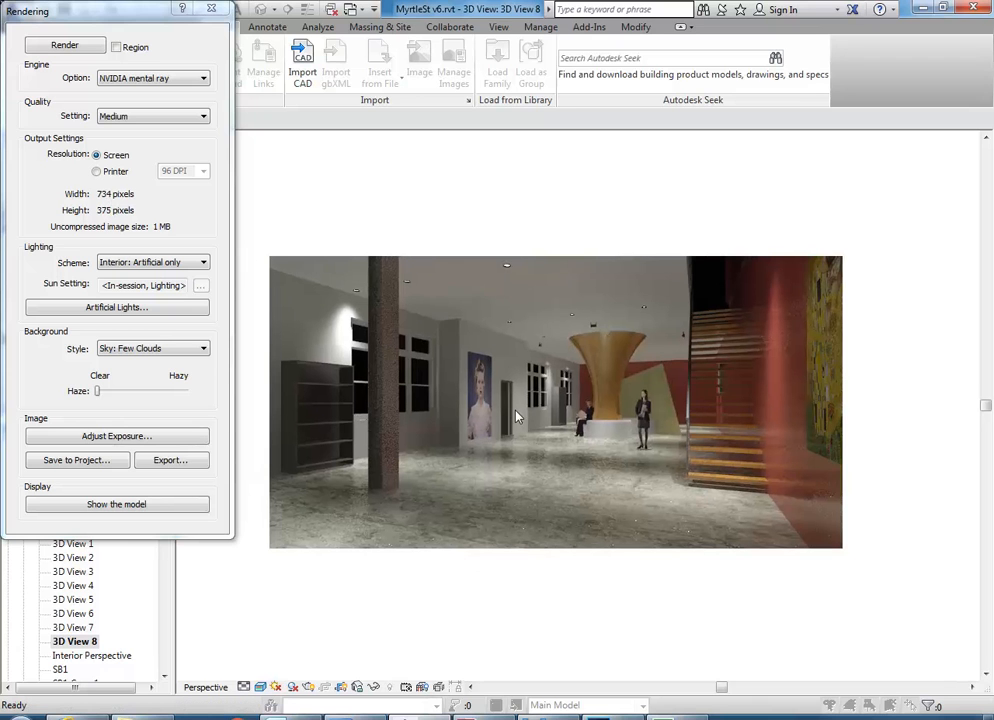
pyautogui.scroll(1, 468, 396)
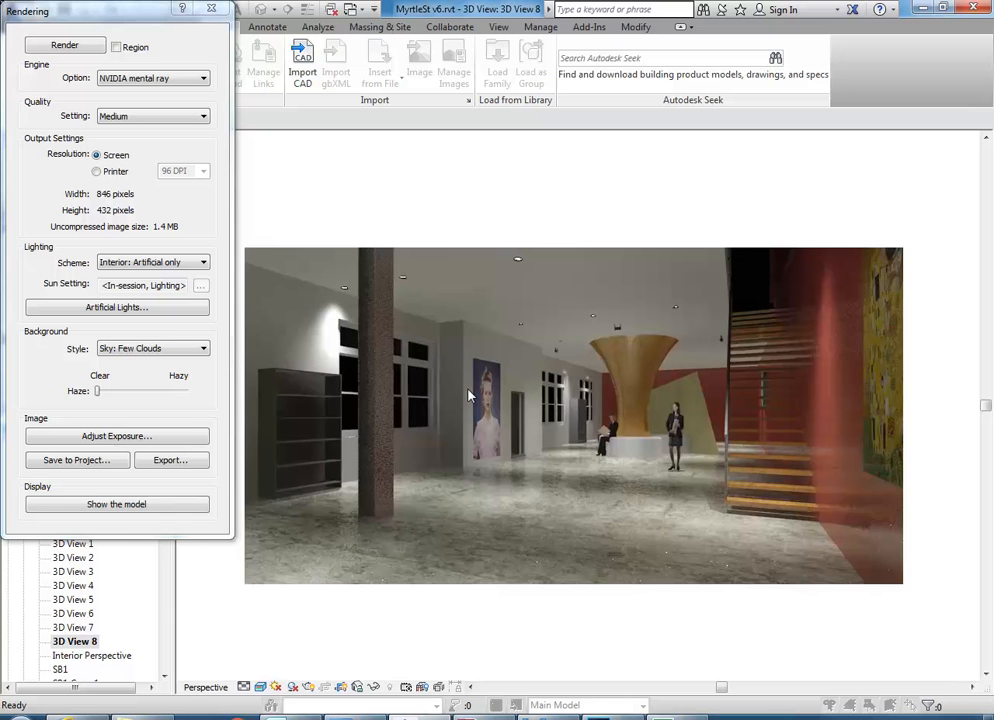
pyautogui.scroll(1, 469, 396)
pyautogui.moveTo(446, 413); pyautogui.dragTo(466, 402, button='middle')
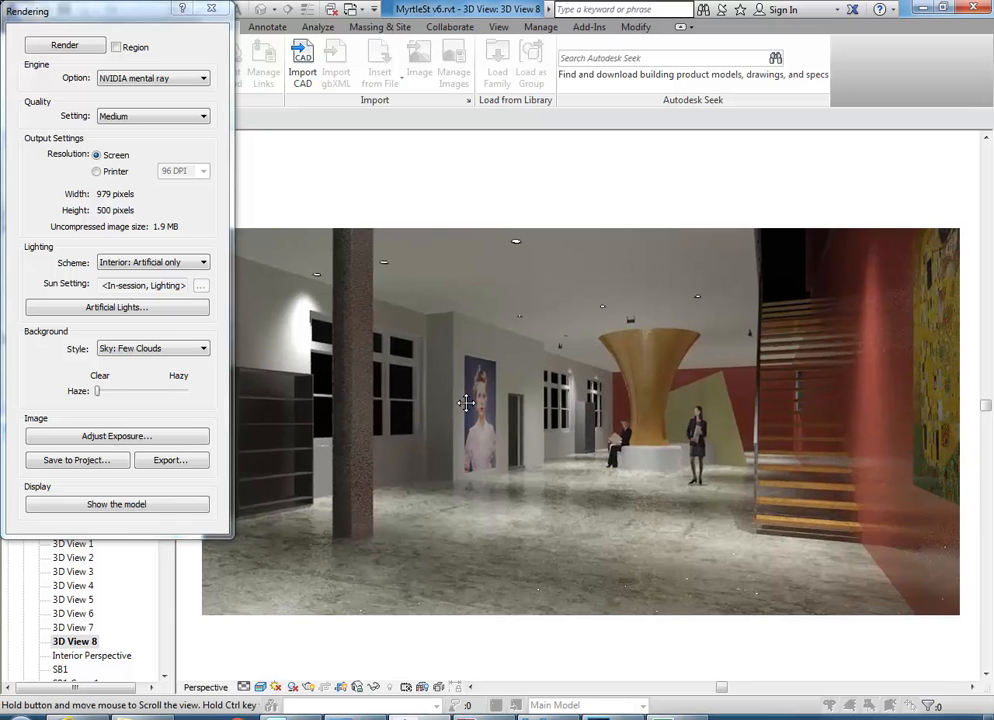
# - Set the rendering's output resolution to Printer at 150 DPI
pyautogui.click(96, 171)
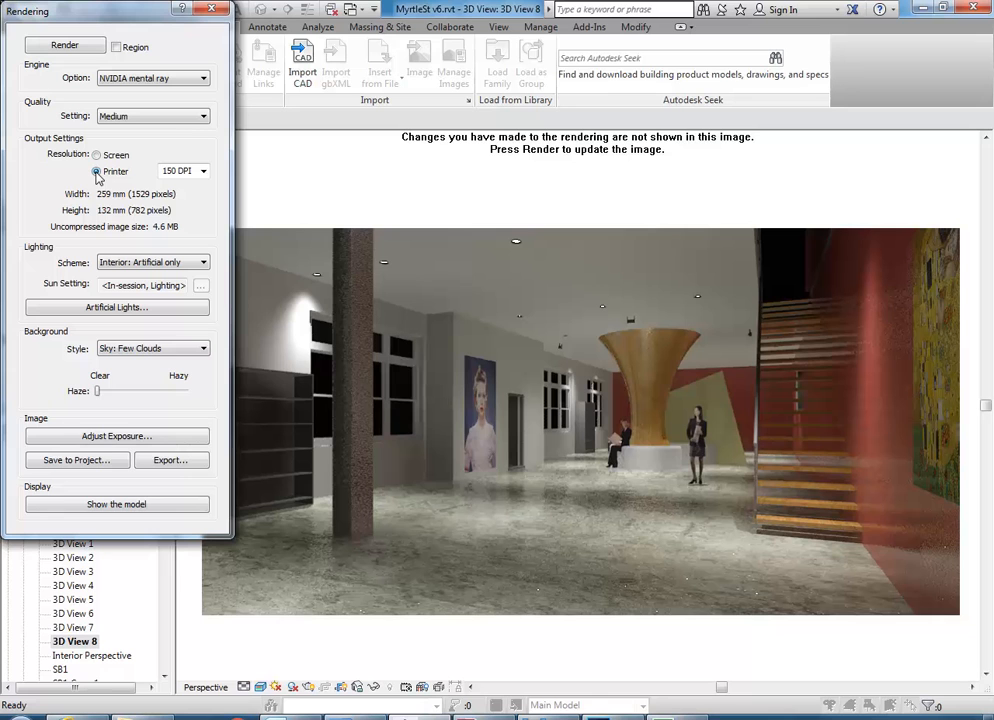
pyautogui.click(203, 171)
pyautogui.click(203, 171)
pyautogui.click(181, 171)
# - Switch to Adobe Photoshop and start a new document to check paper sizes
pyautogui.moveTo(612, 715)
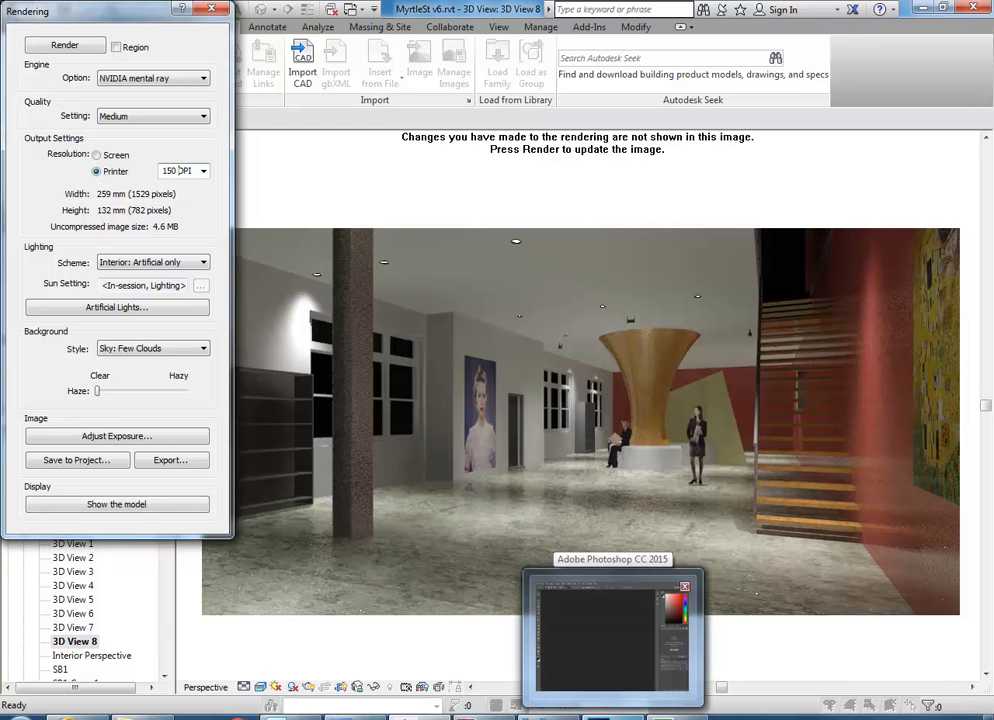
pyautogui.click(612, 635)
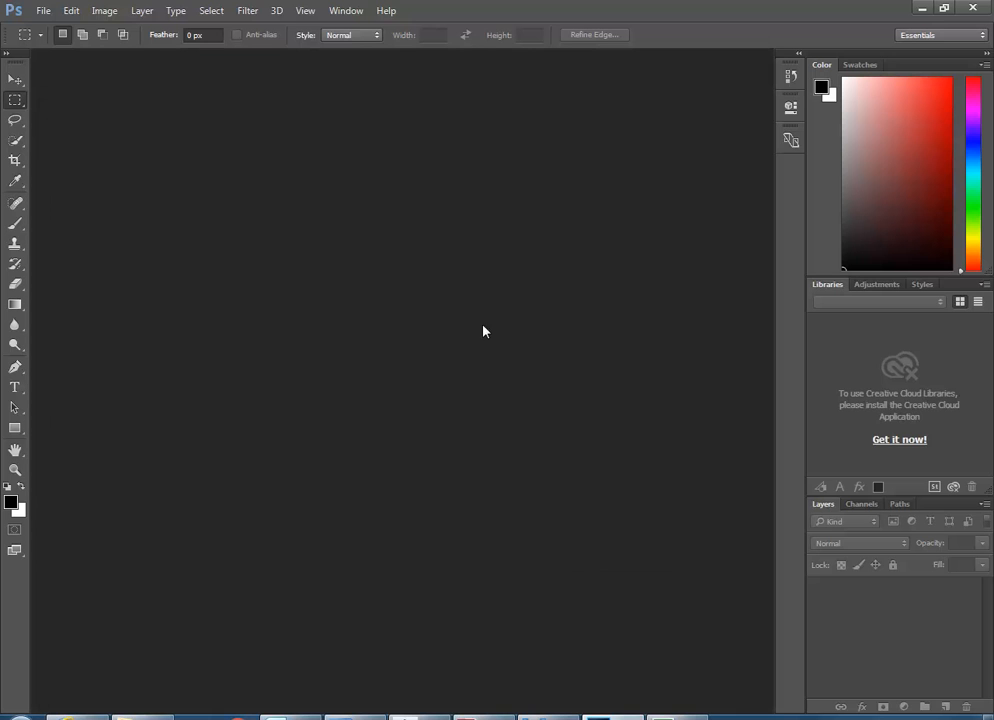
pyautogui.click(43, 11)
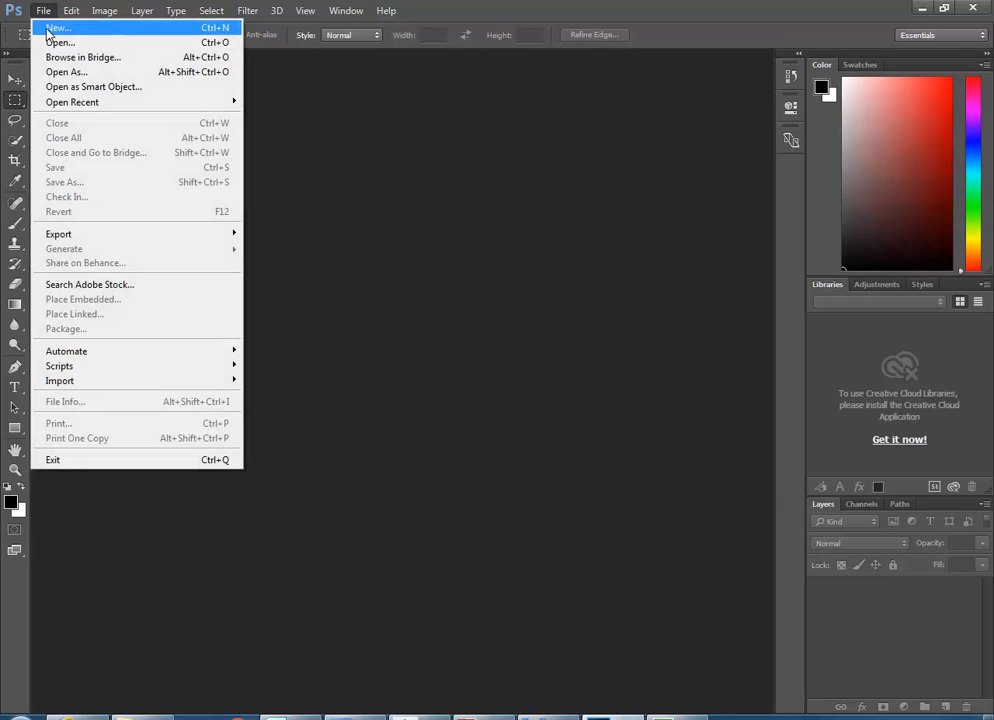
pyautogui.click(43, 11)
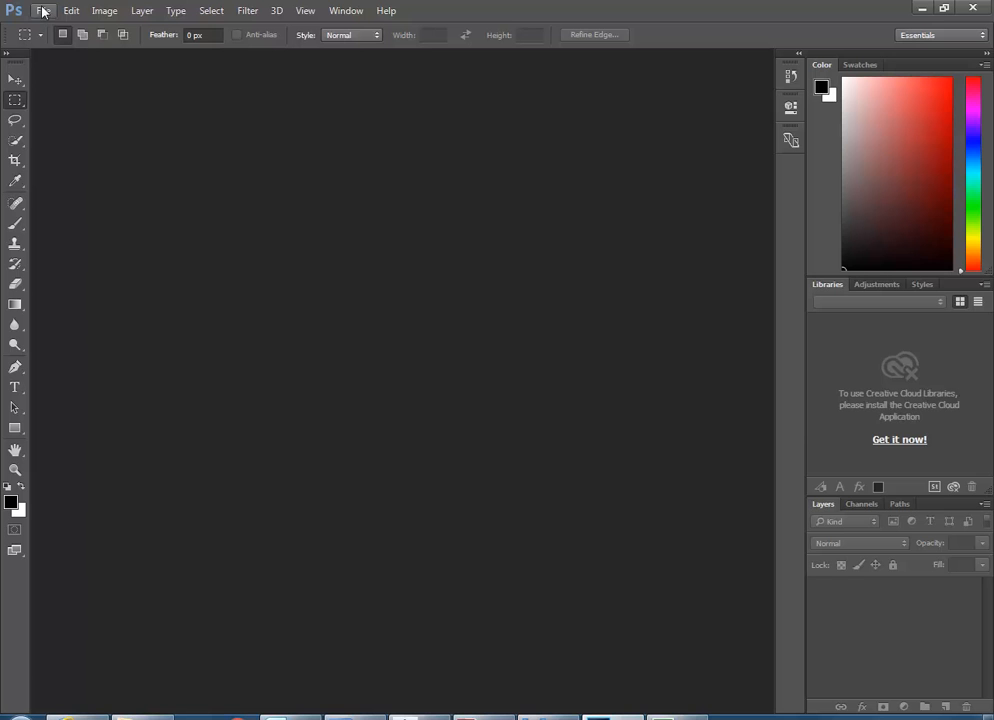
pyautogui.click(45, 12)
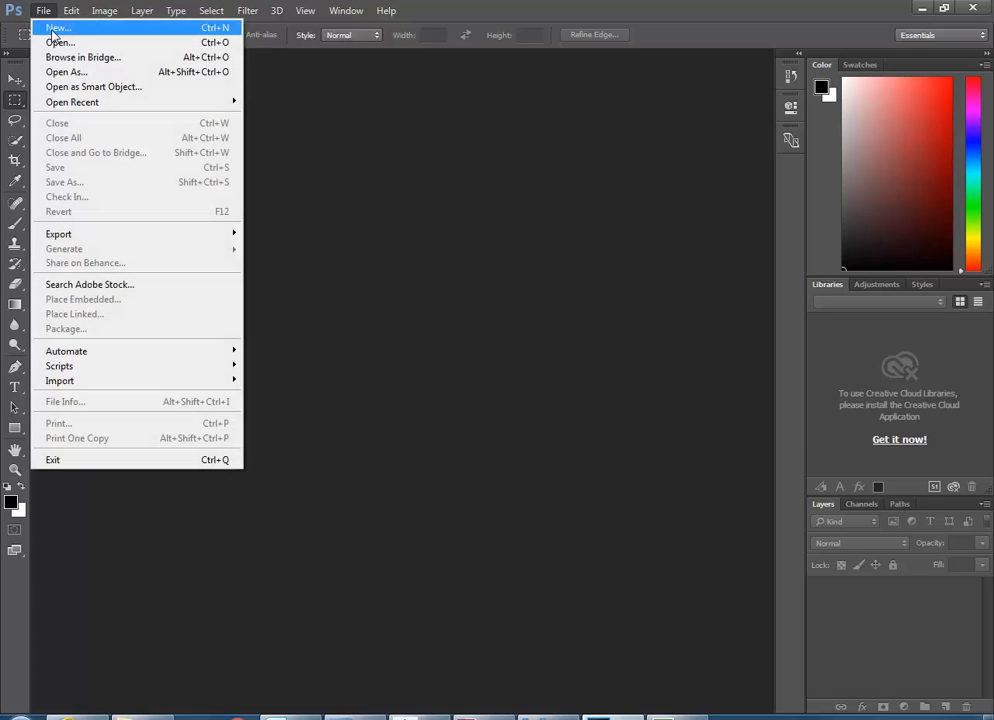
pyautogui.click(53, 29)
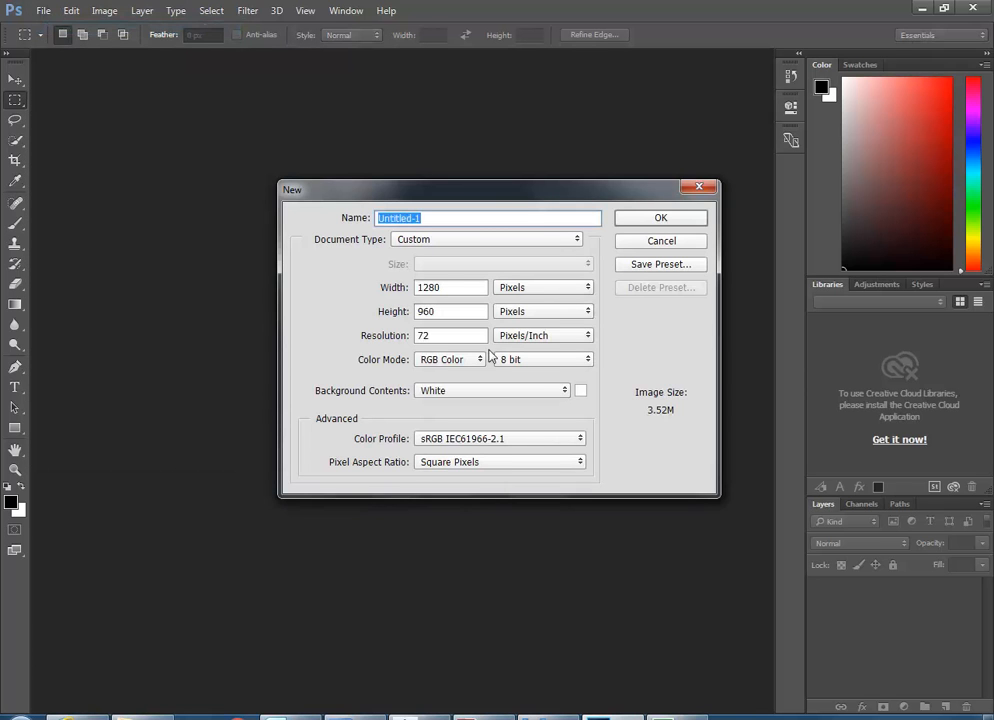
# - Set the new document's type to International Paper and its size to A3, and select its width value
pyautogui.moveTo(497, 193); pyautogui.dragTo(431, 166)
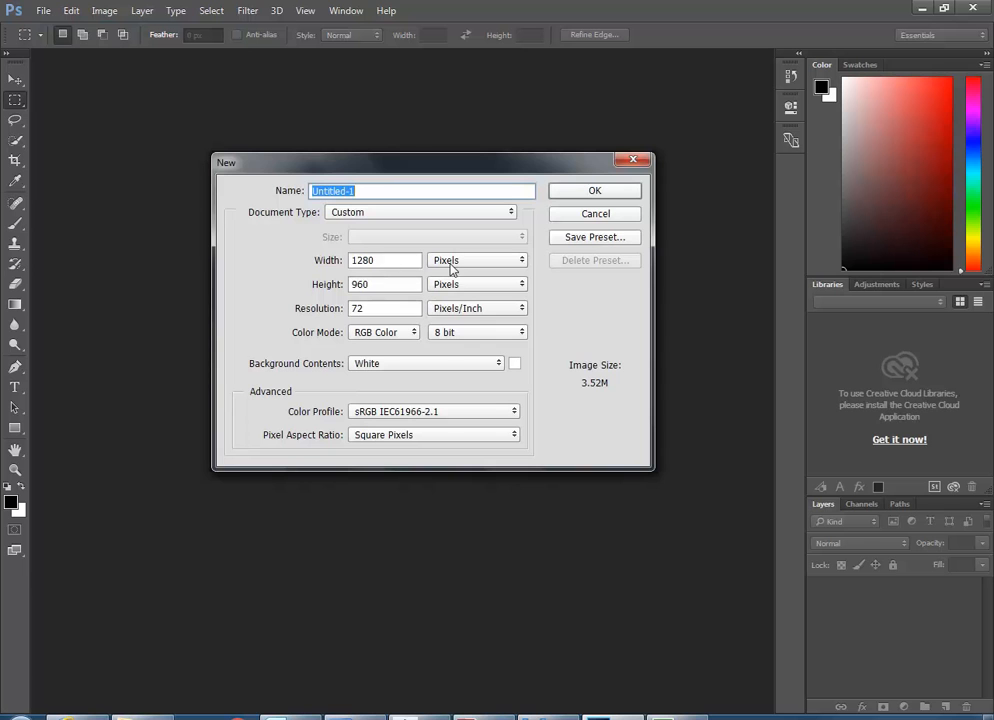
pyautogui.click(397, 217)
pyautogui.click(399, 215)
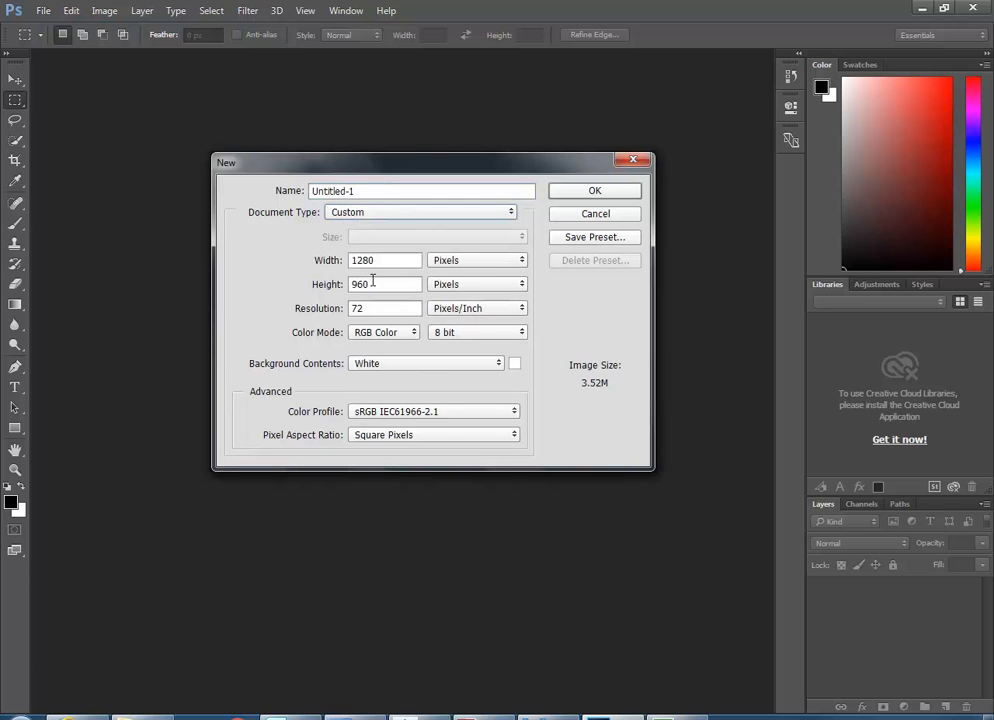
pyautogui.click(406, 215)
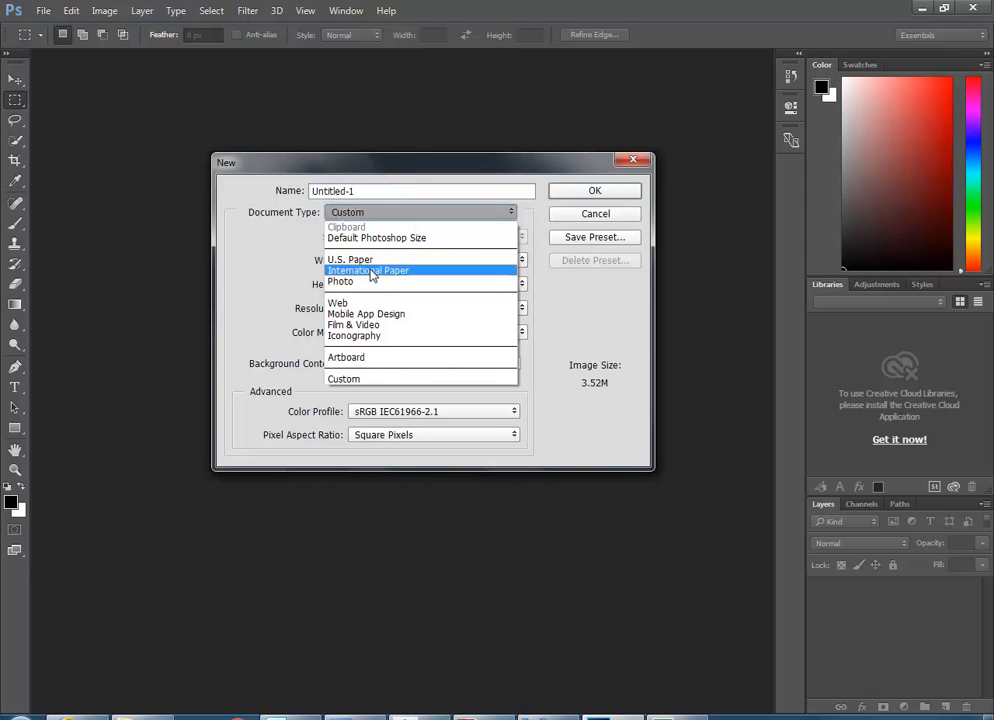
pyautogui.click(370, 270)
pyautogui.click(388, 240)
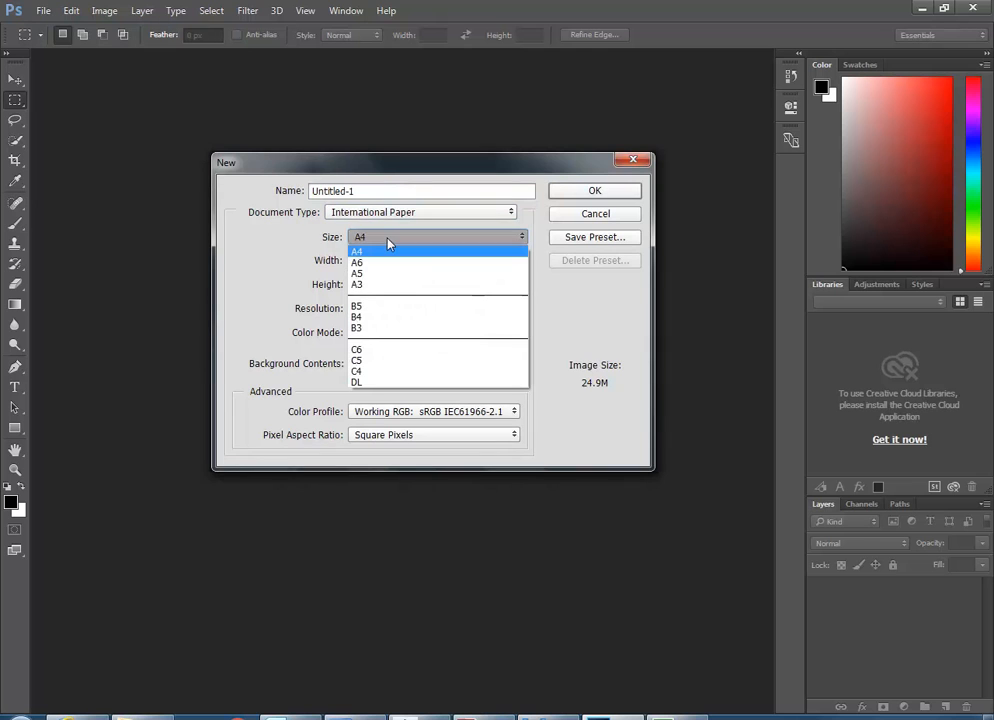
pyautogui.click(377, 285)
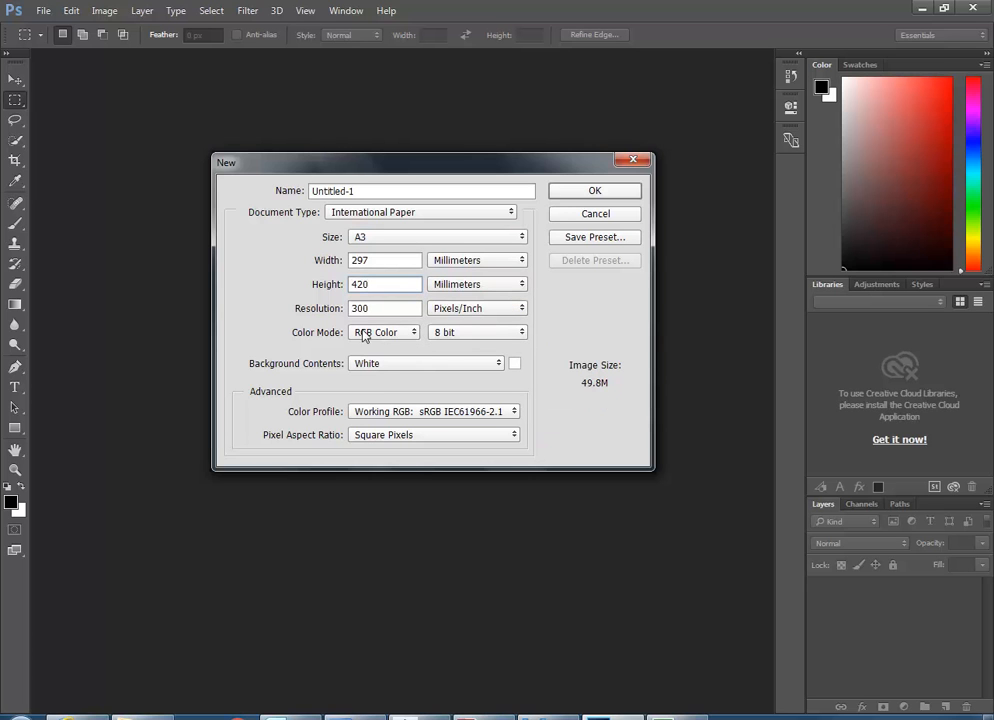
pyautogui.doubleClick(380, 259)
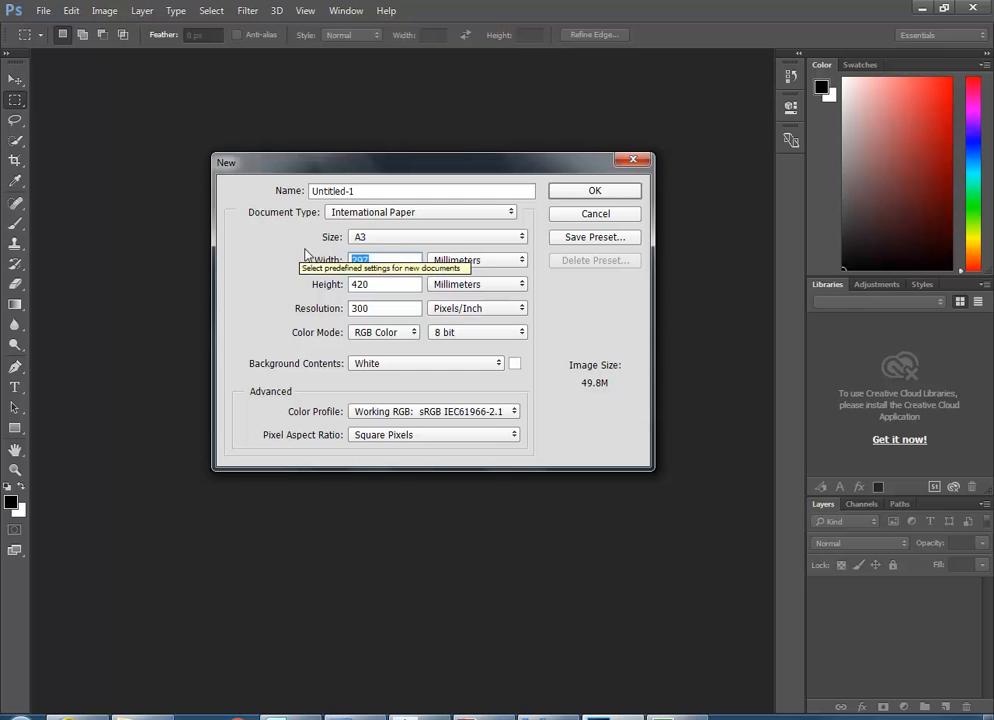
# - Set the new document to 420 mm wide and 297 mm high, keep the resolution at 300 pixels/inch, and create it
pyautogui.write('420')
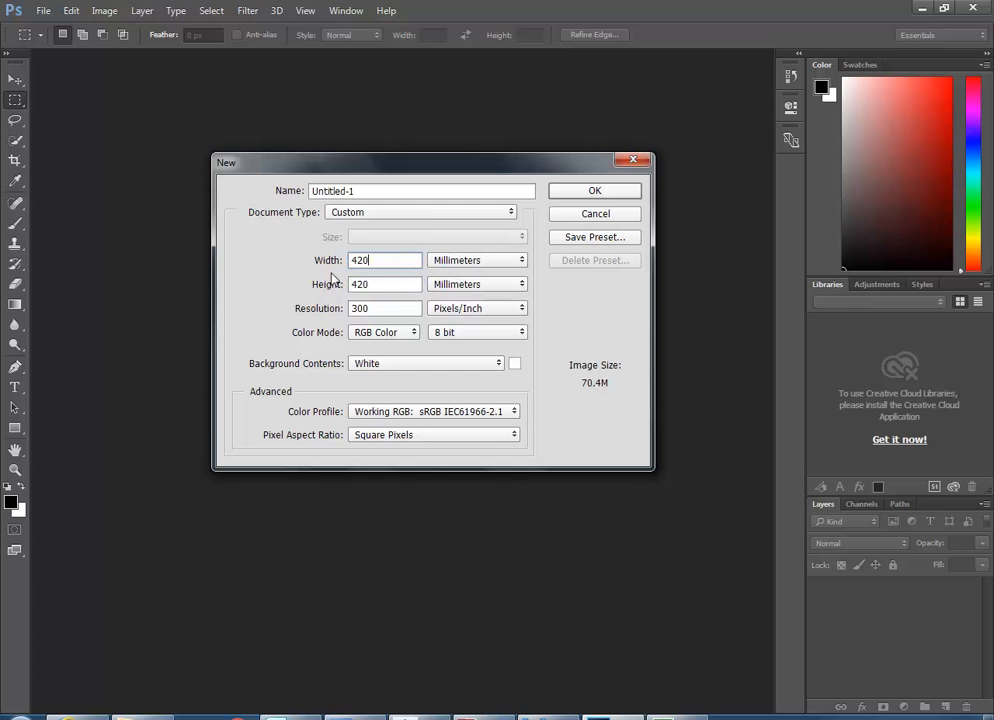
pyautogui.press('Tab')
pyautogui.write('297')
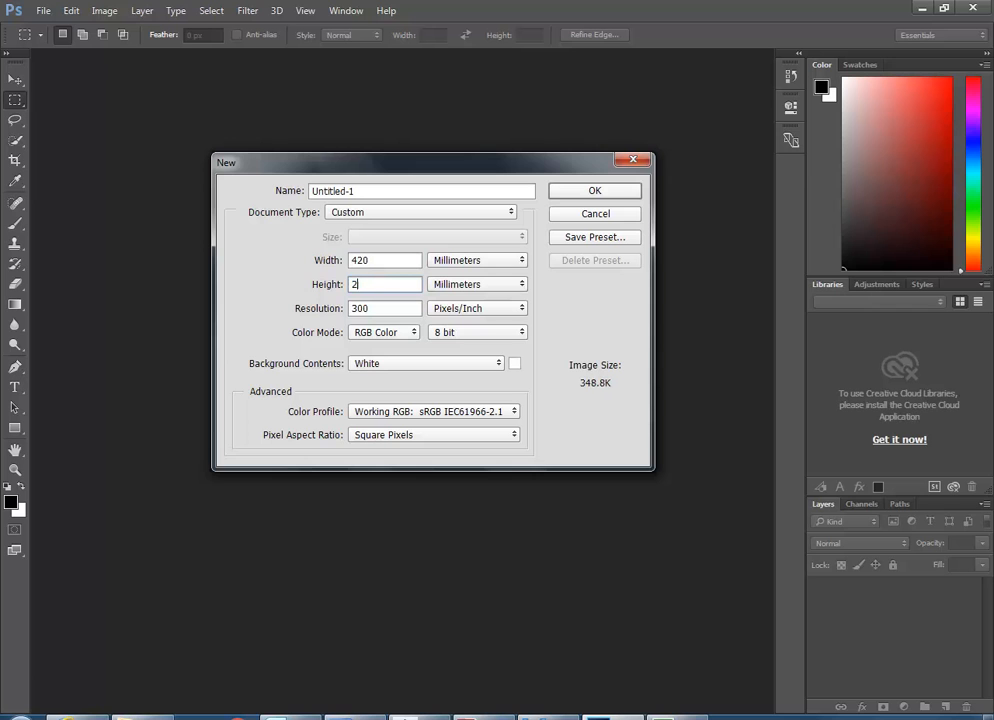
pyautogui.doubleClick(380, 261)
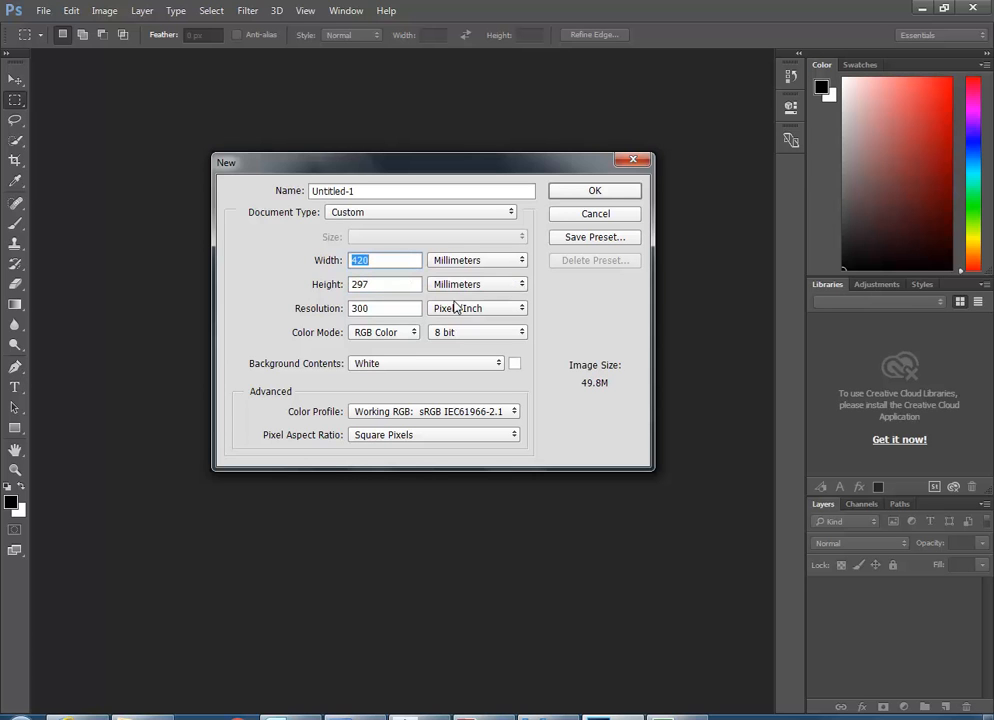
pyautogui.click(395, 311)
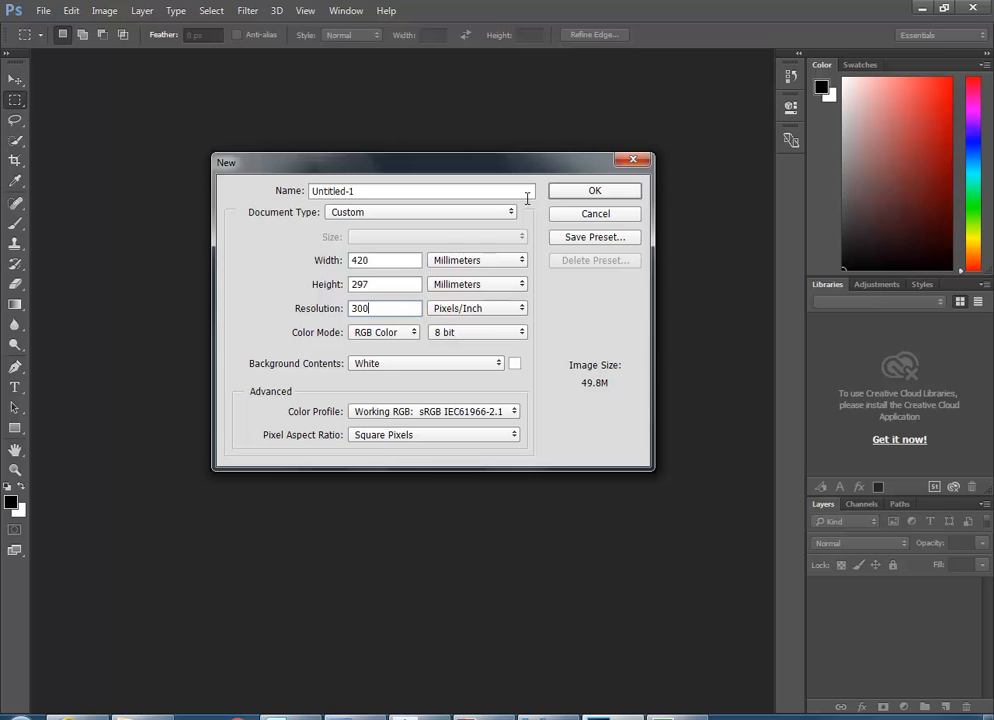
pyautogui.click(592, 195)
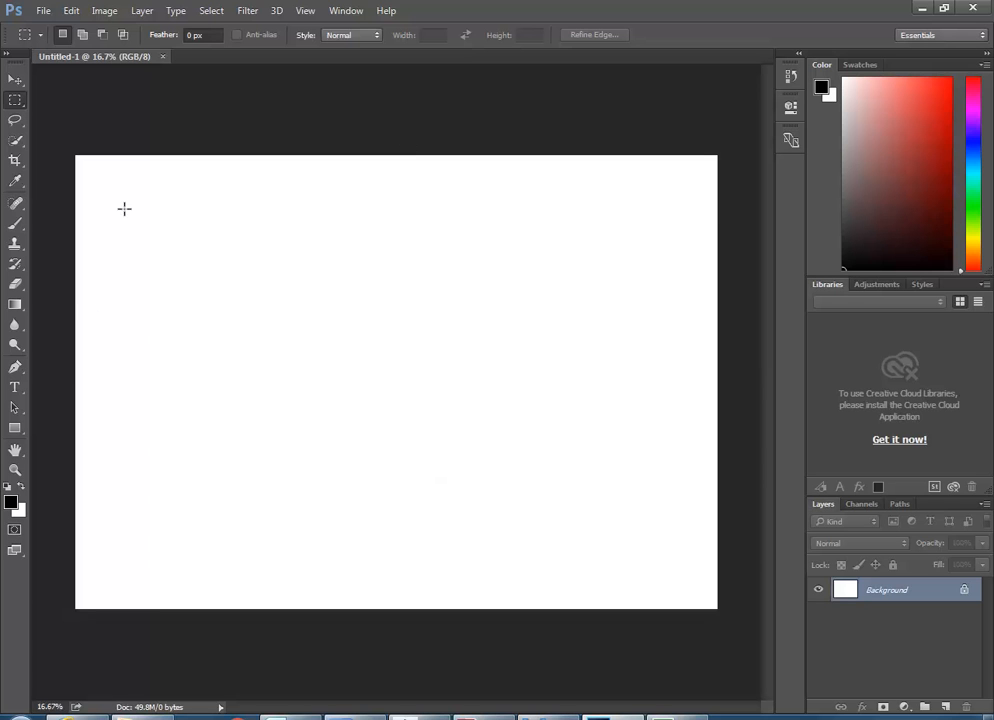
# - Check the blank document's image size in millimetres, then in pixels
pyautogui.click(102, 10)
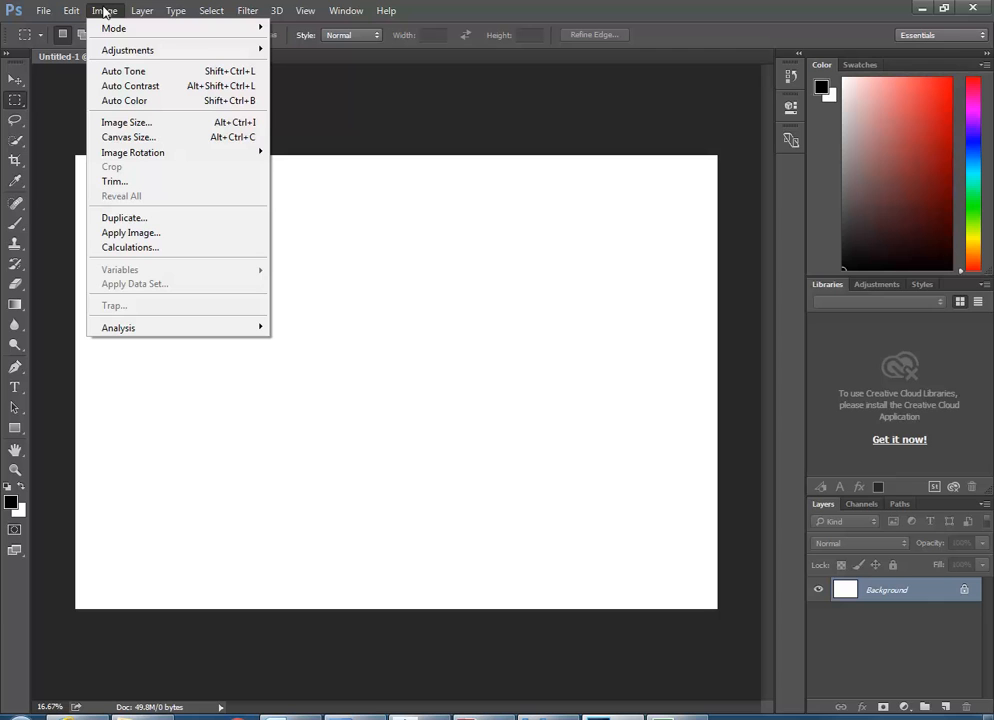
pyautogui.click(125, 123)
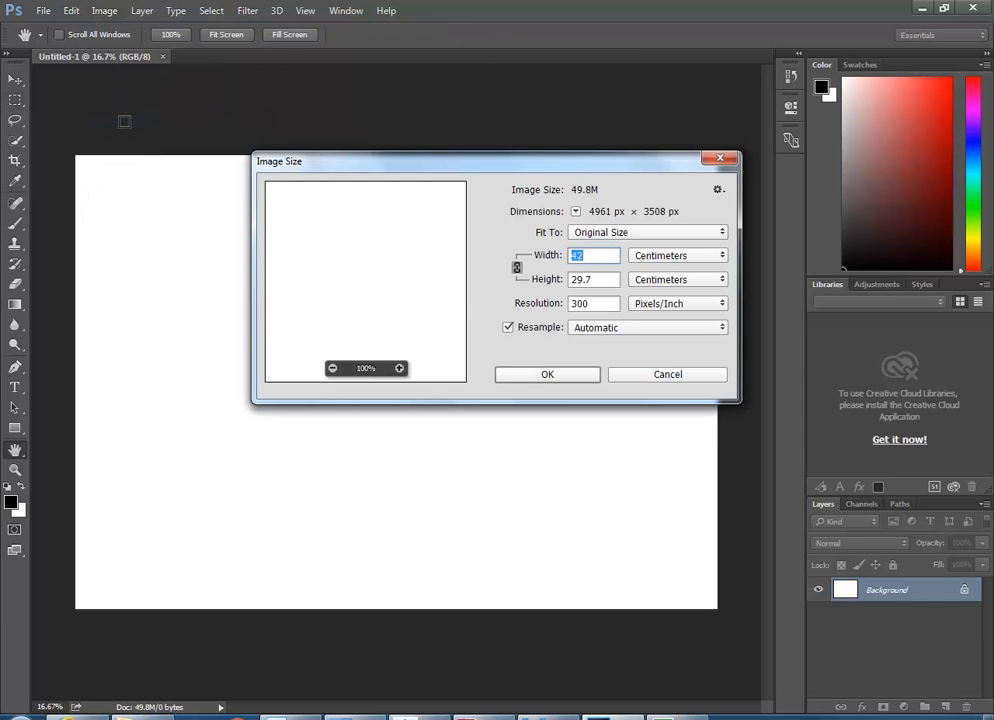
pyautogui.moveTo(490, 167); pyautogui.dragTo(355, 87)
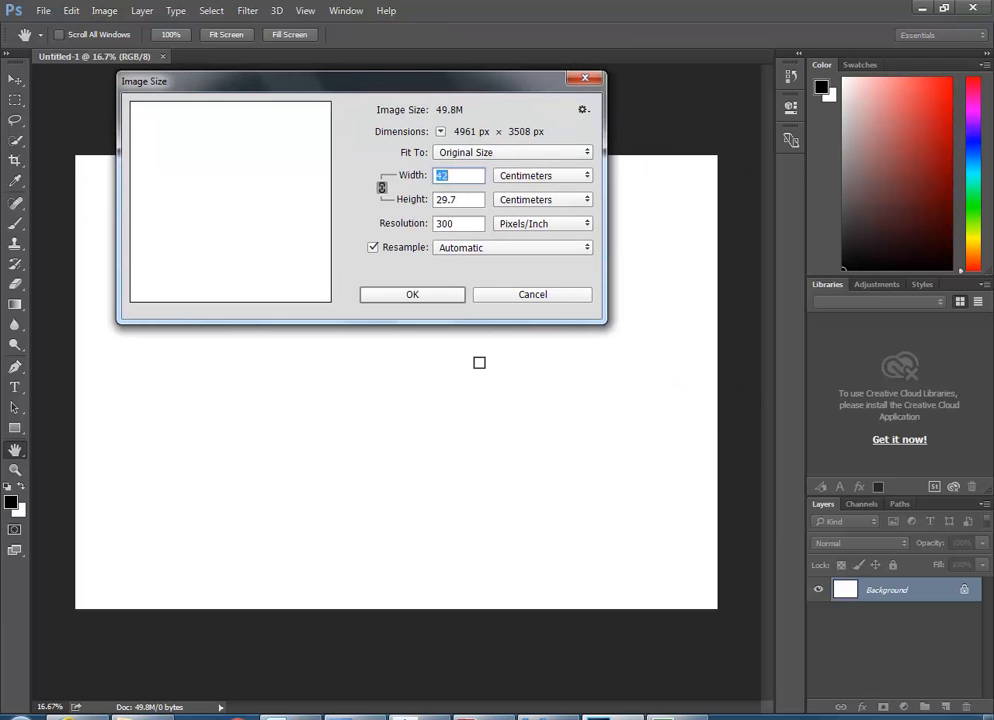
pyautogui.click(552, 177)
pyautogui.click(525, 234)
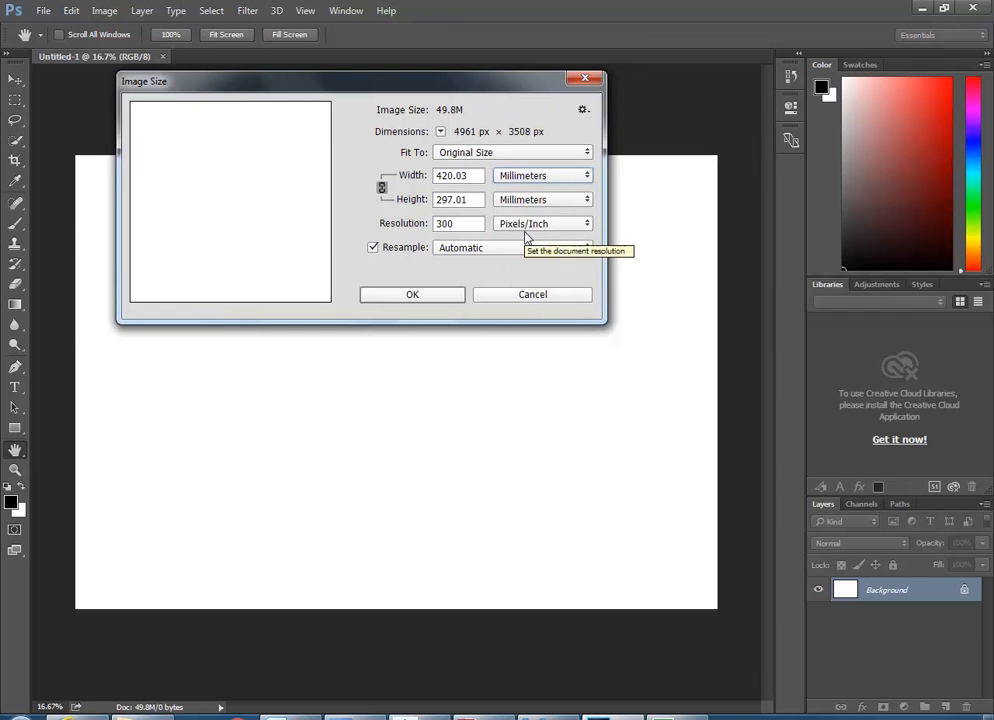
pyautogui.click(540, 176)
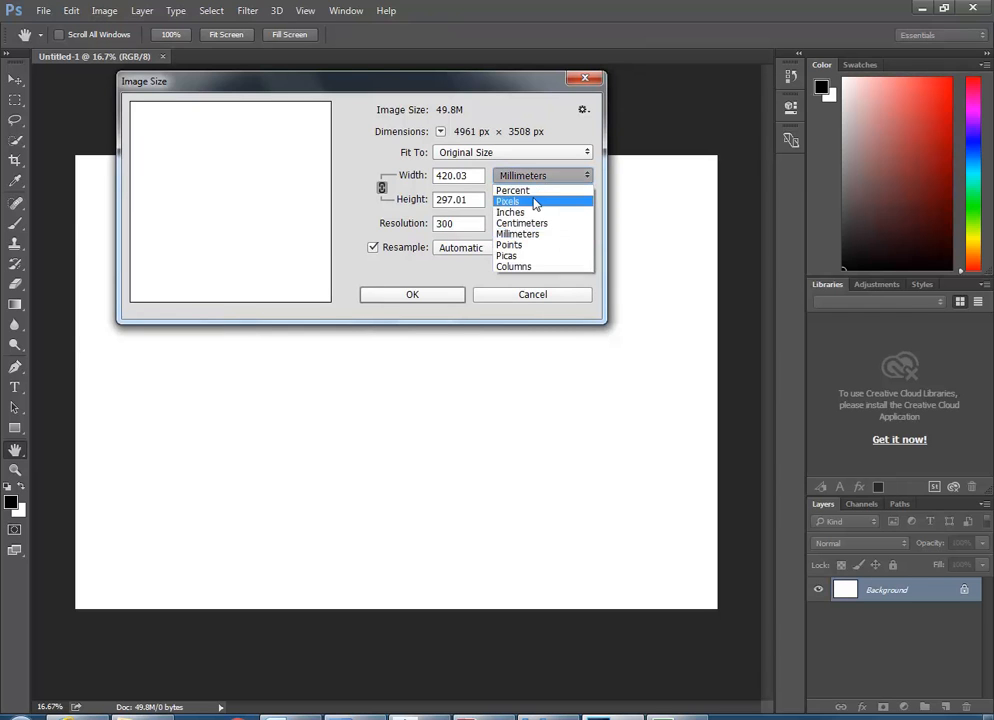
pyautogui.click(533, 202)
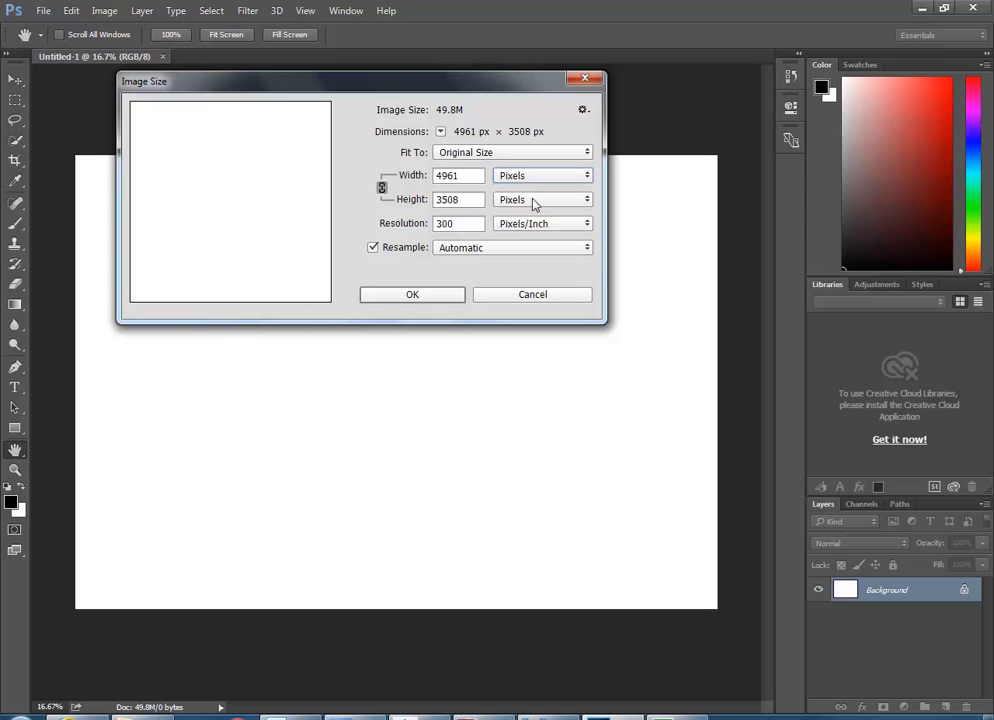
pyautogui.click(474, 178)
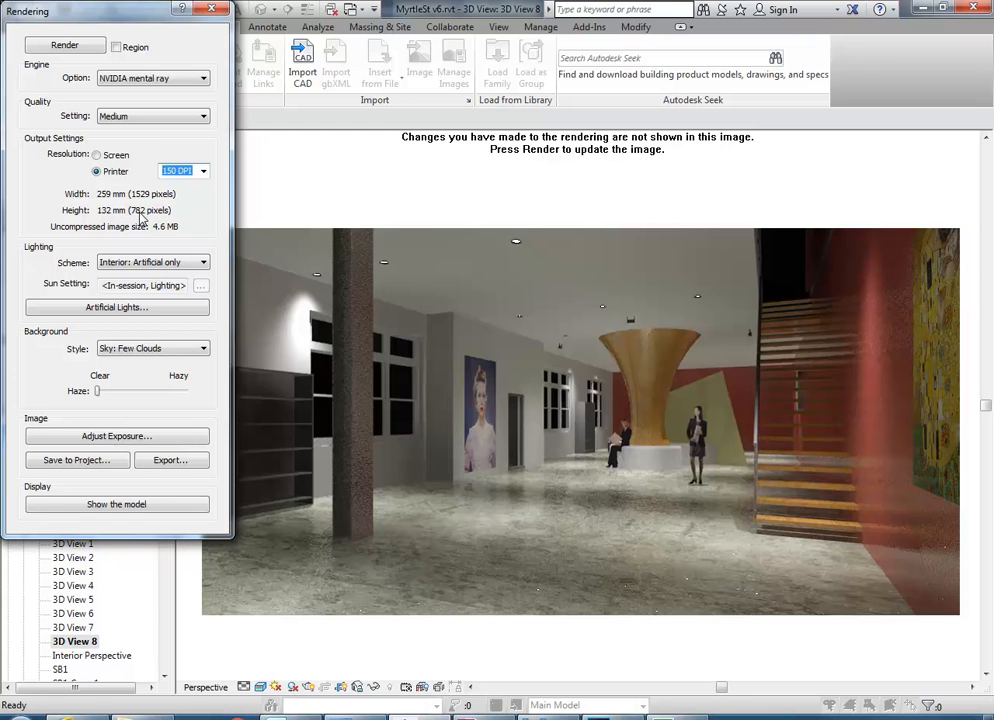
# - Compare the rendering's output dimensions at Screen and Printer resolution, finishing on Printer at 150 DPI
pyautogui.click(100, 155)
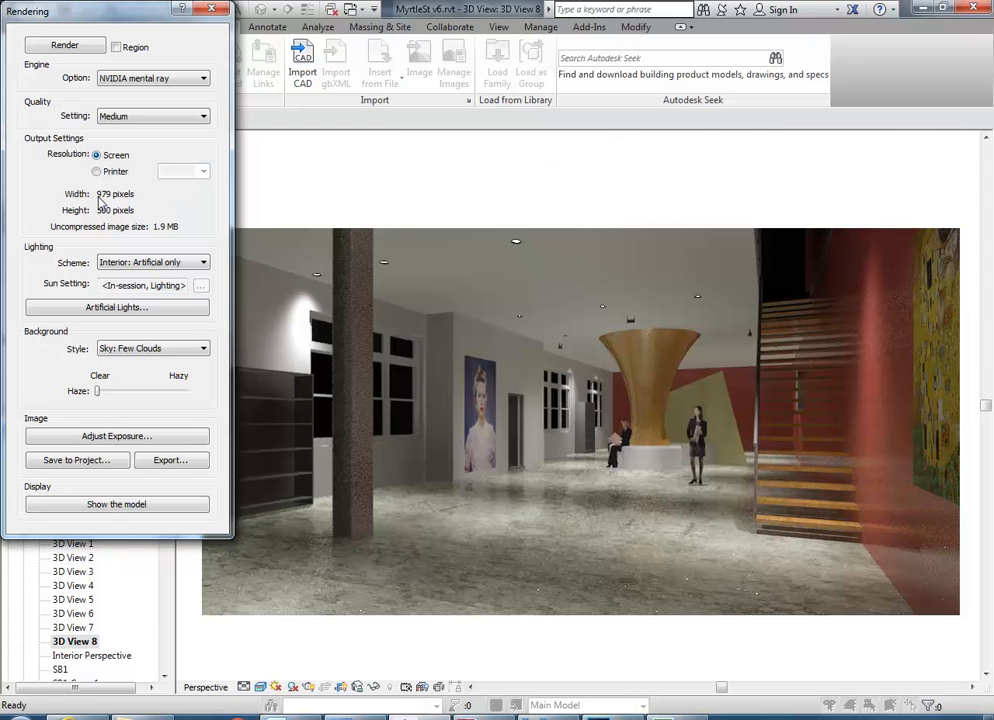
pyautogui.click(97, 172)
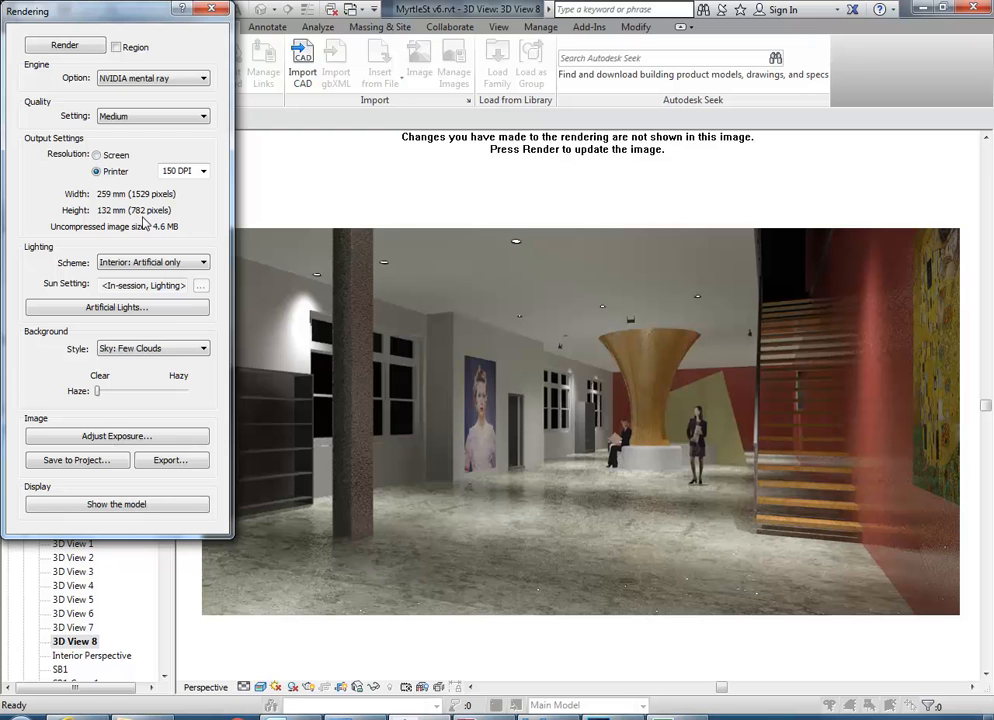
pyautogui.click(96, 155)
pyautogui.click(97, 172)
pyautogui.click(96, 155)
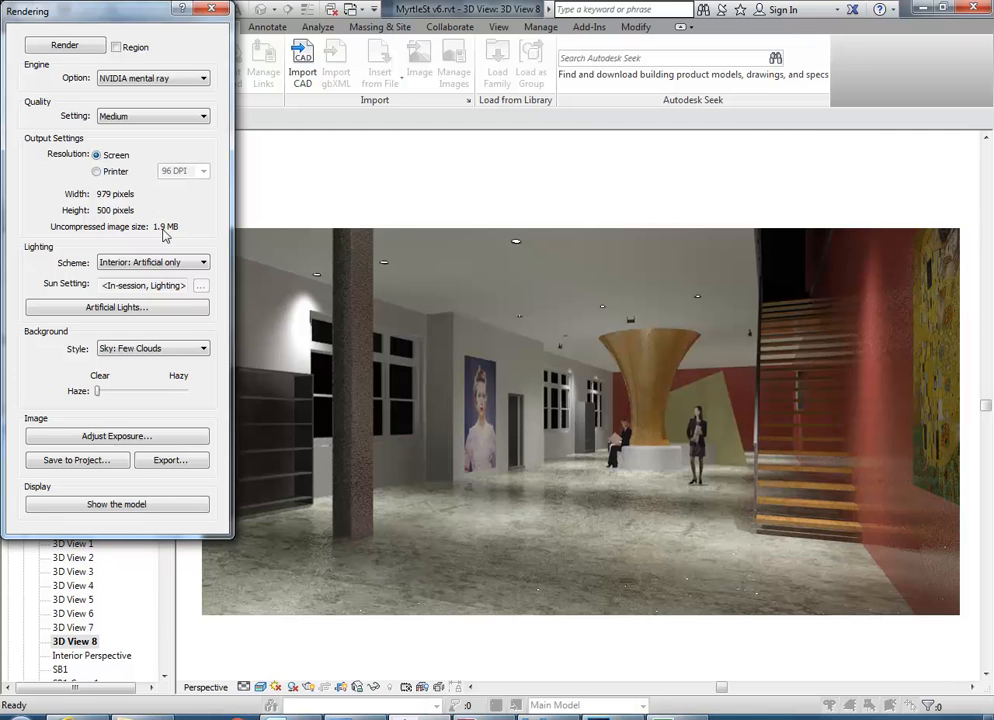
pyautogui.click(96, 171)
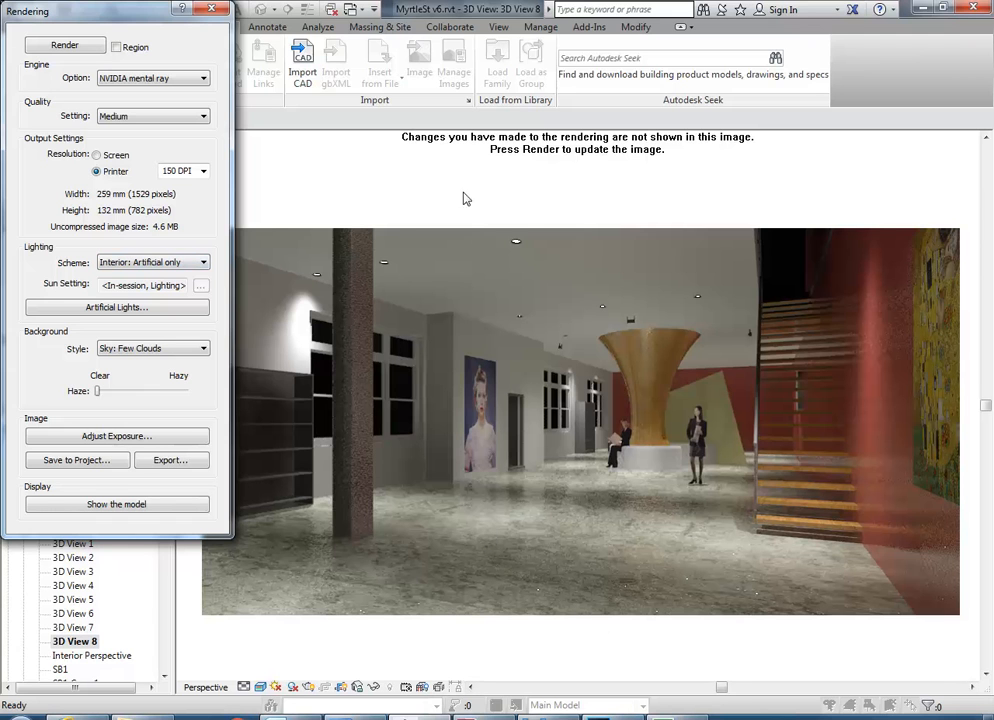
# - Close the rendering settings and inspect the interior perspective's crop boundary by selecting and deselecting it
pyautogui.click(211, 9)
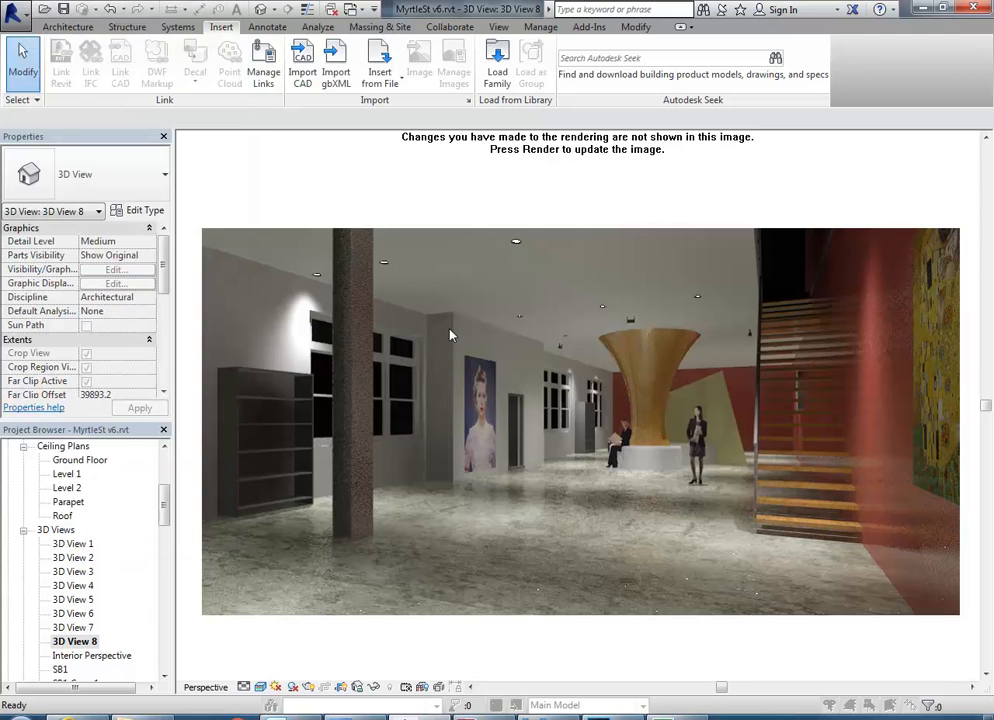
pyautogui.click(460, 230)
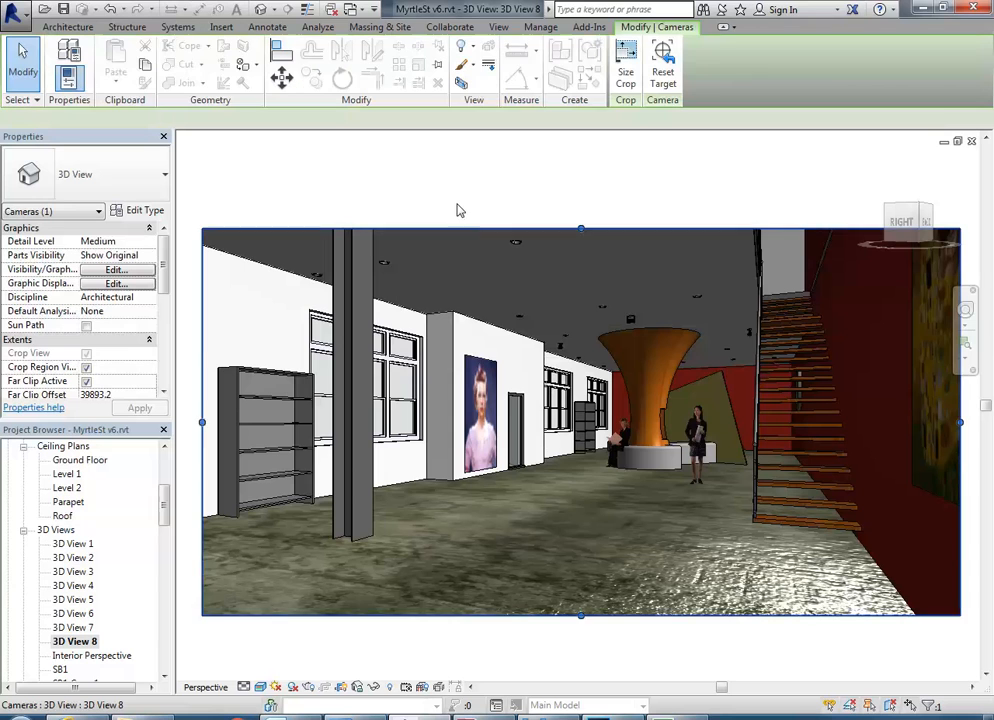
pyautogui.scroll(5, 458, 210)
pyautogui.moveTo(460, 215); pyautogui.dragTo(472, 250, button='middle')
pyautogui.scroll(-5, 440, 215)
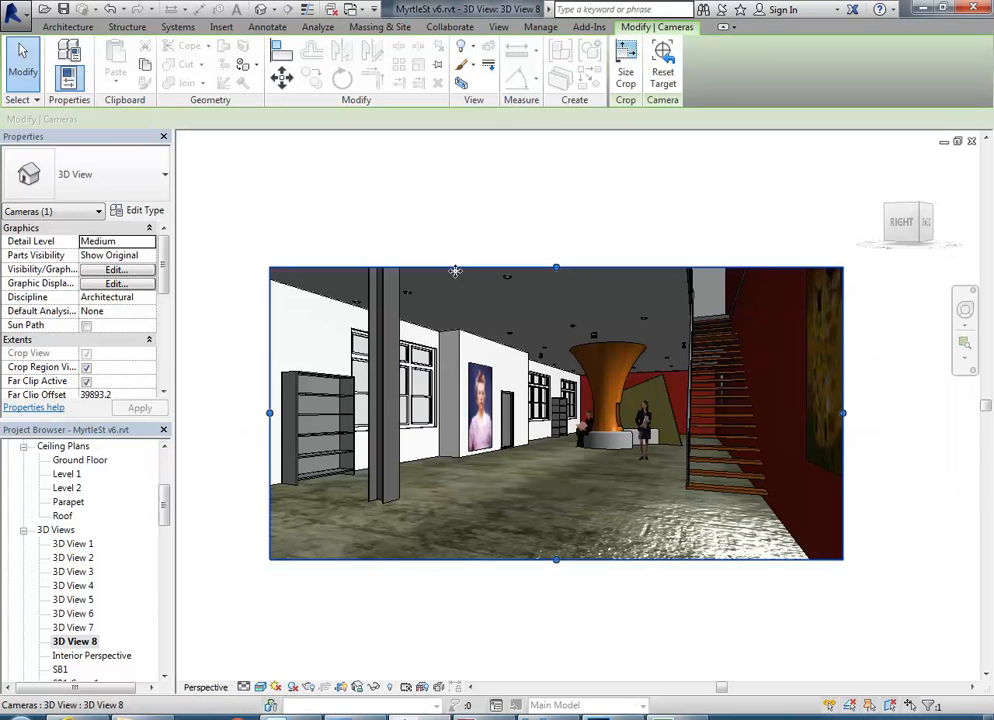
pyautogui.click(416, 224)
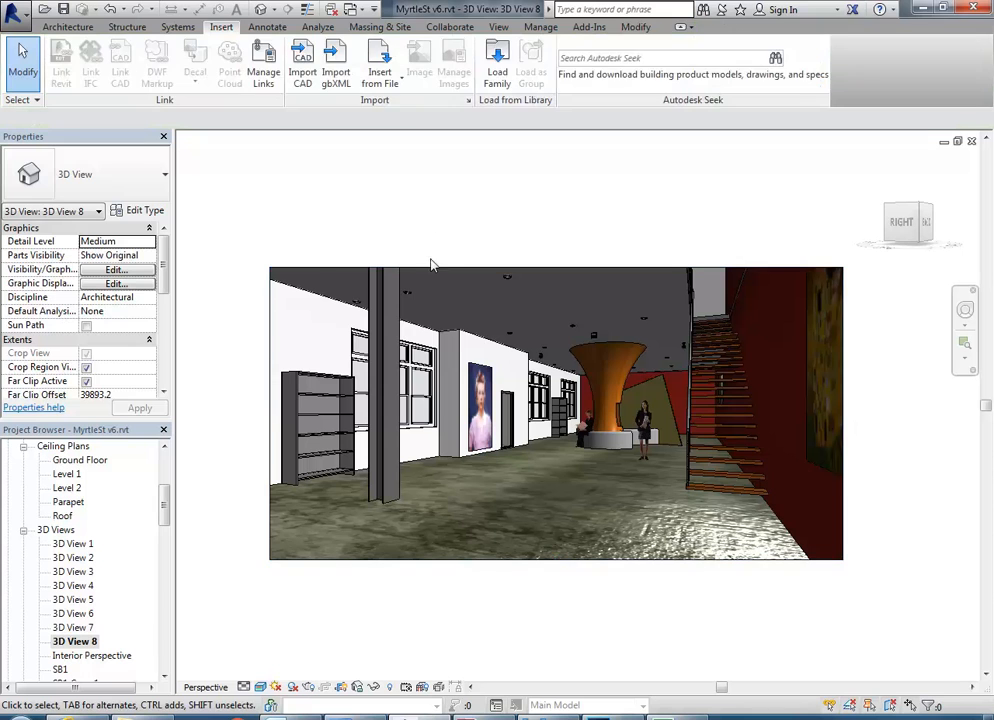
pyautogui.click(435, 271)
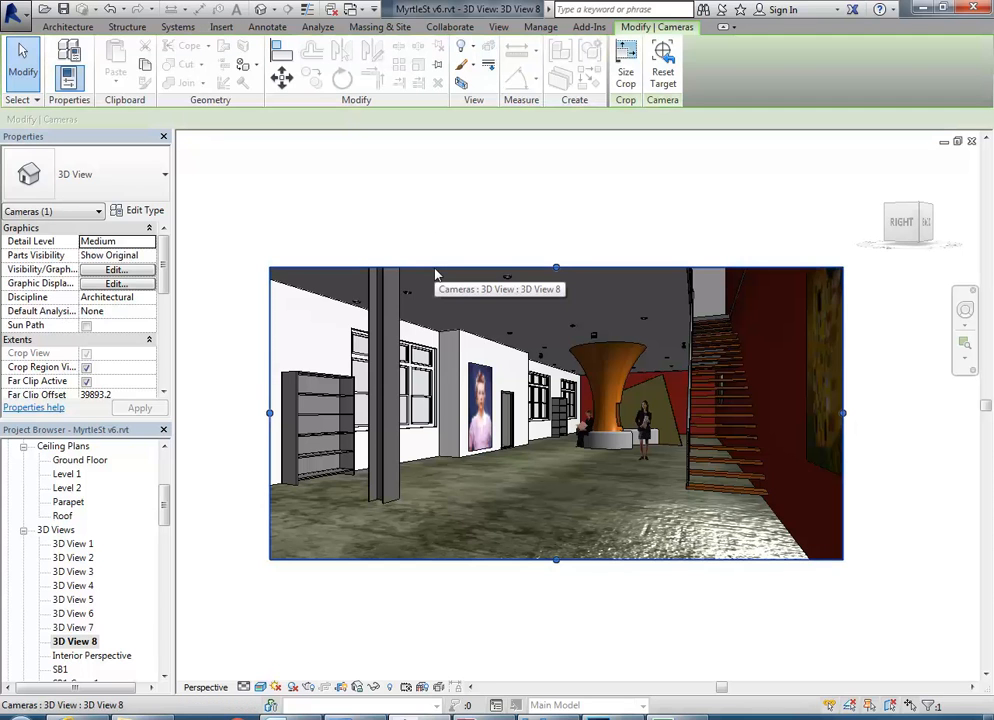
pyautogui.click(421, 216)
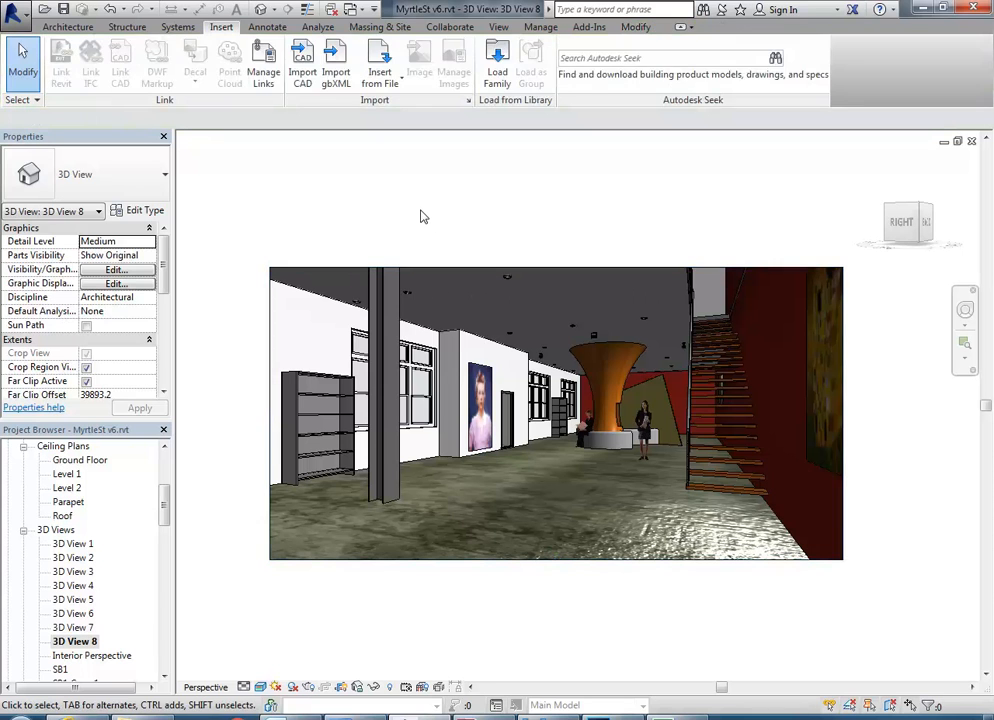
# - Reopen the rendering settings and select the crop boundary of the interior perspective, clearing any accidental selection
pyautogui.click(308, 686)
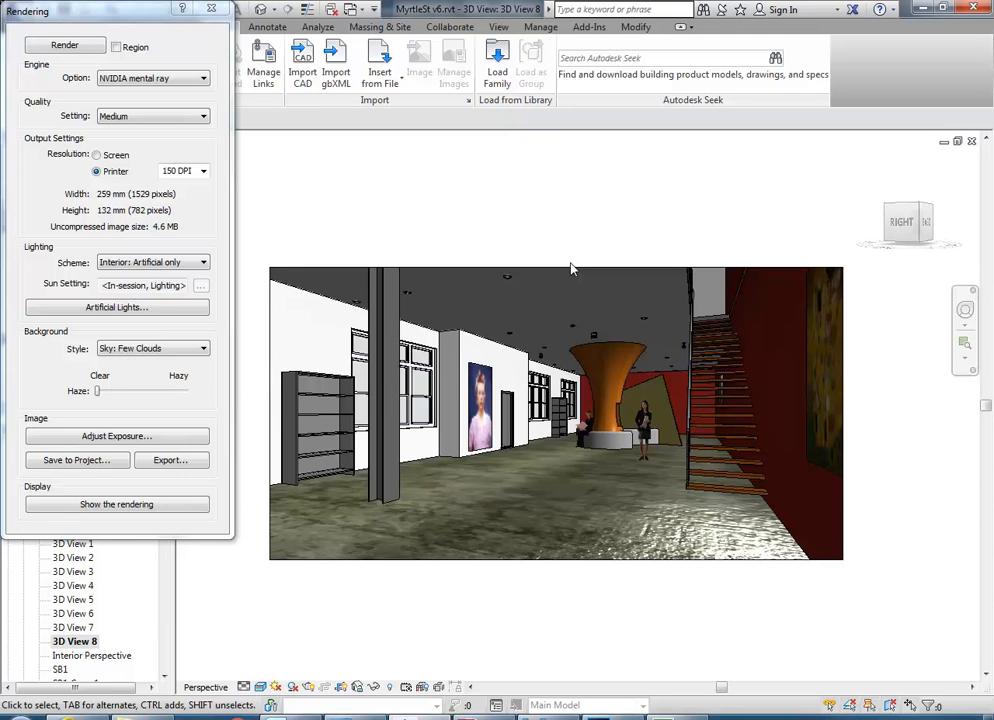
pyautogui.moveTo(571, 268); pyautogui.dragTo(528, 257)
pyautogui.rightClick(488, 203)
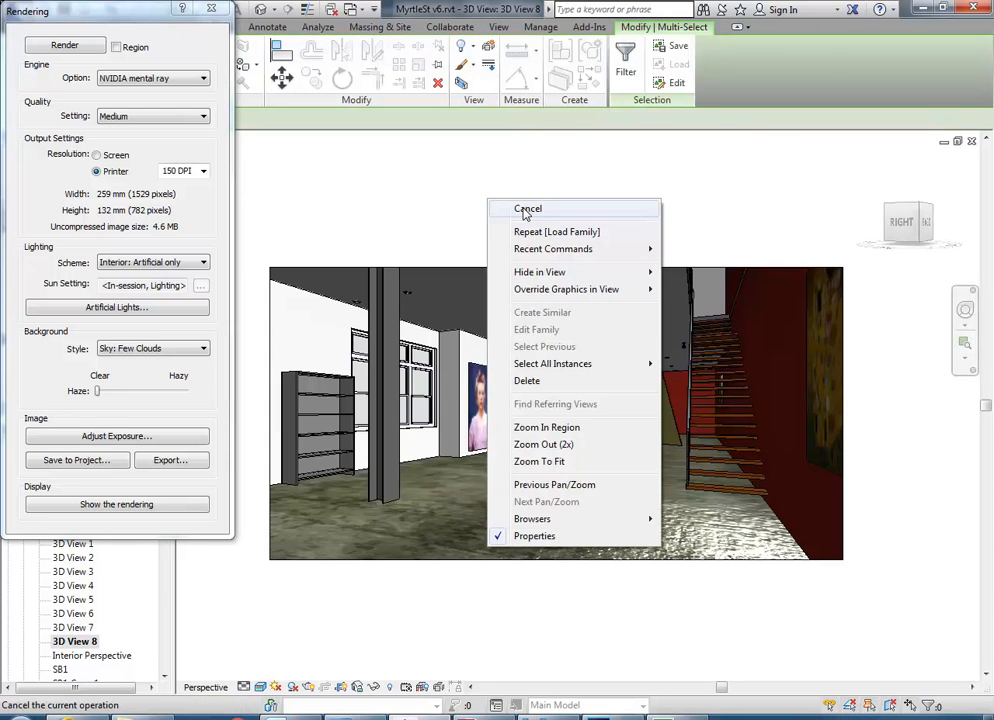
pyautogui.click(526, 211)
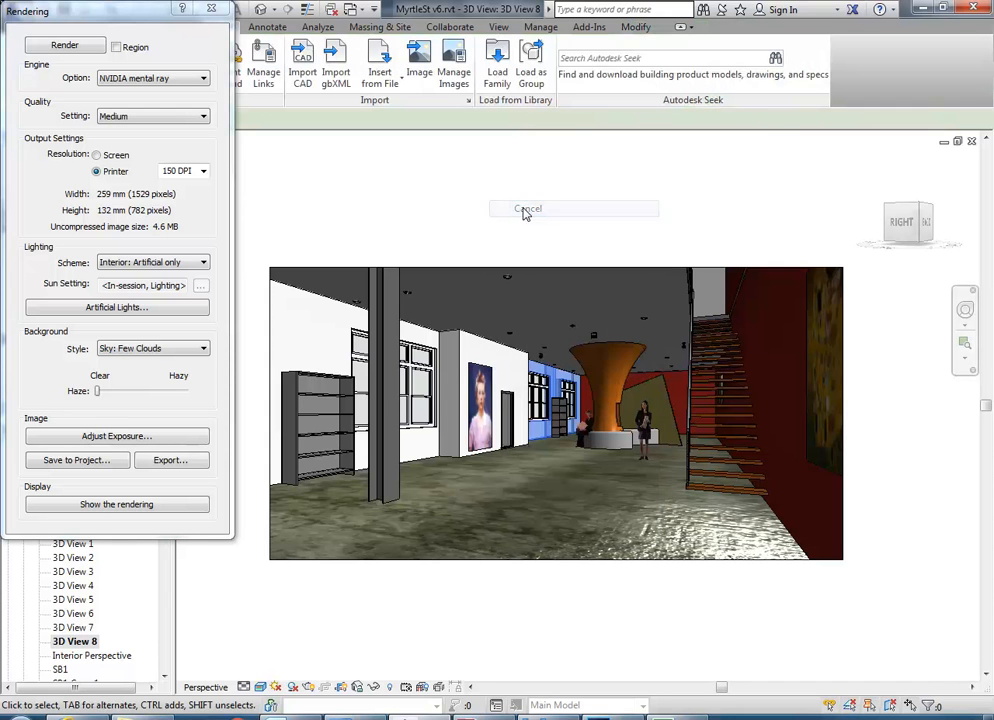
pyautogui.click(456, 268)
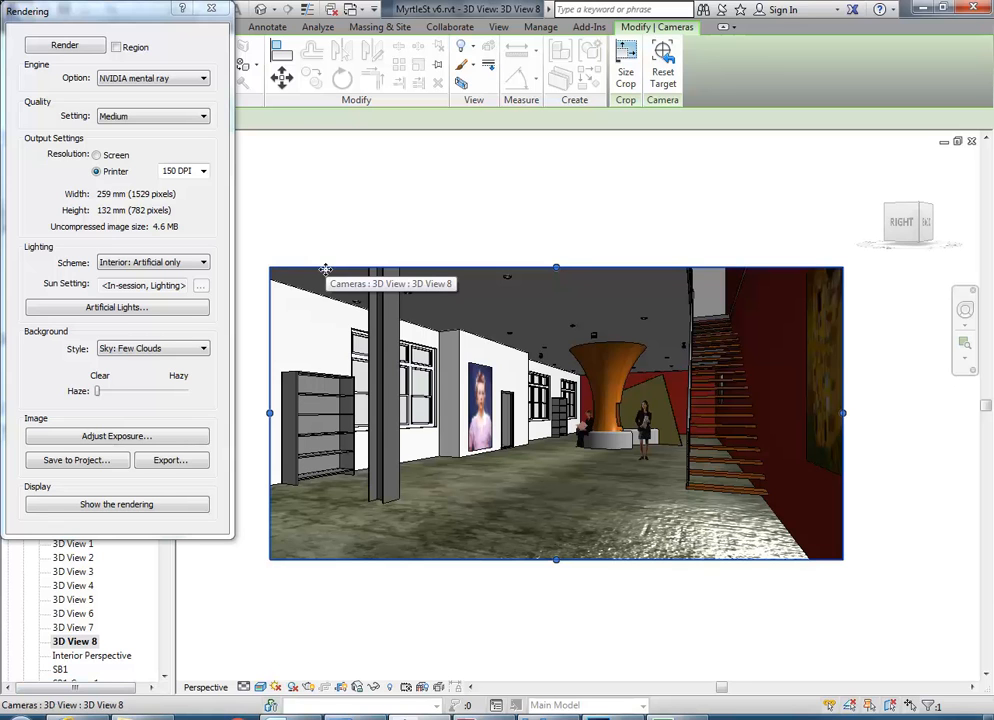
# - Use Size Crop to change the crop region by Scale (locked proportions) and enter a width of 420 mm
pyautogui.click(626, 65)
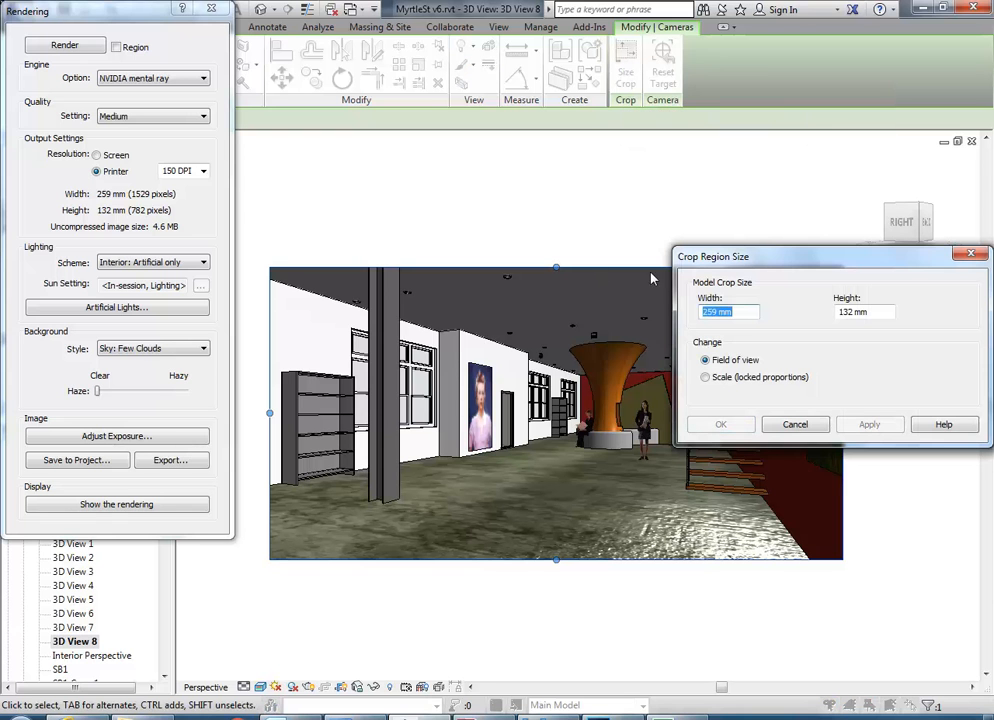
pyautogui.moveTo(810, 260); pyautogui.dragTo(428, 153)
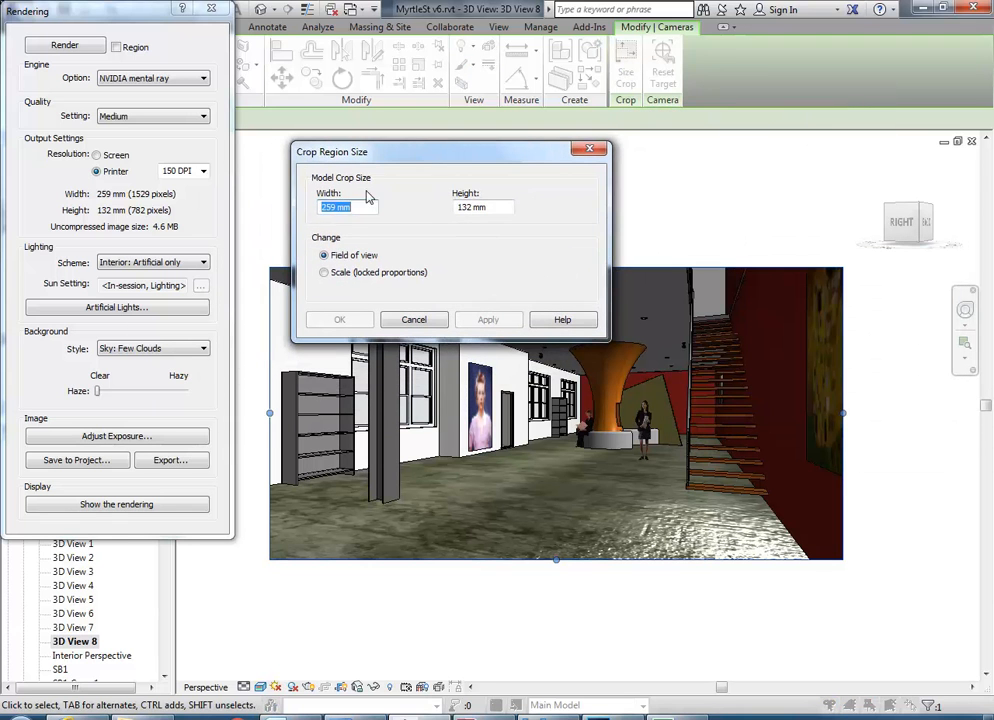
pyautogui.click(465, 207)
pyautogui.click(324, 276)
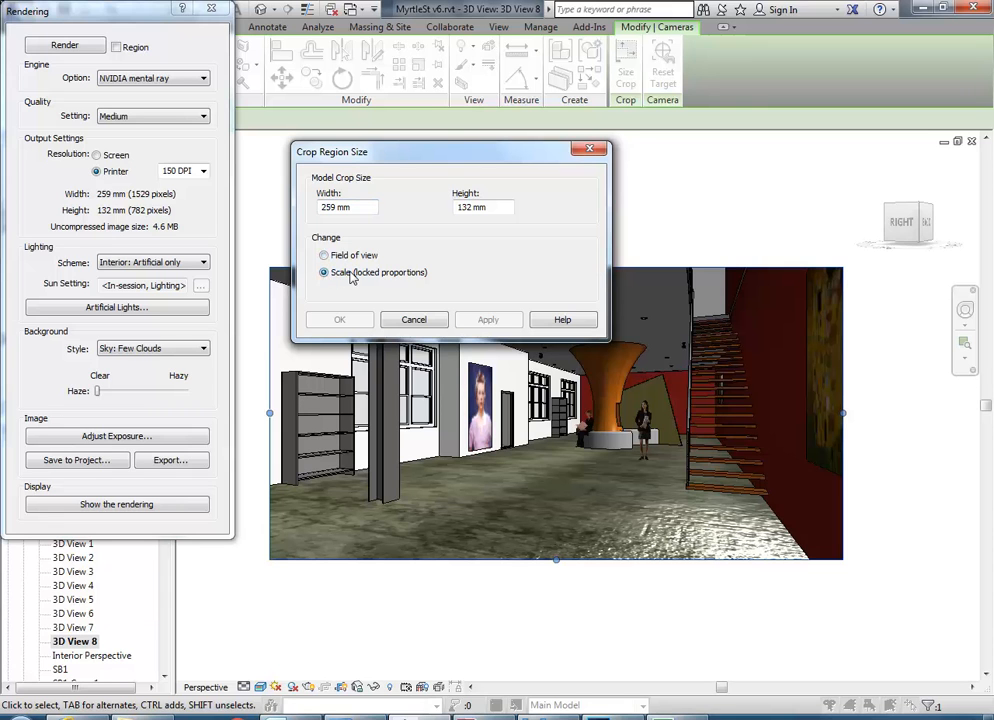
pyautogui.doubleClick(332, 207)
pyautogui.write('420')
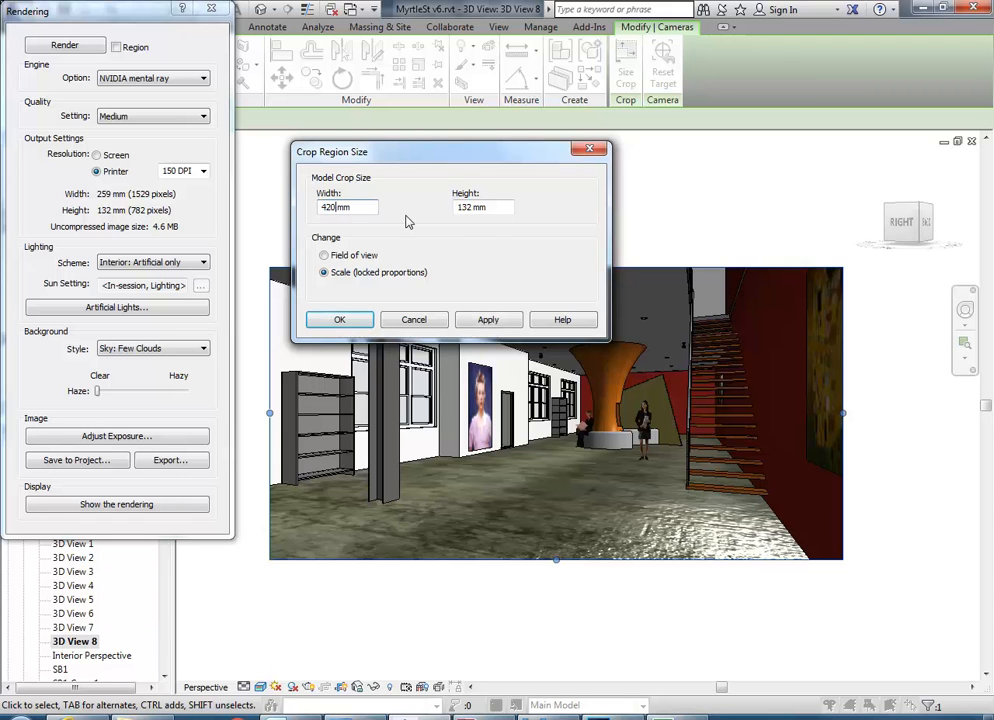
pyautogui.click(475, 208)
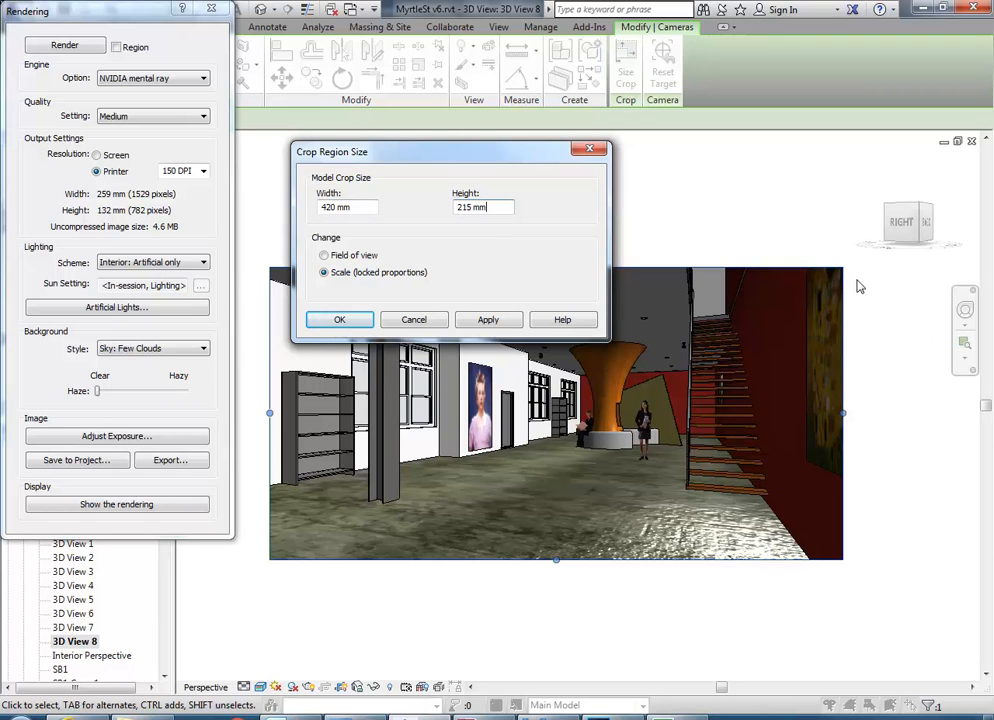
# - Reduce the crop region's width to 399 mm with locked proportions and accept the new size
pyautogui.moveTo(331, 207); pyautogui.dragTo(277, 207)
pyautogui.press('BackSpace')
pyautogui.write('400')
pyautogui.click(339, 210)
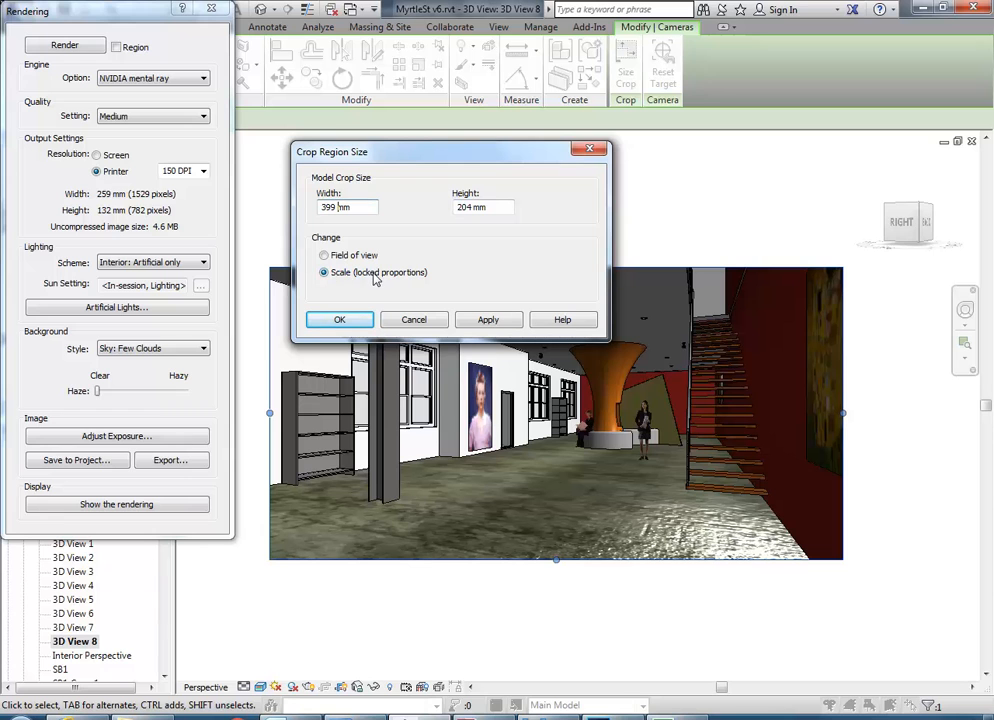
pyautogui.click(466, 207)
pyautogui.click(339, 320)
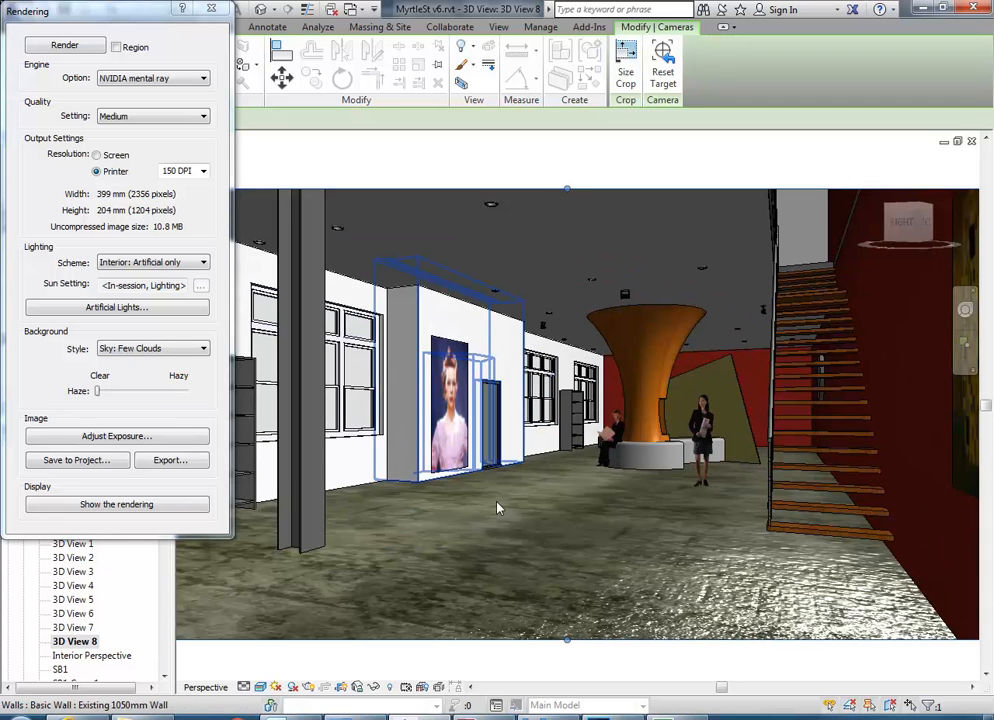
# - Set the rendering's printer output resolution to 300 DPI and shift the rendering settings window to uncover the application menu
pyautogui.scroll(-1, 497, 502)
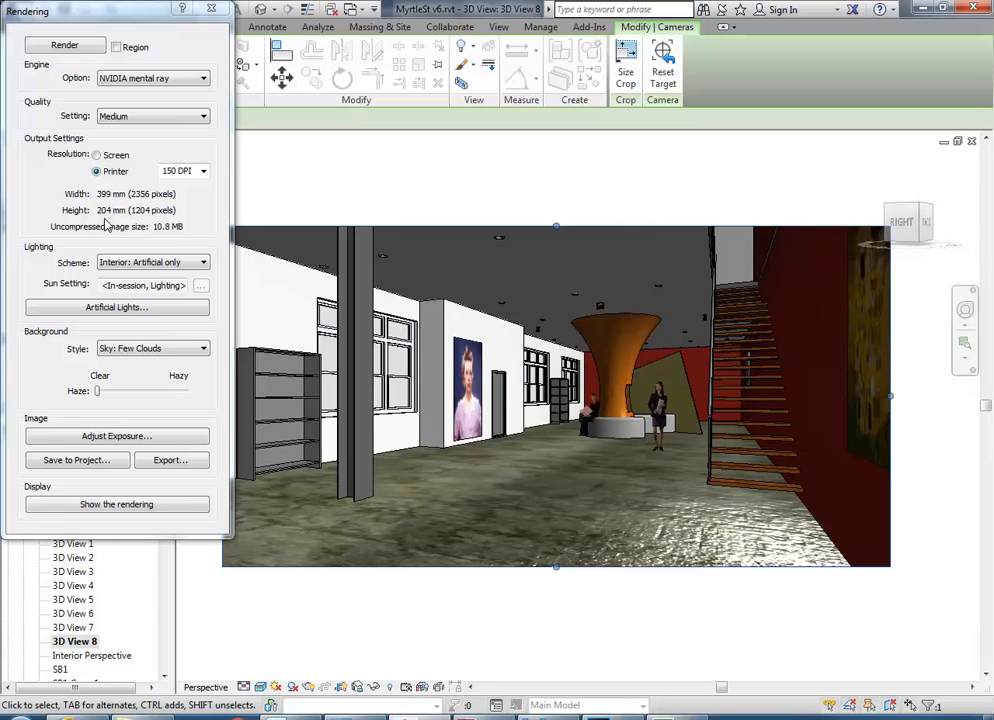
pyautogui.click(203, 171)
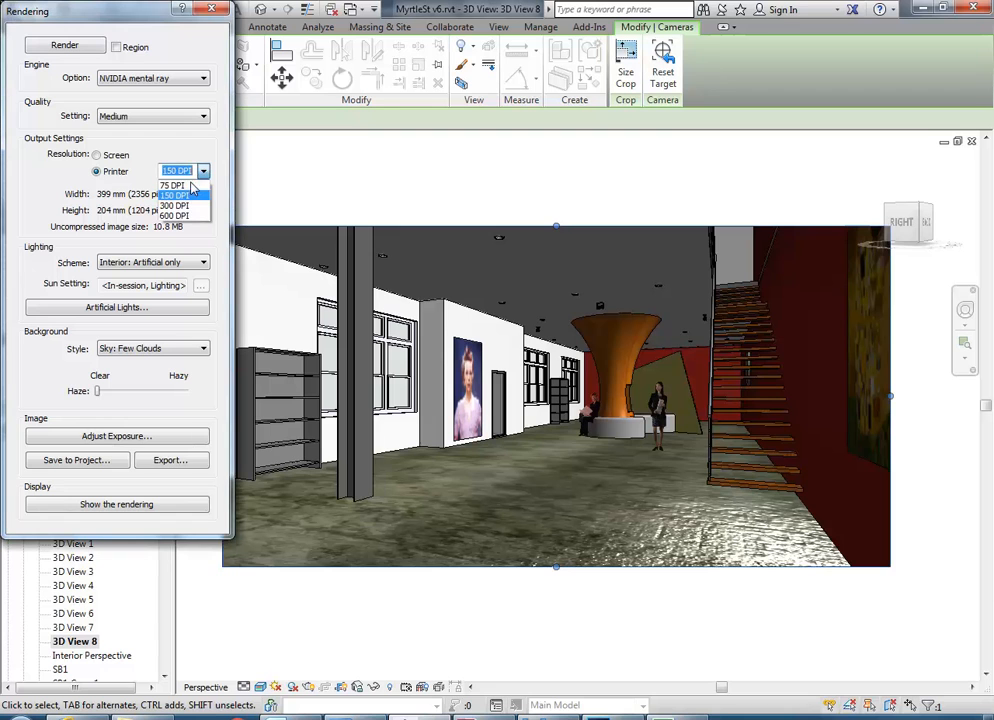
pyautogui.click(176, 205)
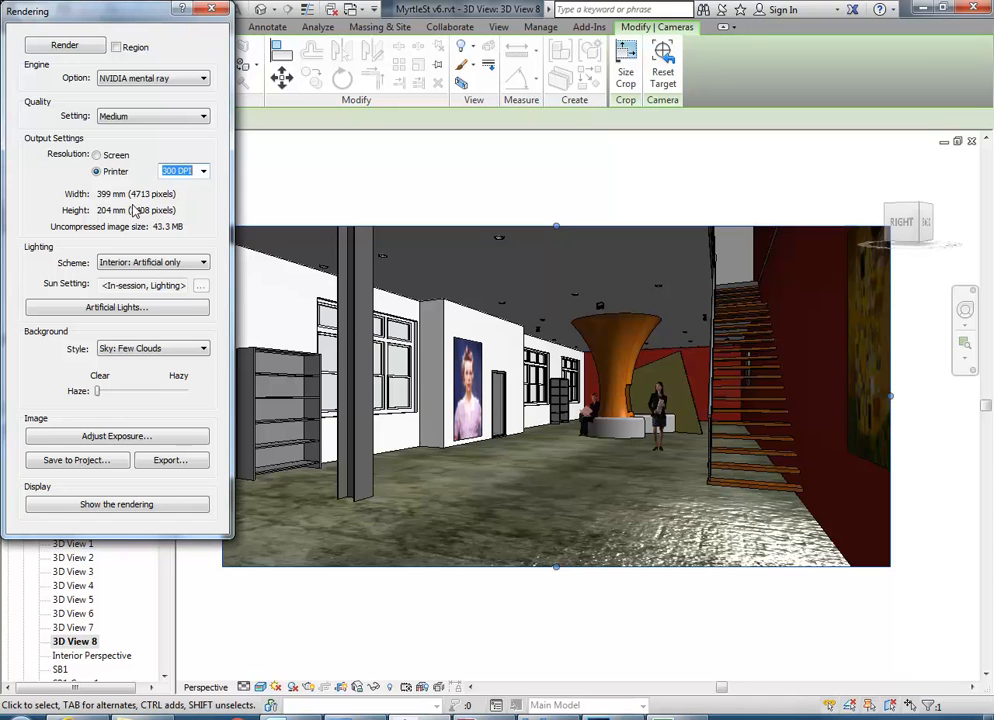
pyautogui.moveTo(98, 14); pyautogui.dragTo(118, 86)
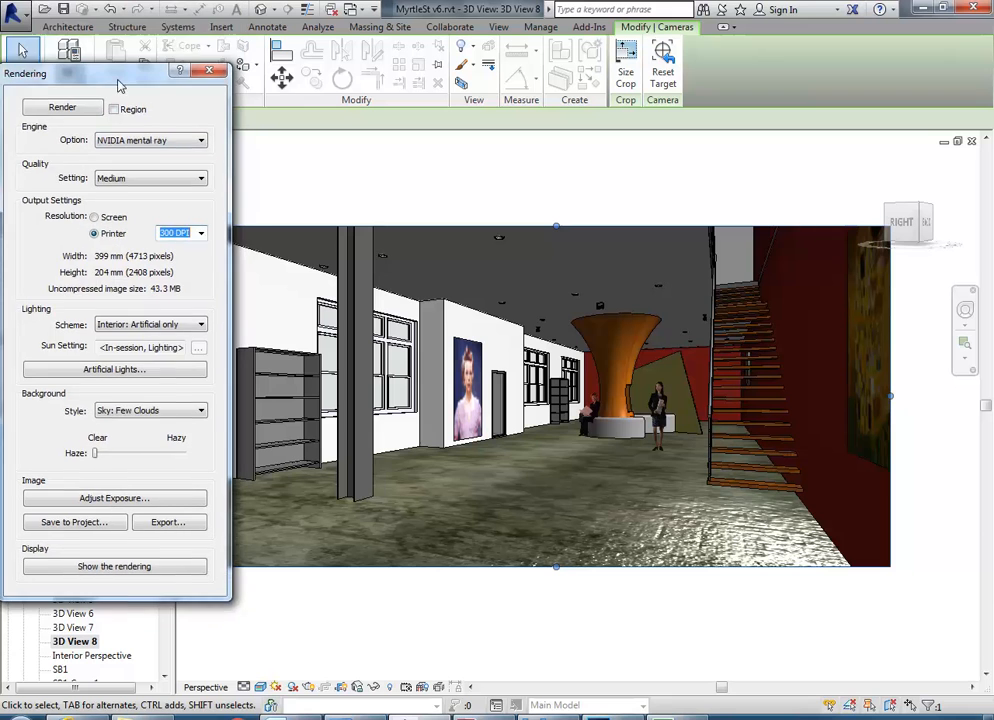
# - Try to save the project under the new file name MyrtleSt v7.rvt
pyautogui.click(14, 12)
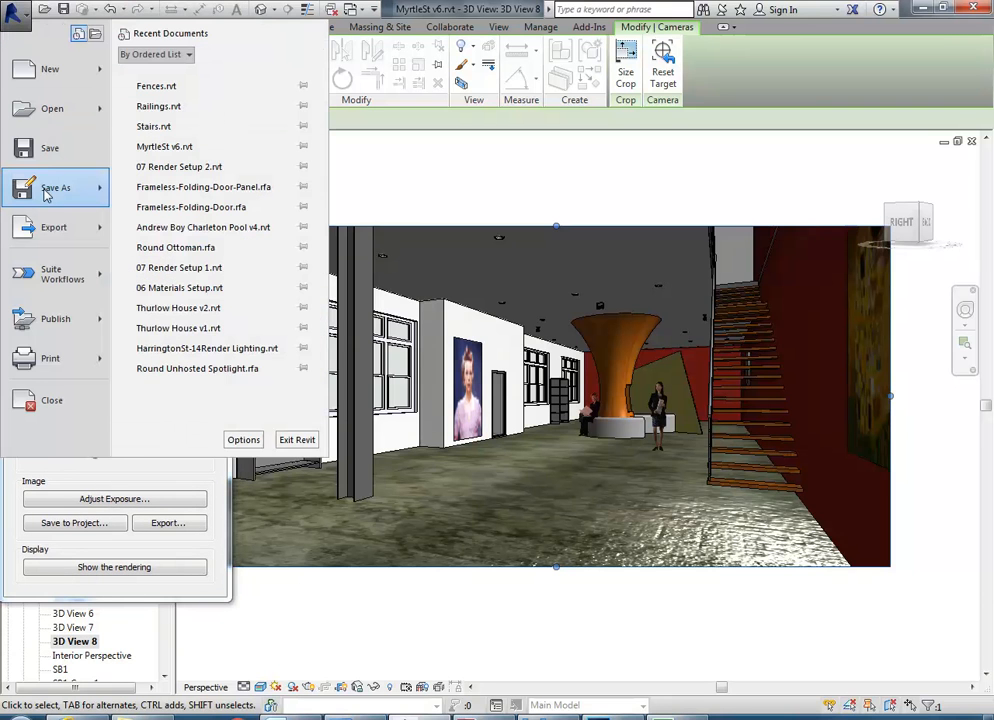
pyautogui.moveTo(45, 194)
pyautogui.click(155, 97)
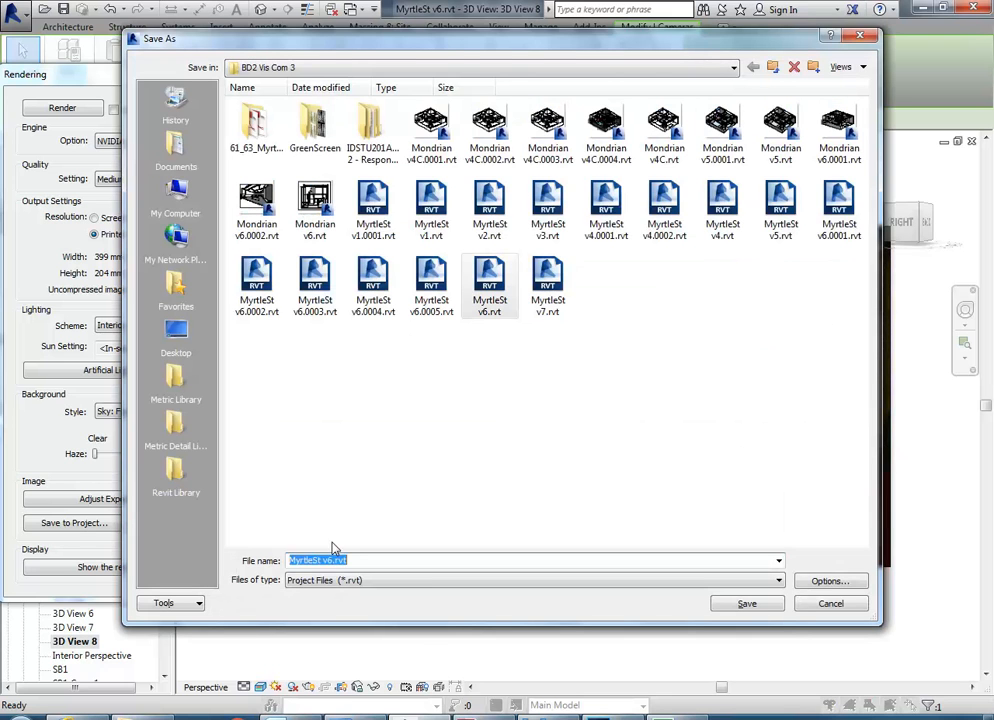
pyautogui.click(330, 559)
pyautogui.press('Delete')
pyautogui.write('7')
pyautogui.click(740, 604)
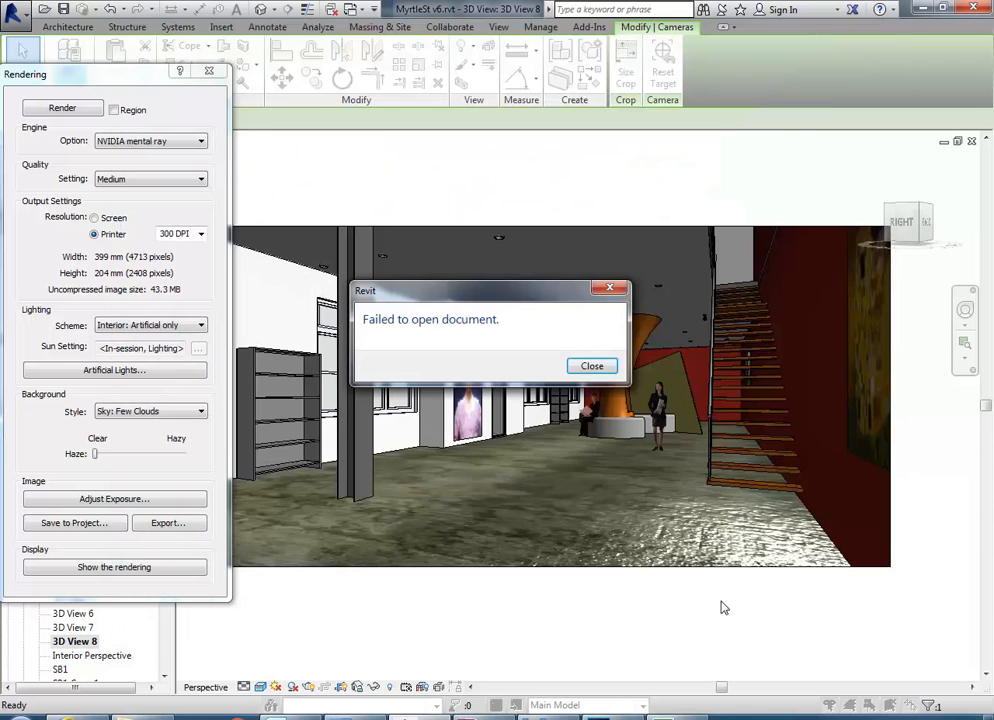
pyautogui.click(592, 366)
pyautogui.click(592, 366)
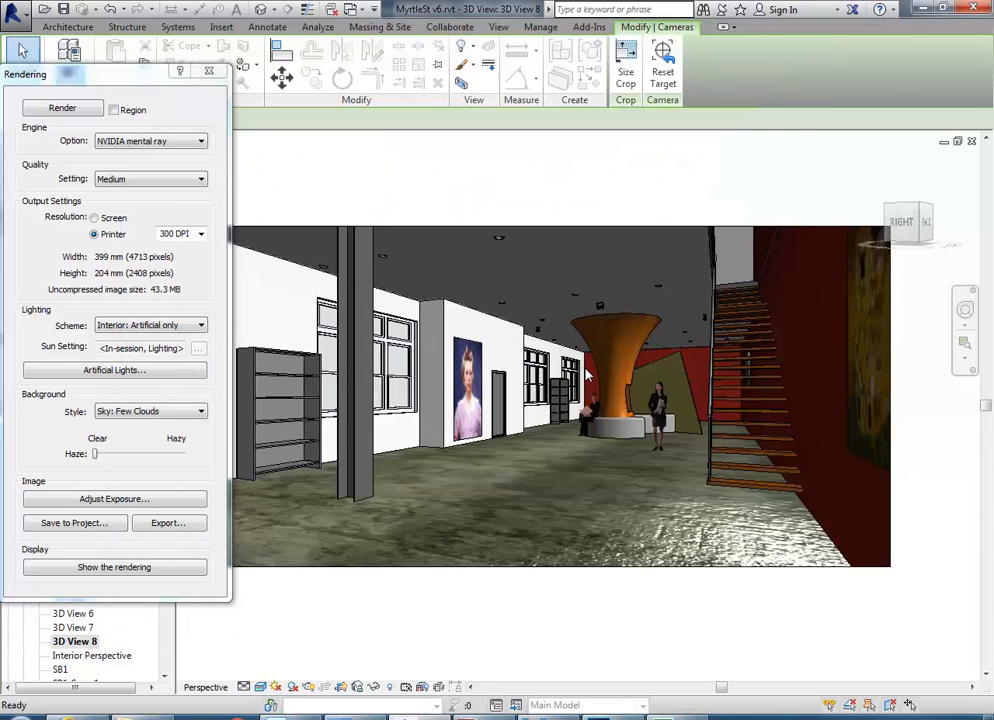
# - Try again to save the project as MyrtleSt v7.rvt in the BD2 Vis Com 3 folder
pyautogui.click(12, 12)
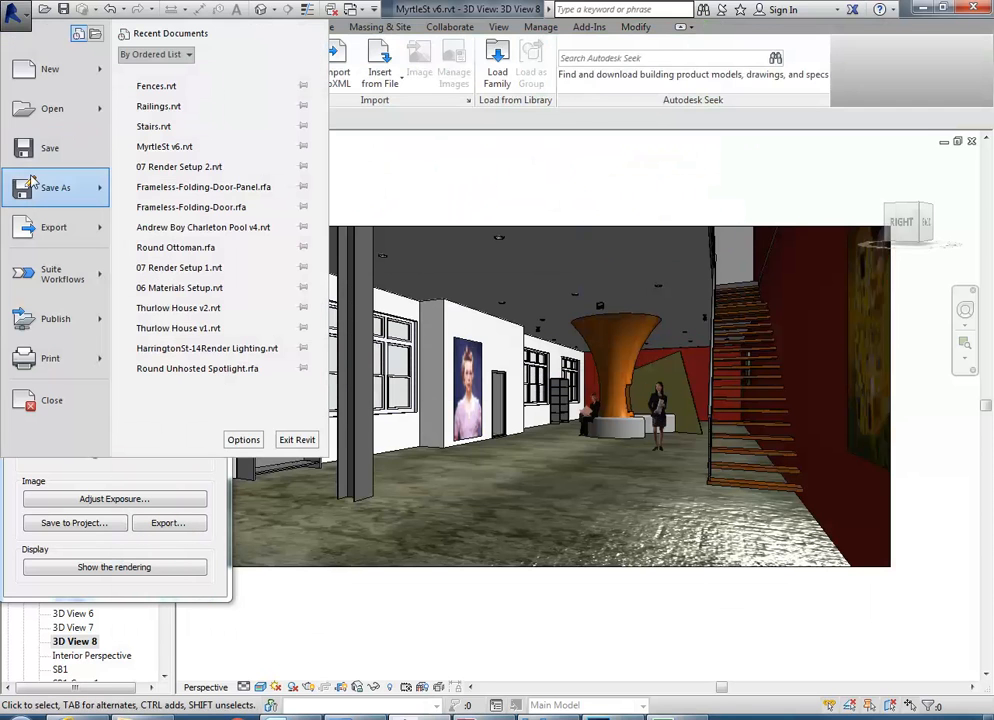
pyautogui.moveTo(36, 190)
pyautogui.click(160, 92)
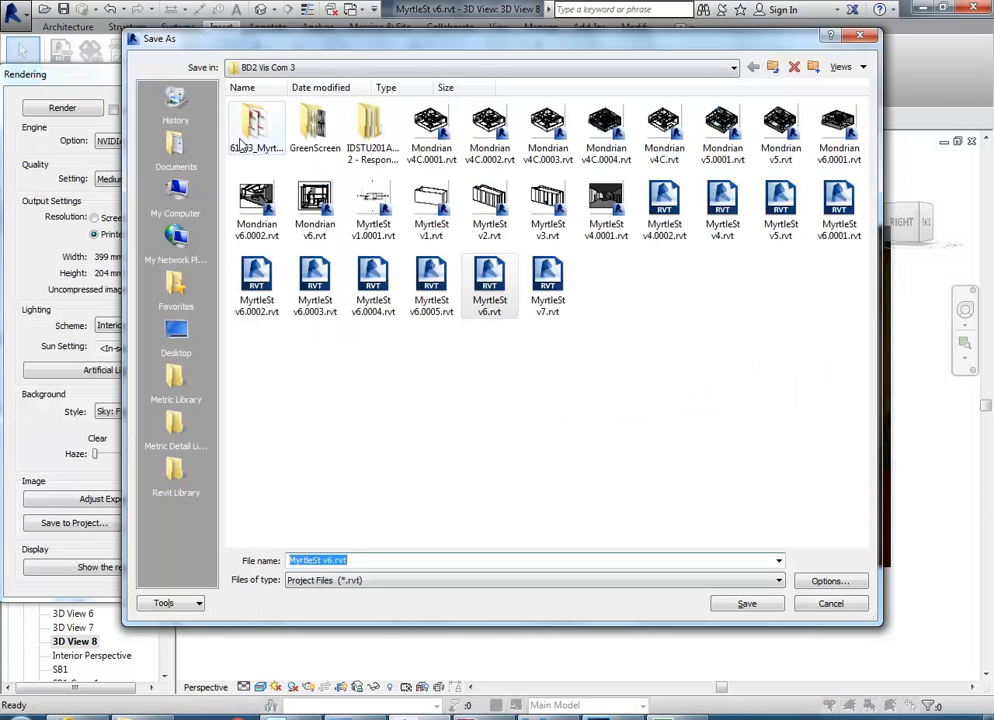
pyautogui.click(329, 562)
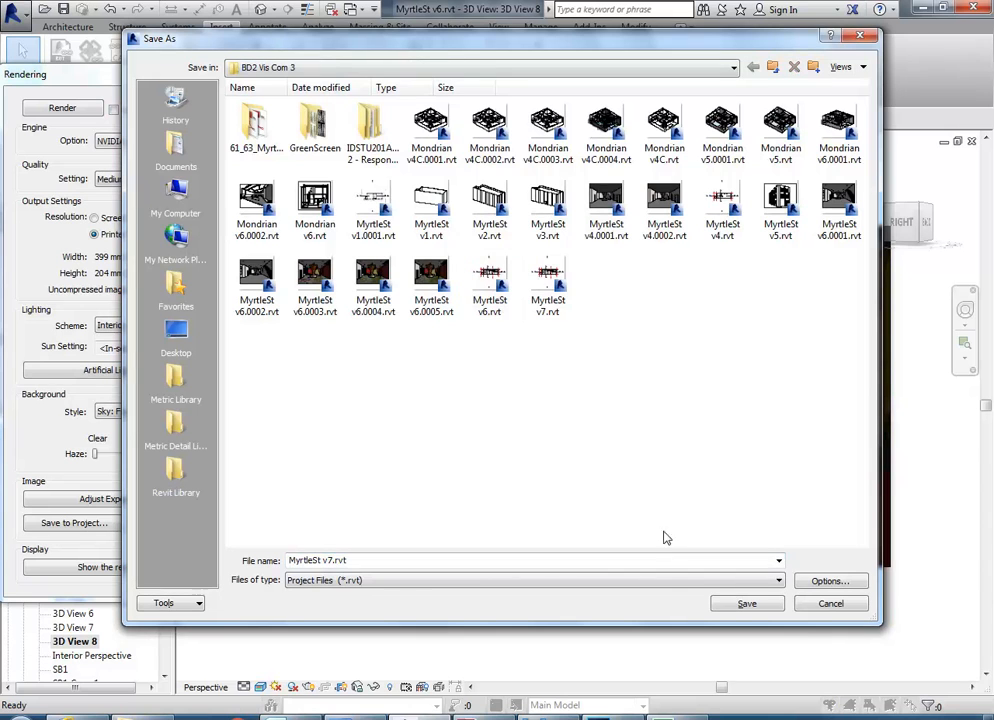
pyautogui.click(363, 67)
pyautogui.click(363, 66)
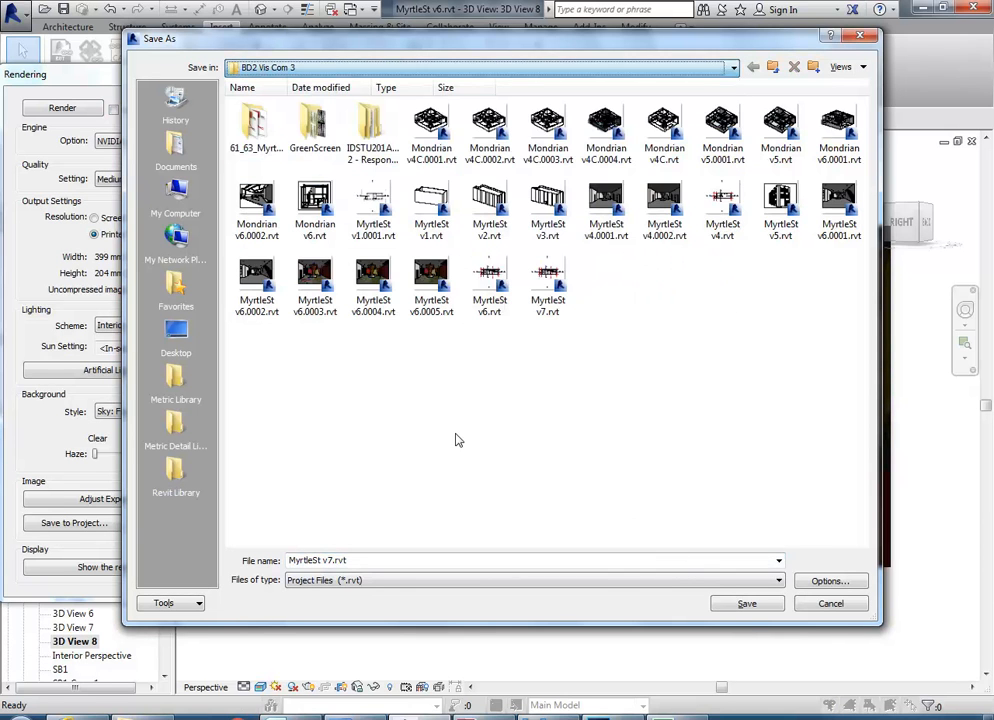
pyautogui.click(752, 604)
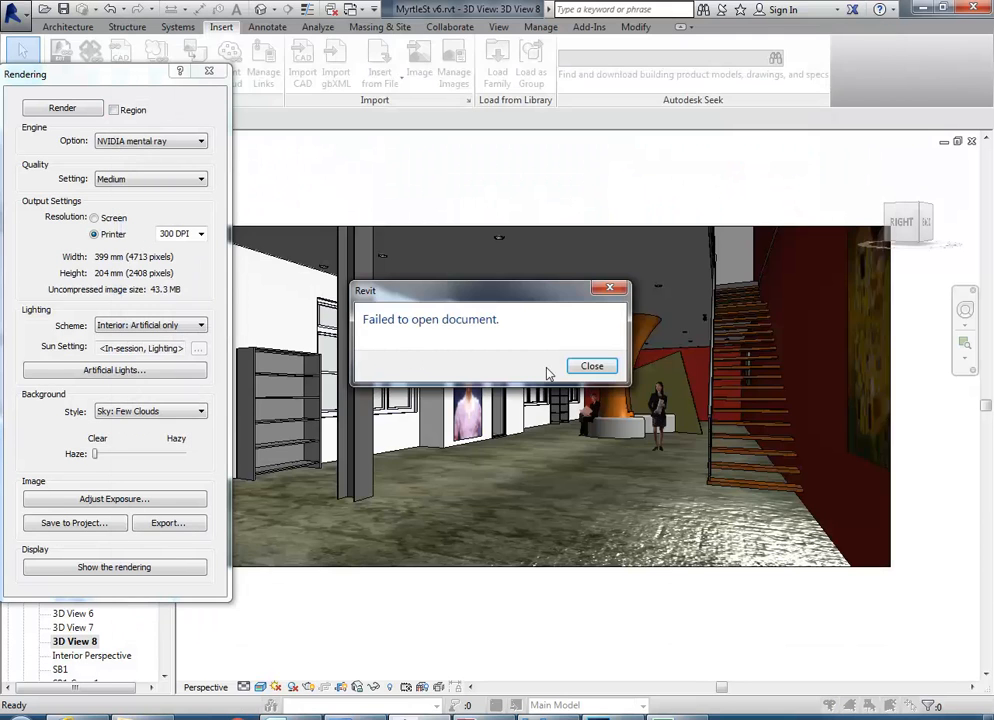
pyautogui.click(590, 366)
pyautogui.click(592, 366)
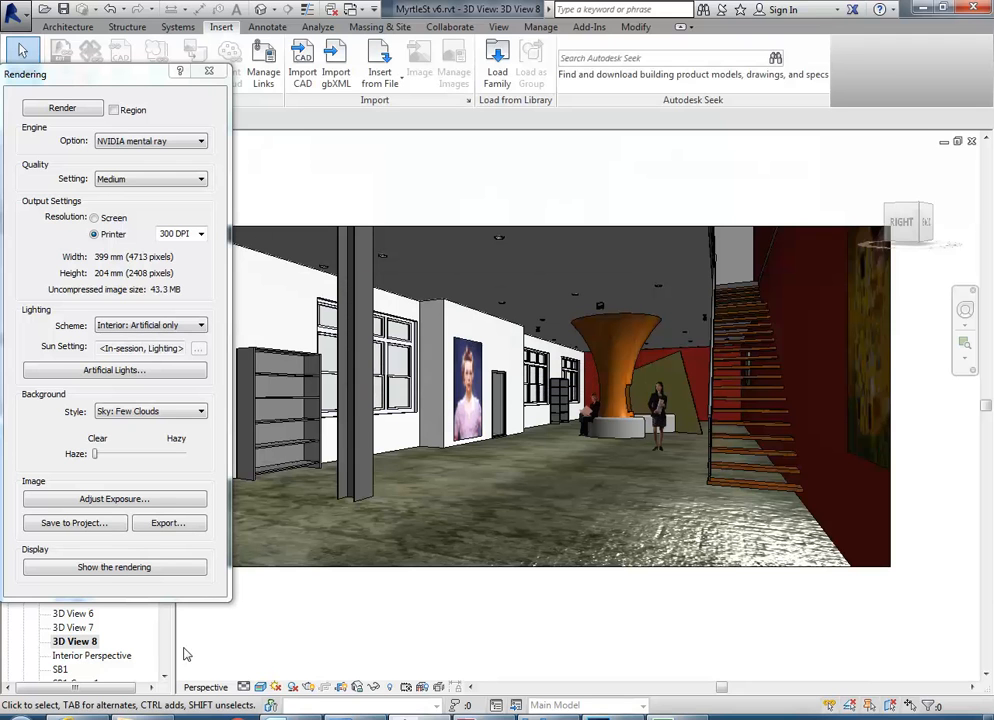
# - Save the project as a new file named MyrtleSt v8.rvt in the BD2 Vis Com 3 folder
pyautogui.click(4, 24)
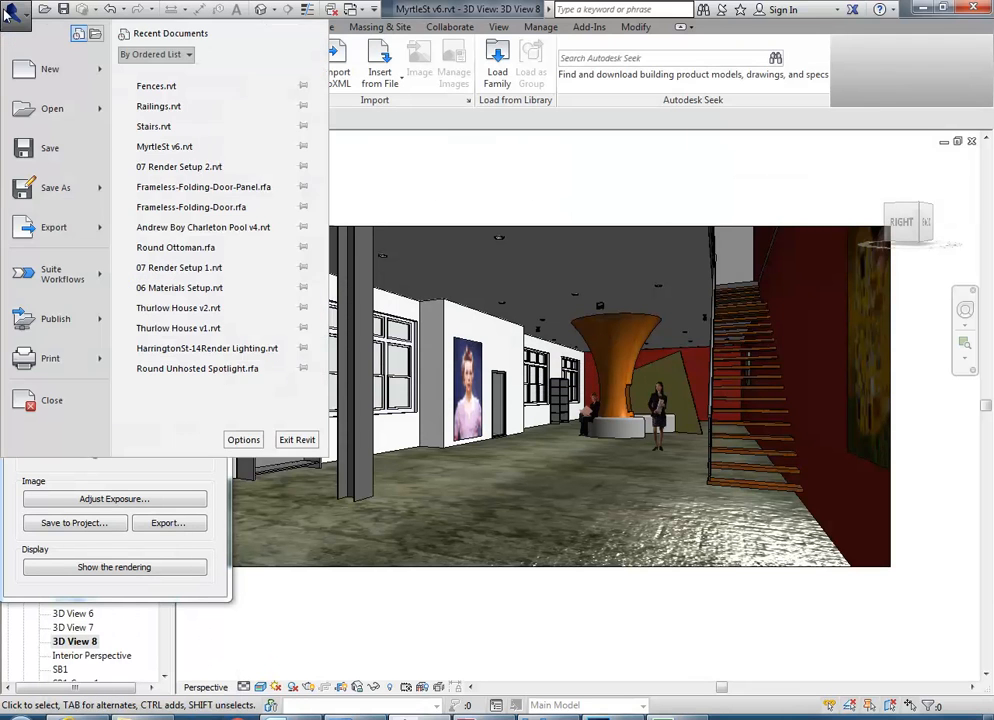
pyautogui.moveTo(60, 198)
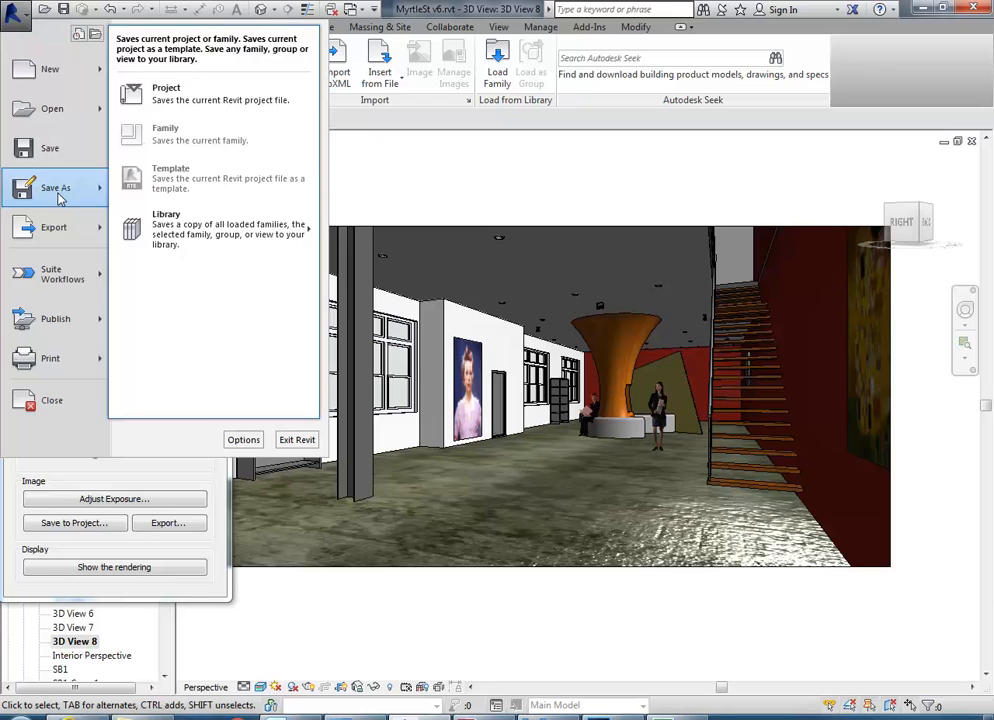
pyautogui.click(205, 96)
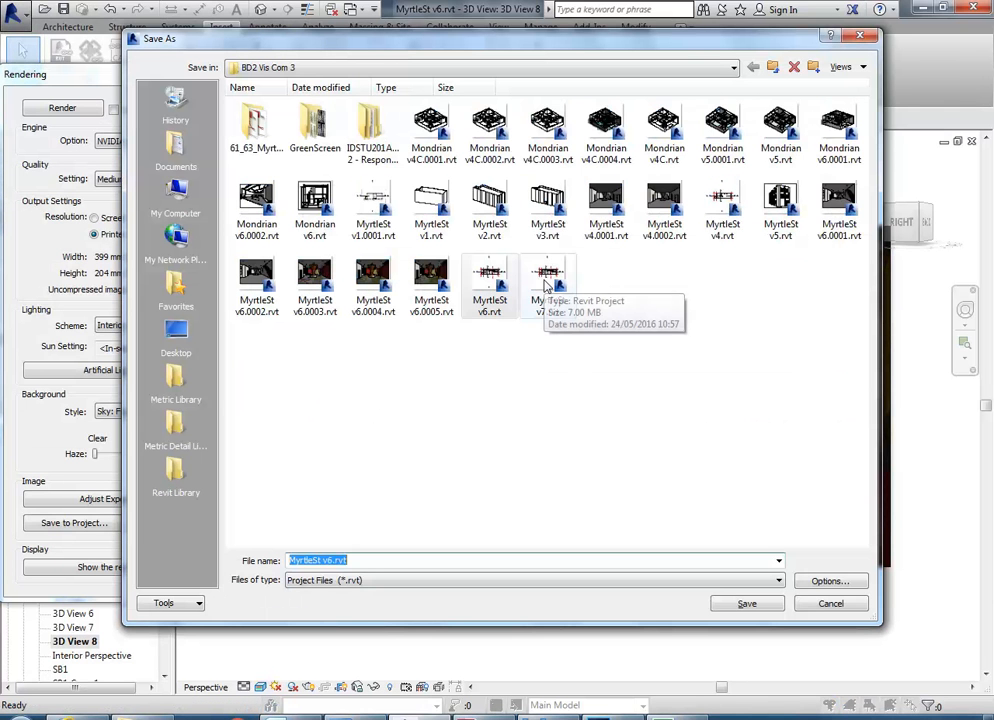
pyautogui.click(546, 284)
pyautogui.click(333, 561)
pyautogui.click(331, 561)
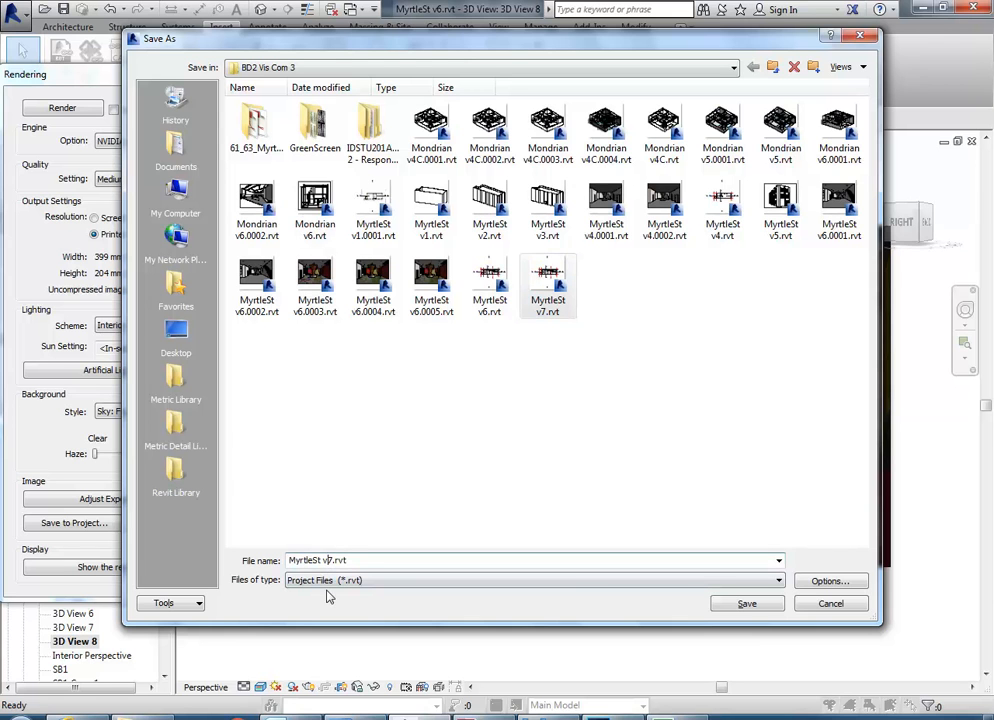
pyautogui.click(772, 604)
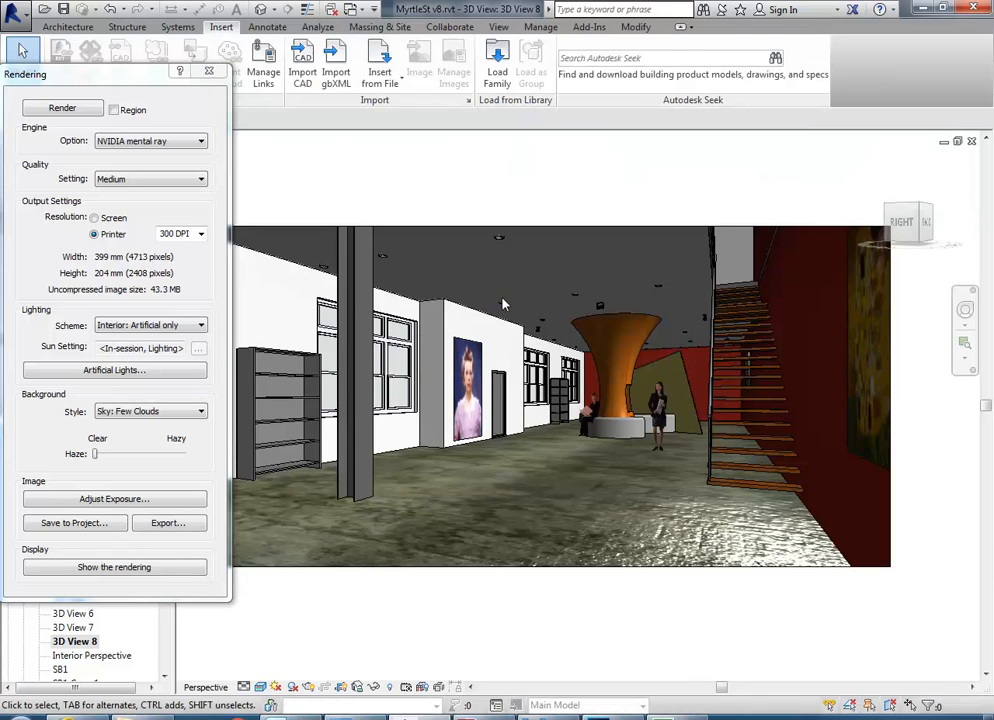
# - Reopen the rendering settings, move them clear of the perspective and start rendering 3D View 8
pyautogui.click(309, 688)
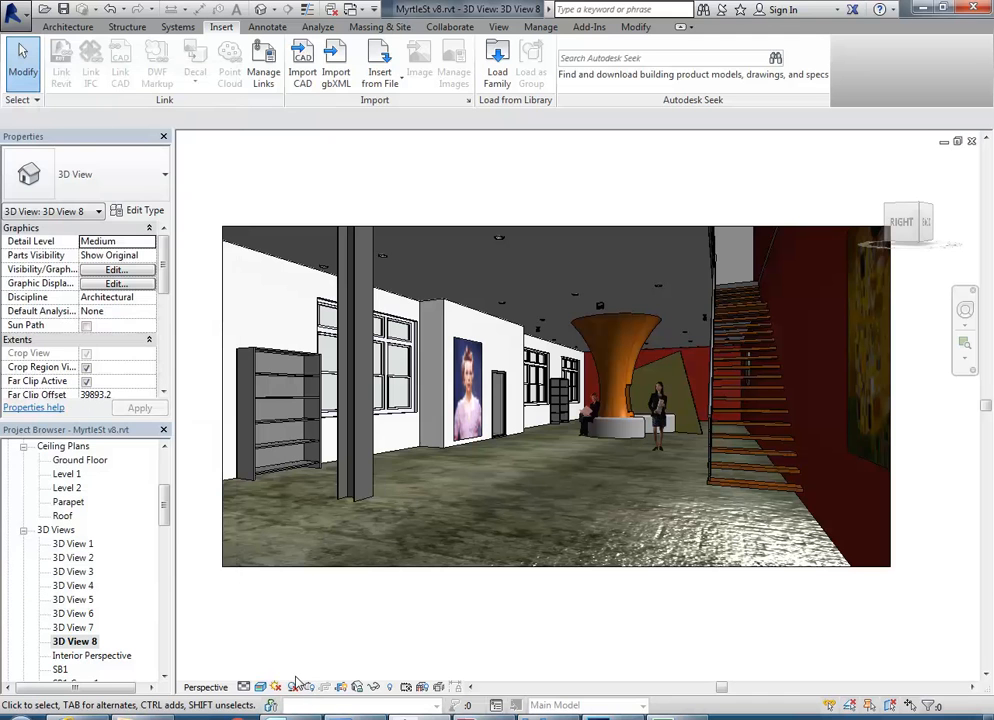
pyautogui.click(309, 688)
pyautogui.moveTo(492, 101); pyautogui.dragTo(131, 48)
pyautogui.click(84, 83)
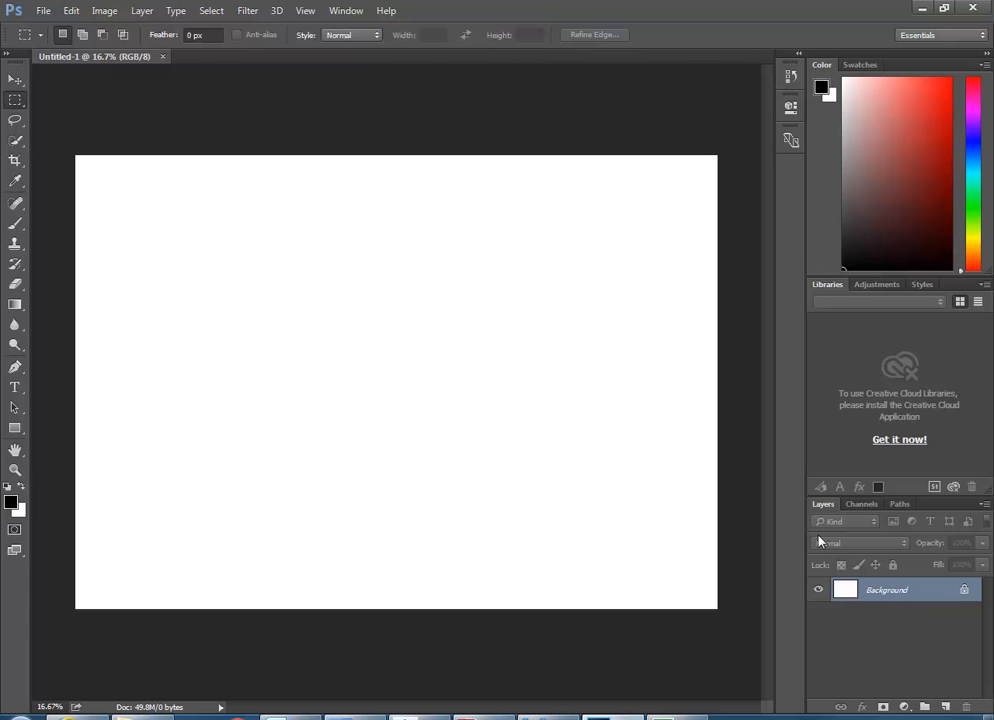
# - In the blank Photoshop document, add a new empty layer above the Background and hide the Background layer
pyautogui.click(945, 706)
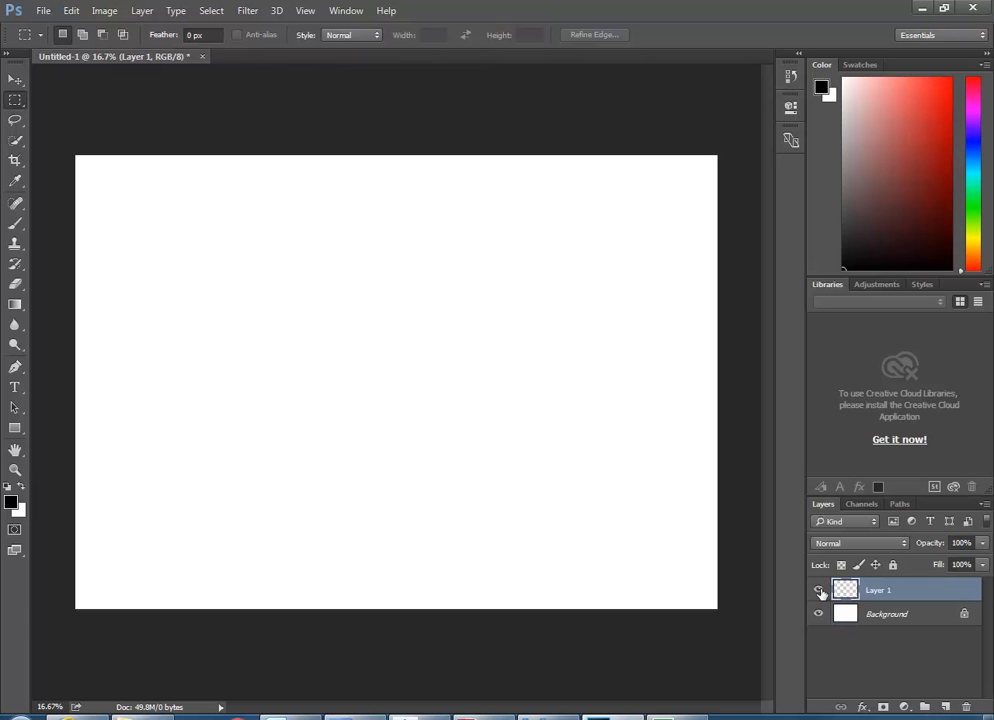
pyautogui.click(818, 614)
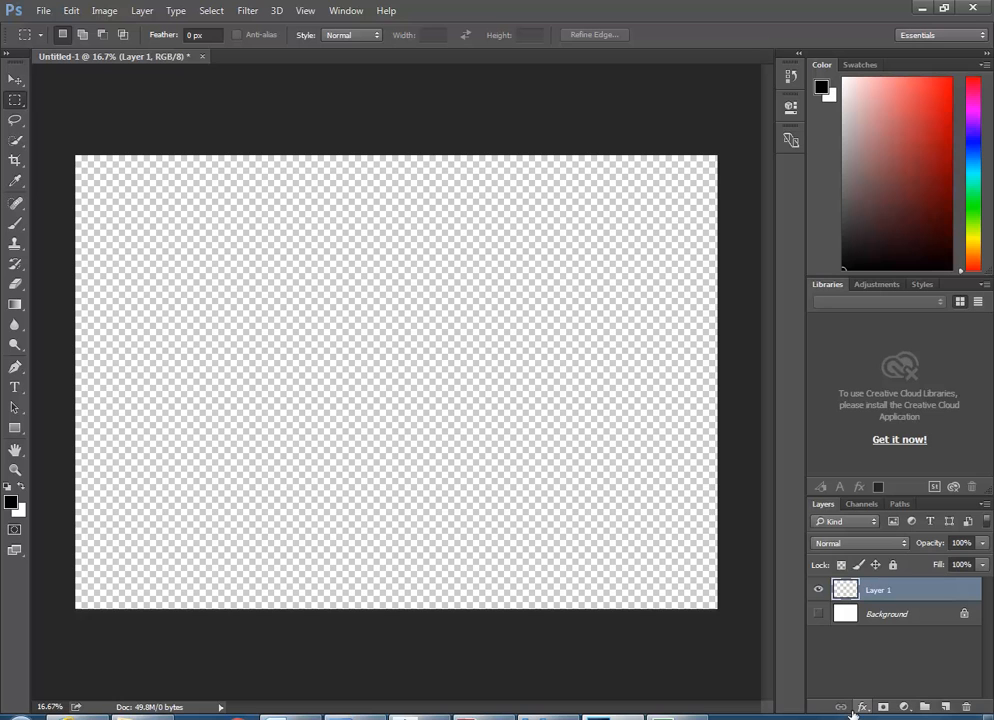
pyautogui.click(819, 614)
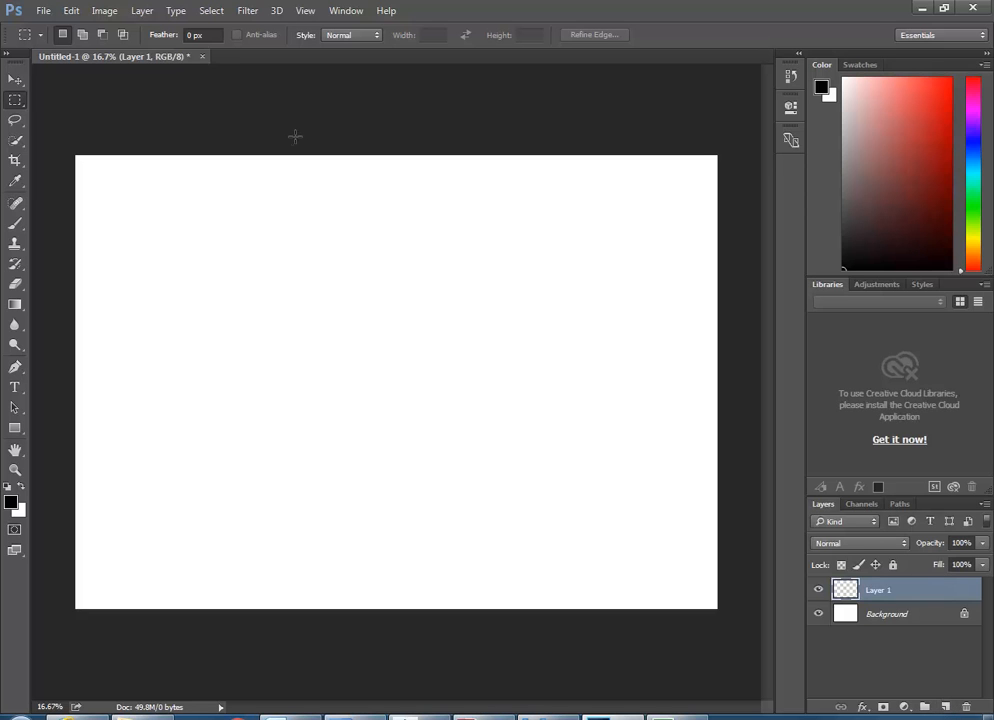
pyautogui.click(347, 12)
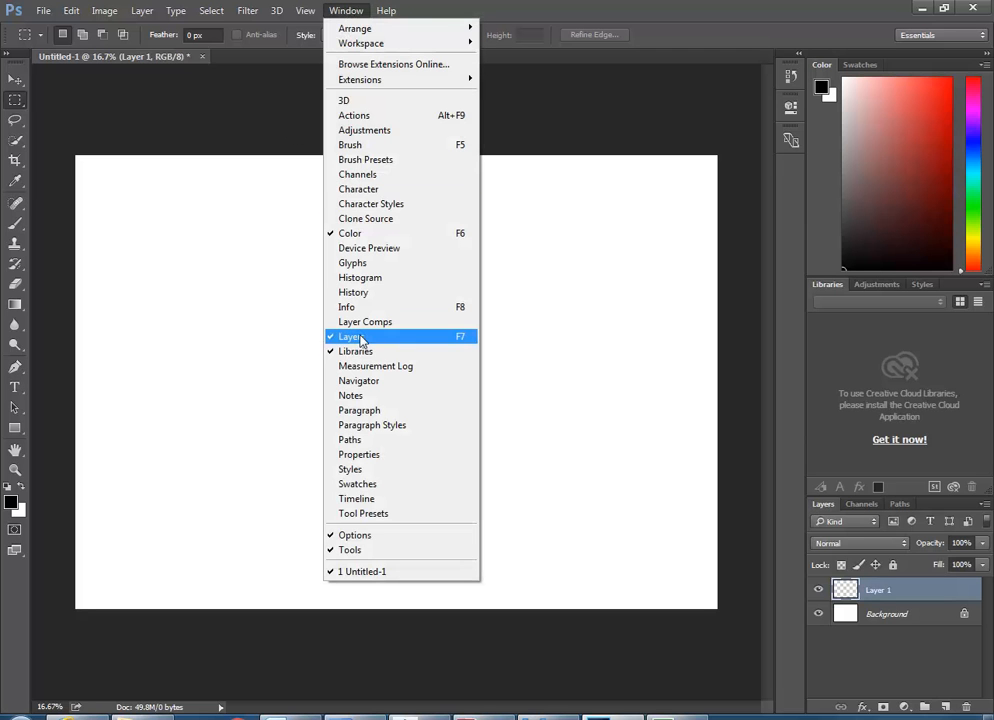
pyautogui.click(350, 10)
pyautogui.click(819, 614)
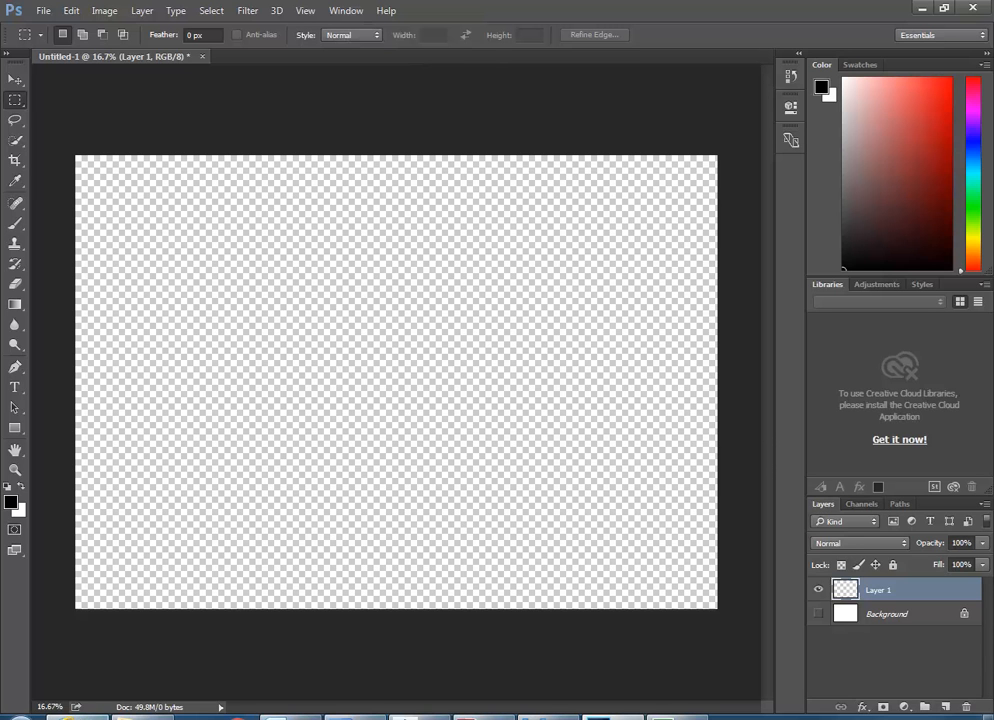
# - Switch to the web browser and open Google Maps from the Google home page in a new tab
pyautogui.hotkey('alt', 'Tab')
pyautogui.click(680, 31)
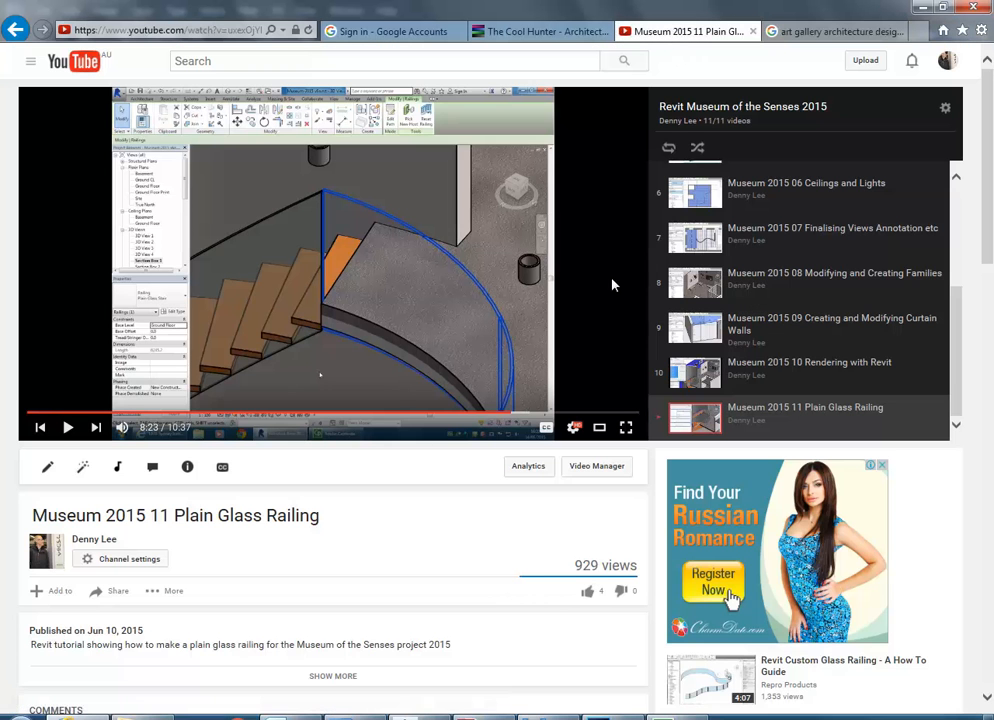
pyautogui.click(870, 33)
pyautogui.click(918, 32)
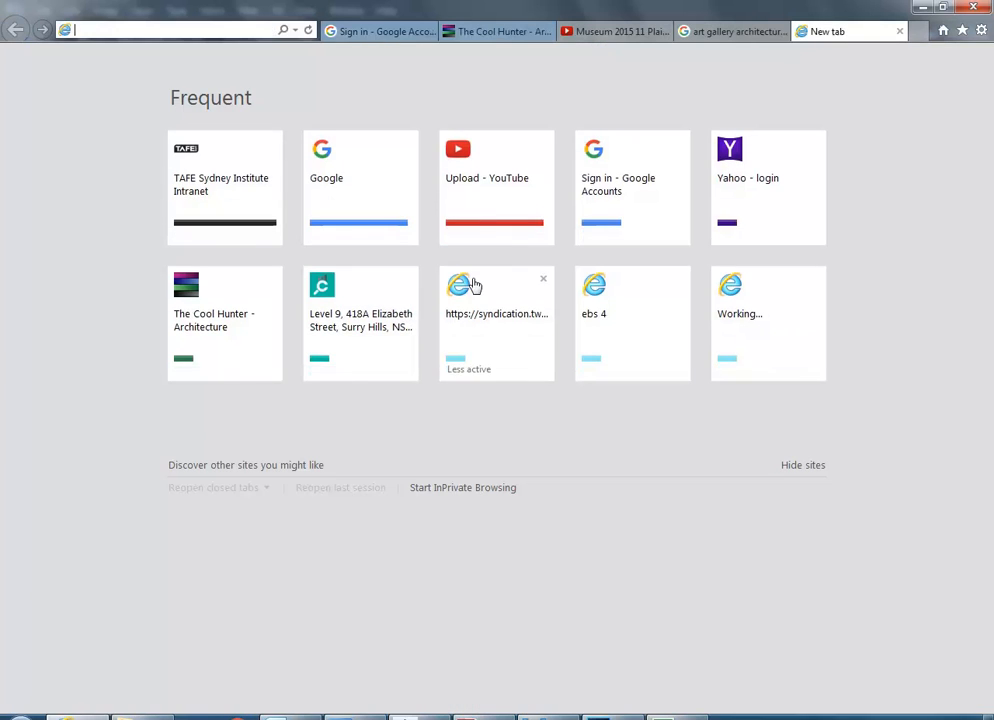
pyautogui.click(386, 190)
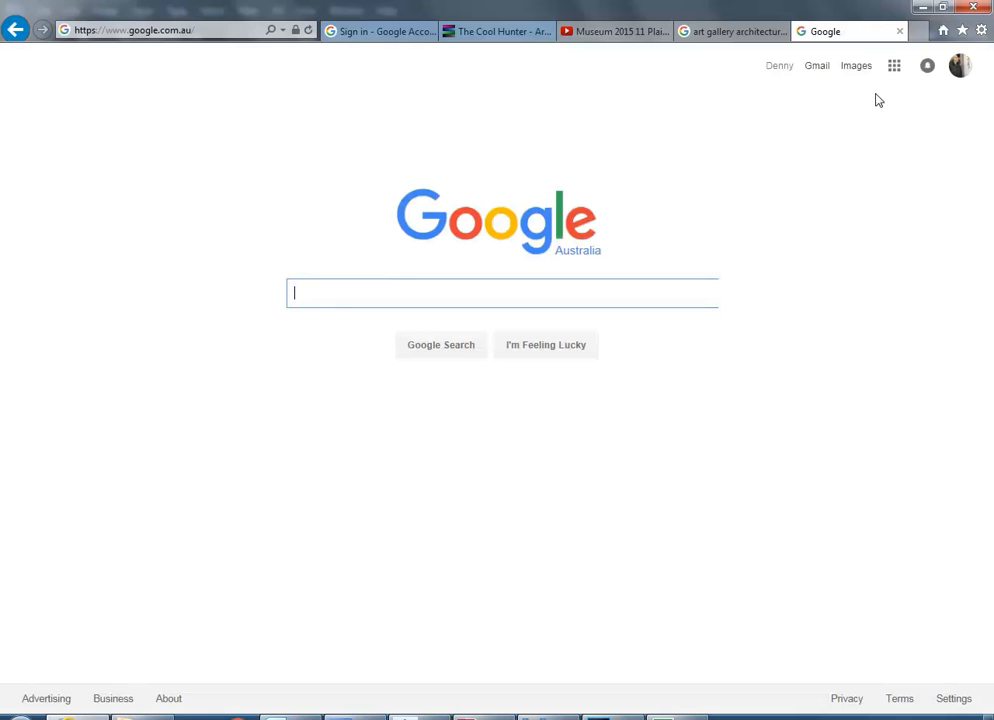
pyautogui.click(894, 66)
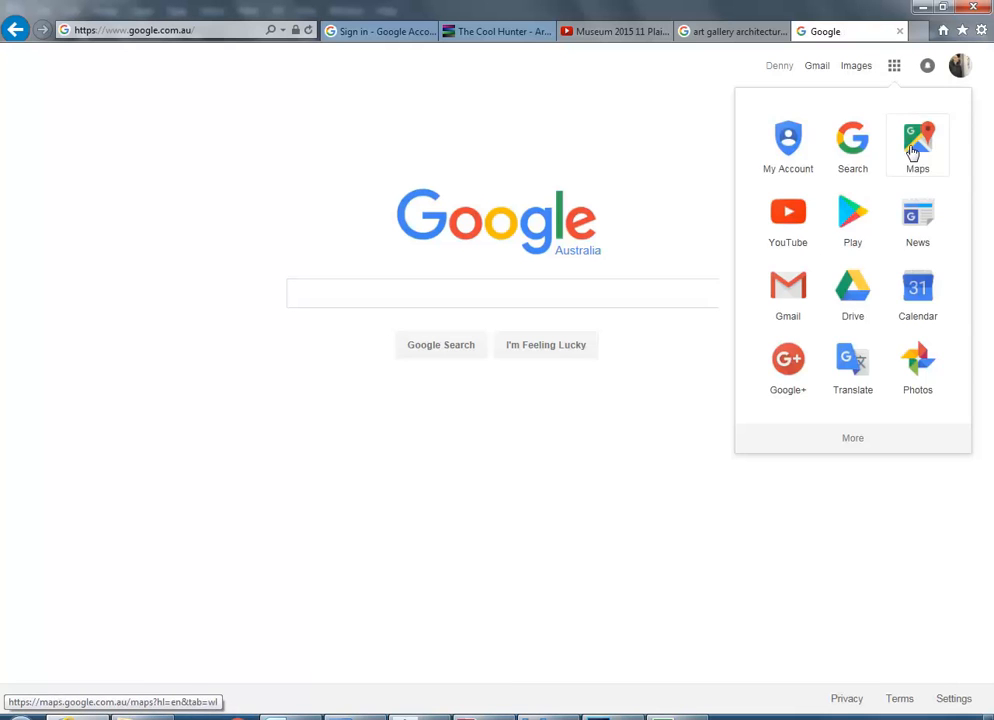
pyautogui.click(913, 150)
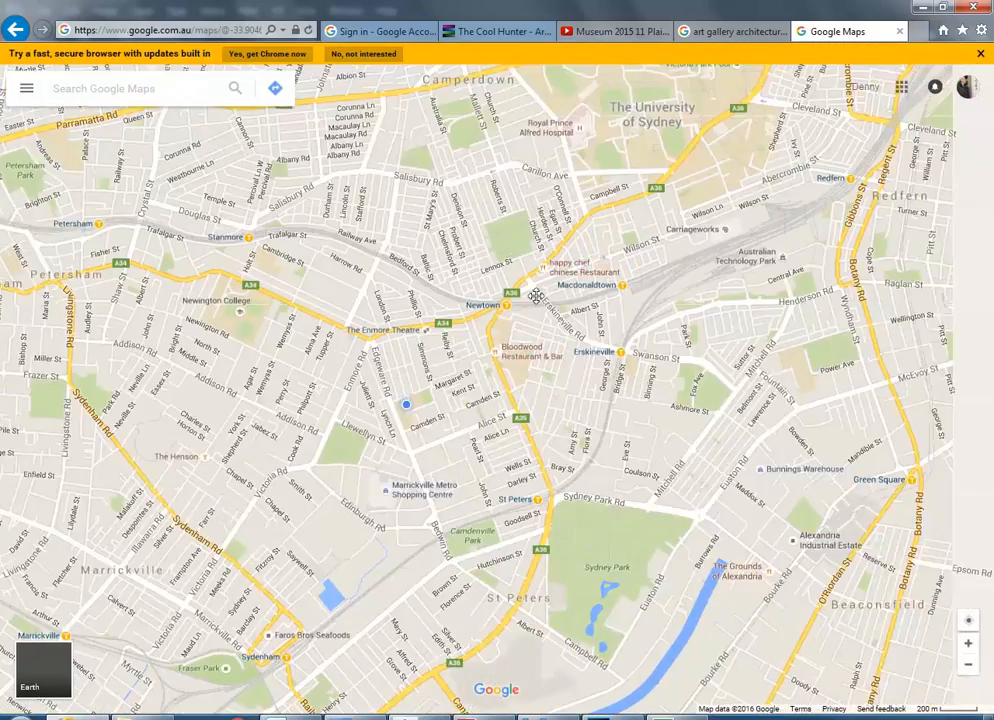
# - Locate the Myrtle St and Pine St corner beside the park on the map and enter Street View on Pine St
pyautogui.moveTo(535, 296); pyautogui.dragTo(256, 460)
pyautogui.scroll(4, 490, 368)
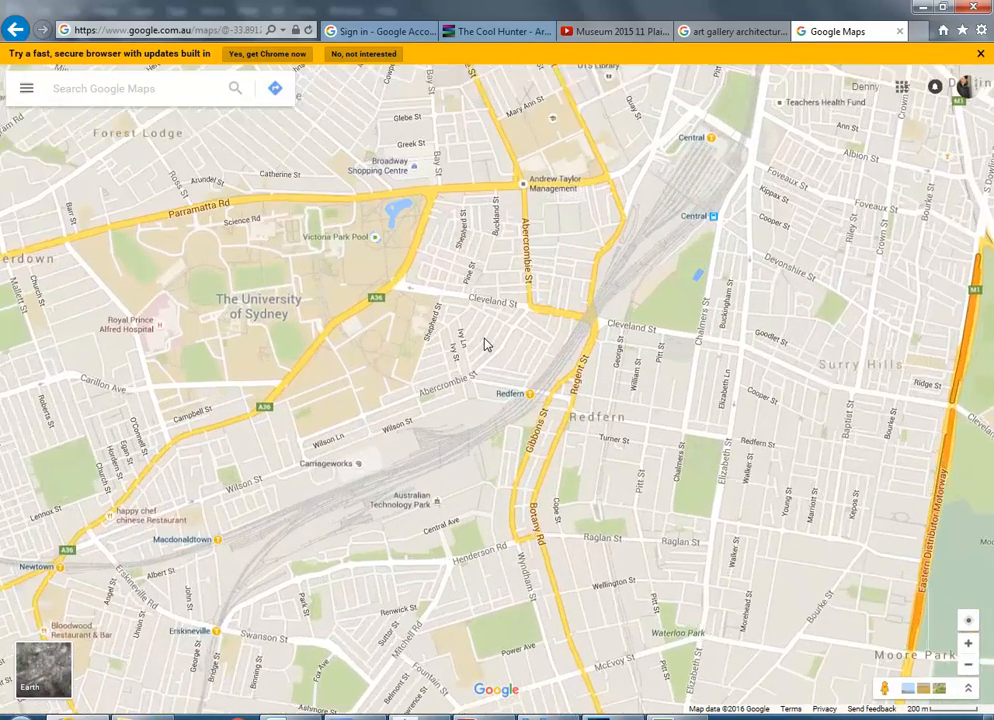
pyautogui.scroll(2, 518, 265)
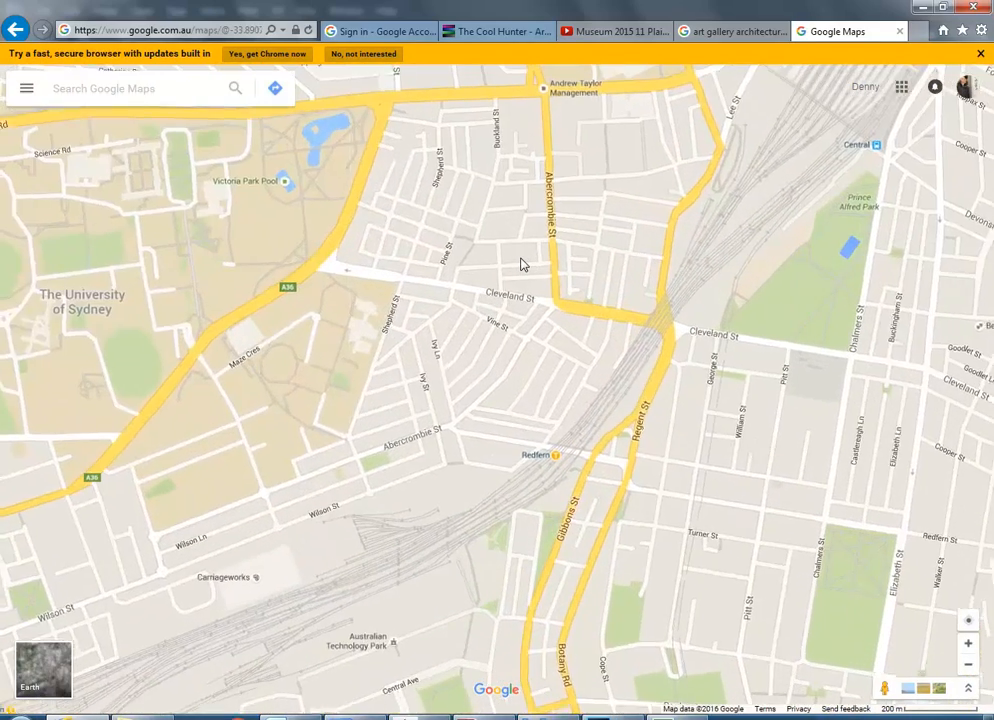
pyautogui.scroll(1, 520, 264)
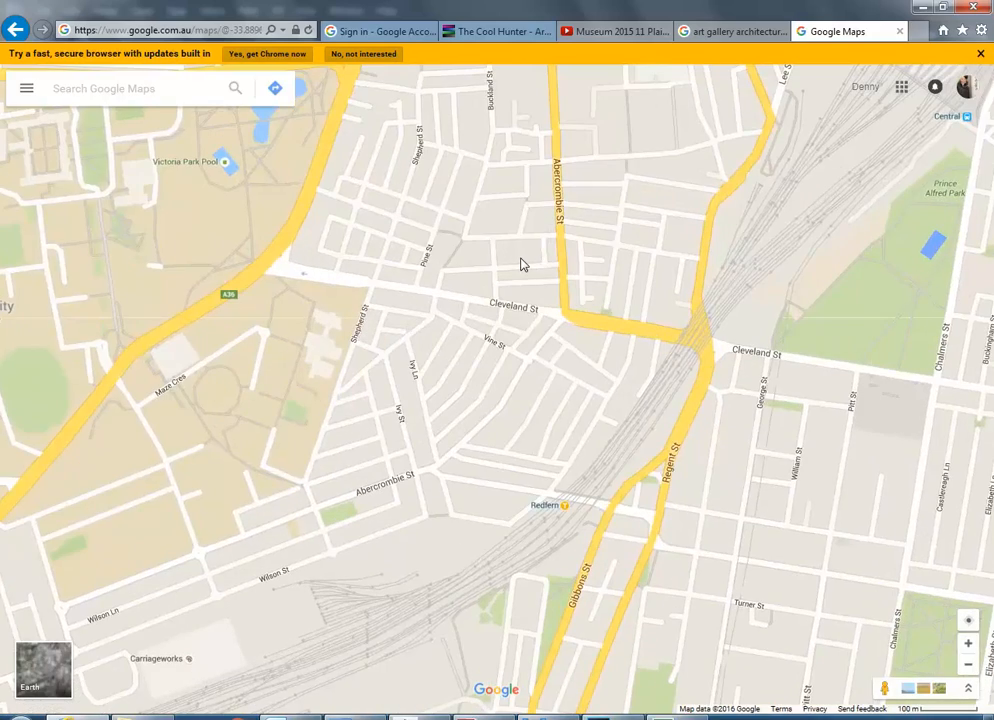
pyautogui.scroll(3, 470, 237)
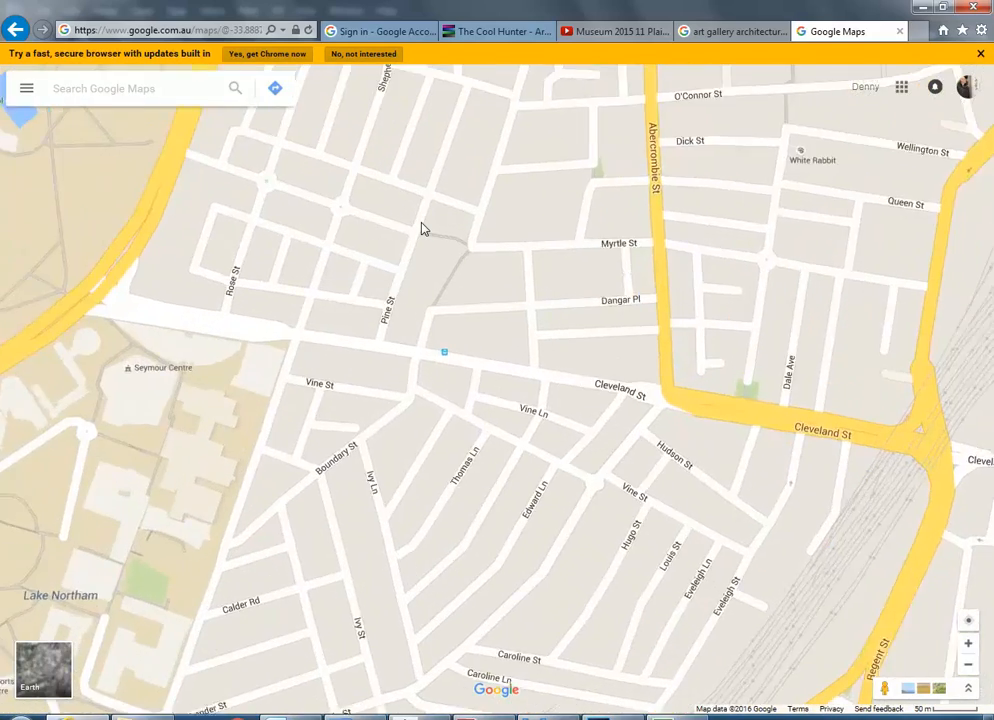
pyautogui.scroll(2, 421, 229)
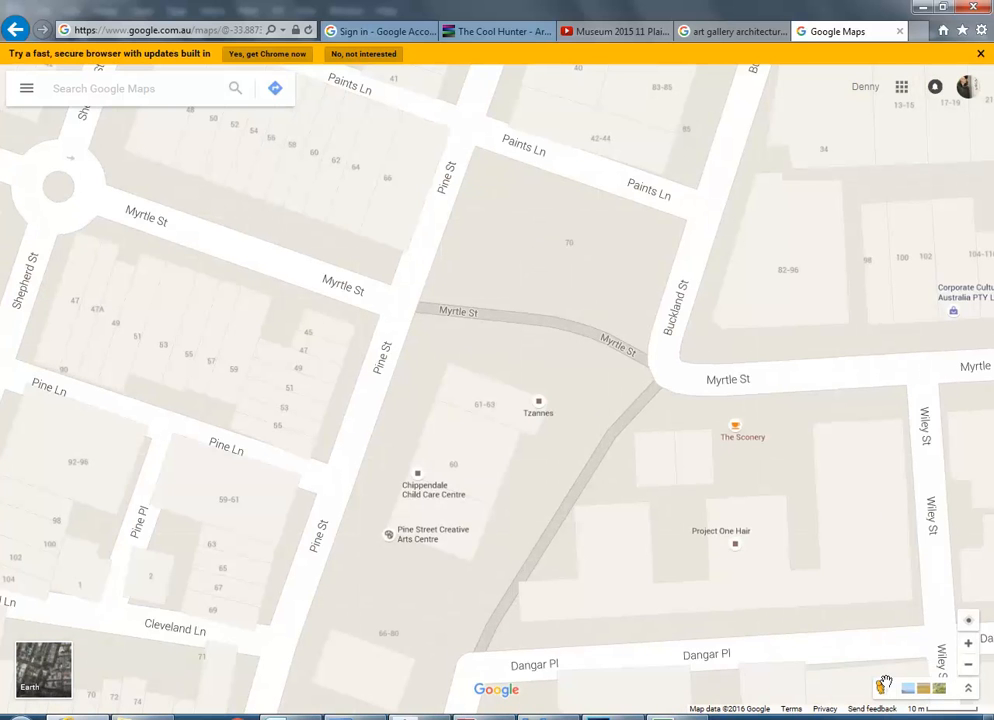
pyautogui.moveTo(879, 690); pyautogui.dragTo(402, 235)
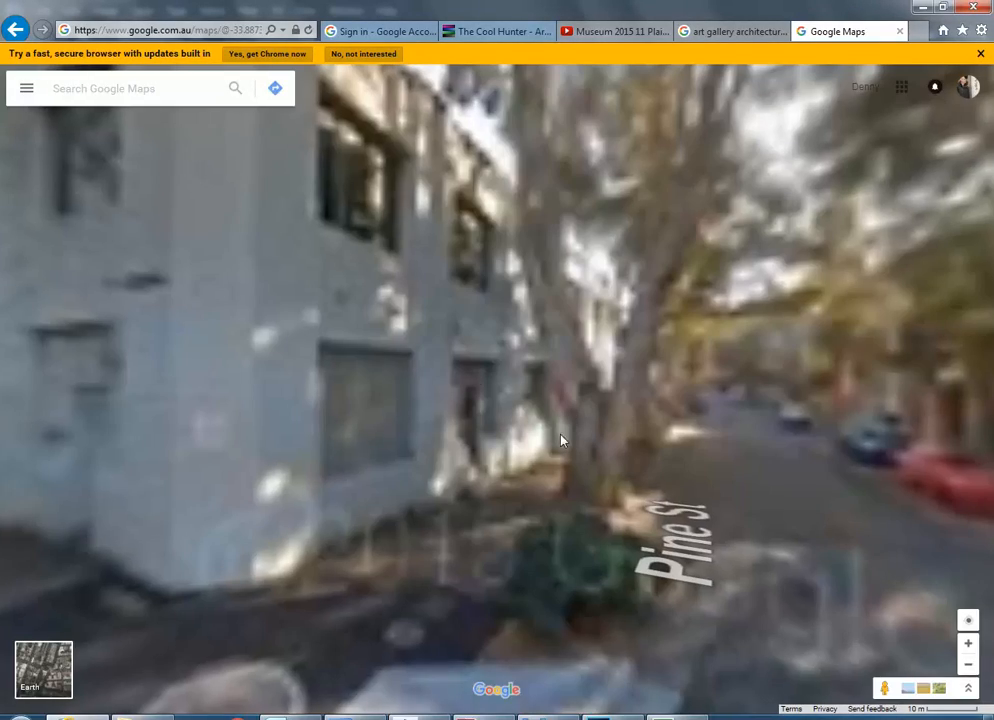
# - Examine the Myrtle St park, playground and neighbouring buildings from Pine St in Street View, and return to the map
pyautogui.moveTo(12, 379); pyautogui.dragTo(962, 385)
pyautogui.moveTo(160, 420); pyautogui.dragTo(743, 436)
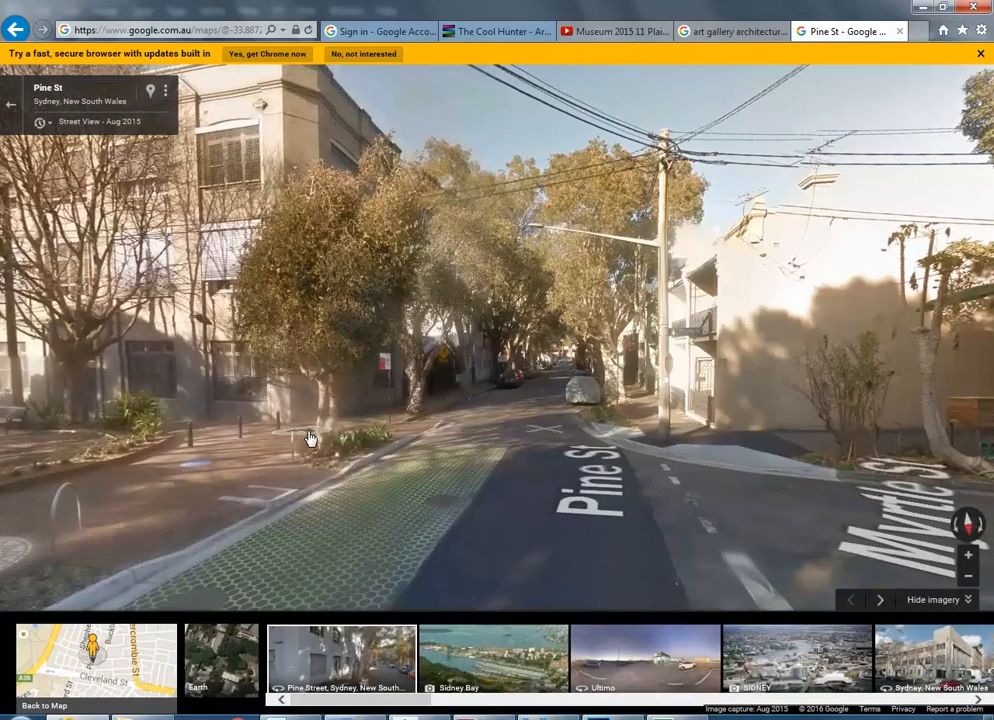
pyautogui.click(435, 457)
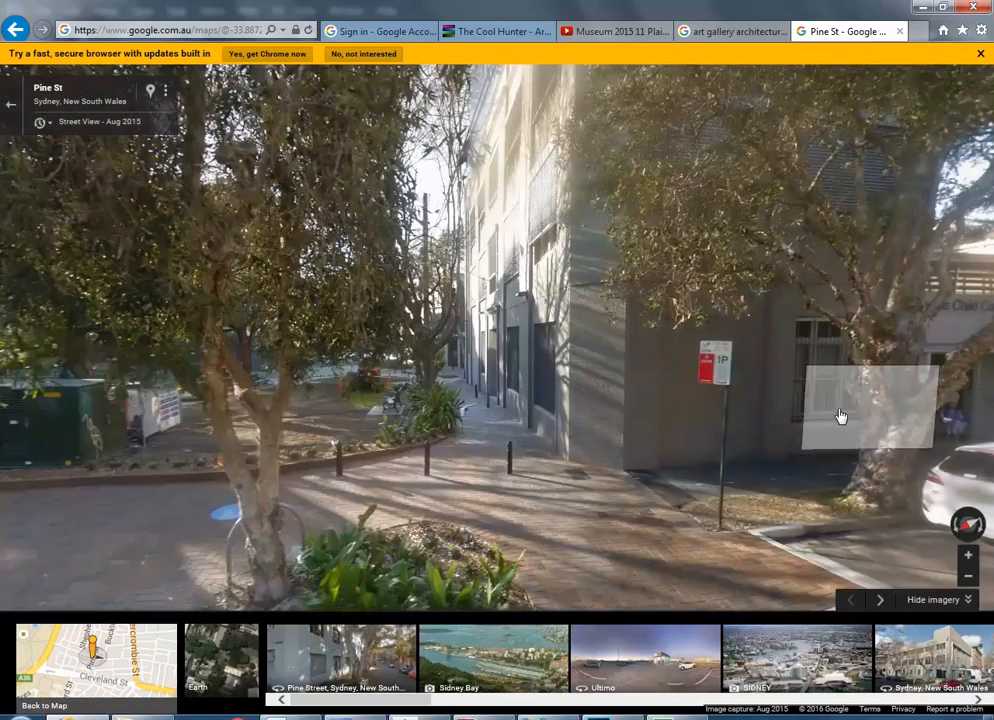
pyautogui.click(841, 415)
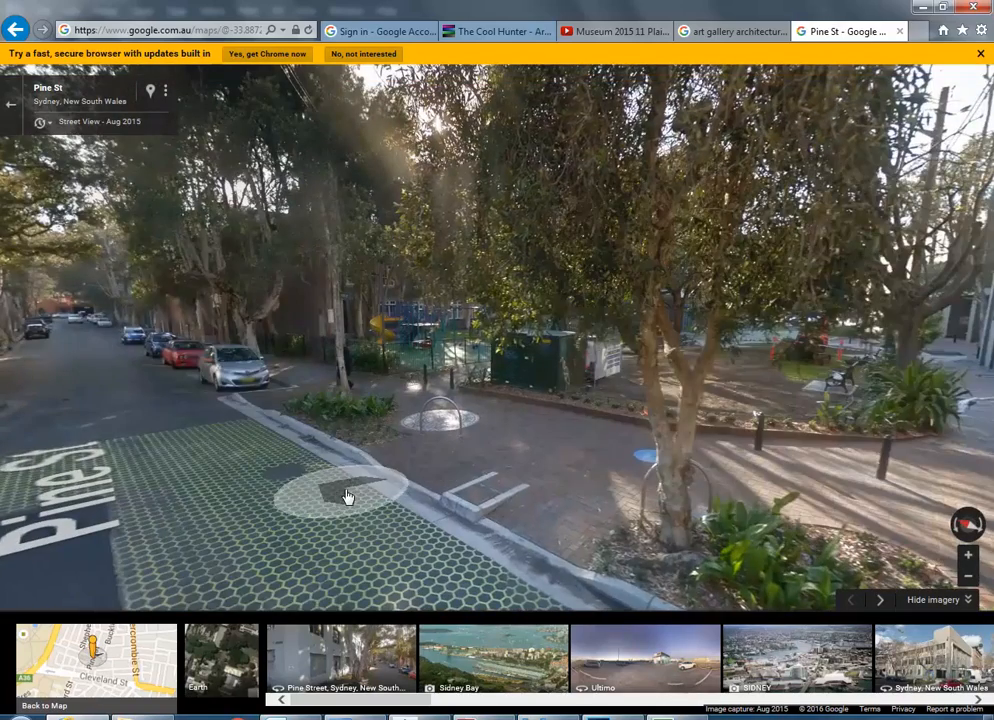
pyautogui.click(346, 497)
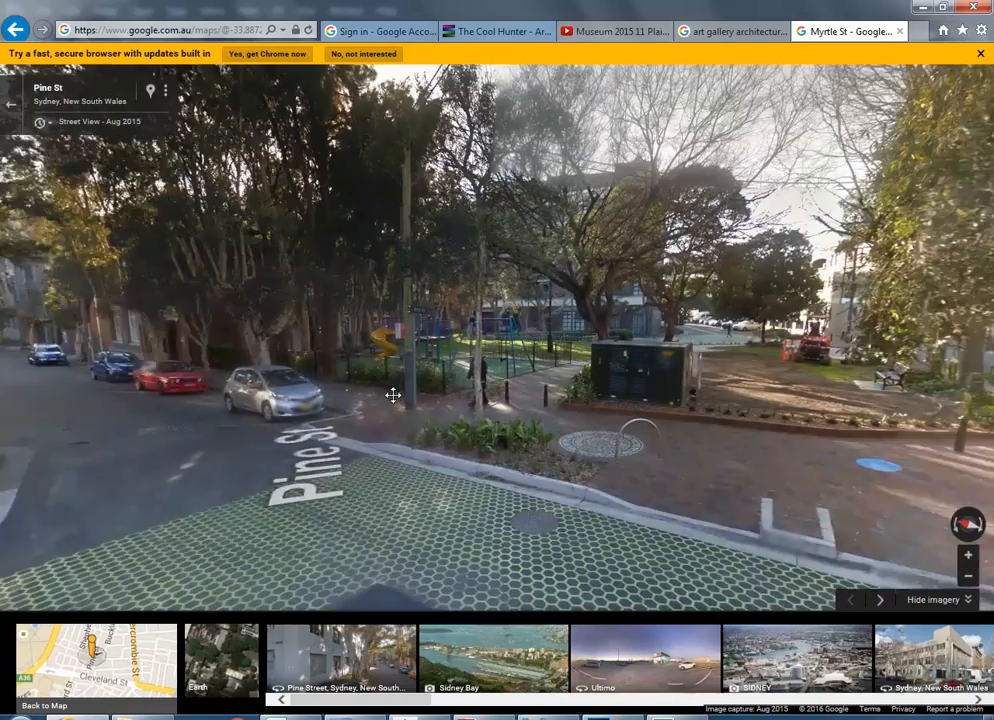
pyautogui.moveTo(393, 395); pyautogui.dragTo(347, 396)
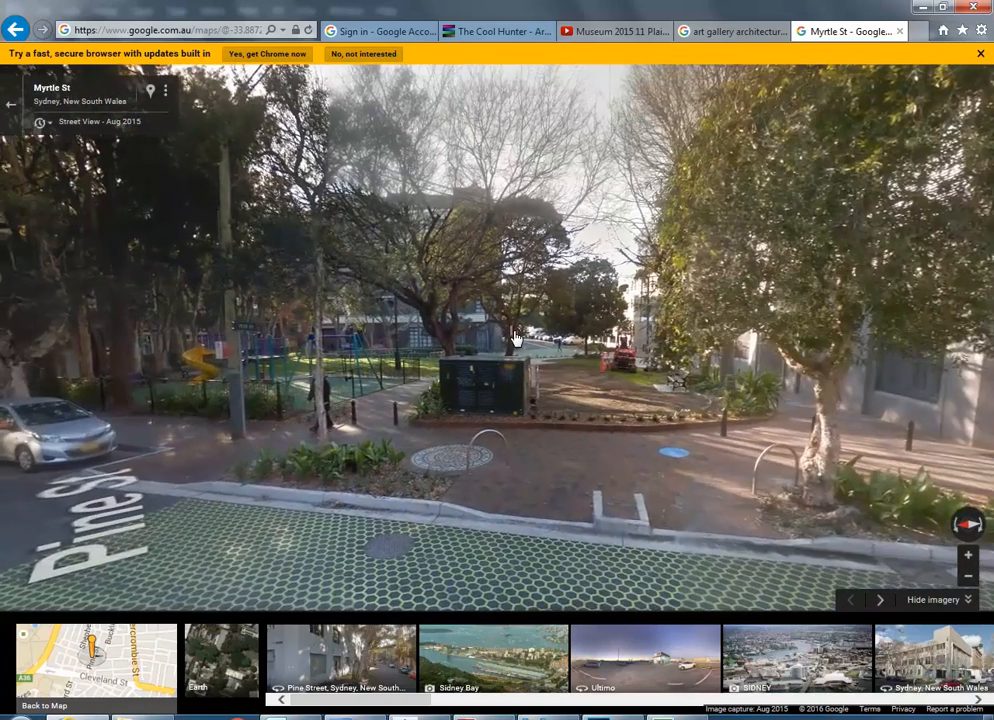
pyautogui.scroll(1, 517, 336)
pyautogui.moveTo(419, 461); pyautogui.dragTo(660, 491)
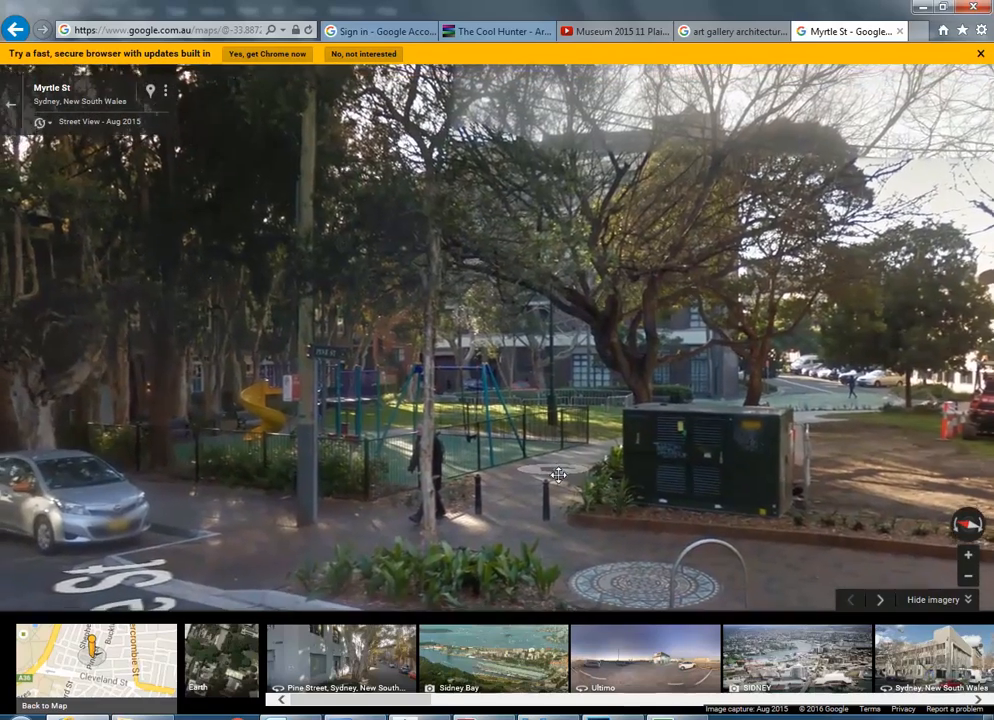
pyautogui.moveTo(558, 474); pyautogui.dragTo(676, 480)
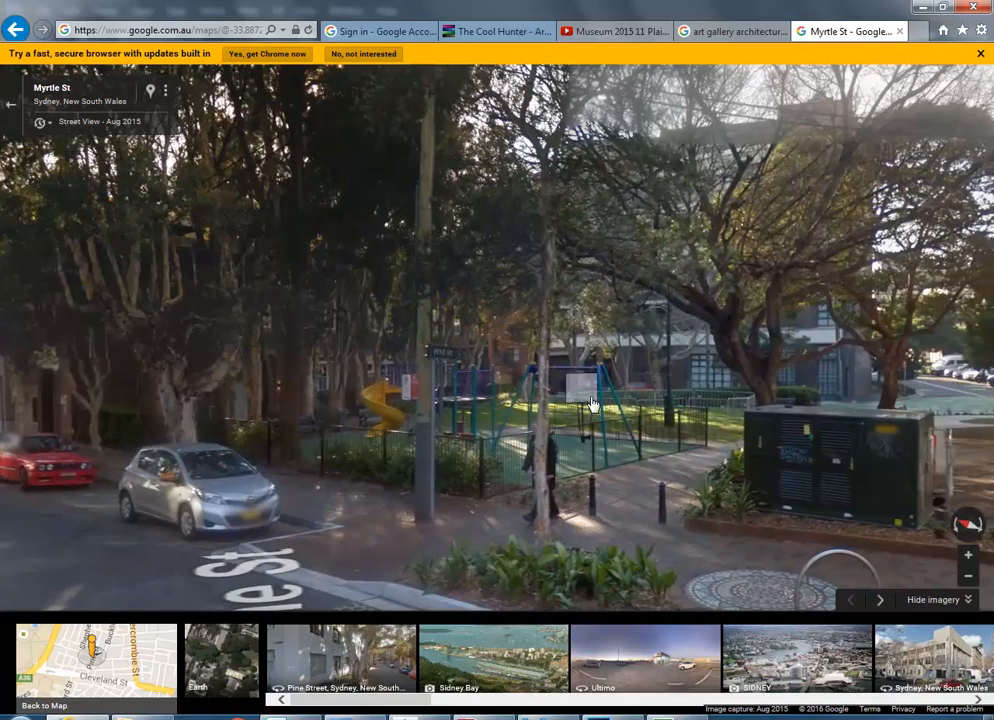
pyautogui.moveTo(439, 437); pyautogui.dragTo(306, 415)
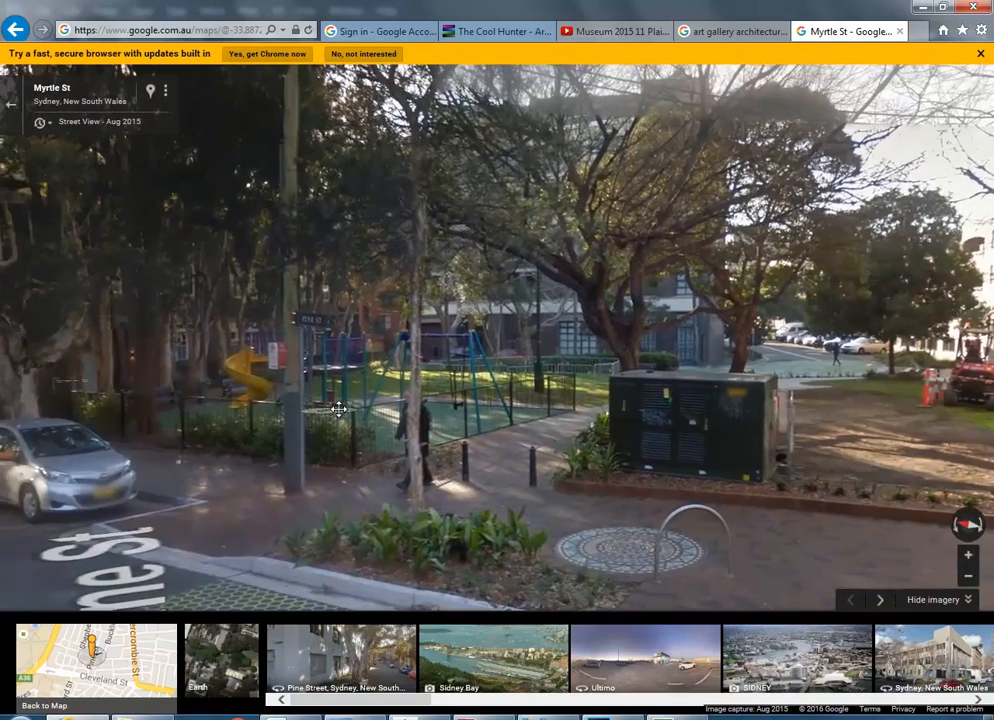
pyautogui.moveTo(496, 368); pyautogui.dragTo(306, 393)
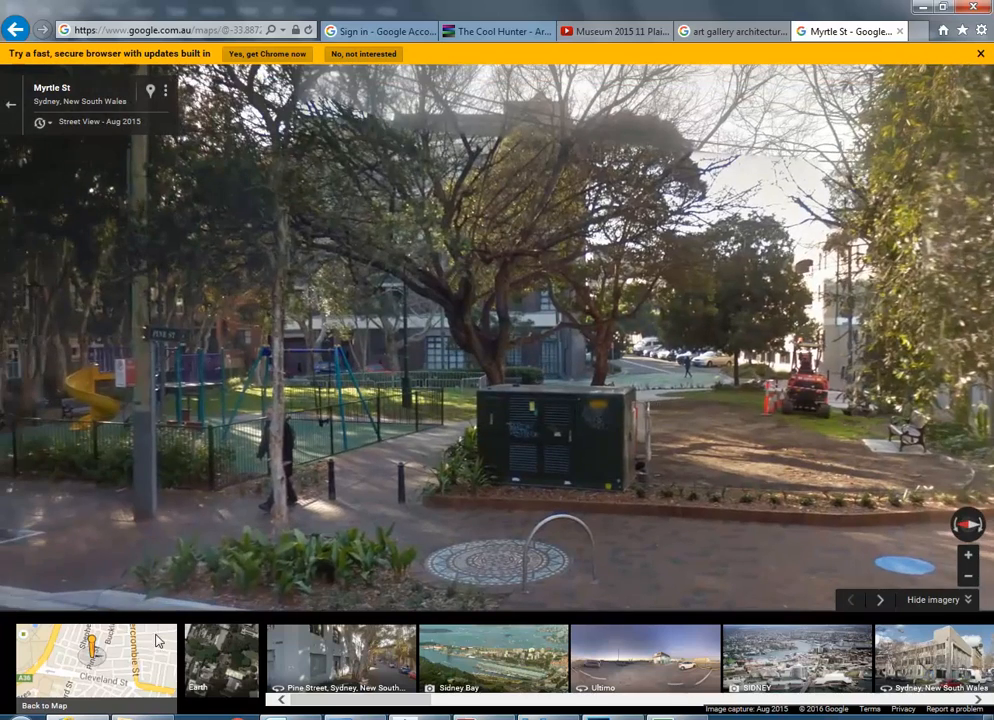
pyautogui.click(118, 714)
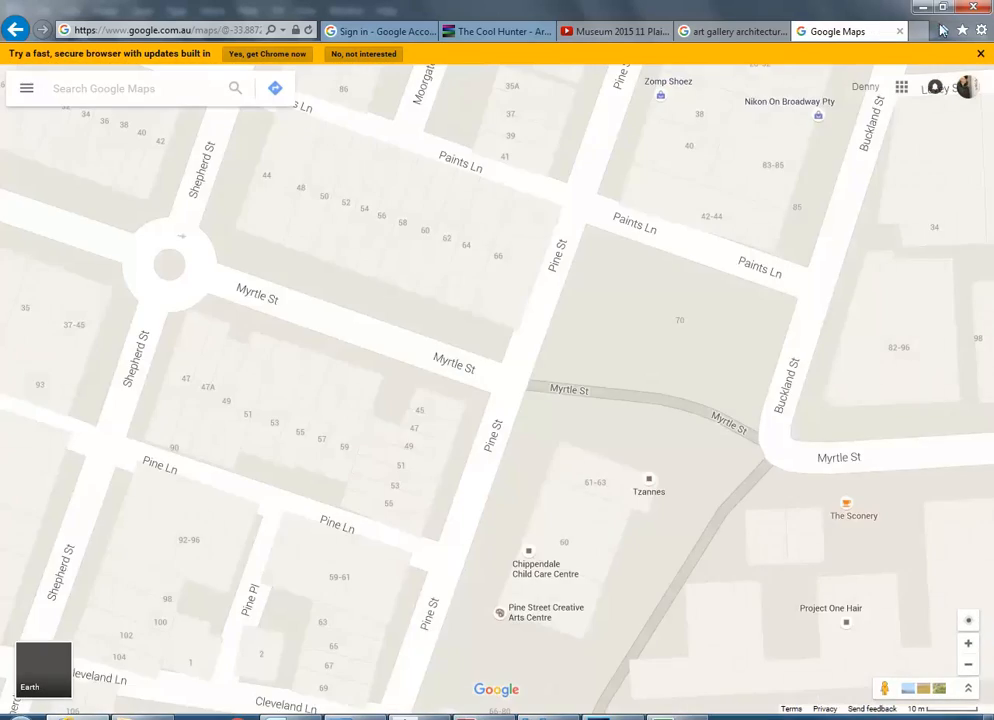
# - Search Google Images for "peace park chippendale" in a new browser tab
pyautogui.click(918, 31)
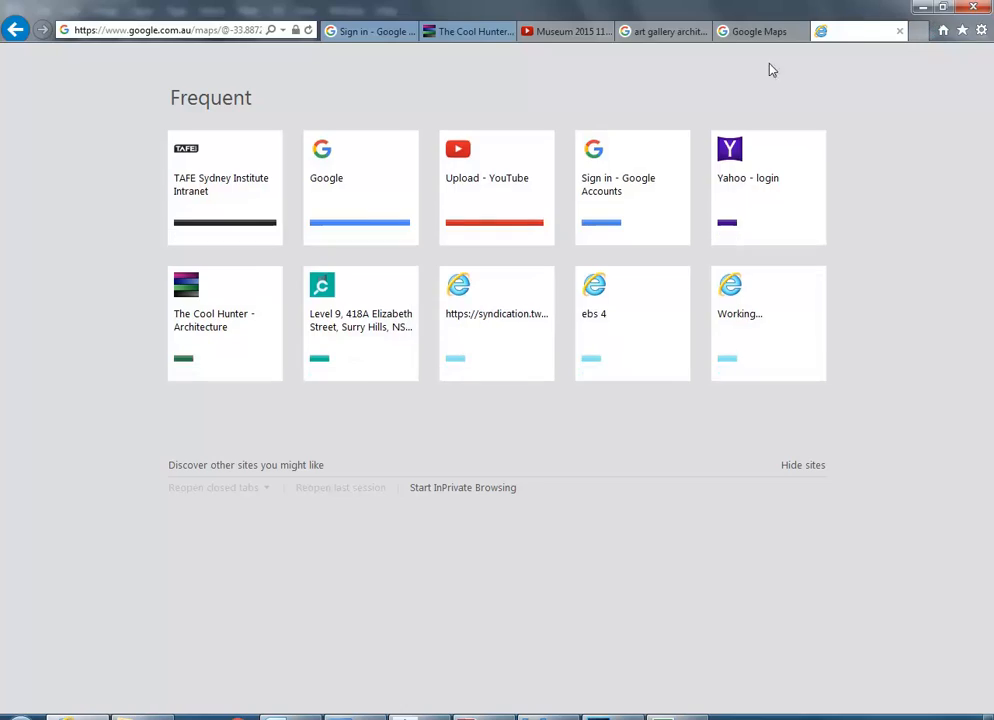
pyautogui.click(359, 214)
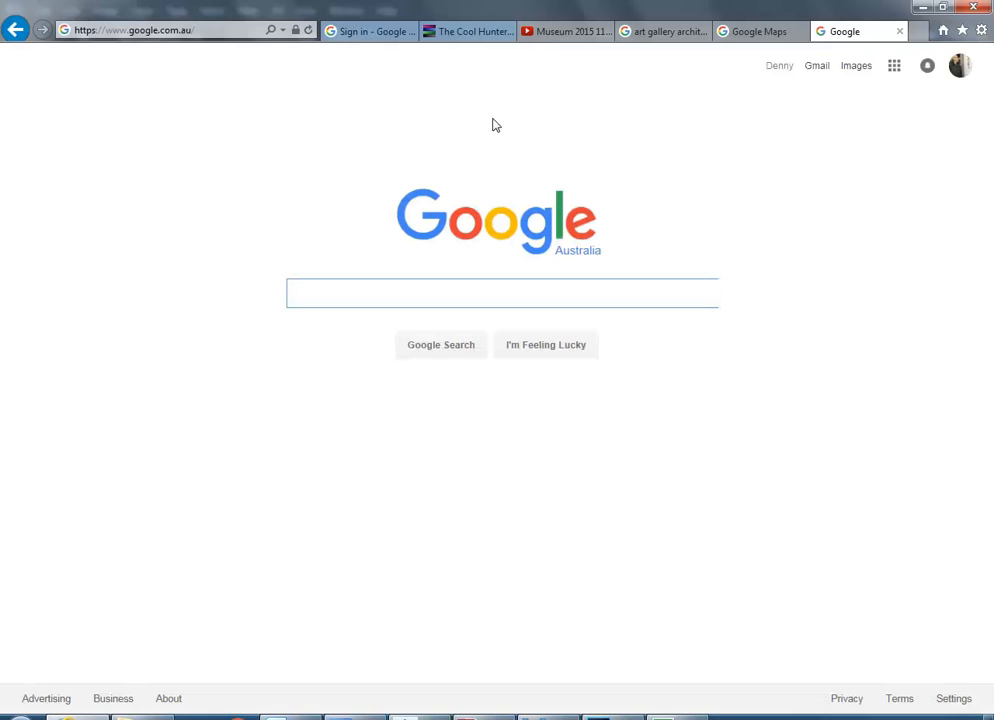
pyautogui.click(856, 68)
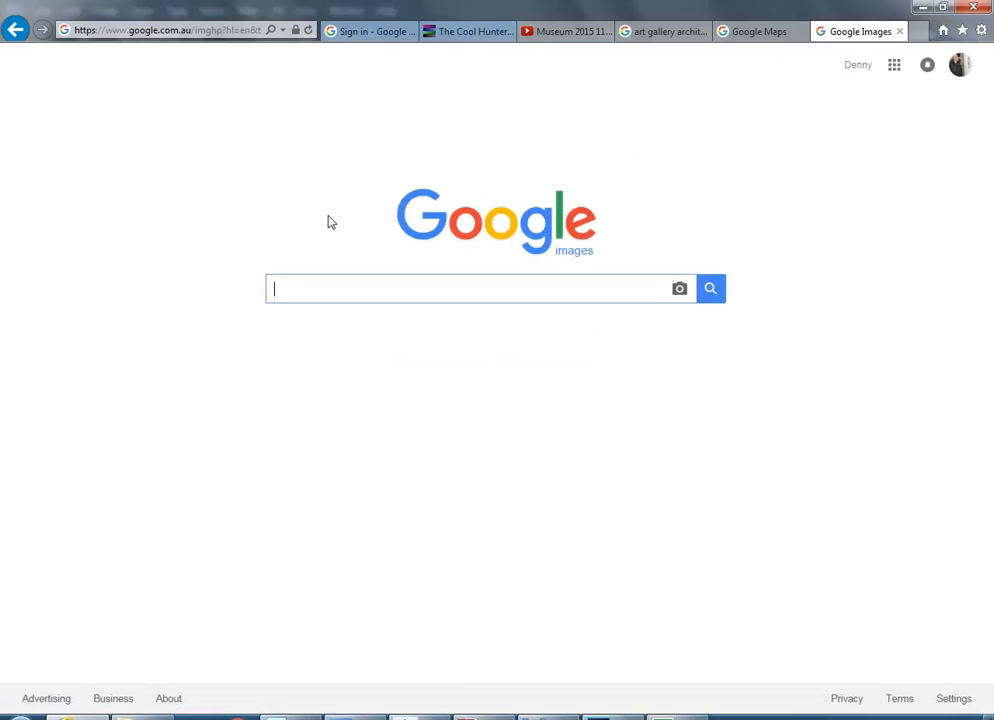
pyautogui.write('pea')
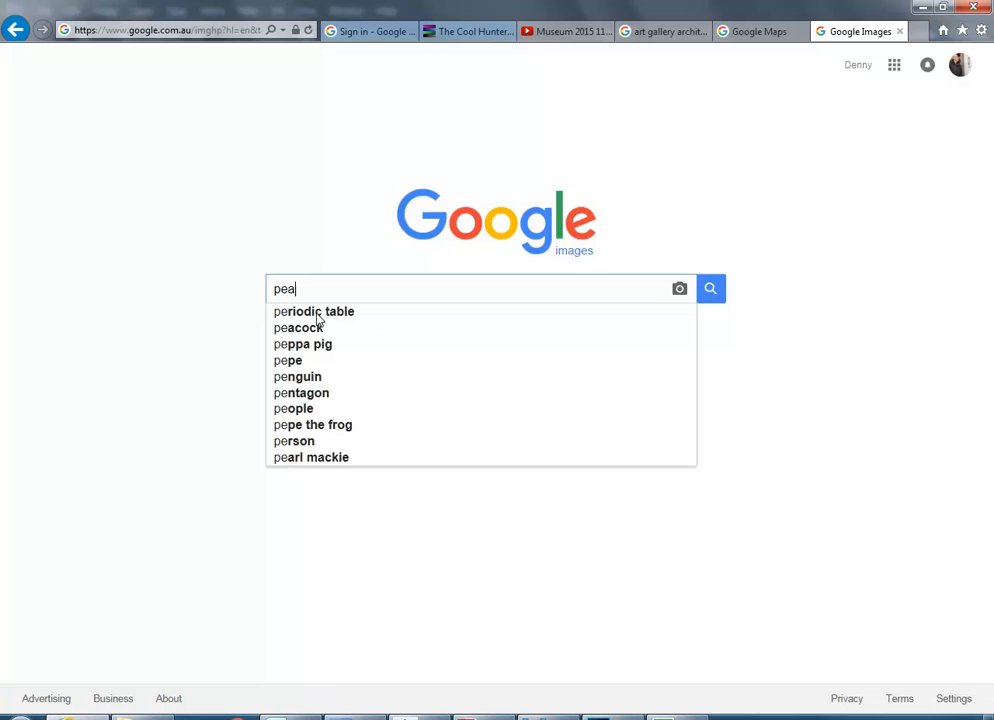
pyautogui.write('ce park ')
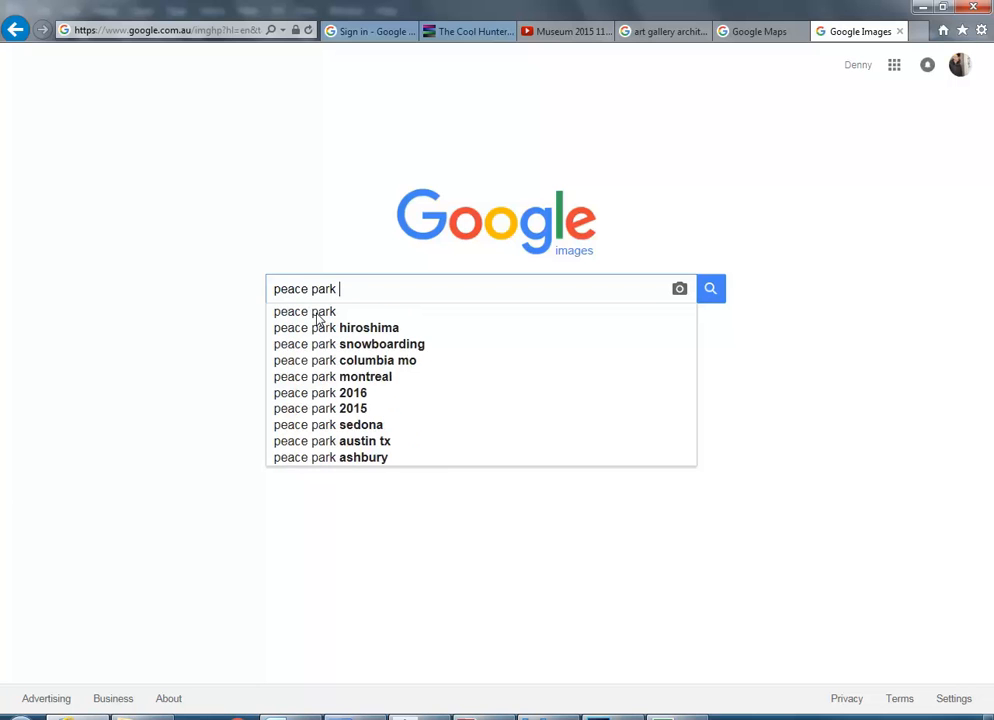
pyautogui.write('ch')
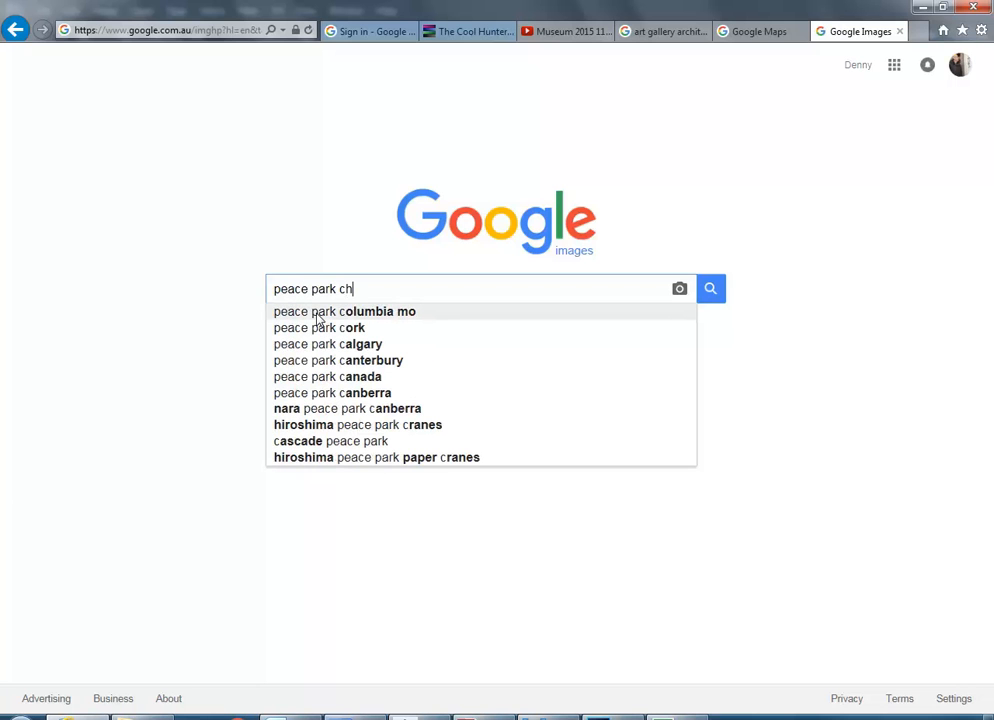
pyautogui.write('ippendale')
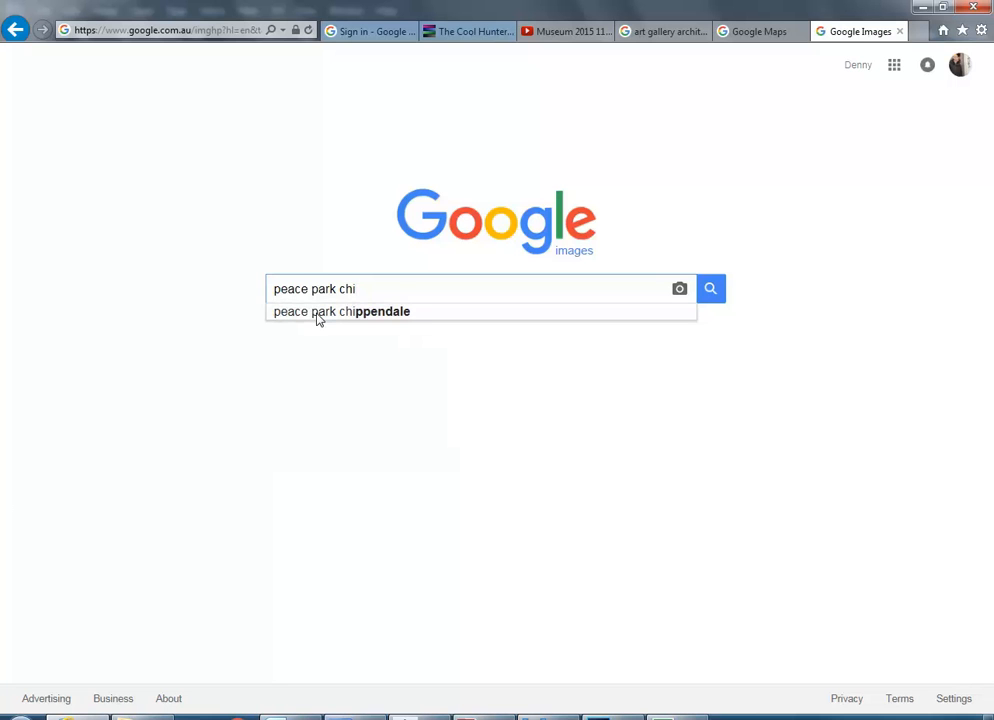
pyautogui.click(317, 312)
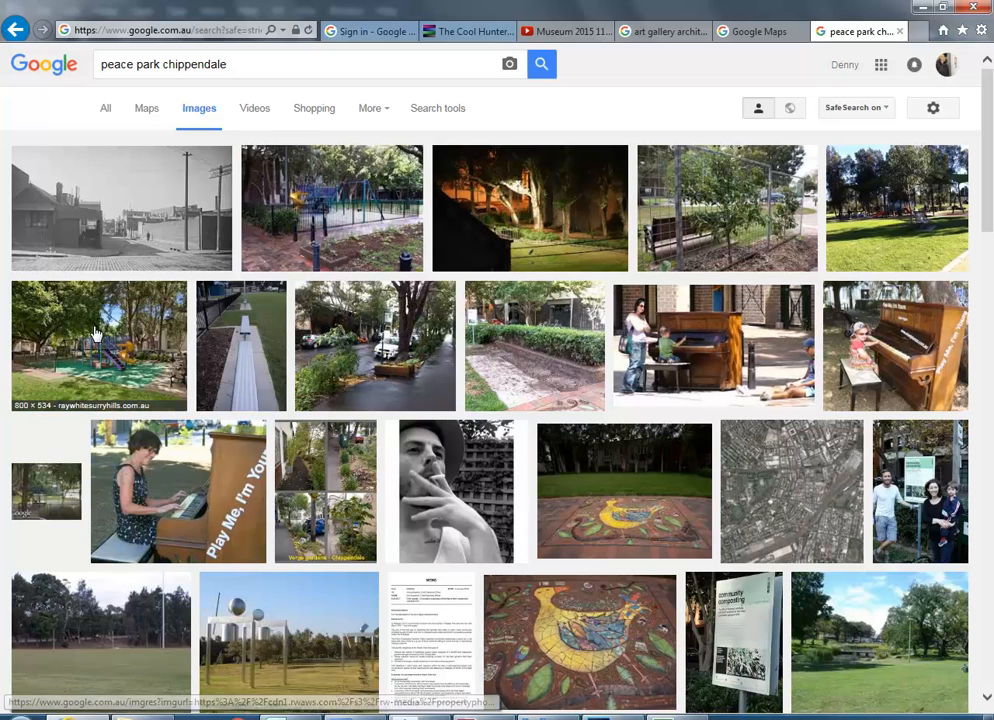
# - Open the 800 × 534 playground photo from raywhitesurryhills.com.au at full size and start saving the picture
pyautogui.click(110, 300)
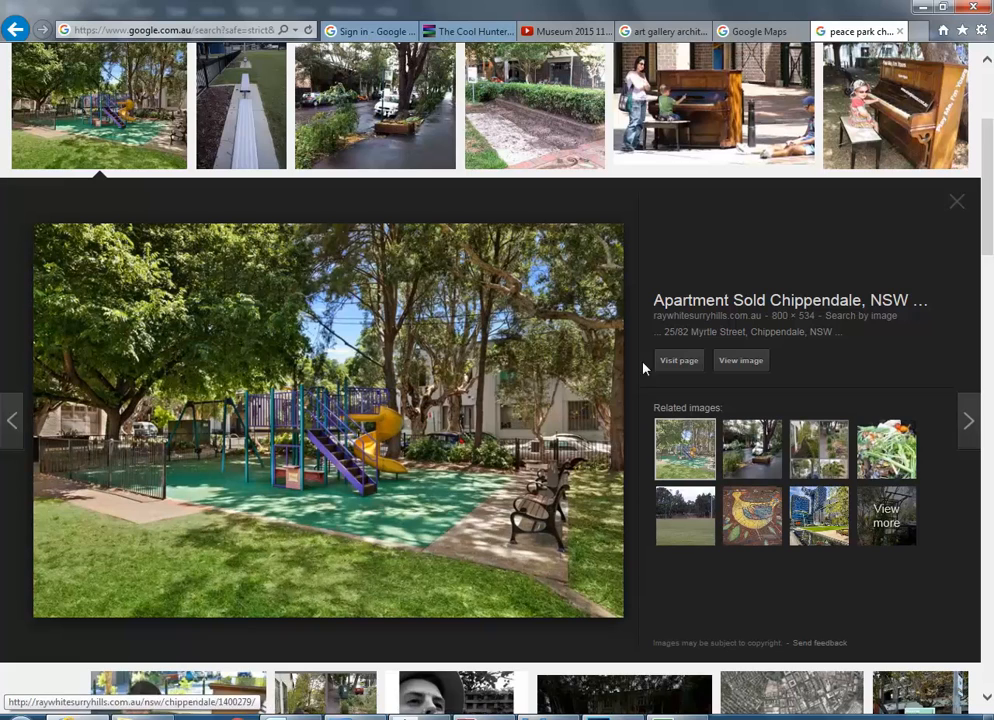
pyautogui.click(746, 363)
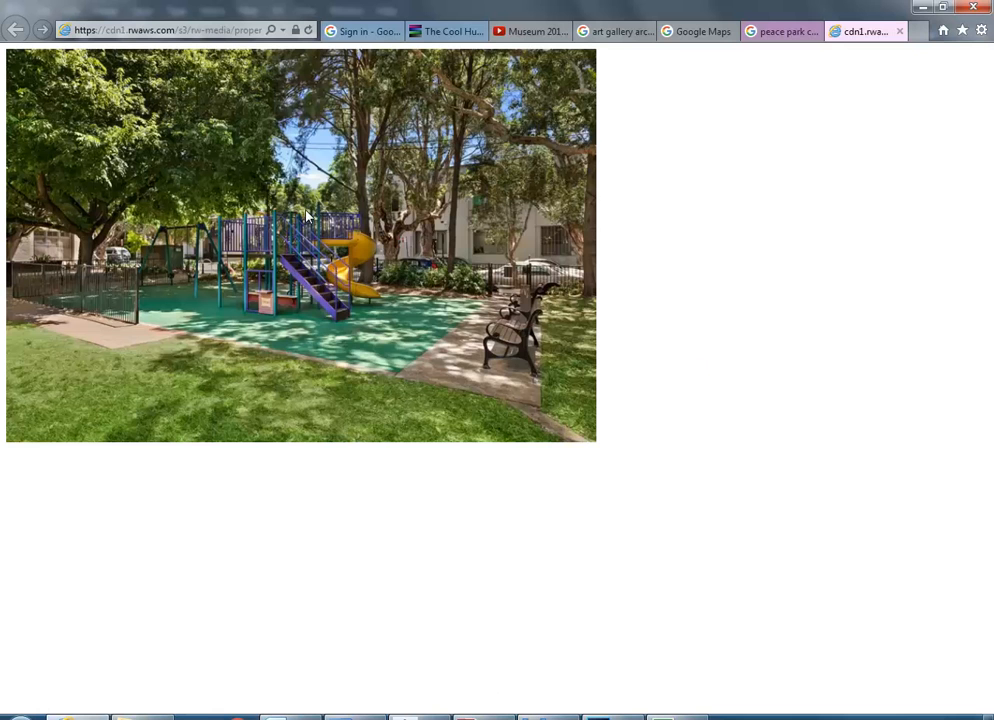
pyautogui.rightClick(307, 216)
pyautogui.click(337, 328)
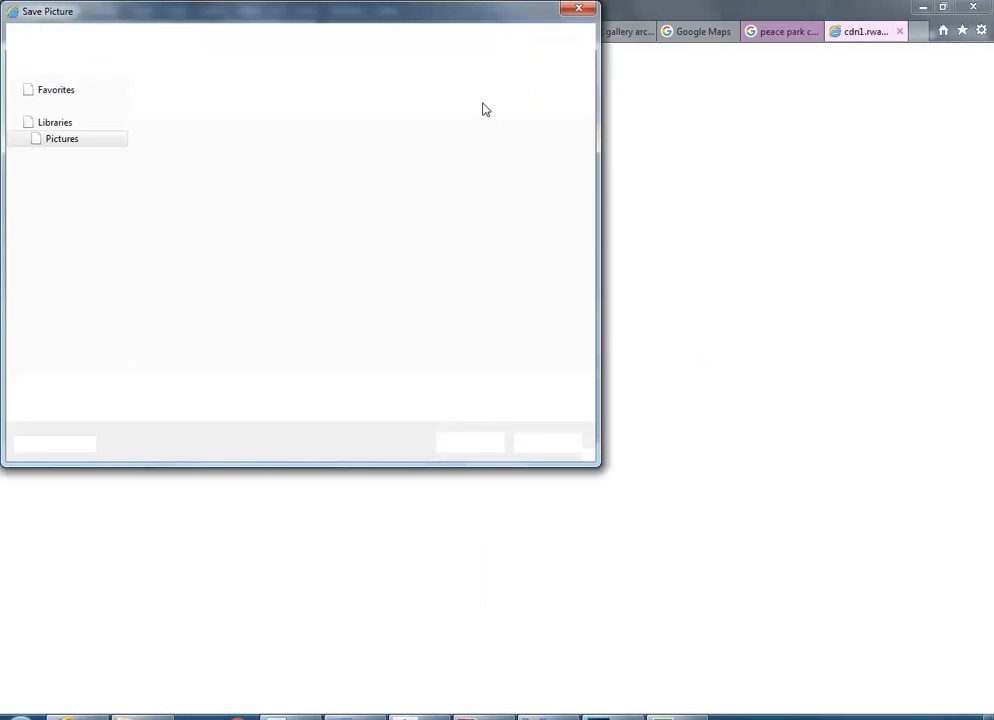
# - Set the save location to the BD2 IDST203A Vis Comm 3 folder inside EDU_DC_InteriorDesign on the StudentResources (P:) drive
pyautogui.click(77, 352)
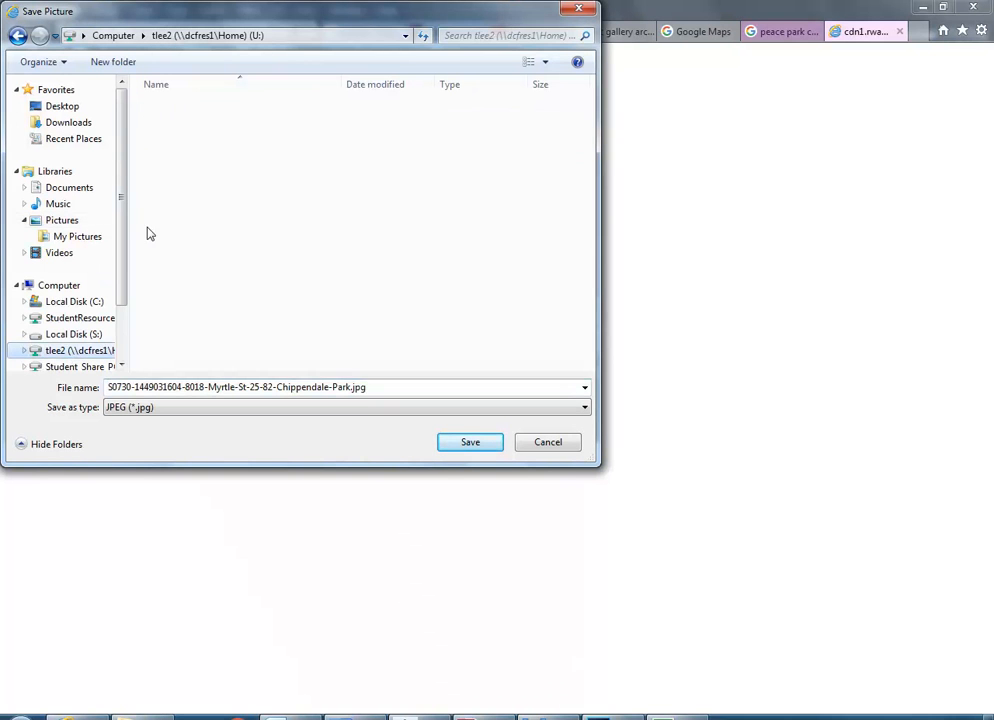
pyautogui.click(73, 334)
pyautogui.click(68, 317)
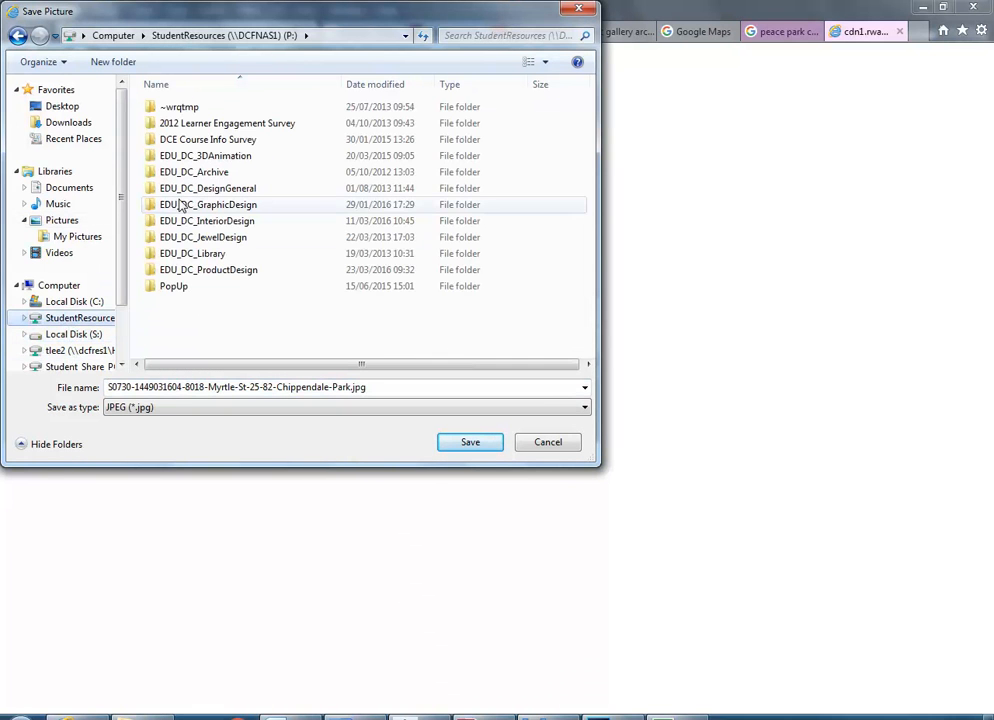
pyautogui.doubleClick(183, 225)
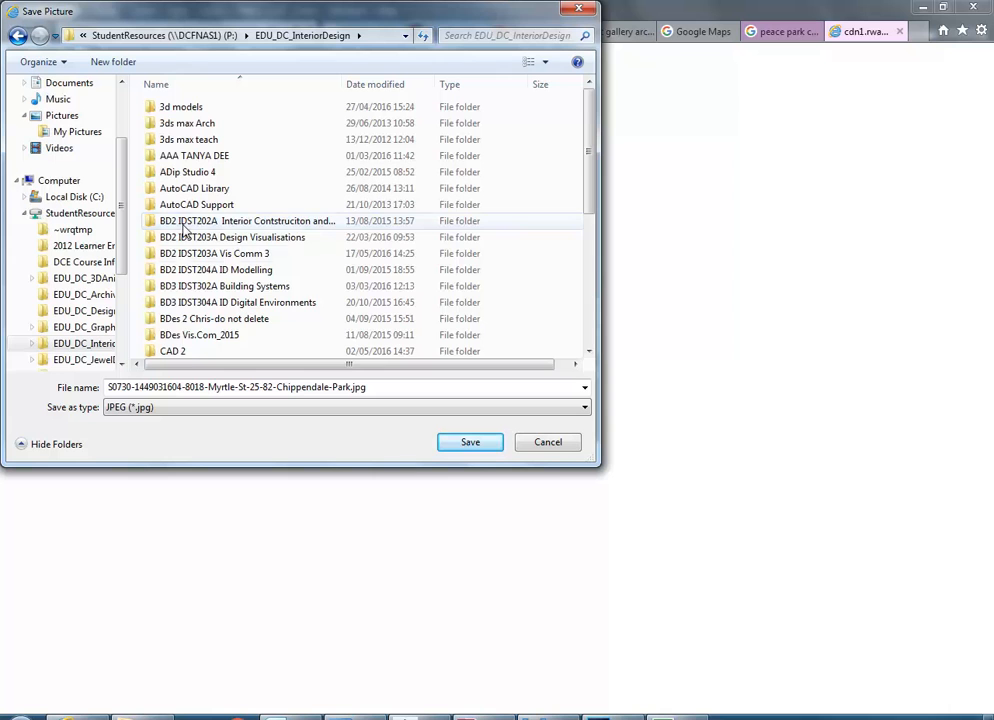
pyautogui.click(185, 349)
pyautogui.scroll(-1, 187, 190)
pyautogui.scroll(1, 189, 141)
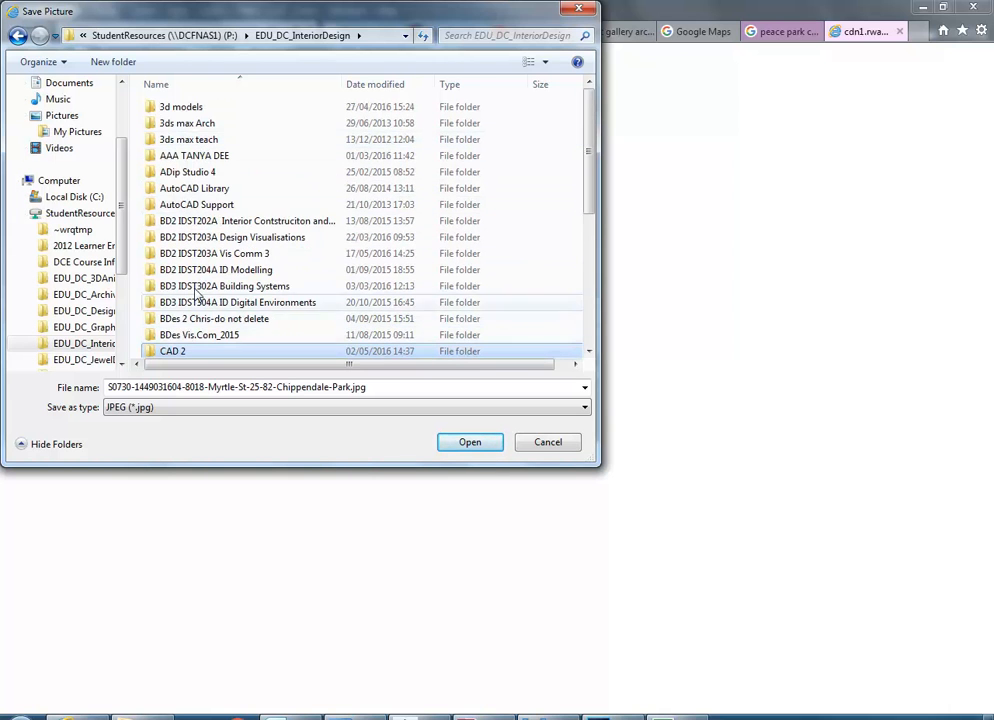
pyautogui.click(193, 256)
pyautogui.doubleClick(193, 256)
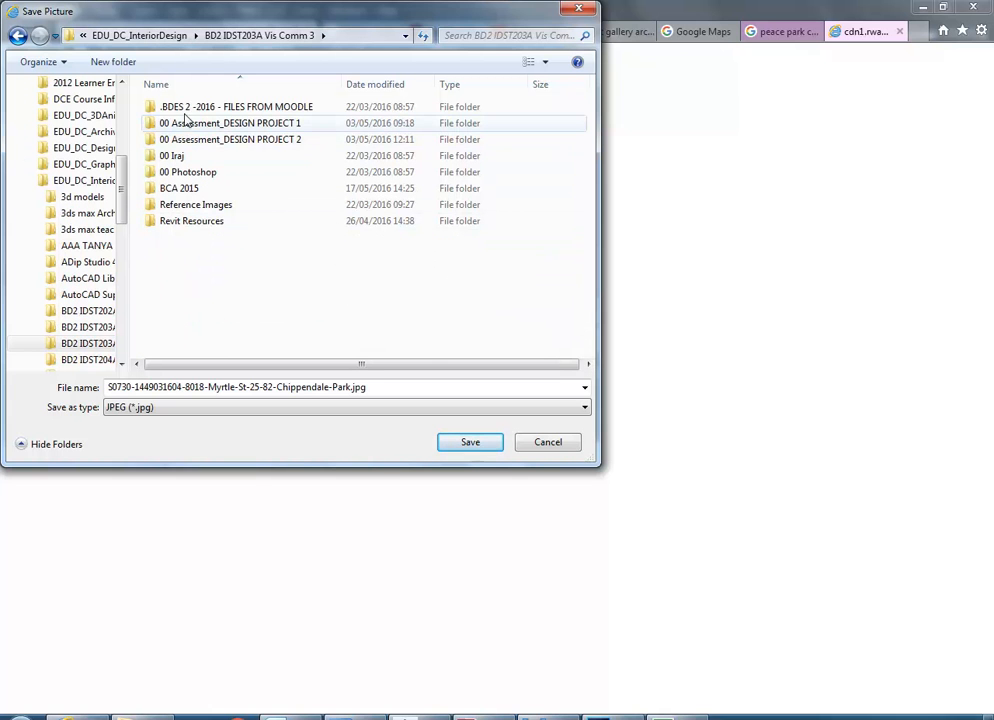
# - Save the park photo as a JPEG under its suggested name in the Revit Resources > MyrtleSt Project folder
pyautogui.click(180, 224)
pyautogui.doubleClick(178, 222)
pyautogui.click(178, 124)
pyautogui.doubleClick(178, 124)
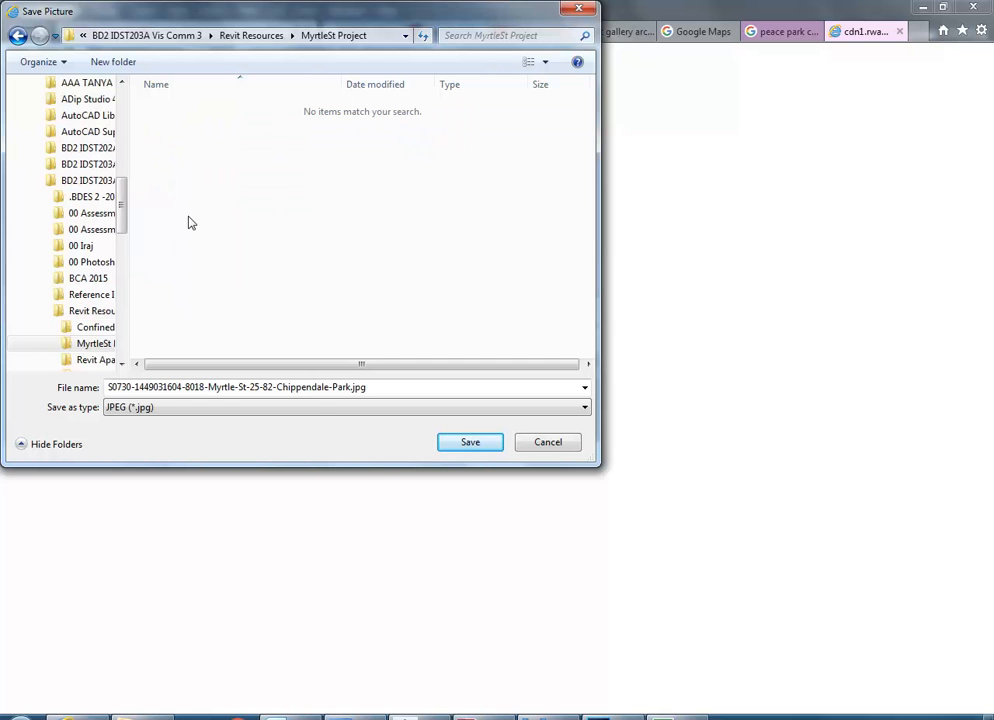
pyautogui.click(452, 445)
# - In Photoshop, create a 1280 × 960 pixel, 72 ppi document from the Clipboard preset and paste the Myrtle St Street View screenshot
pyautogui.click(613, 716)
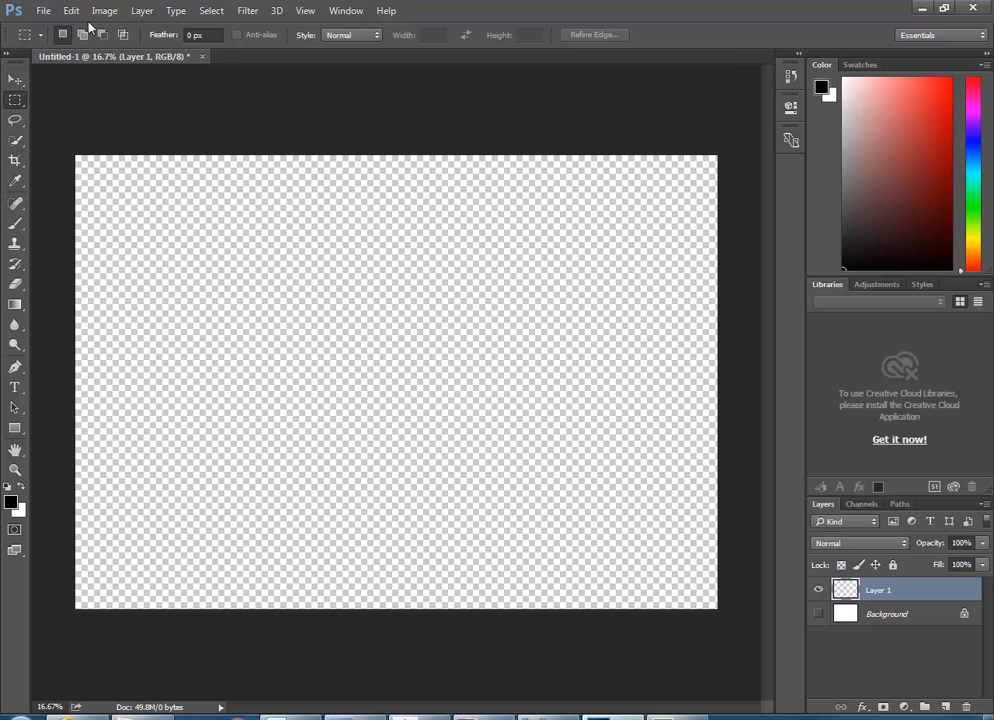
pyautogui.click(43, 10)
pyautogui.click(55, 27)
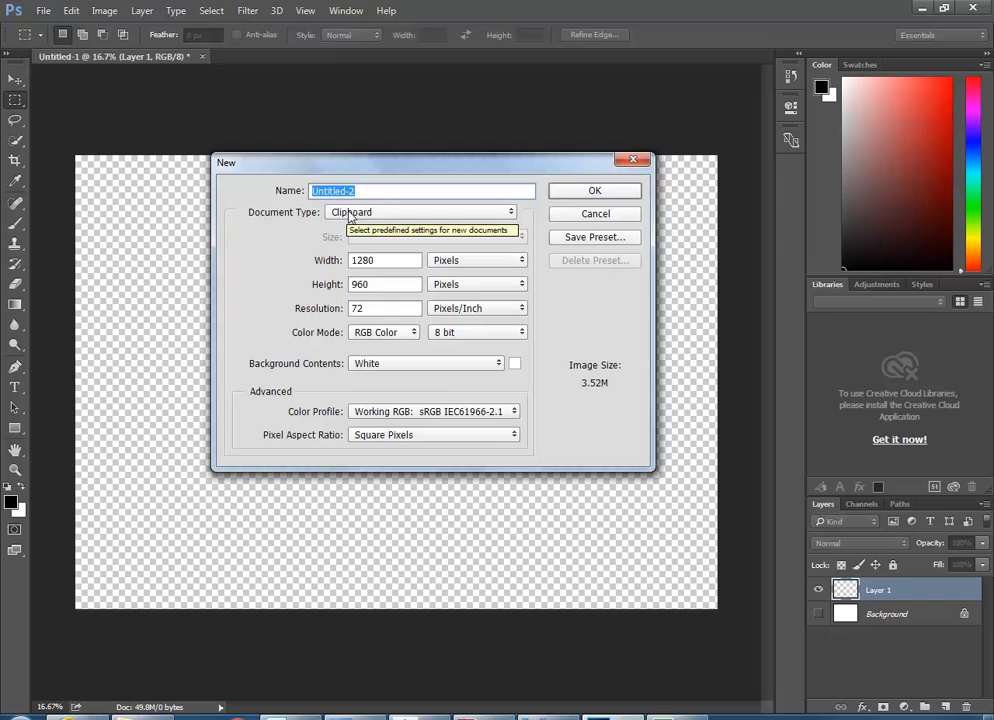
pyautogui.click(589, 193)
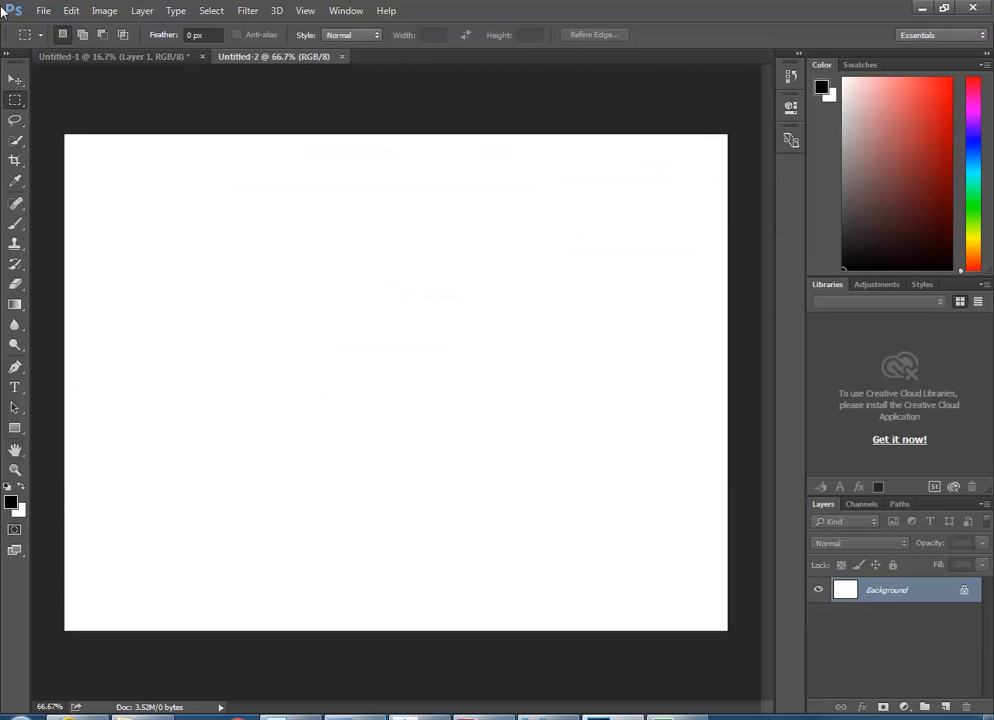
pyautogui.click(70, 10)
pyautogui.click(117, 146)
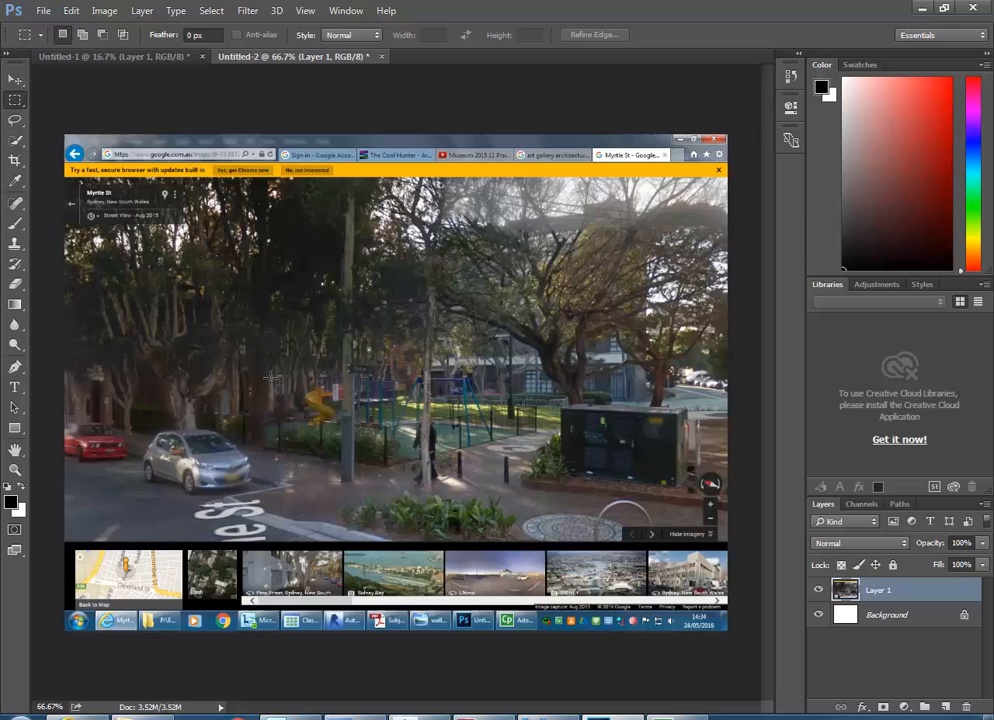
# - Crop the pasted screenshot to the street scene, removing the browser frame, thumbnail strip, taskbar and the yellow line along the upper edge
pyautogui.click(15, 160)
pyautogui.moveTo(62, 130); pyautogui.dragTo(67, 157)
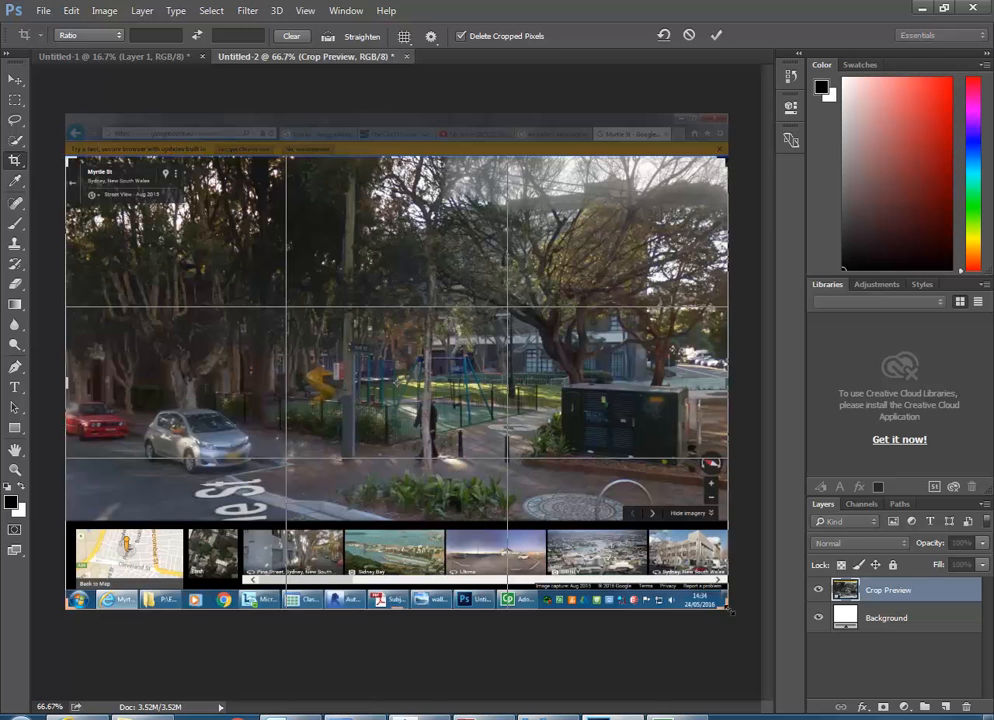
pyautogui.moveTo(725, 612); pyautogui.dragTo(704, 502)
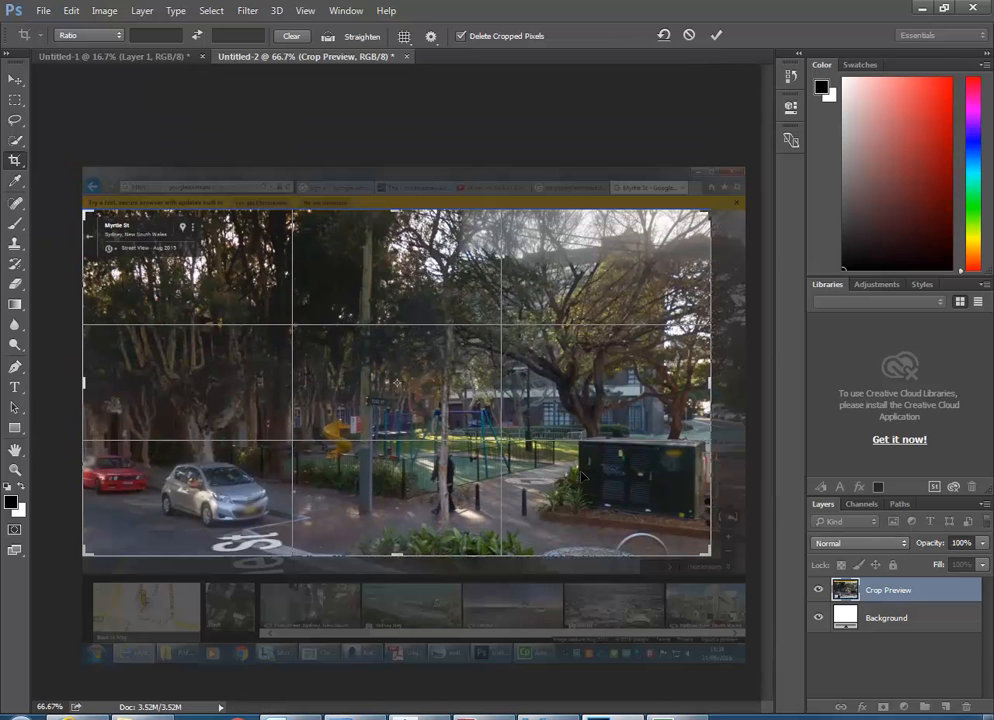
pyautogui.press('Return')
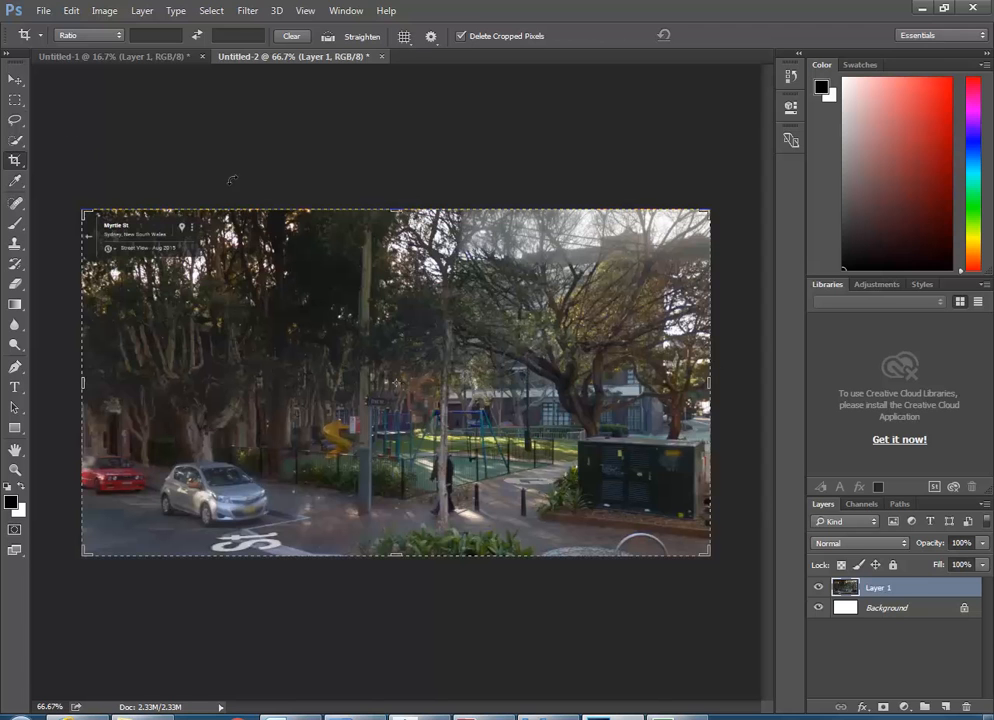
pyautogui.moveTo(397, 211); pyautogui.dragTo(400, 210)
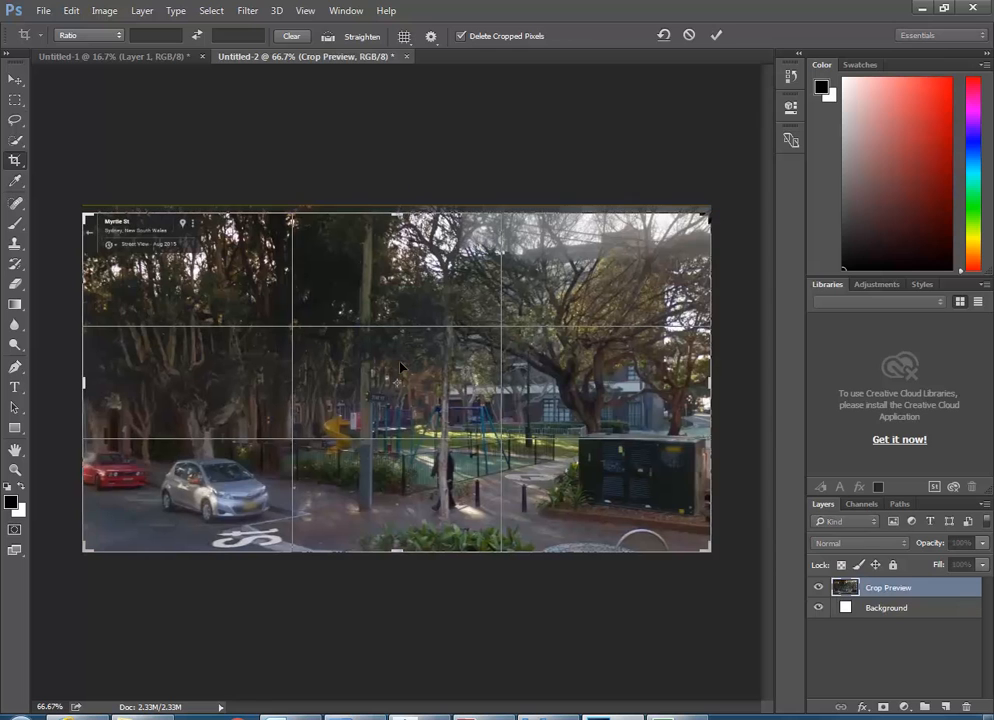
pyautogui.press('Return')
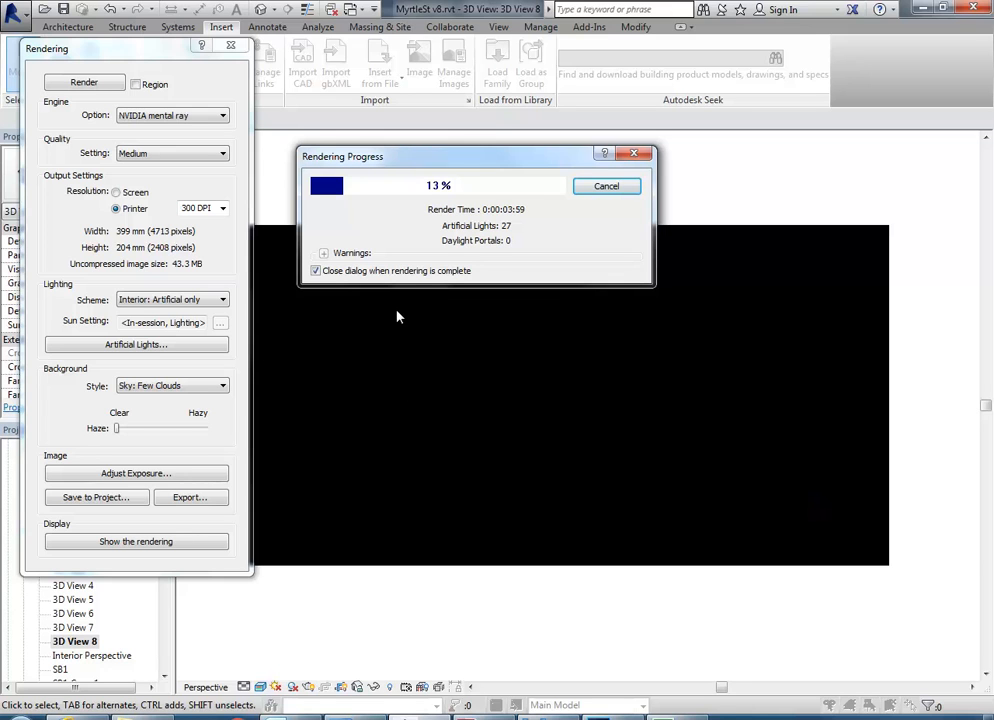
# - In Revit, cancel the running 300 DPI render and render 3D View 8 again at Screen resolution
pyautogui.click(604, 188)
pyautogui.click(532, 367)
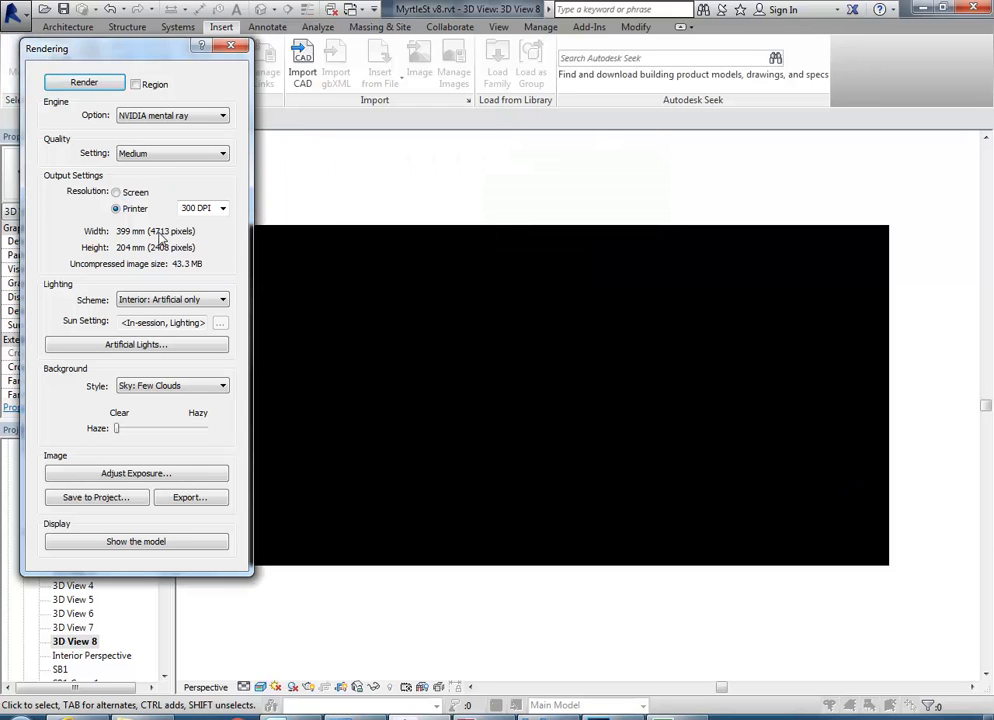
pyautogui.click(116, 192)
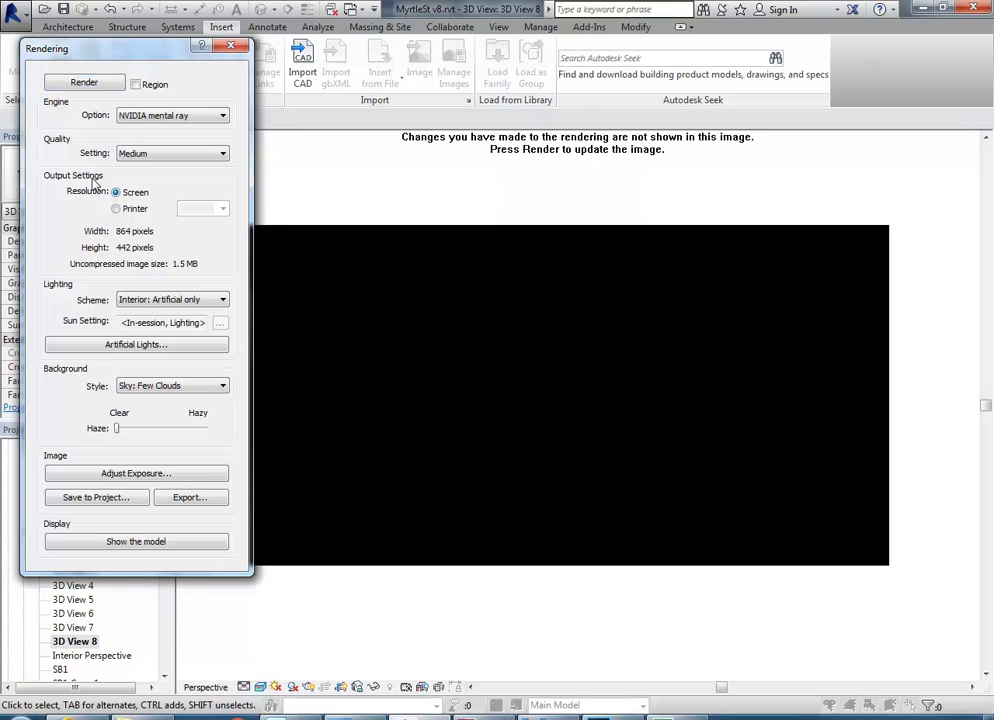
pyautogui.click(85, 84)
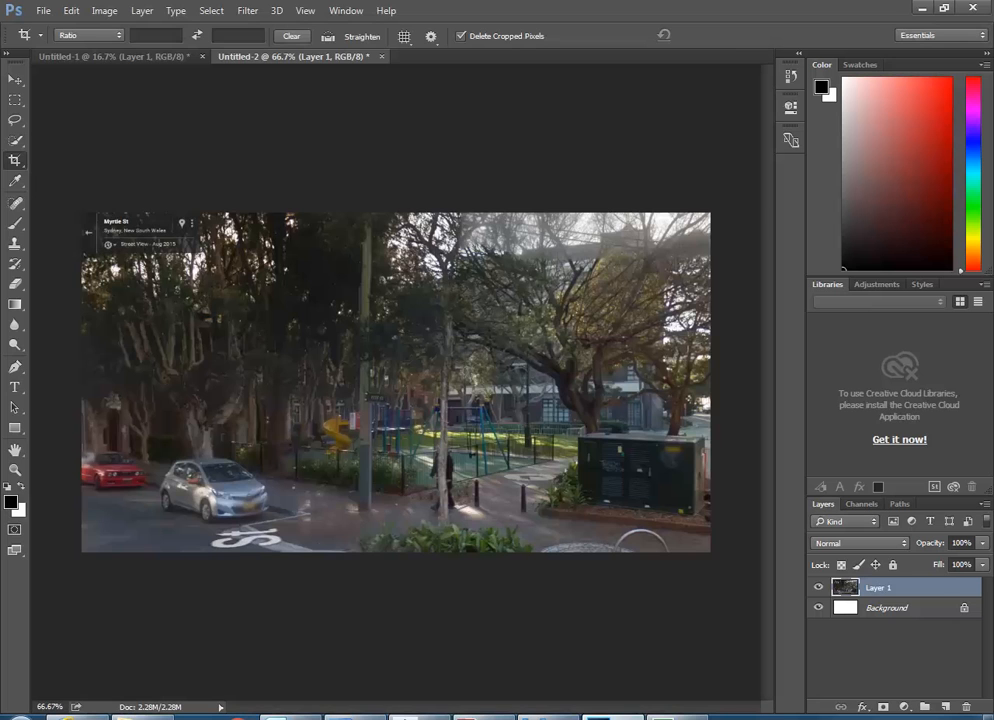
pyautogui.moveTo(481, 714)
pyautogui.click(41, 11)
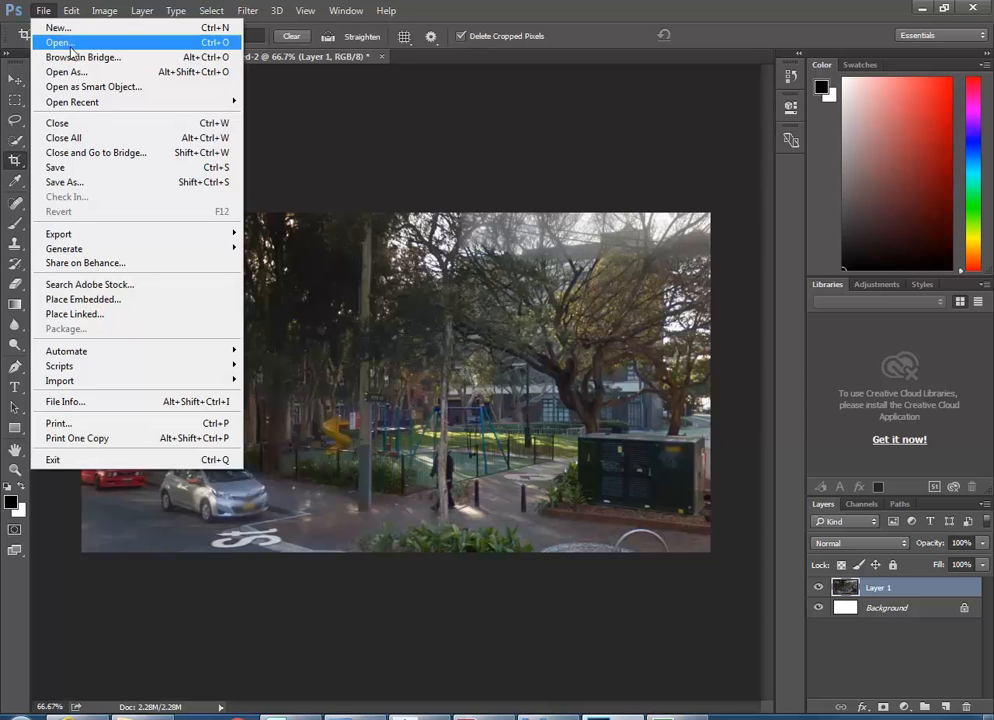
pyautogui.click(41, 11)
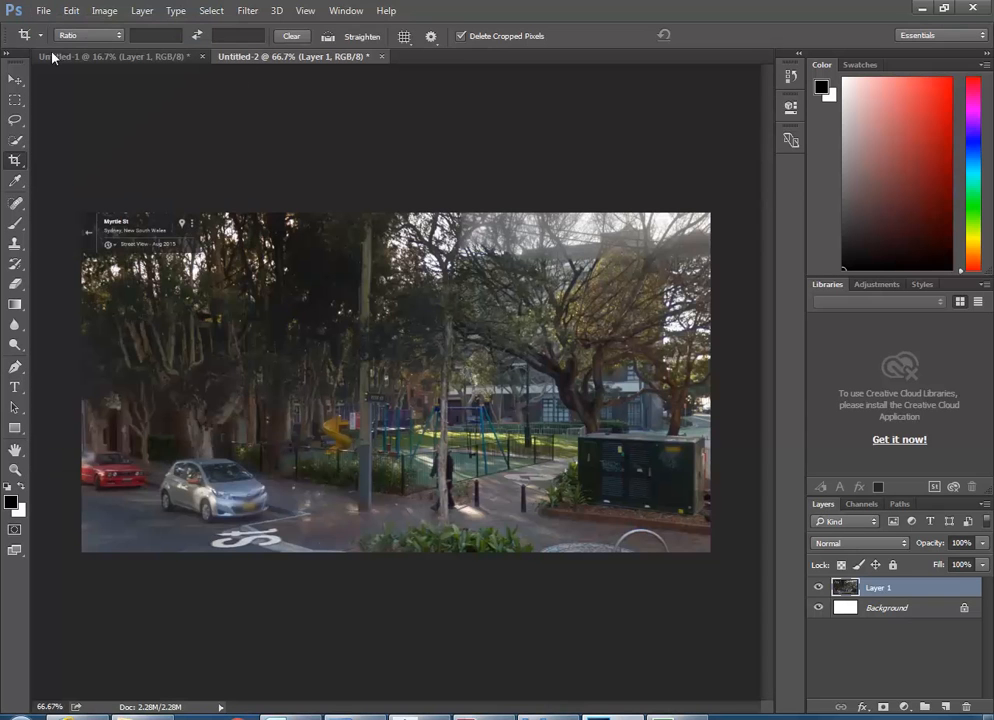
# - In a new browser tab, search Google for "alex hogrefe" and open the Visualizing Architecture website
pyautogui.hotkey('alt', 'Tab')
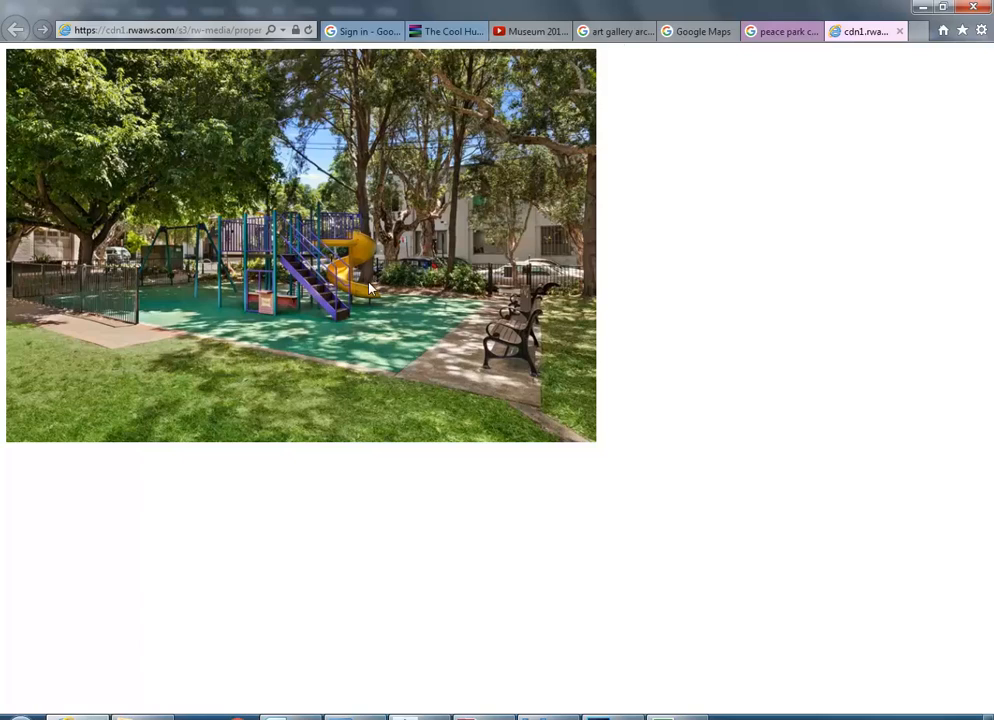
pyautogui.click(775, 32)
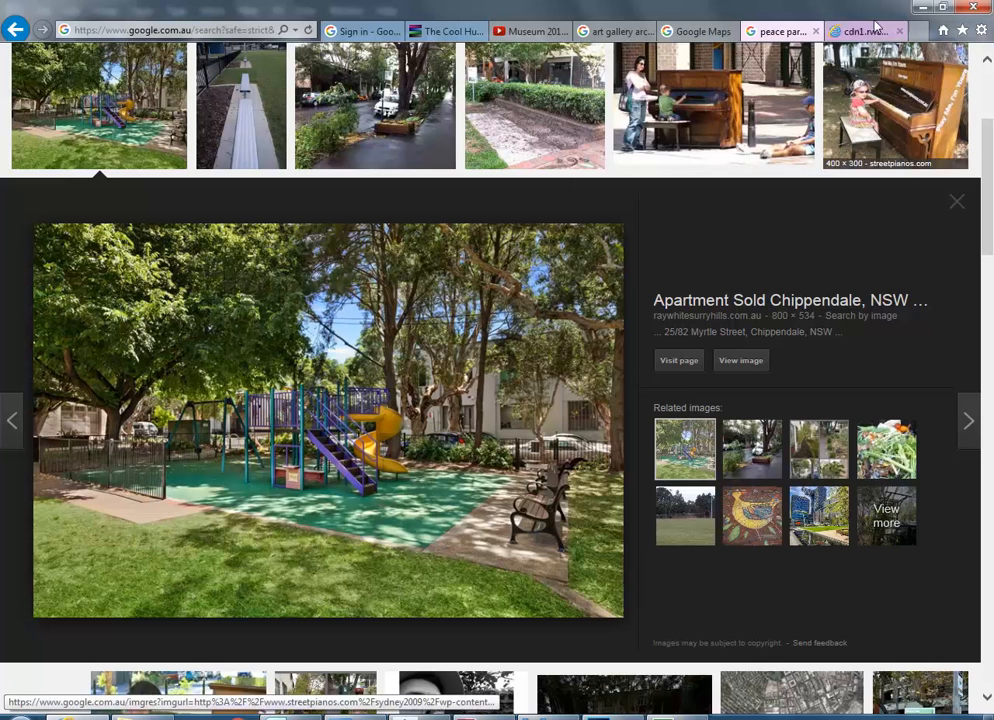
pyautogui.hotkey('ctrl', 't')
pyautogui.click(345, 215)
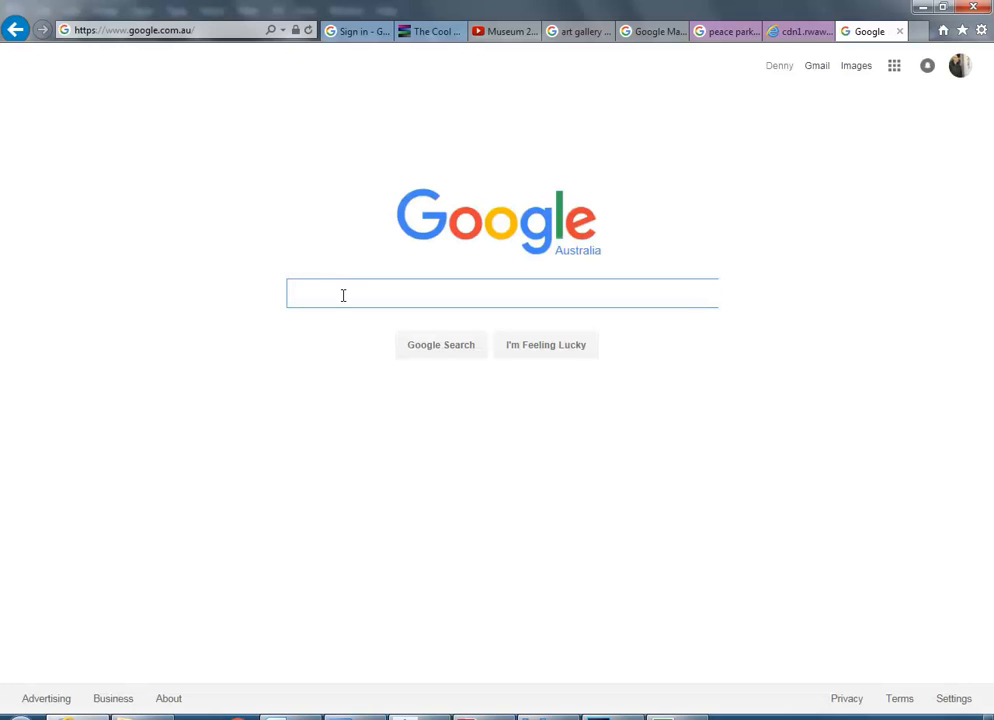
pyautogui.write('alex h')
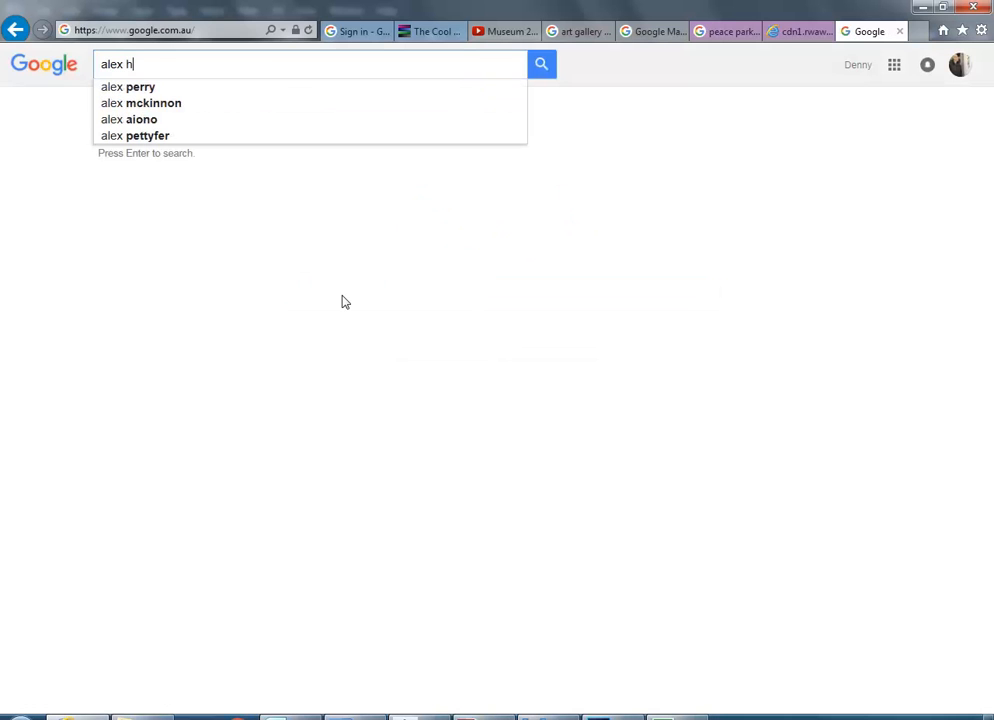
pyautogui.write('o')
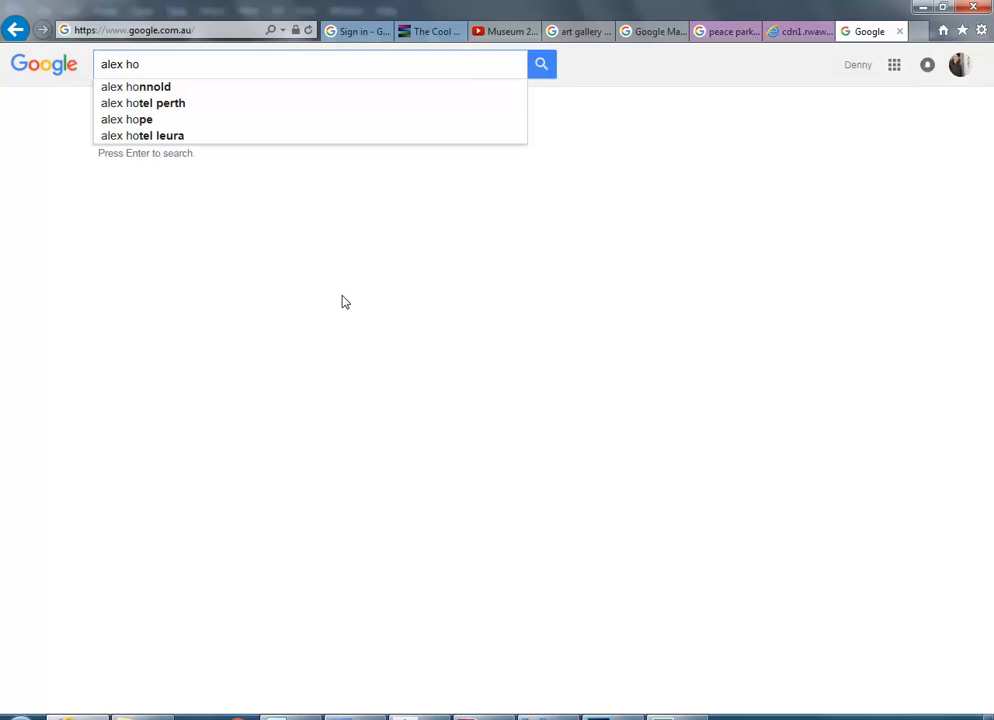
pyautogui.write('grefe')
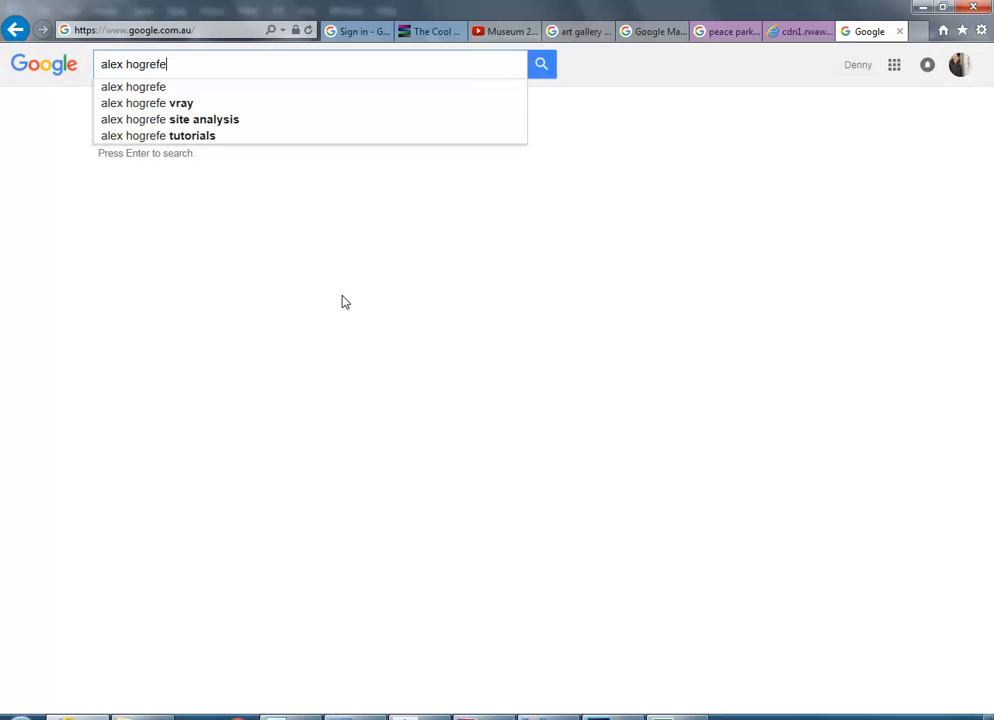
pyautogui.press('Return')
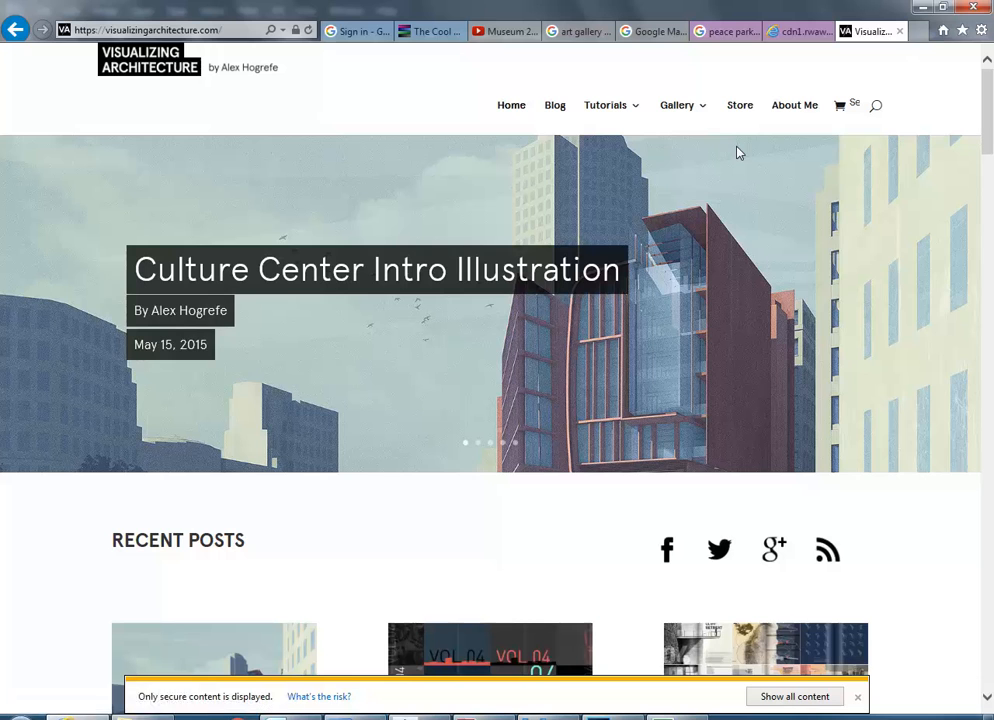
# - Open the site's tutorials list and look through the Interior Elevations tutorial with its sample image and video
pyautogui.click(606, 110)
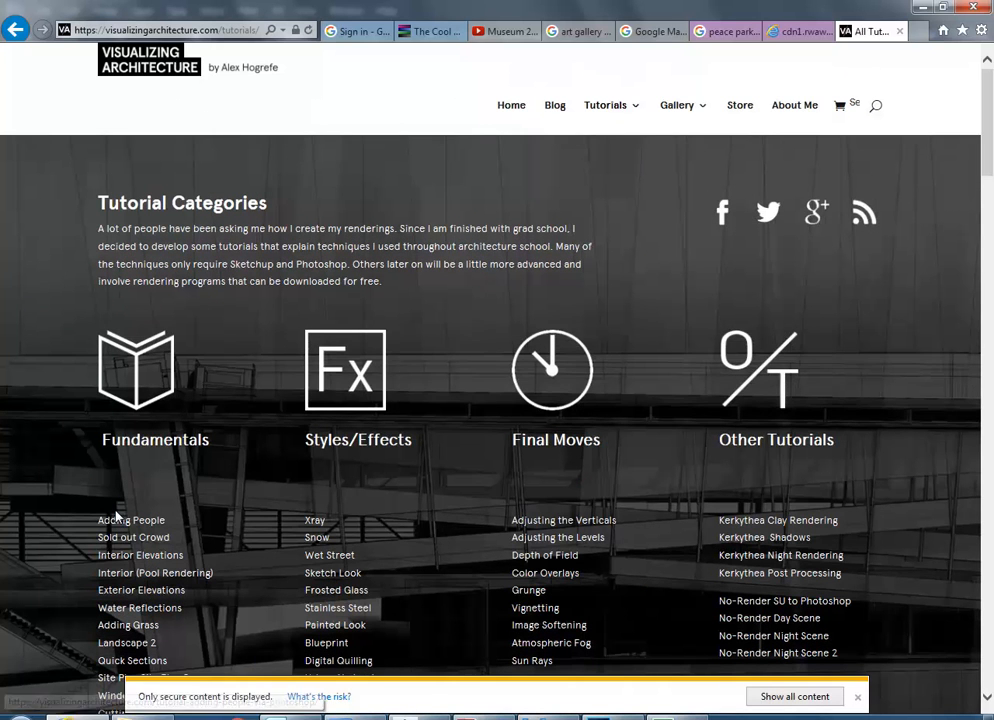
pyautogui.click(766, 692)
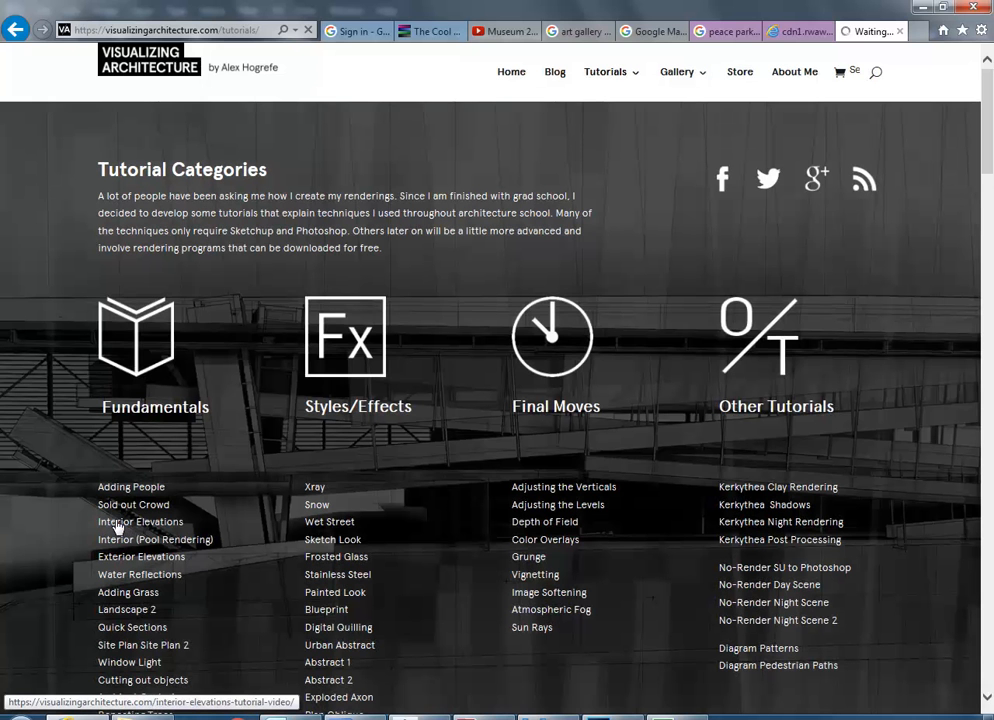
pyautogui.click(117, 522)
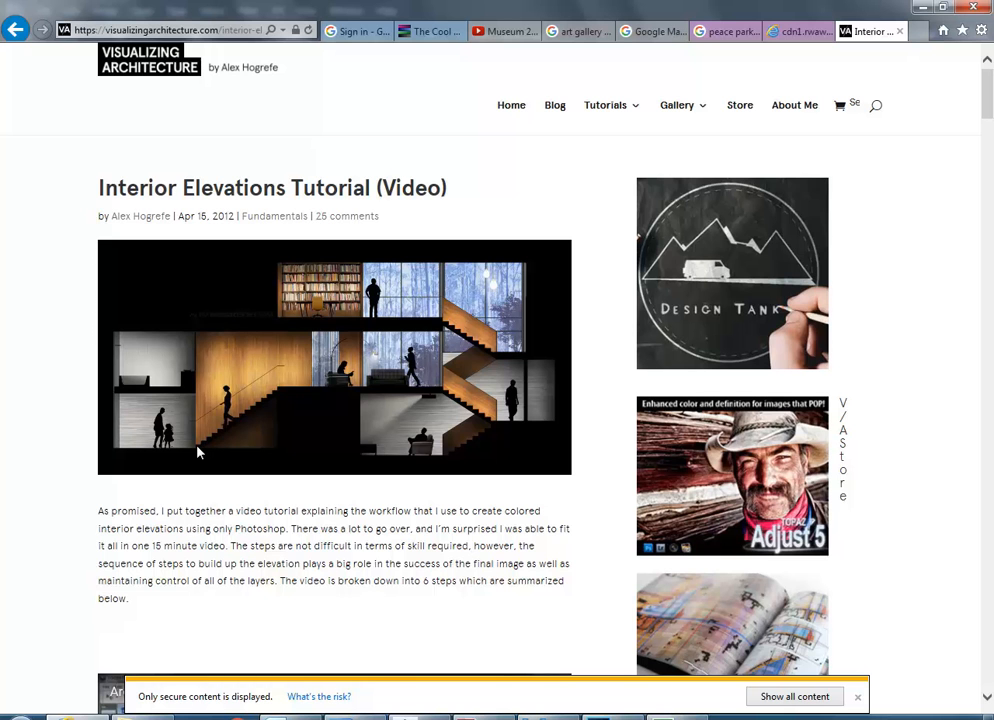
pyautogui.scroll(-4, 239, 527)
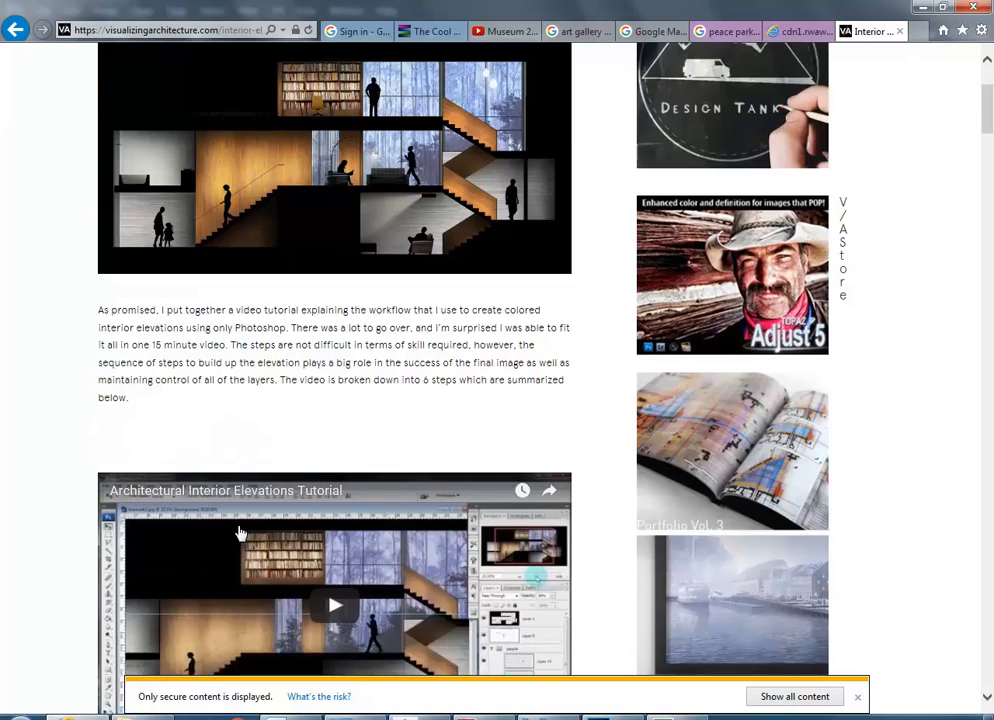
pyautogui.scroll(3, 240, 533)
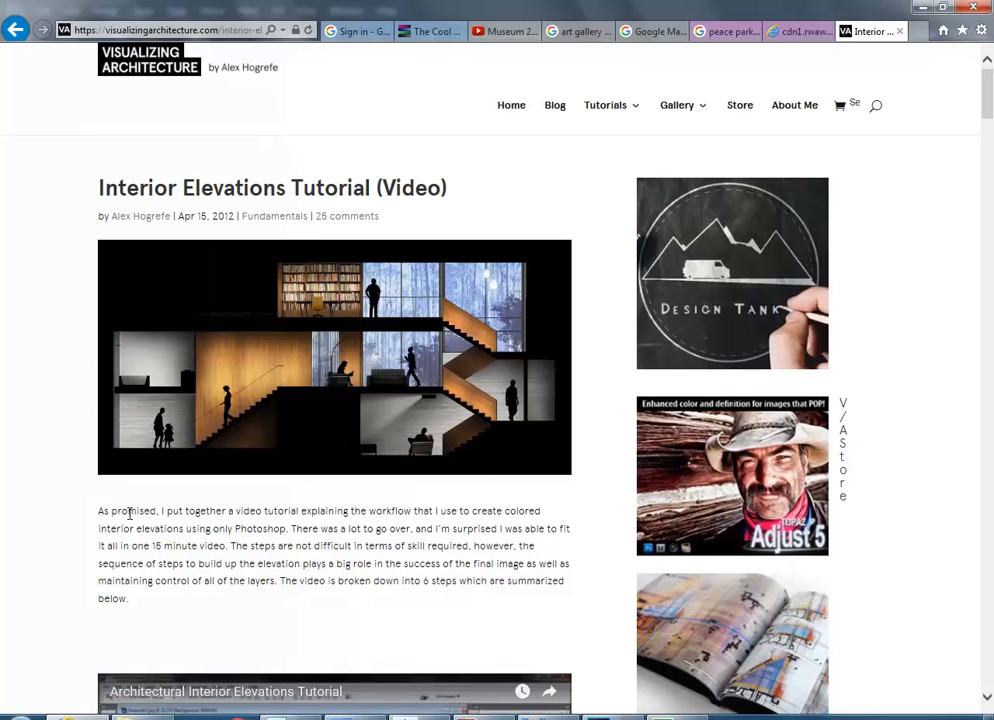
pyautogui.scroll(-3, 129, 513)
pyautogui.scroll(3, 144, 262)
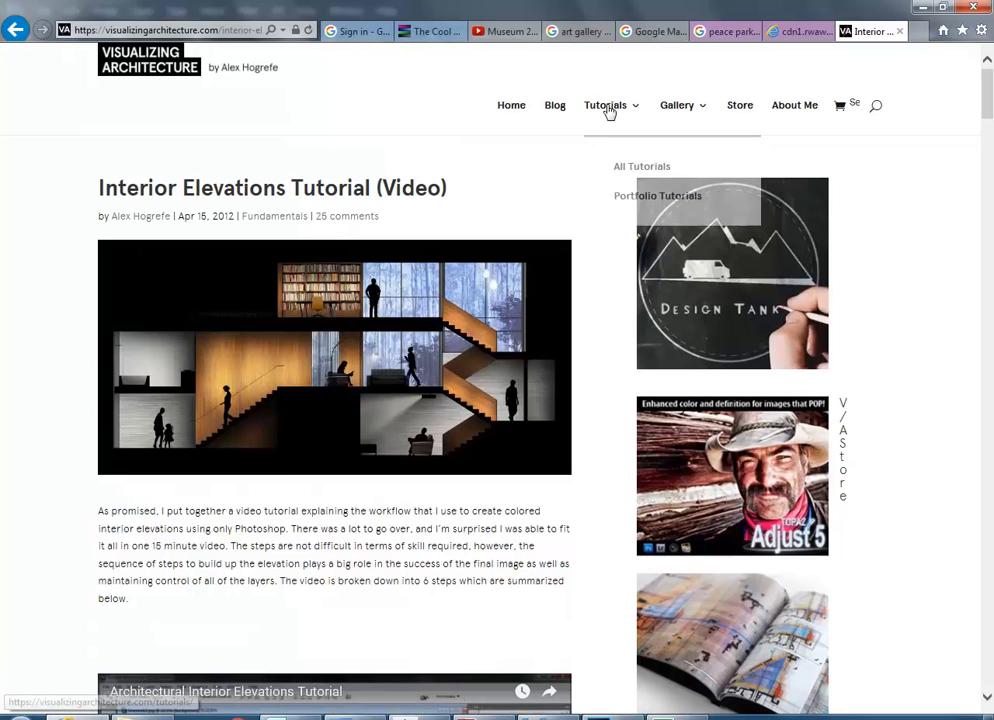
# - Return to the All Tutorials page, dismiss the secure-content notice and open the Ambient Occlusion tutorial under Fundamentals
pyautogui.click(628, 166)
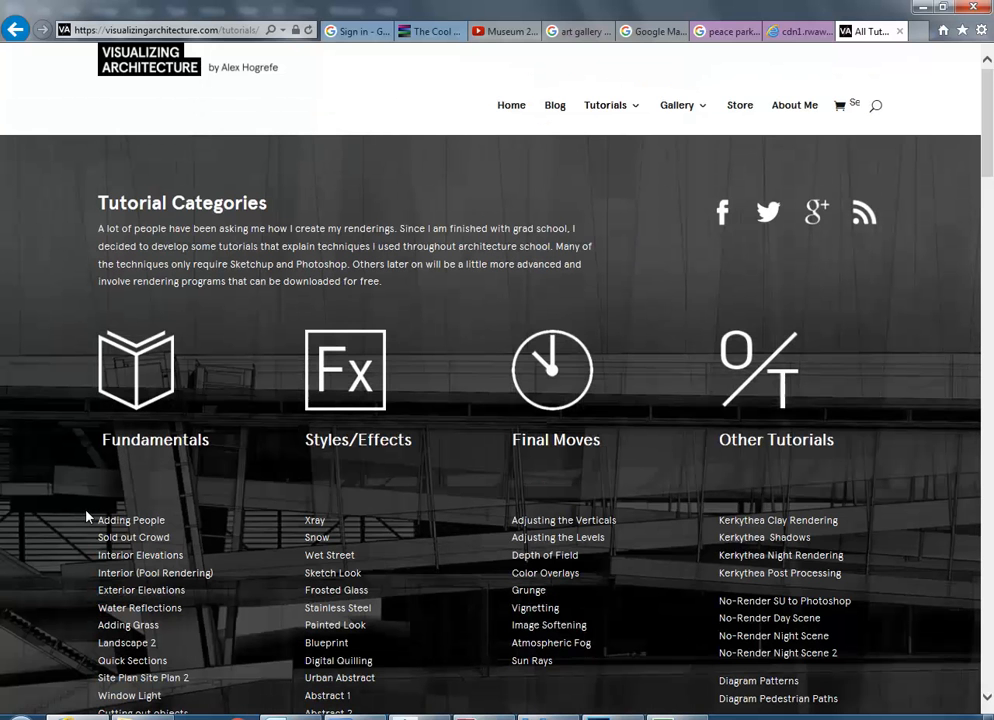
pyautogui.scroll(-1, 87, 516)
pyautogui.scroll(-1, 84, 543)
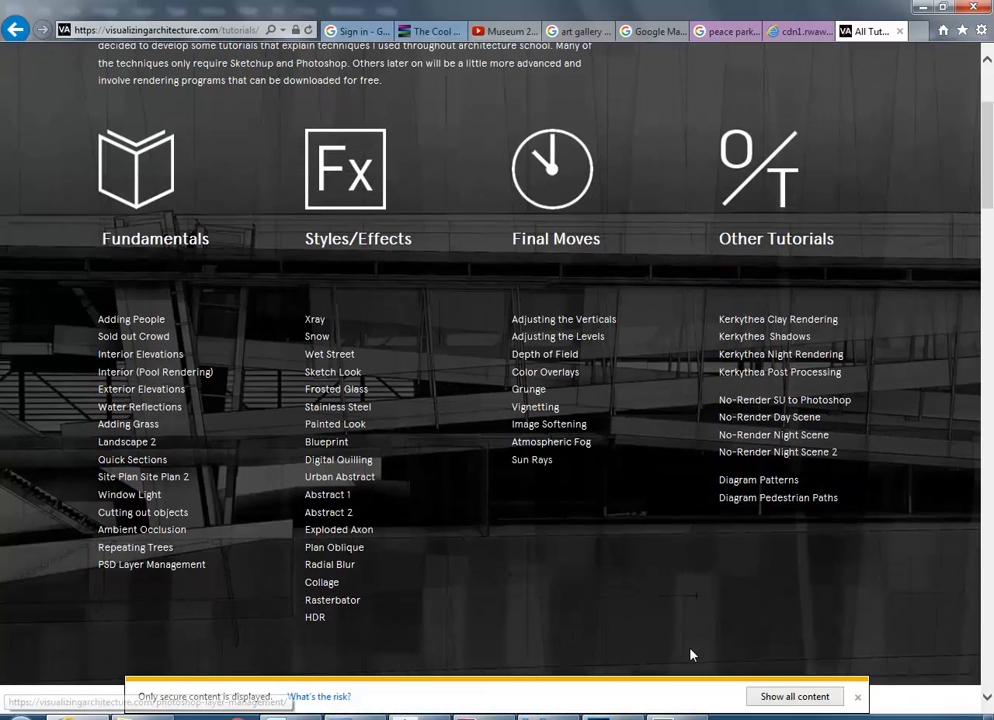
pyautogui.click(857, 696)
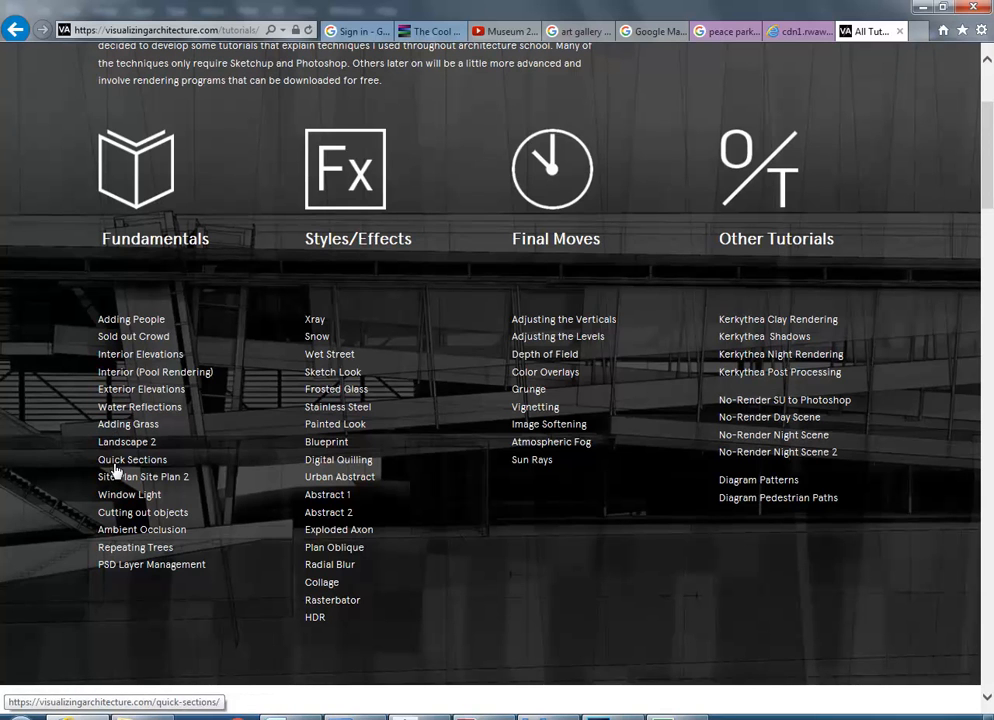
pyautogui.click(118, 533)
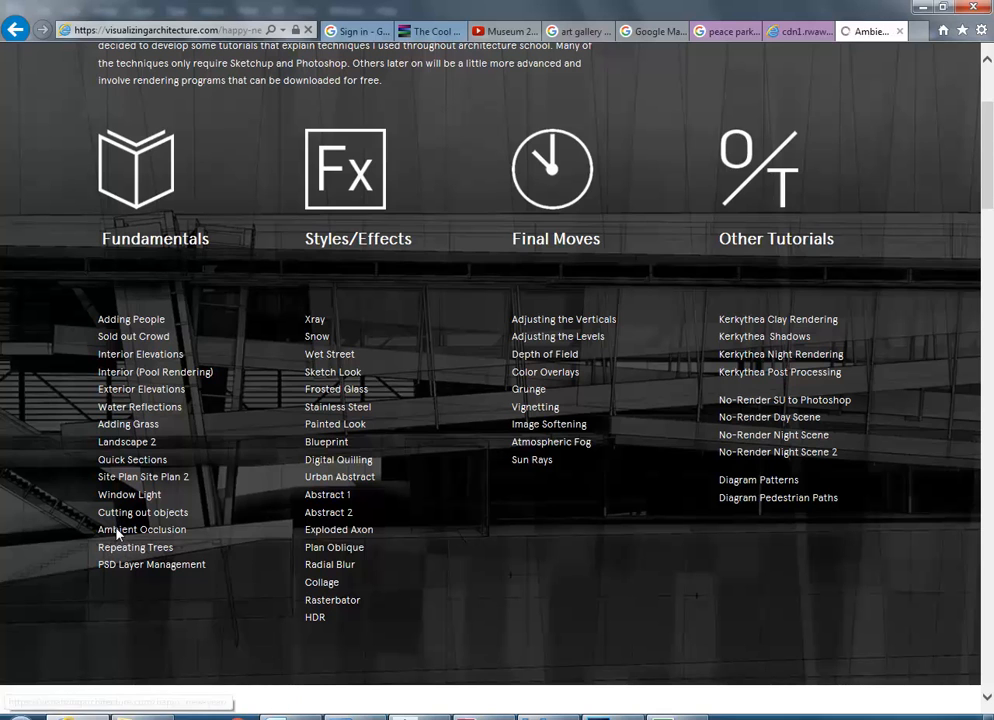
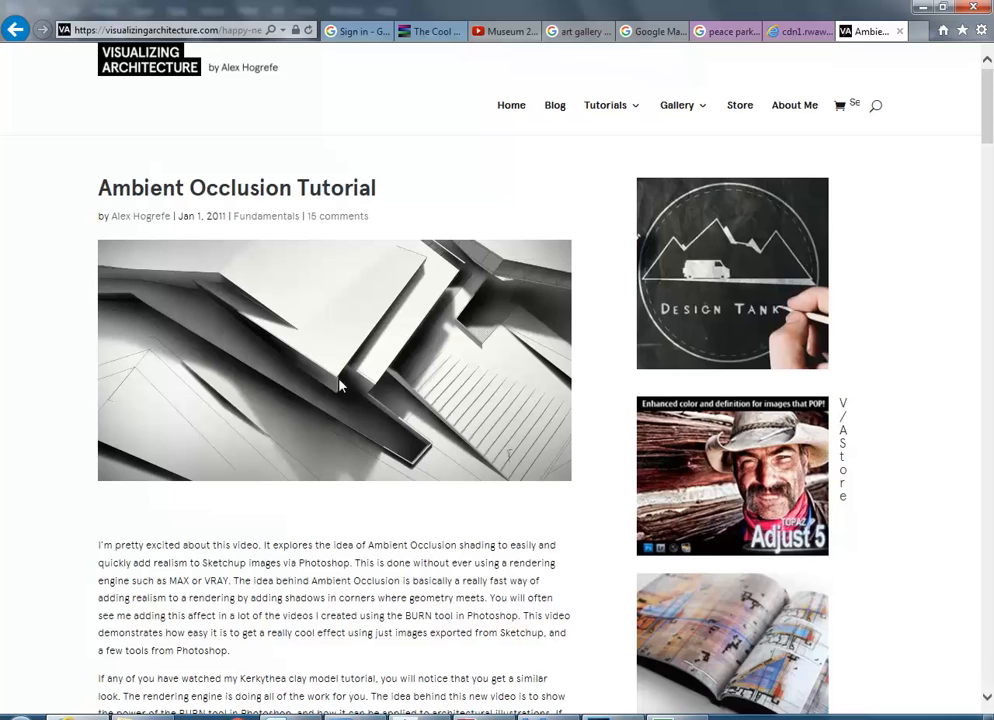
# - Examine the Ambient Occlusion tutorial's explanation of Burn tool shading, its video and the exported SketchUp linework
pyautogui.scroll(-6, 251, 459)
pyautogui.scroll(-2, 342, 436)
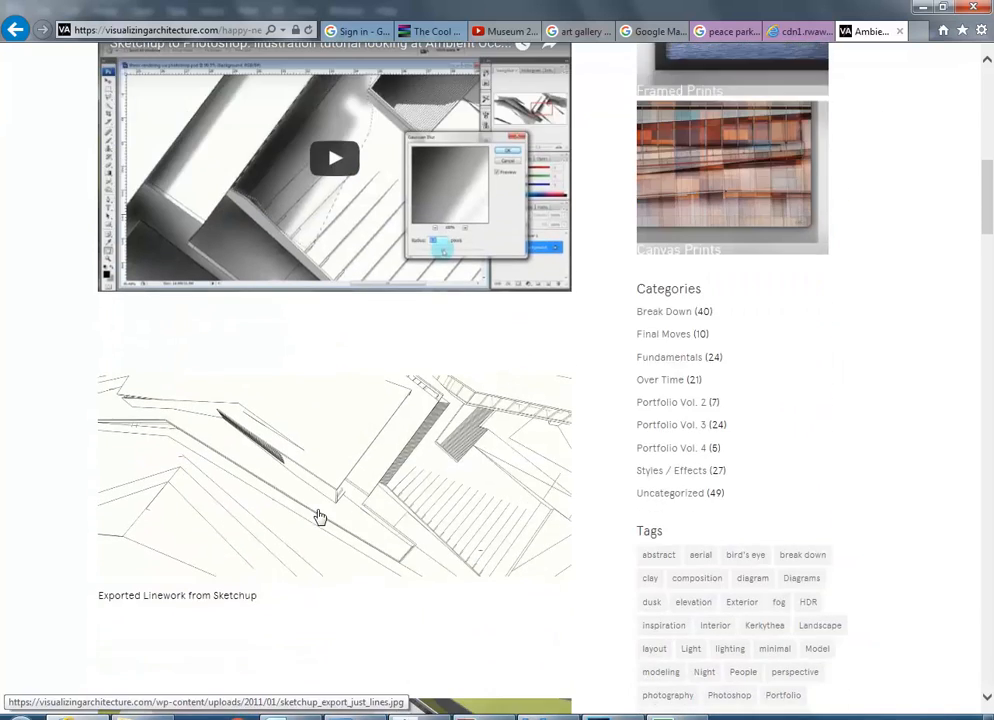
pyautogui.scroll(3, 304, 488)
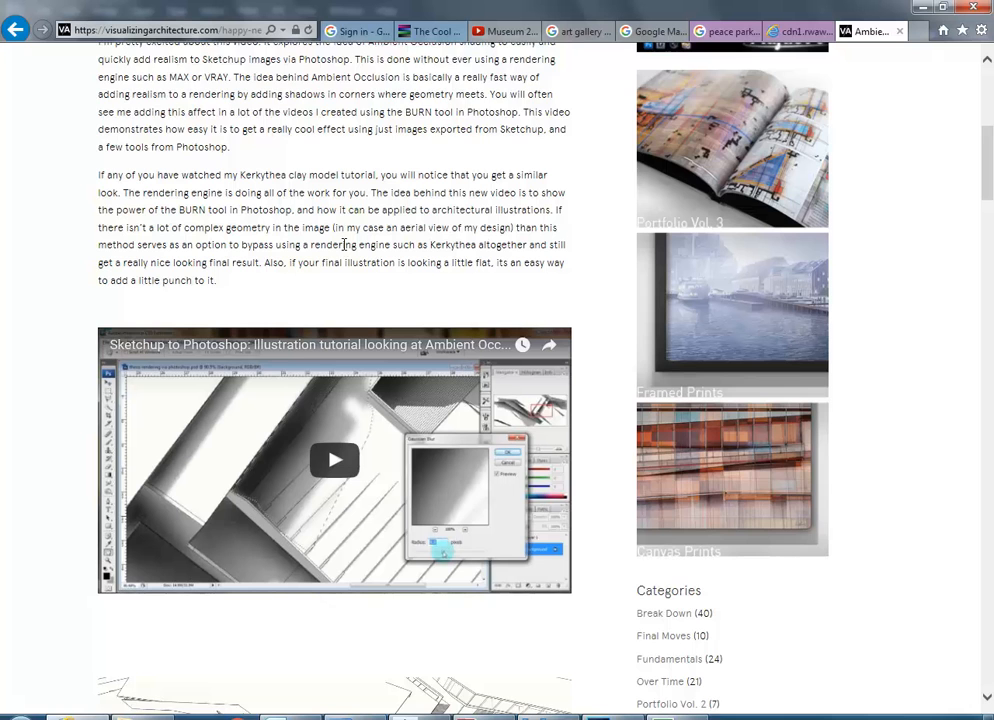
pyautogui.scroll(-1, 299, 450)
pyautogui.scroll(-1, 296, 489)
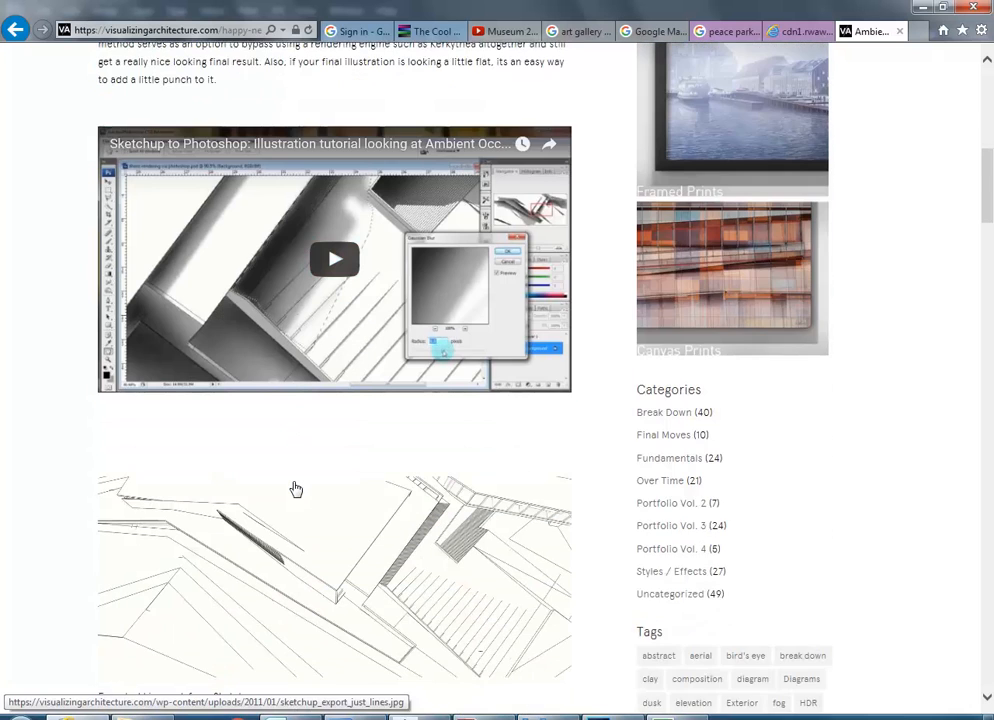
pyautogui.scroll(-1, 320, 500)
pyautogui.scroll(2, 248, 337)
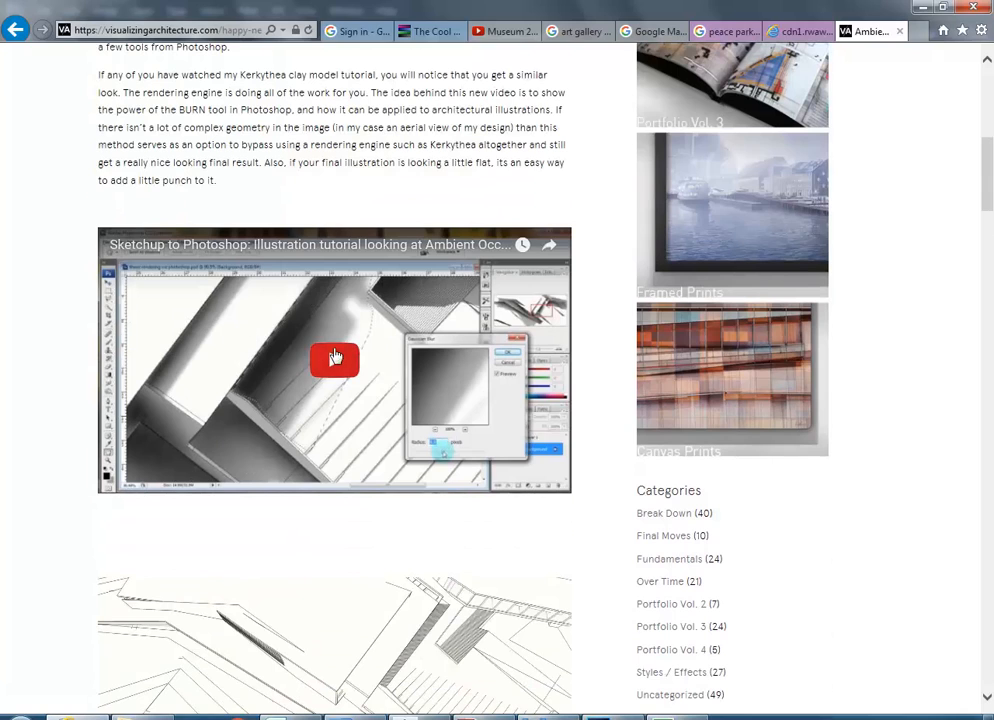
pyautogui.scroll(3, 317, 313)
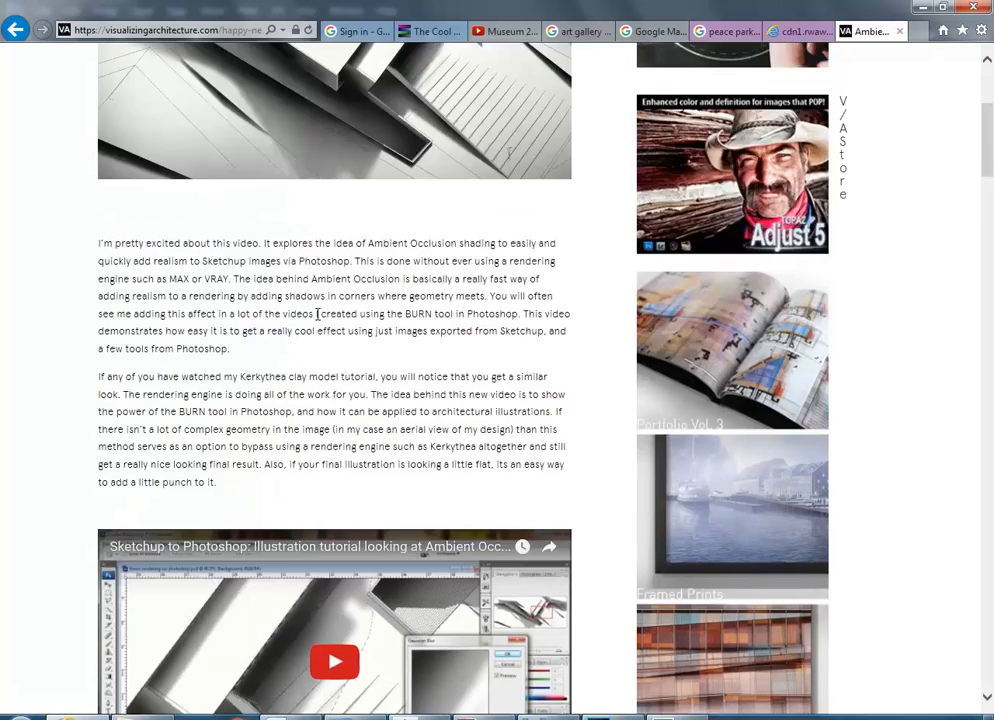
pyautogui.scroll(3, 317, 313)
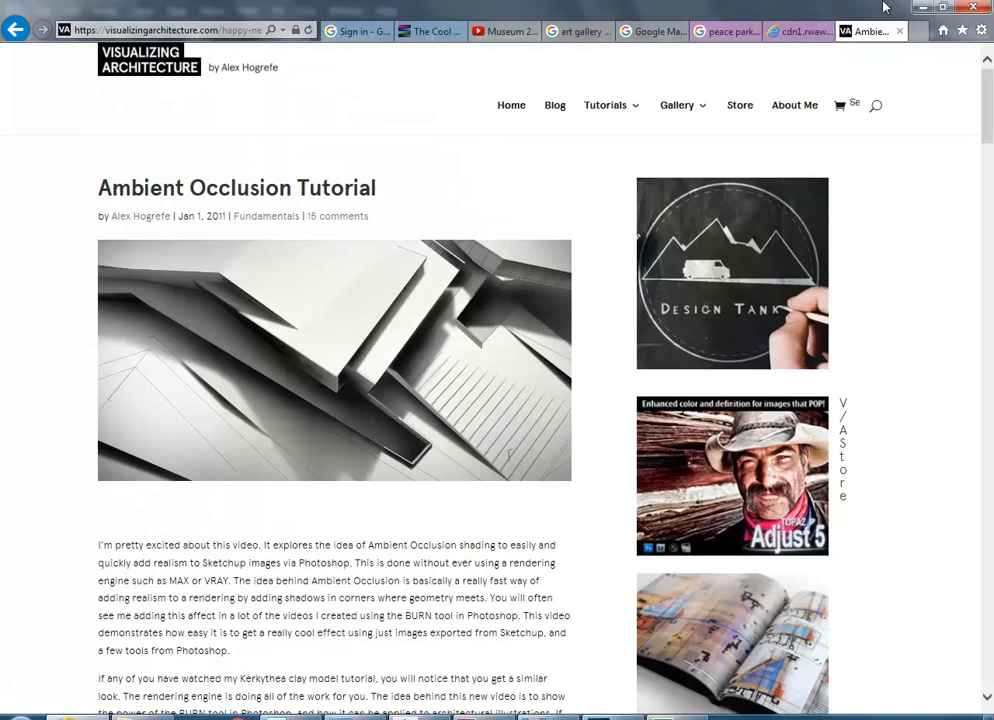
# - Switch to Revit and save the rendered interior perspective to the project
pyautogui.click(920, 10)
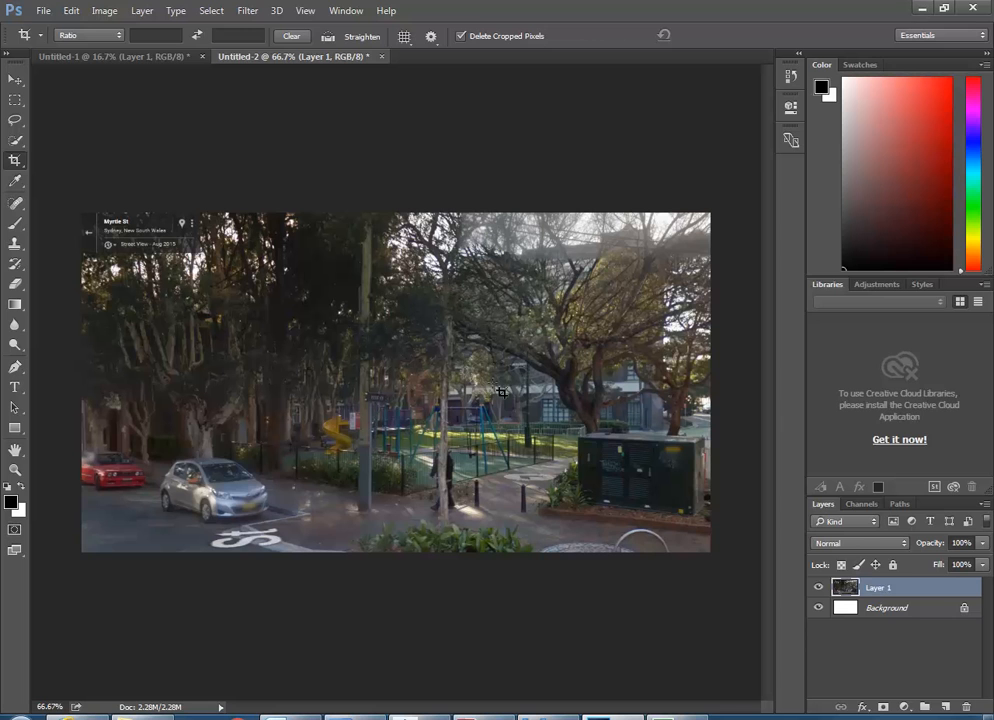
pyautogui.click(442, 716)
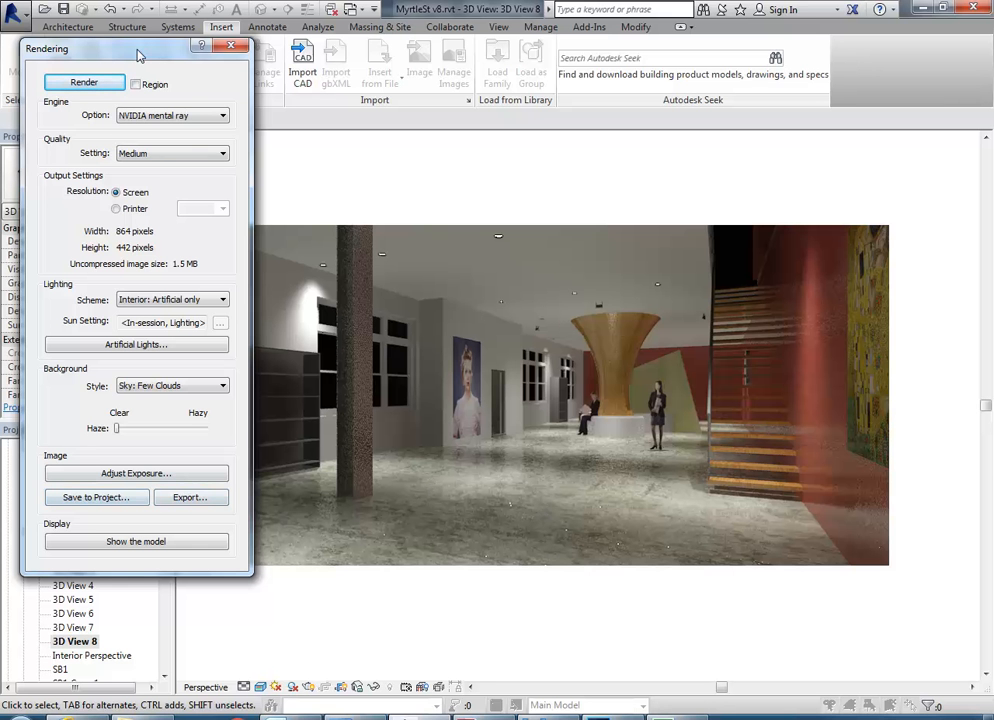
pyautogui.moveTo(104, 47); pyautogui.dragTo(152, 33)
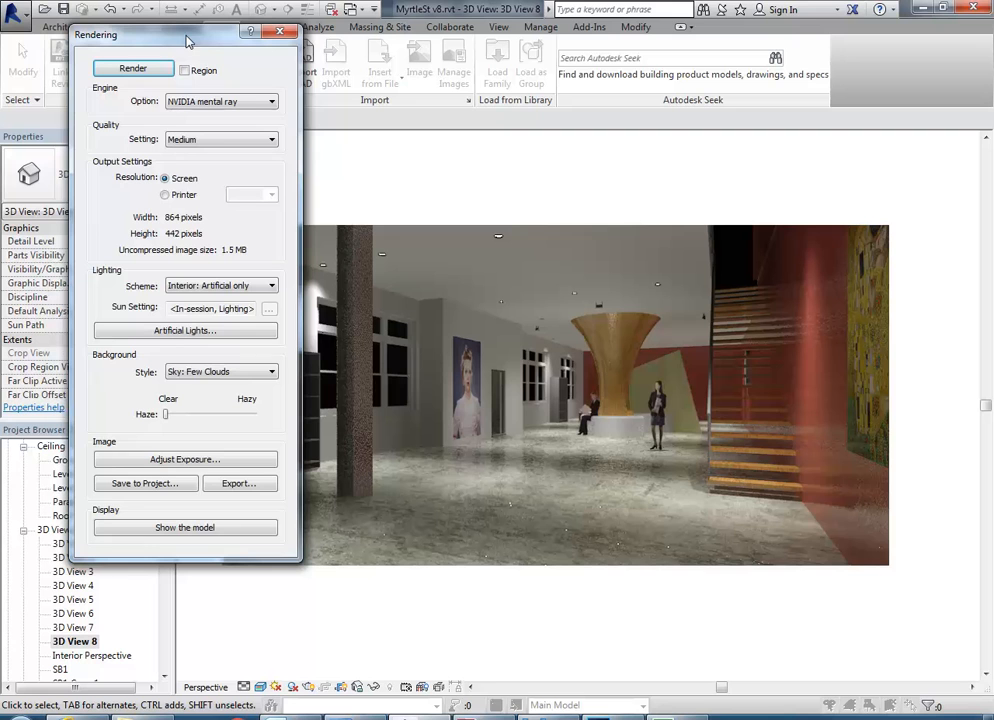
pyautogui.click(237, 484)
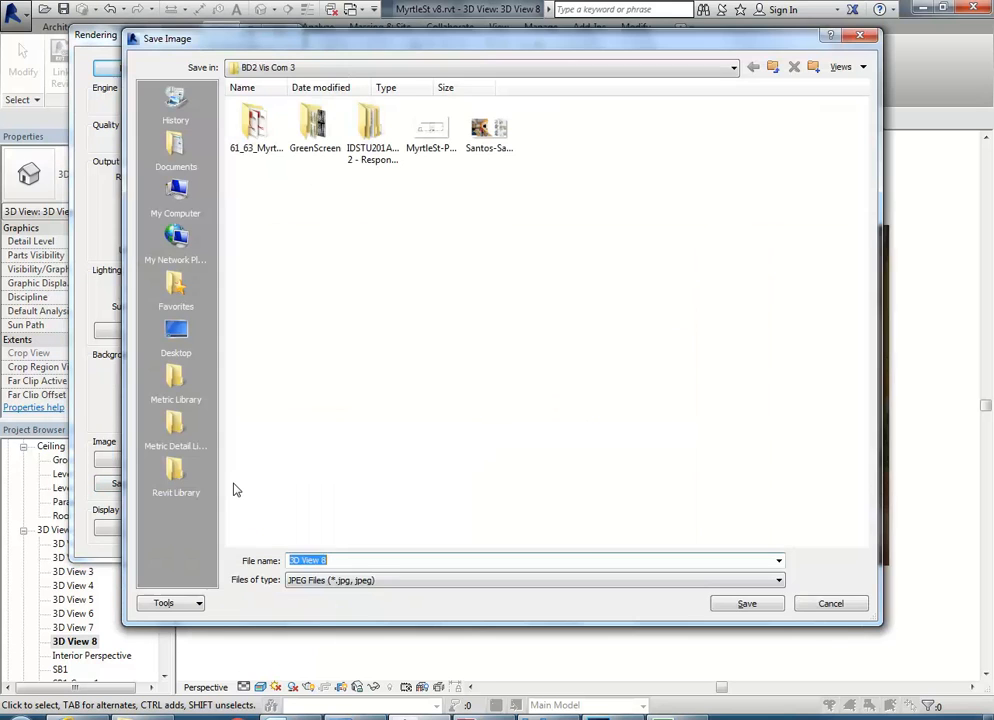
pyautogui.click(833, 605)
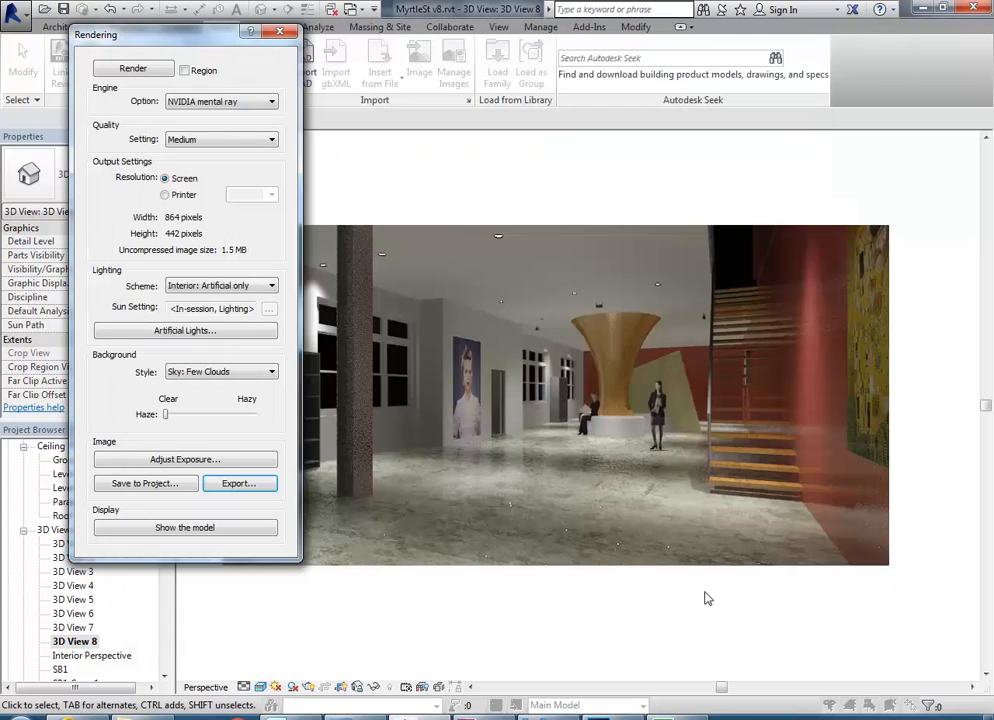
pyautogui.click(139, 484)
pyautogui.click(524, 390)
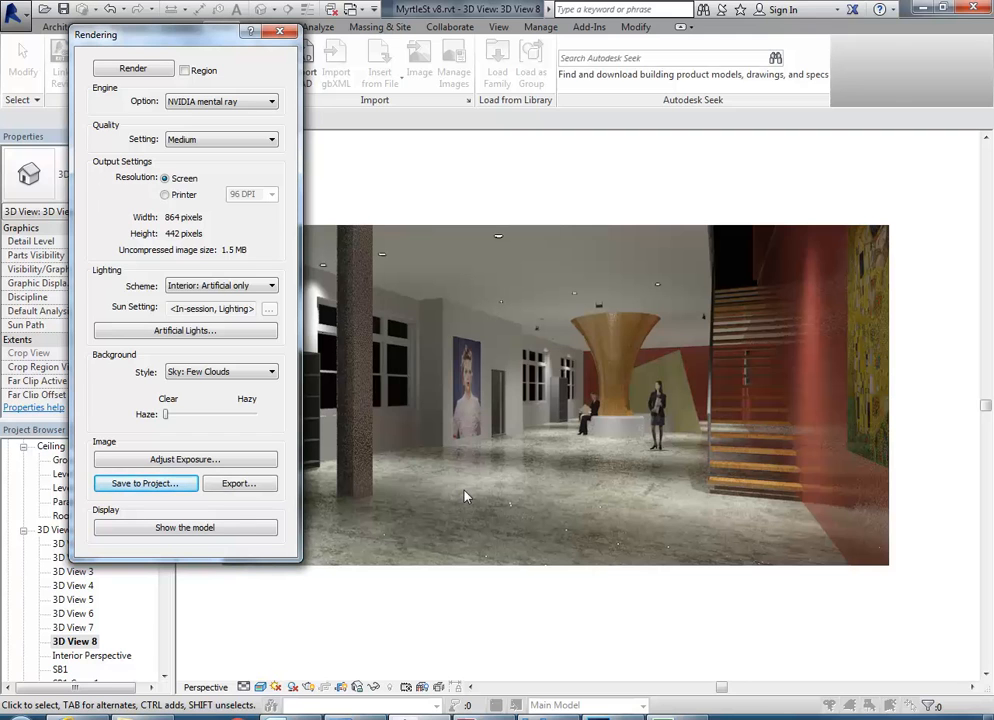
# - Export the rendering as a JPEG named 3D View 8 to the BD2 Vis Com 3 folder
pyautogui.click(252, 487)
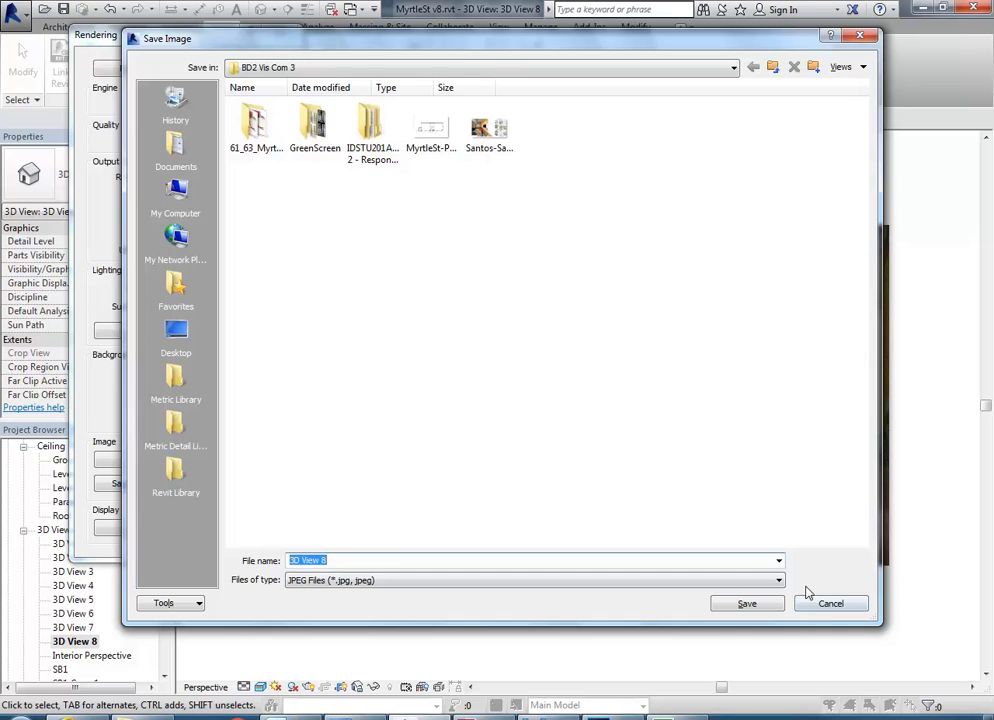
pyautogui.moveTo(879, 625); pyautogui.dragTo(826, 635)
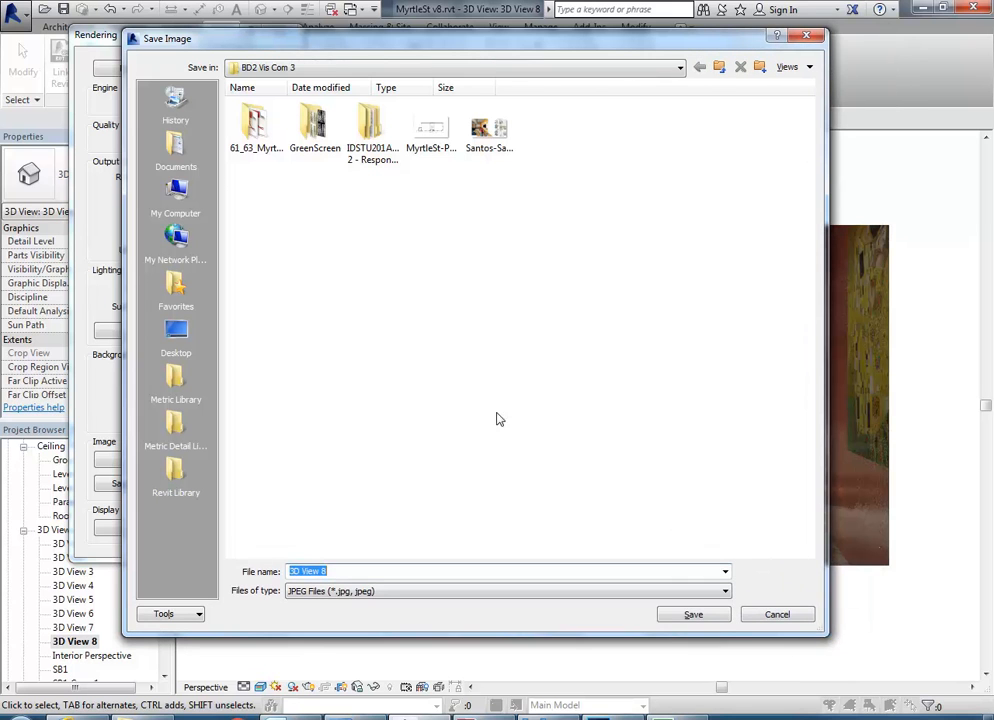
pyautogui.click(499, 419)
pyautogui.click(400, 591)
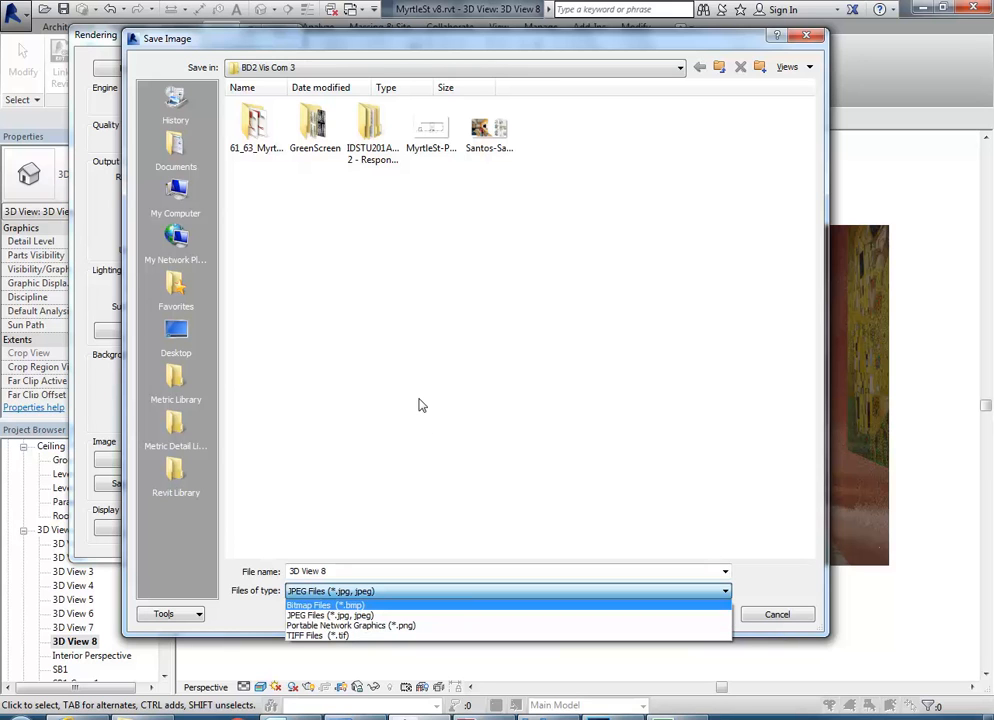
pyautogui.click(330, 614)
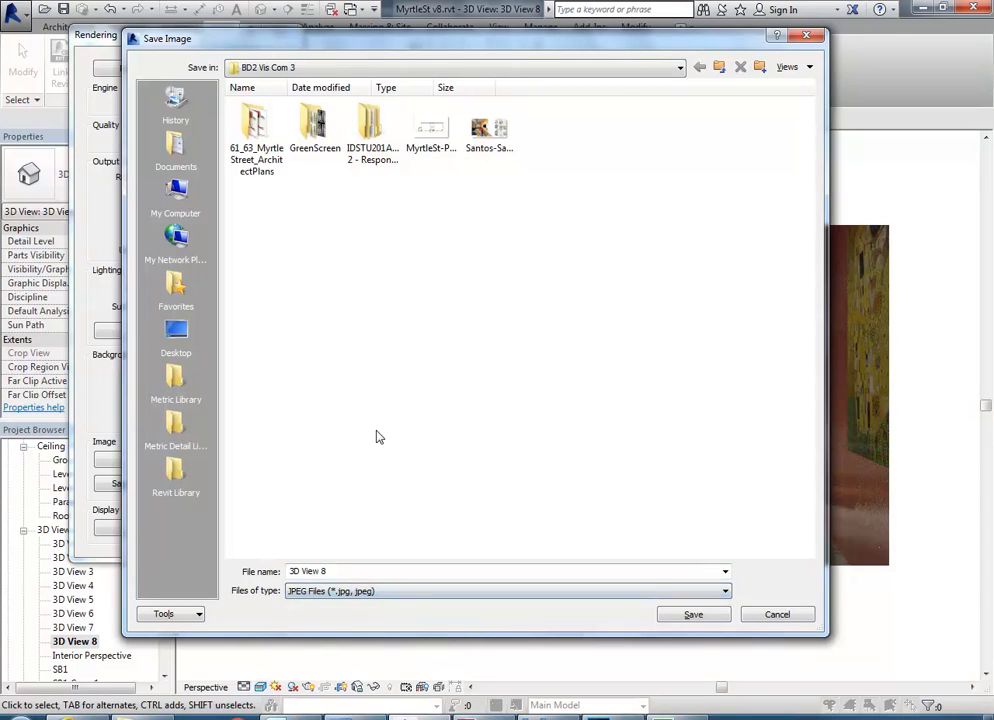
pyautogui.click(690, 616)
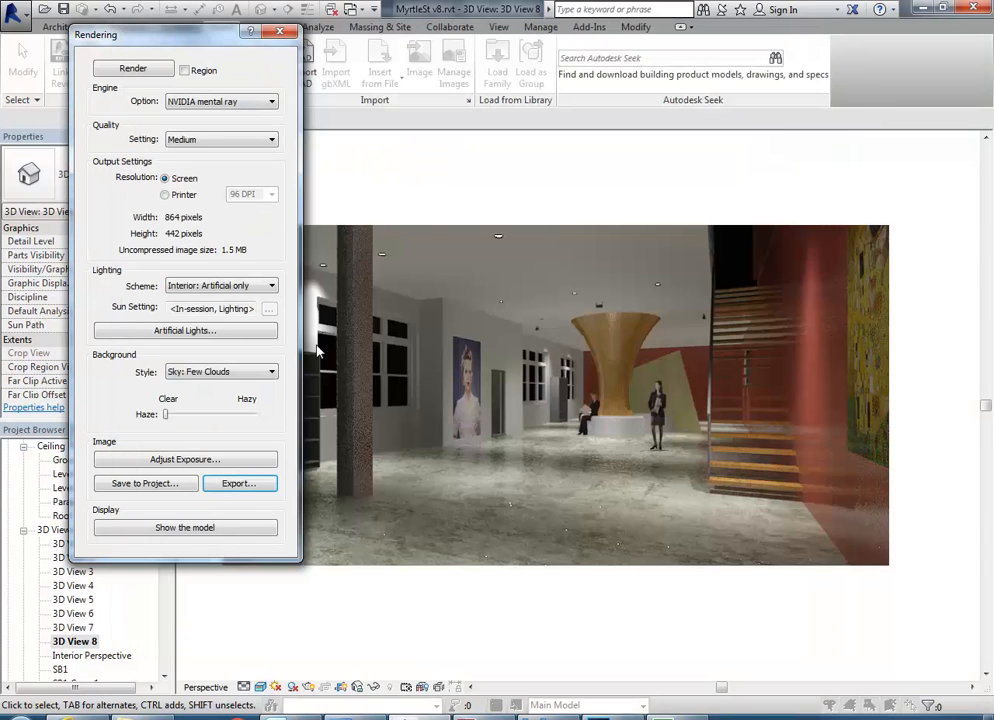
# - Export the same rendering again as a Portable Network Graphics file named 3D View 8
pyautogui.click(241, 484)
pyautogui.click(377, 591)
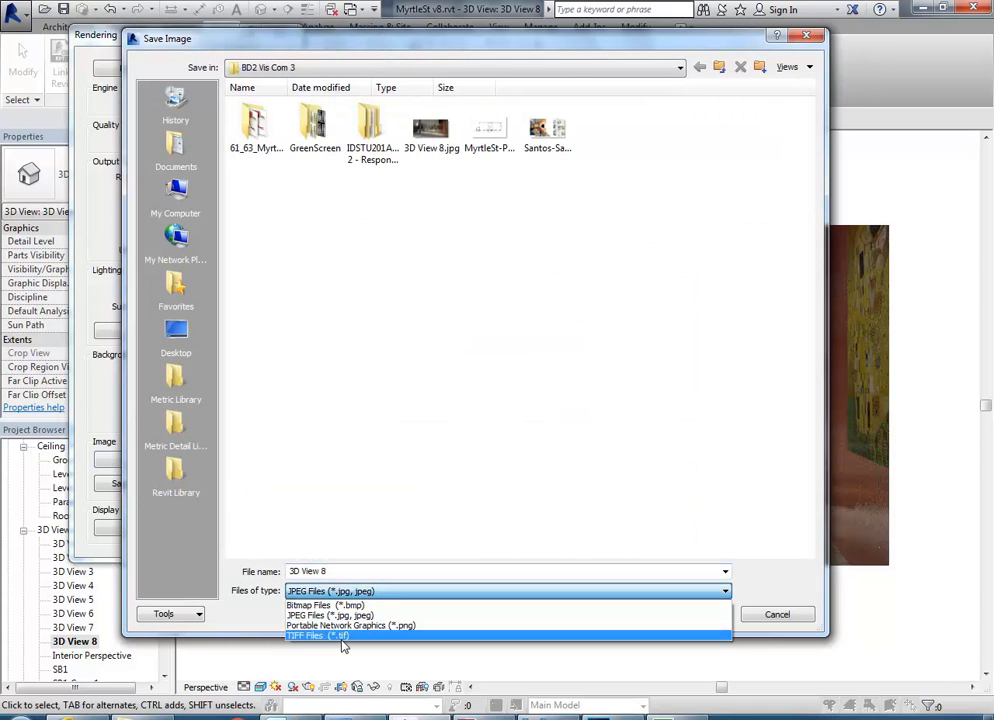
pyautogui.click(426, 625)
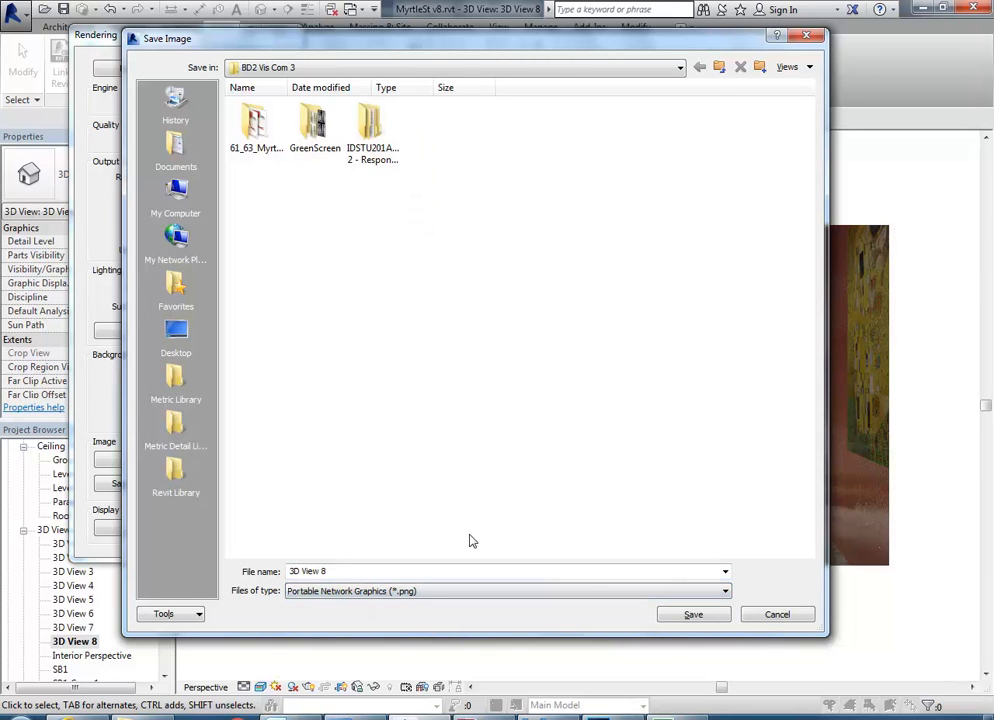
pyautogui.click(693, 614)
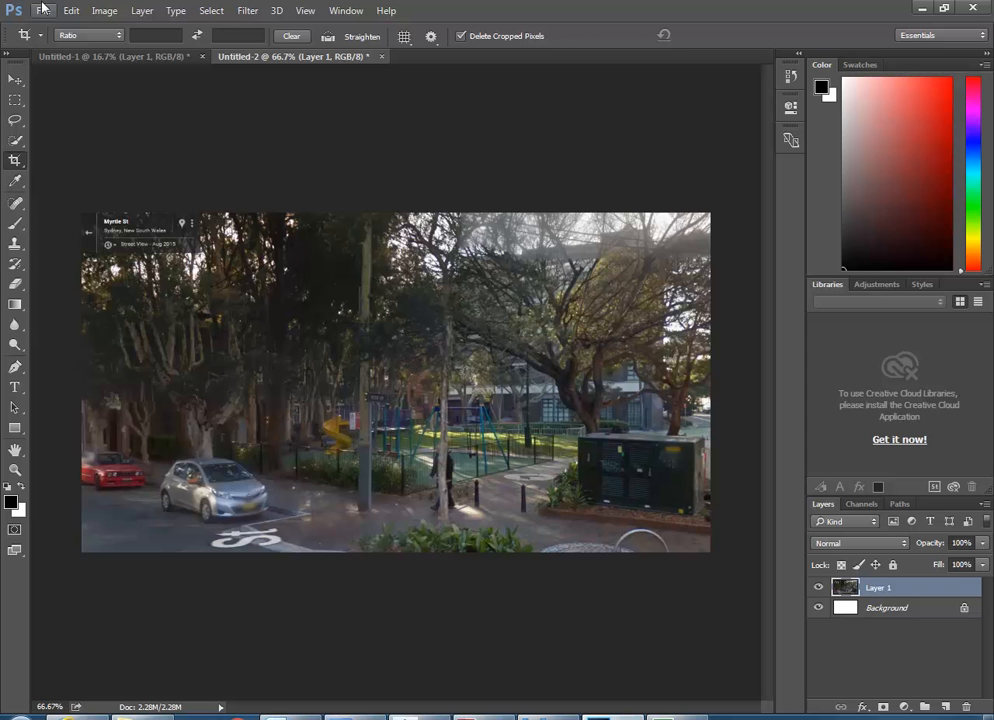
# - Switch to Photoshop and open 3D View 8.png from the 2016 > BD2 Vis Com 3 folder, listing its files by modification date
pyautogui.click(42, 10)
pyautogui.click(60, 42)
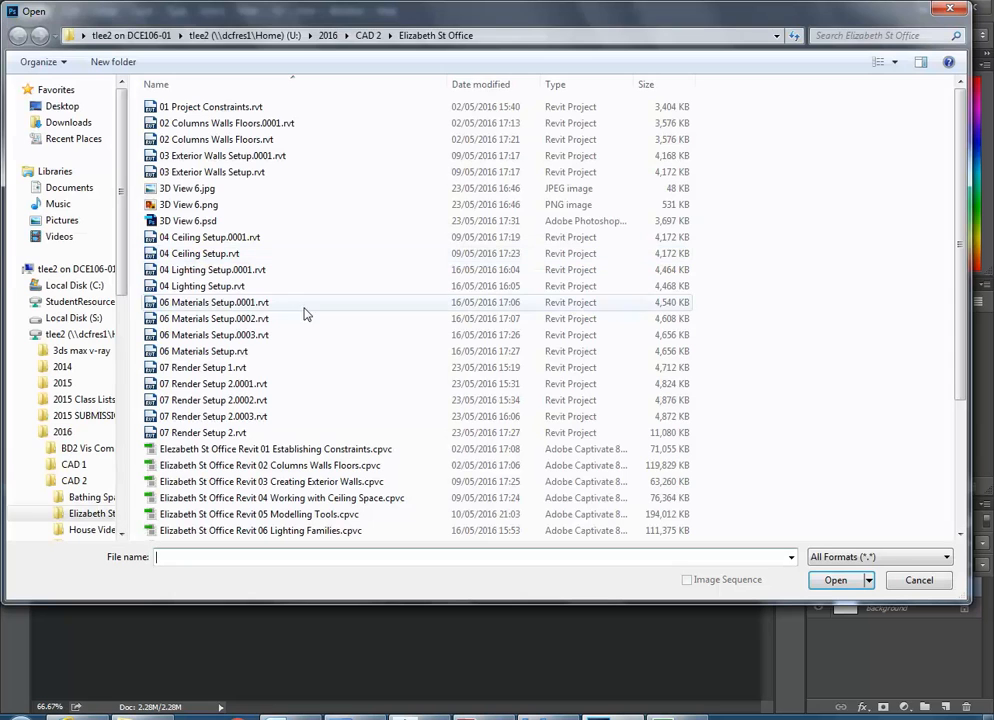
pyautogui.click(328, 35)
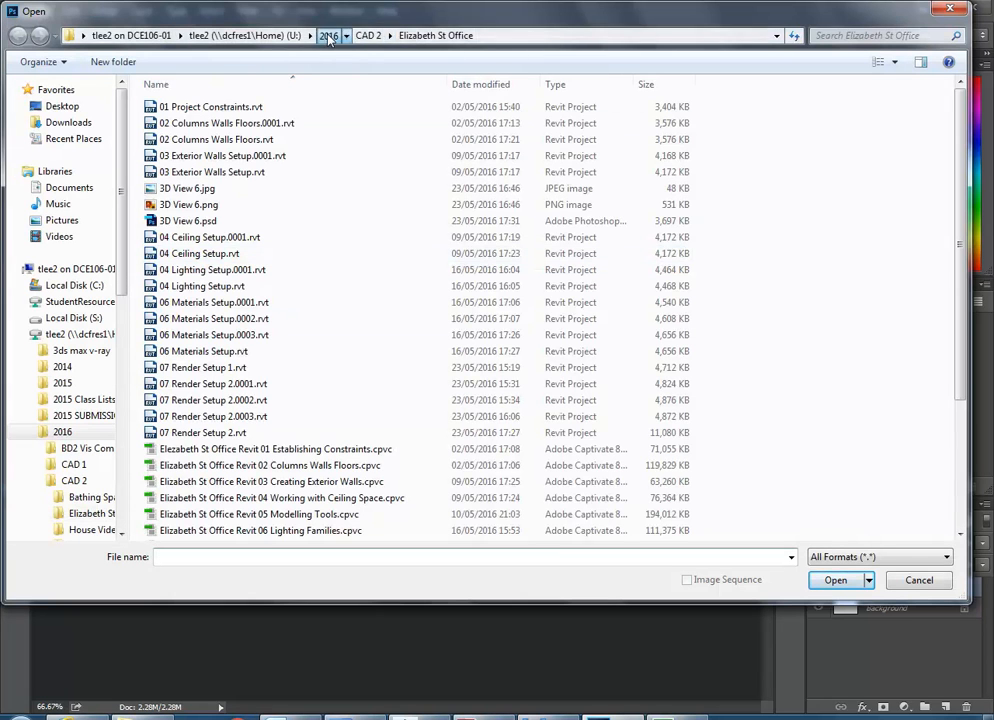
pyautogui.doubleClick(180, 107)
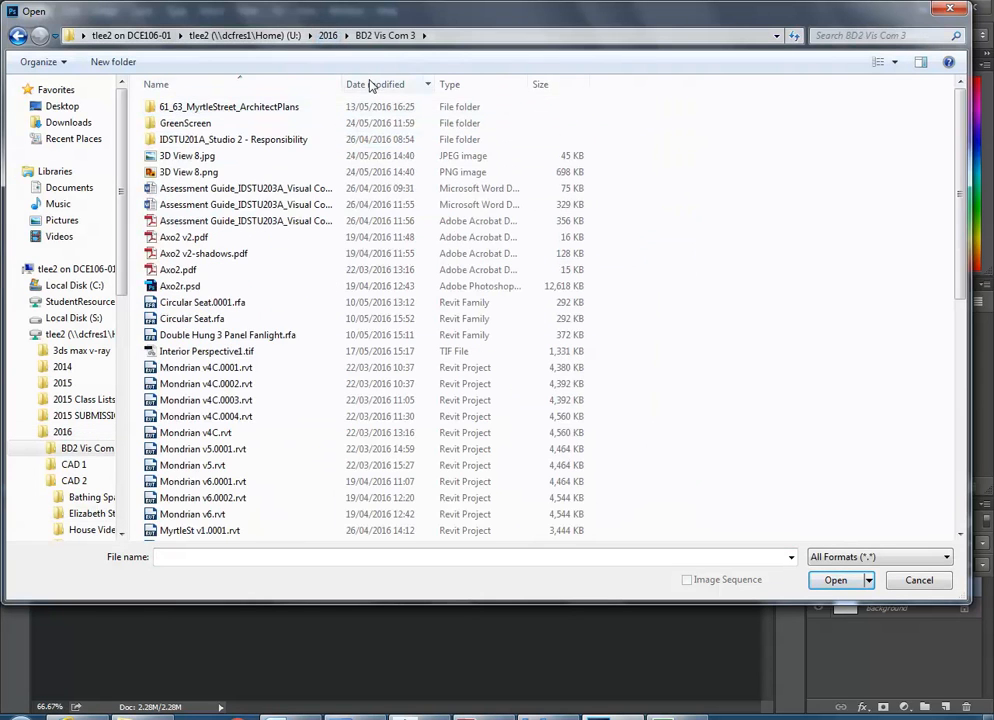
pyautogui.click(352, 88)
pyautogui.click(165, 107)
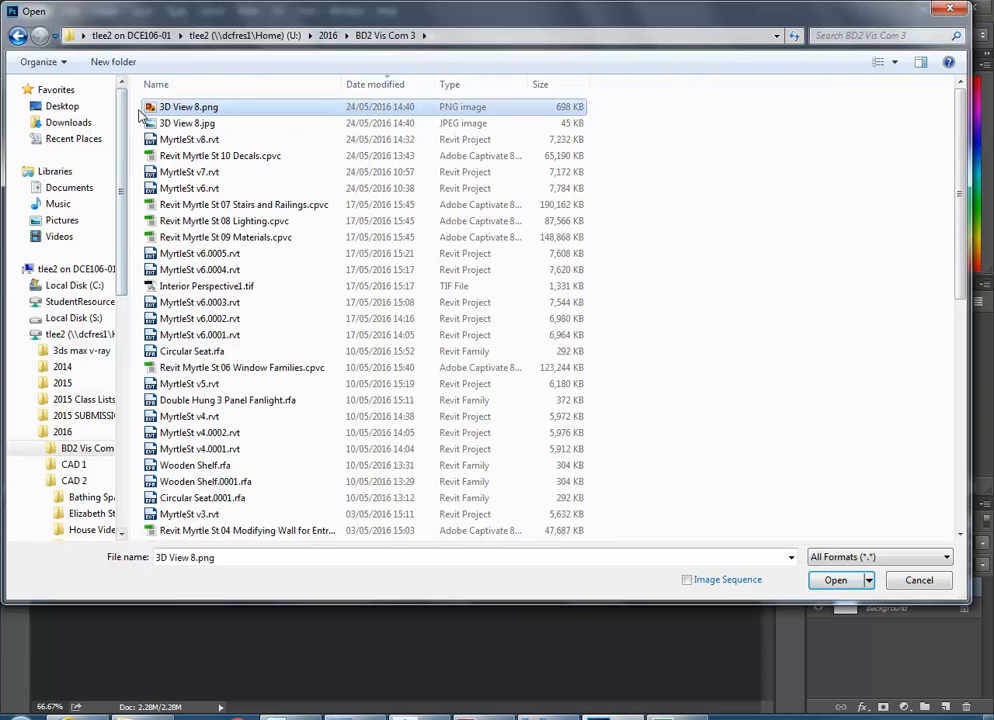
pyautogui.doubleClick(165, 107)
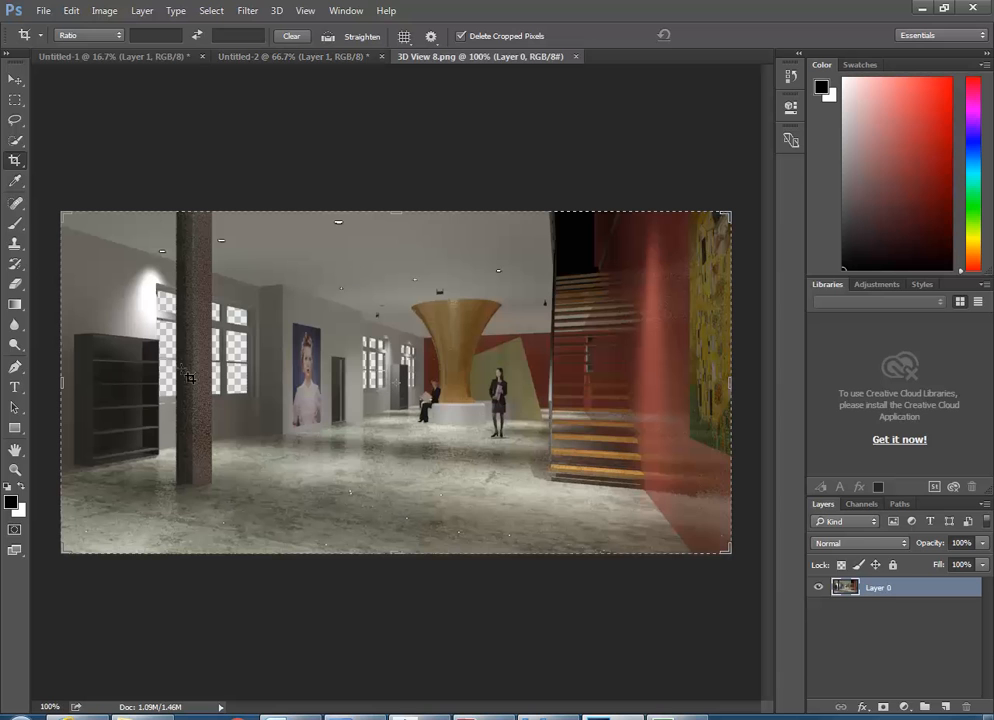
# - Open 3D View 8.jpg from the same folder
pyautogui.click(43, 10)
pyautogui.click(60, 42)
pyautogui.click(210, 124)
pyautogui.doubleClick(213, 128)
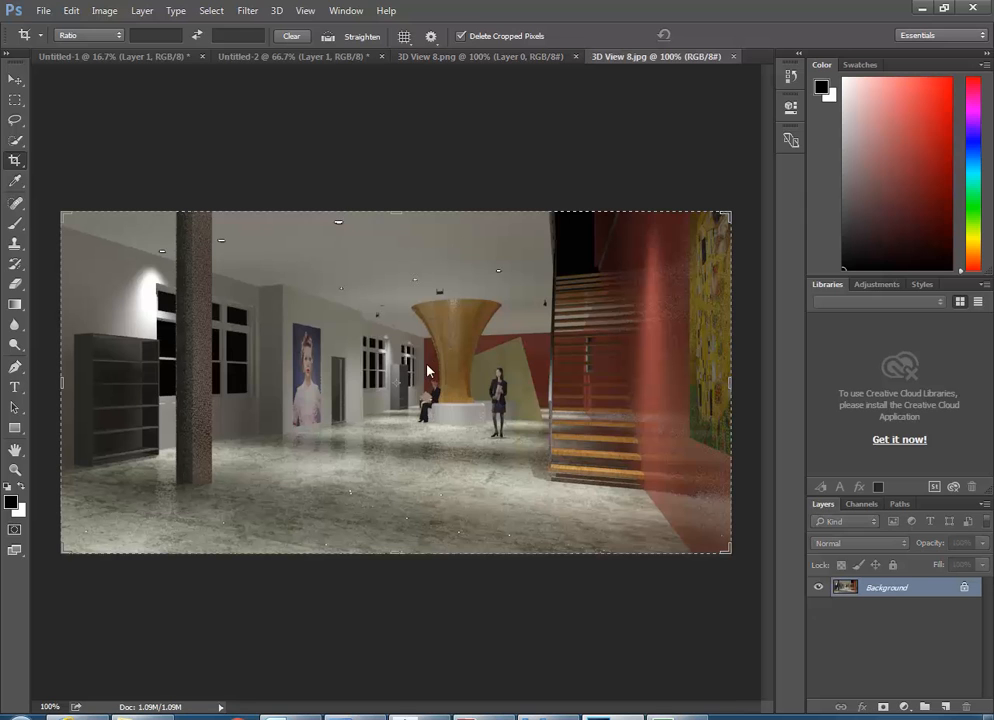
# - Compare the window openings in the 3D View 8.png and 3D View 8.jpg documents
pyautogui.click(482, 56)
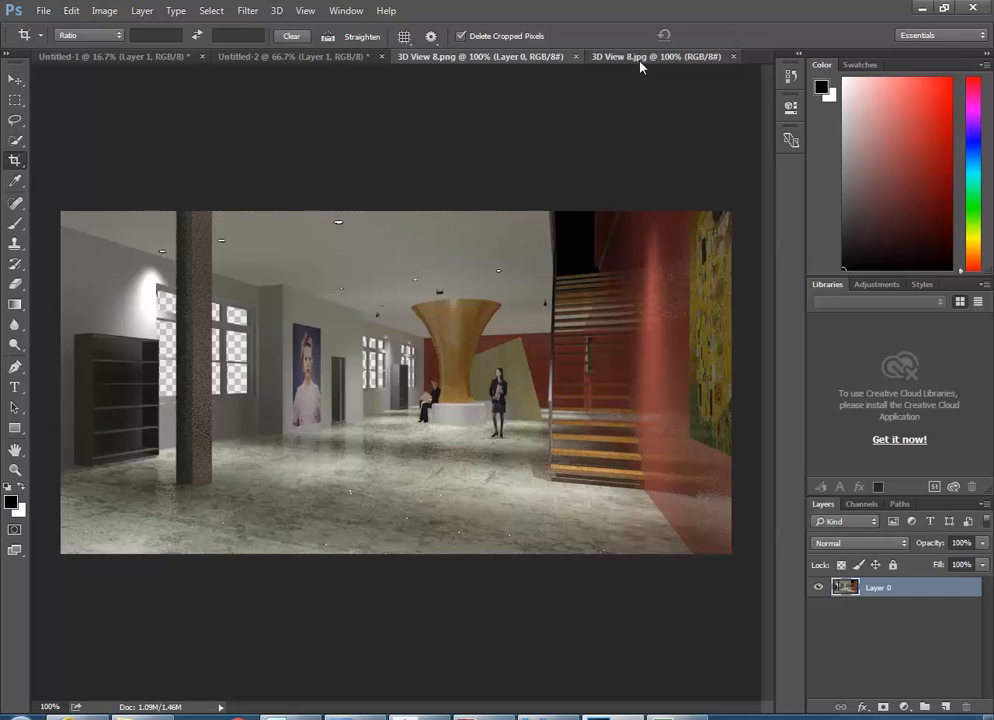
pyautogui.click(640, 60)
pyautogui.click(497, 56)
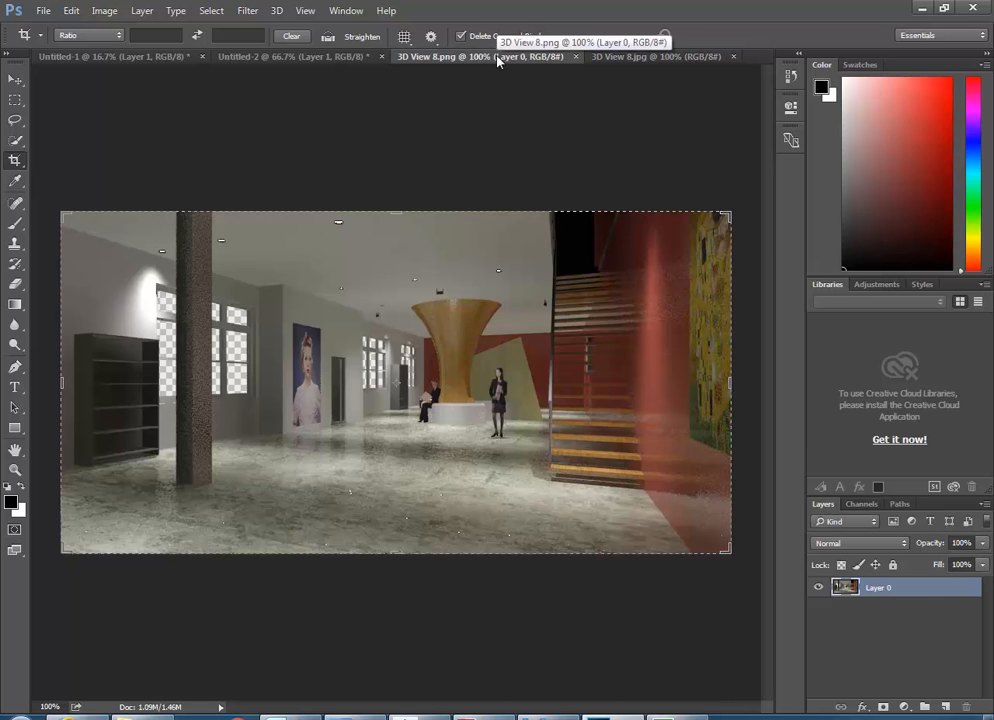
# - Copy the entire 3D View 8.png image and switch to the Untitled-1 document
pyautogui.press('v')
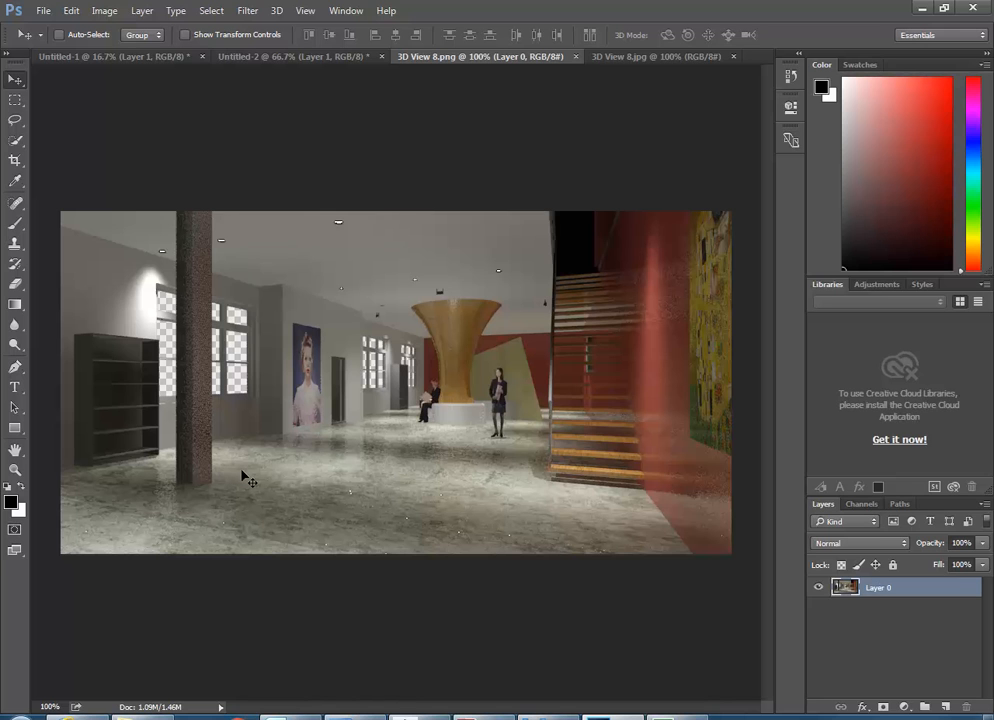
pyautogui.hotkey('ctrl', 'a')
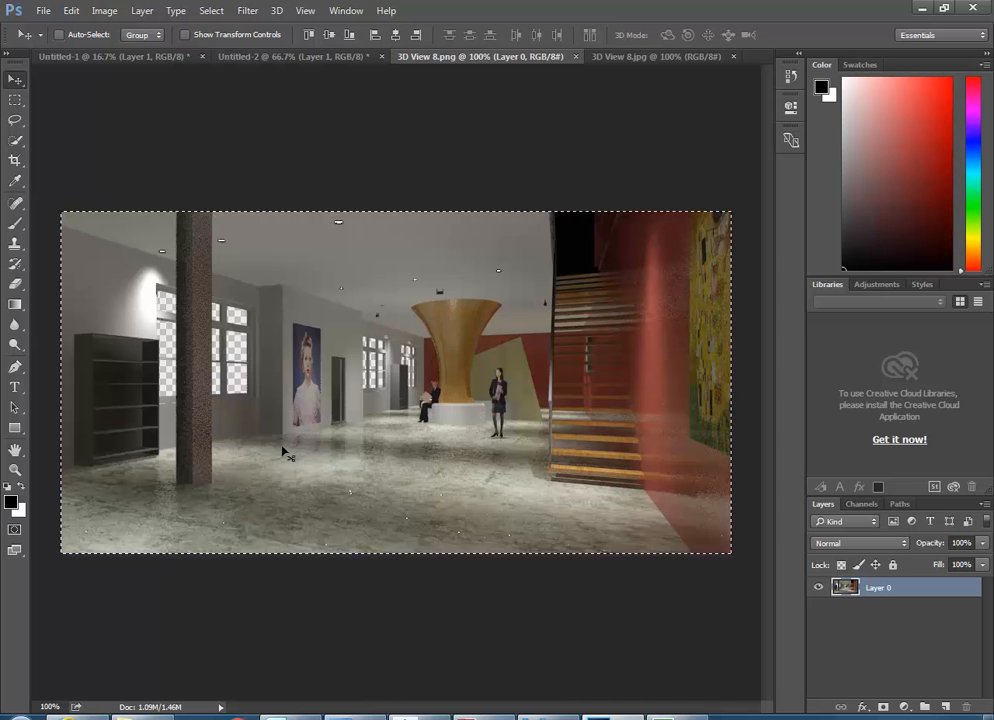
pyautogui.click(105, 57)
# - Try to paste the copied rendering into Untitled-1 and undo the paste, keeping Layer 1 selected
pyautogui.hotkey('ctrl', 'v')
pyautogui.hotkey('ctrl', 'z')
pyautogui.click(73, 17)
pyautogui.click(73, 17)
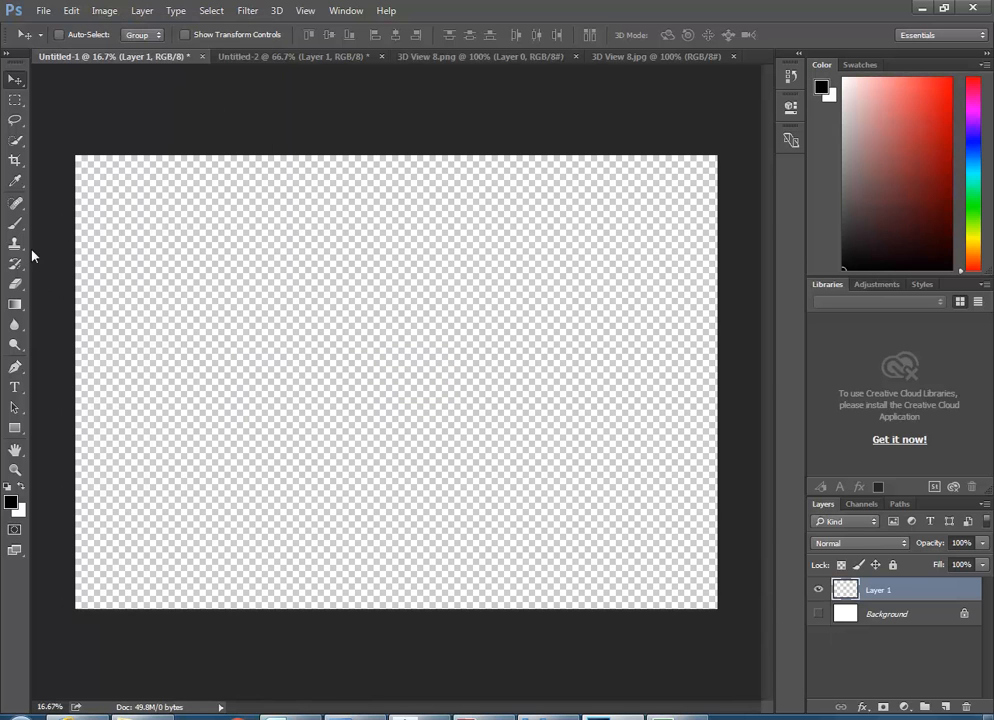
pyautogui.click(71, 10)
pyautogui.click(96, 146)
pyautogui.hotkey('ctrl', 'z')
pyautogui.click(848, 617)
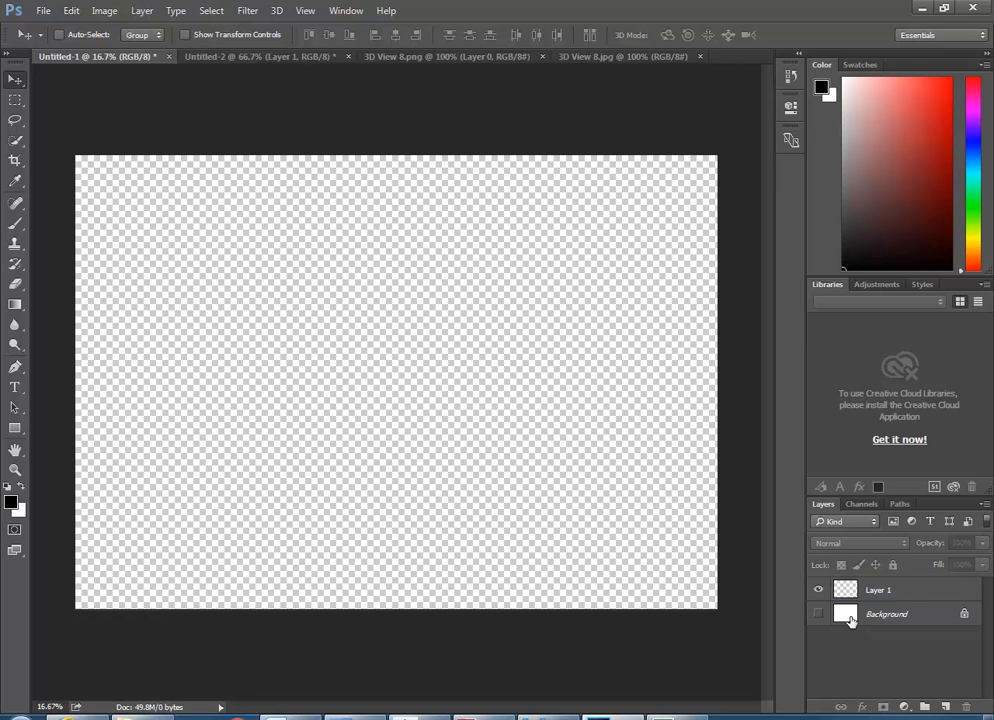
pyautogui.click(846, 592)
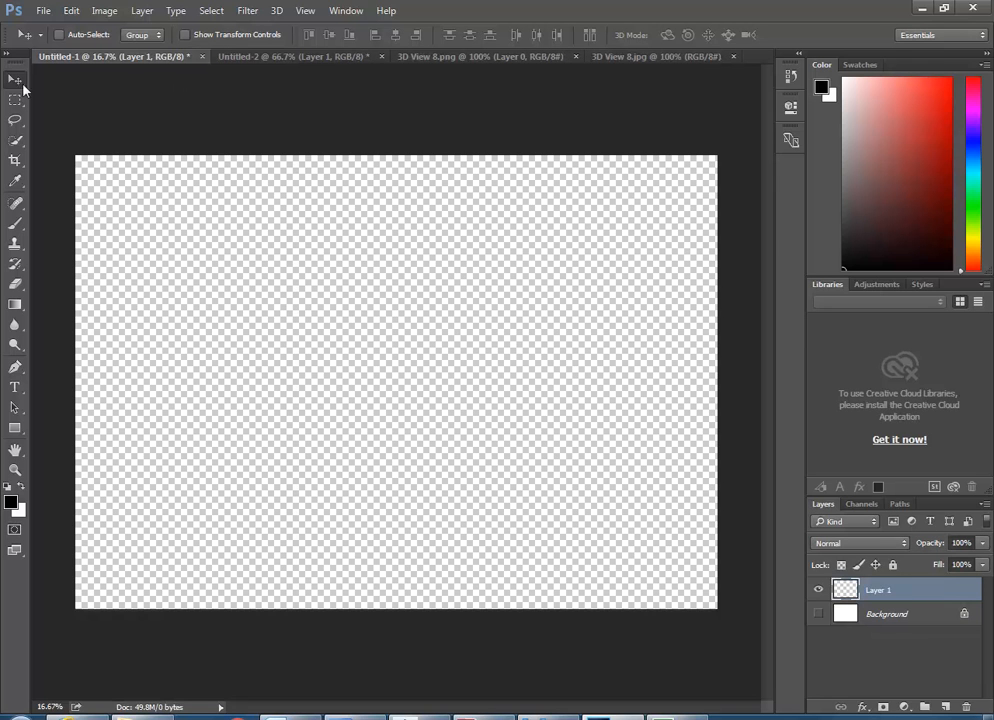
# - Paste the copied rendering onto a new layer and once more in place, and delete the duplicate on Layer 2
pyautogui.click(947, 708)
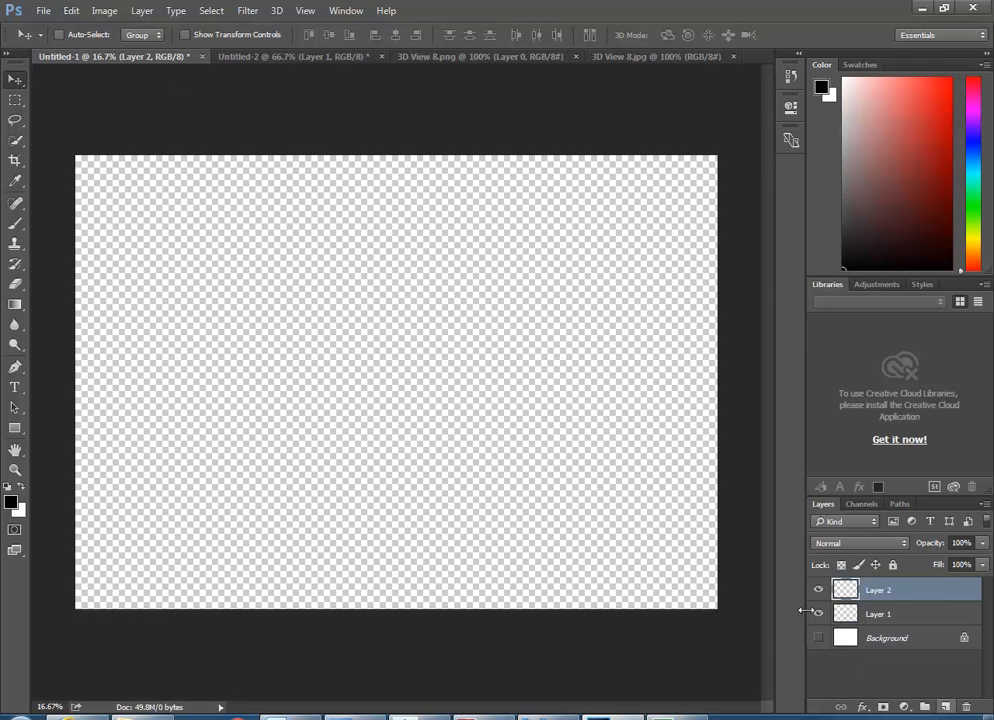
pyautogui.click(71, 11)
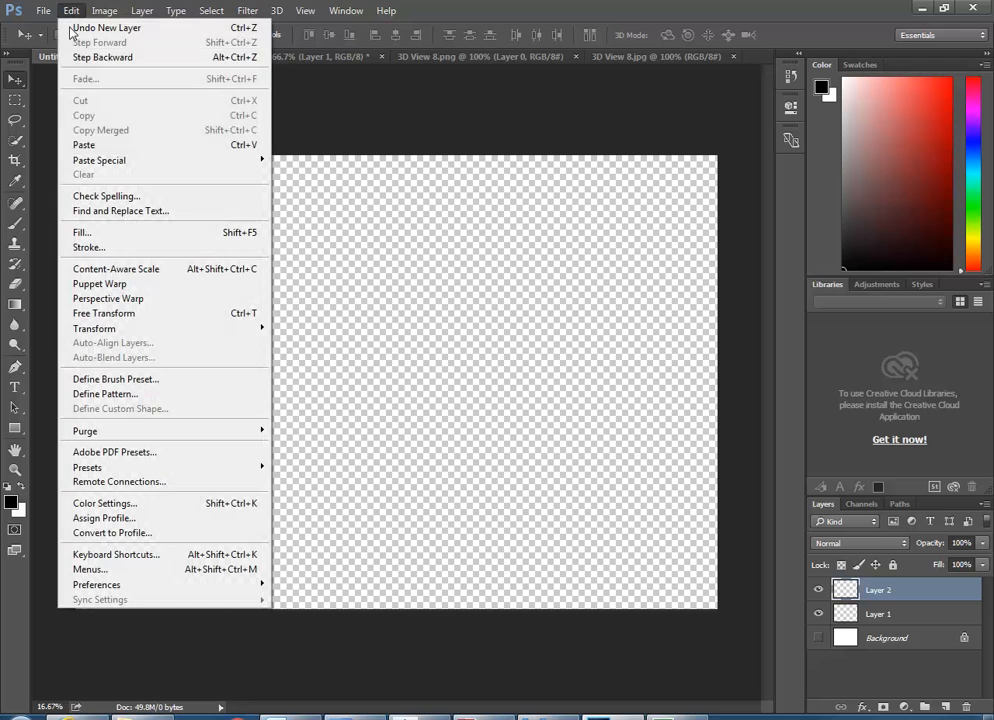
pyautogui.click(86, 145)
pyautogui.click(71, 11)
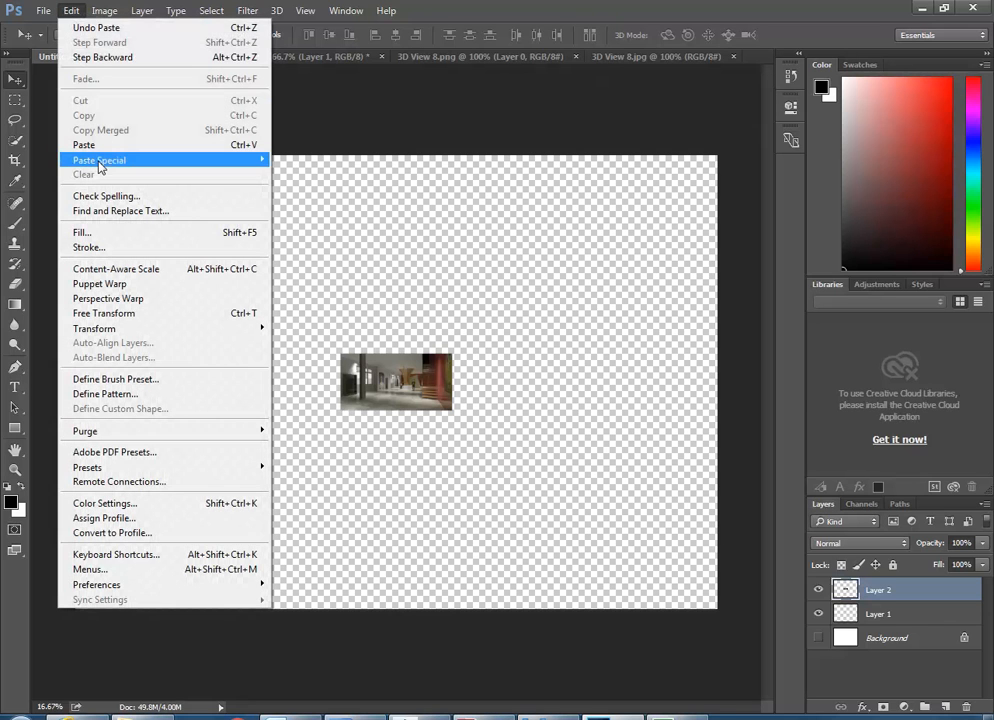
pyautogui.moveTo(130, 161)
pyautogui.click(278, 165)
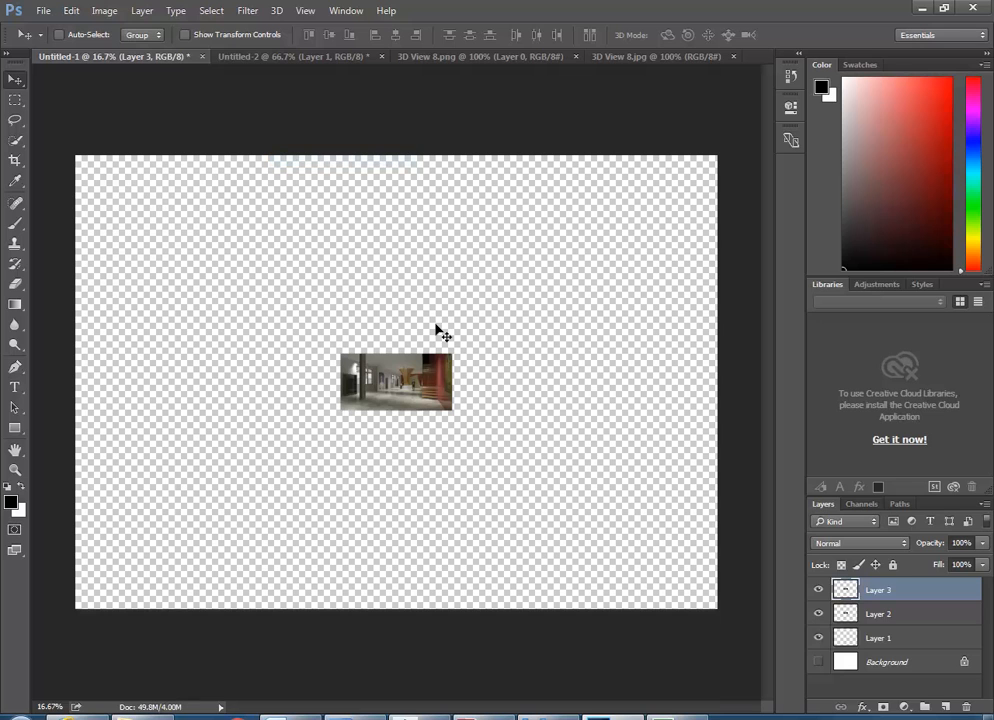
pyautogui.click(947, 613)
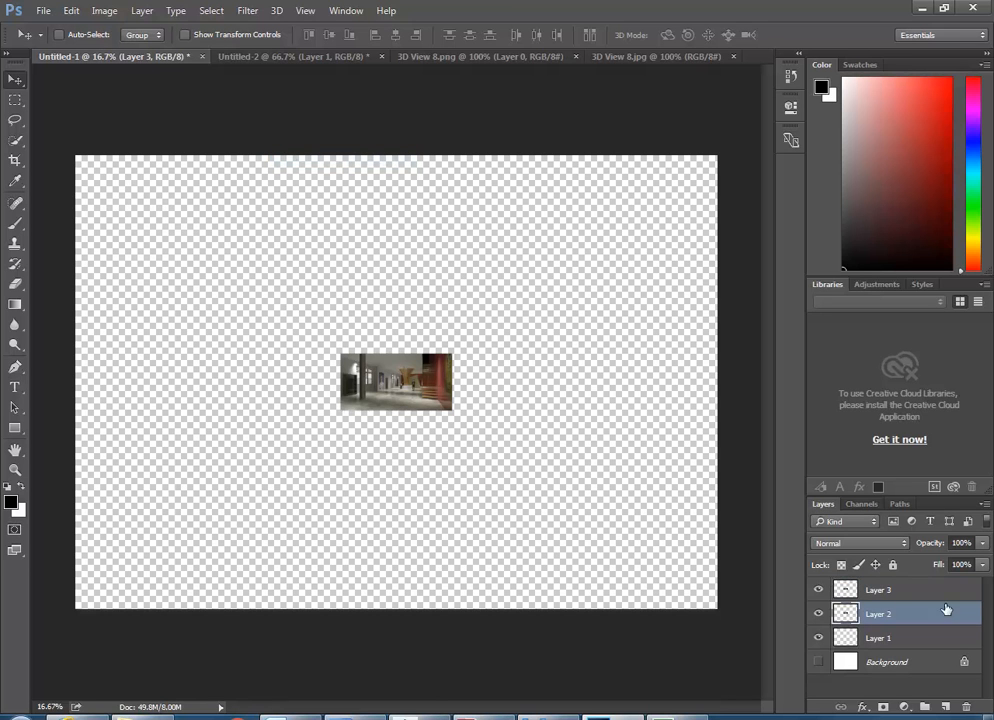
pyautogui.moveTo(890, 614); pyautogui.dragTo(966, 707)
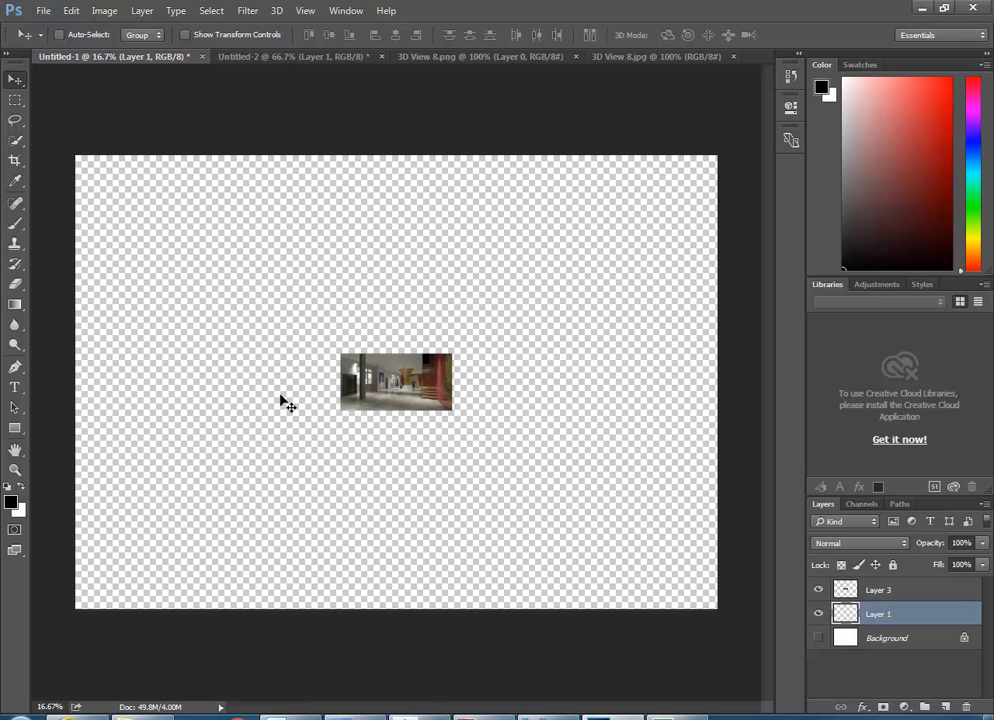
# - Try to free-transform the empty Layer 1
pyautogui.press('ctrl')
pyautogui.hotkey('ctrl', 't')
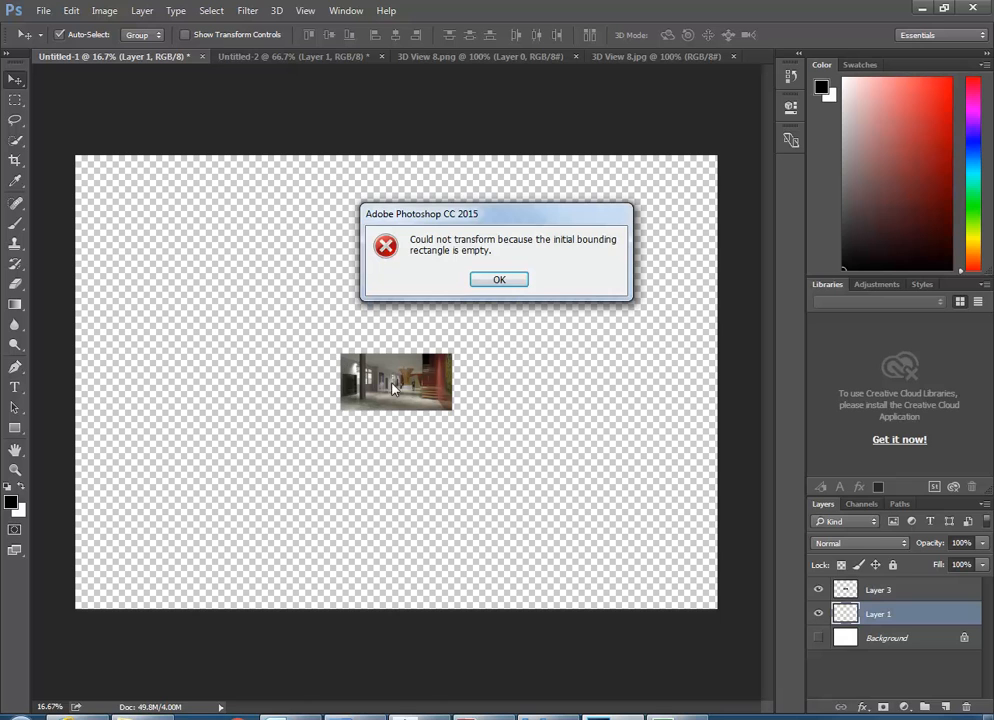
pyautogui.click(499, 280)
# - Scale the rendering on Layer 3 proportionally to about 516% so it spans most of the canvas width
pyautogui.click(845, 589)
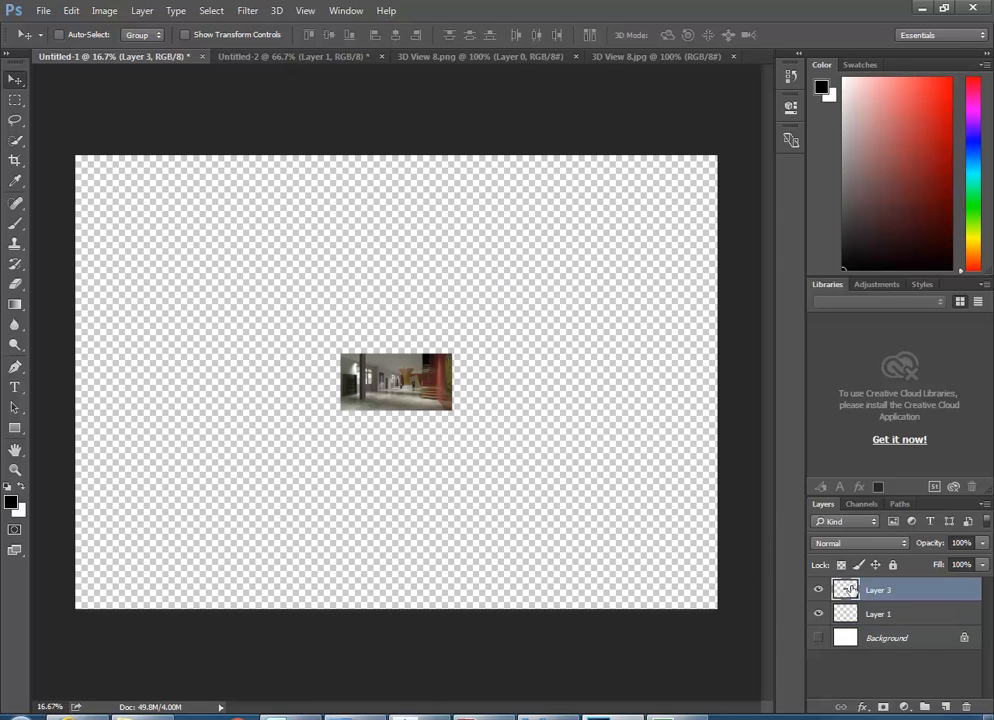
pyautogui.hotkey('ctrl', 't')
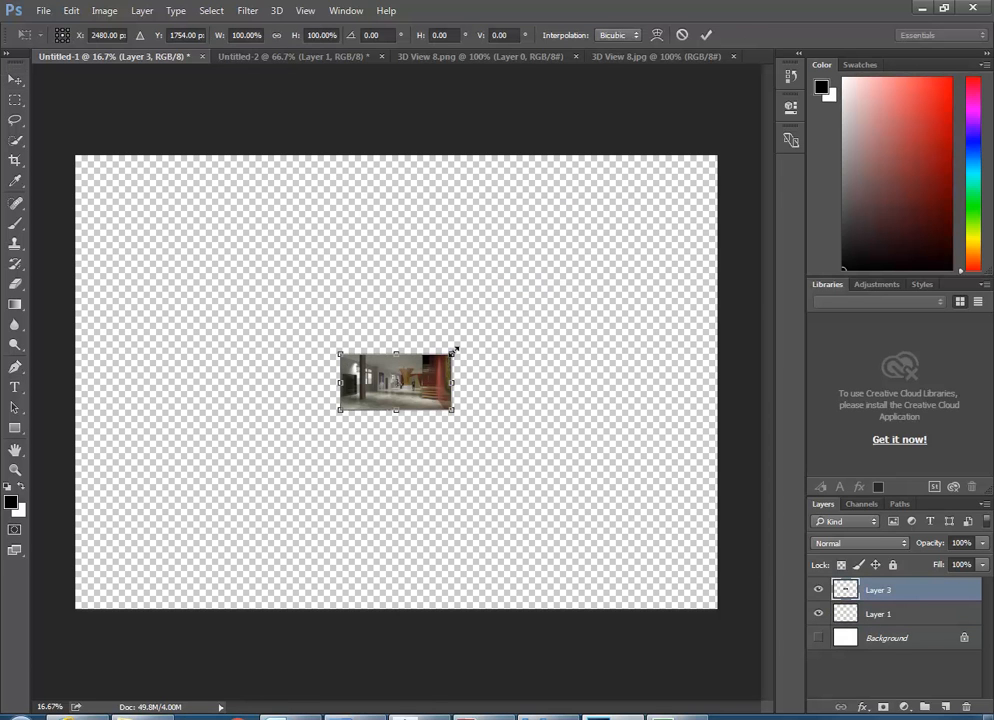
pyautogui.keyDown('shift'); pyautogui.moveTo(455, 350); pyautogui.dragTo(682, 235); pyautogui.keyUp('shift')
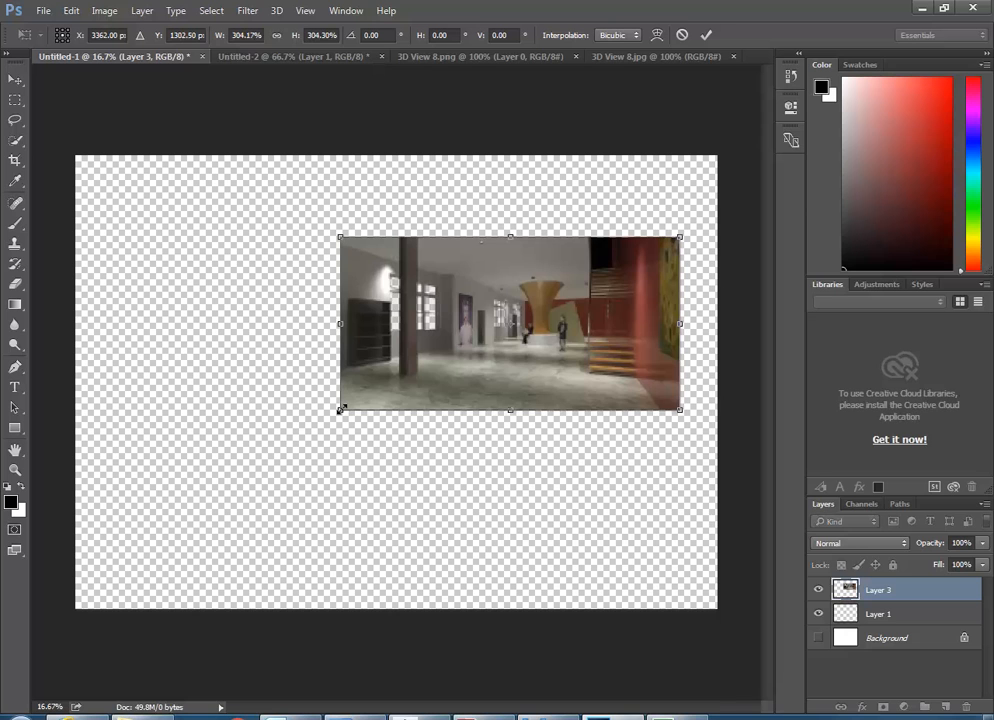
pyautogui.keyDown('shift'); pyautogui.moveTo(340, 409); pyautogui.dragTo(119, 551); pyautogui.keyUp('shift')
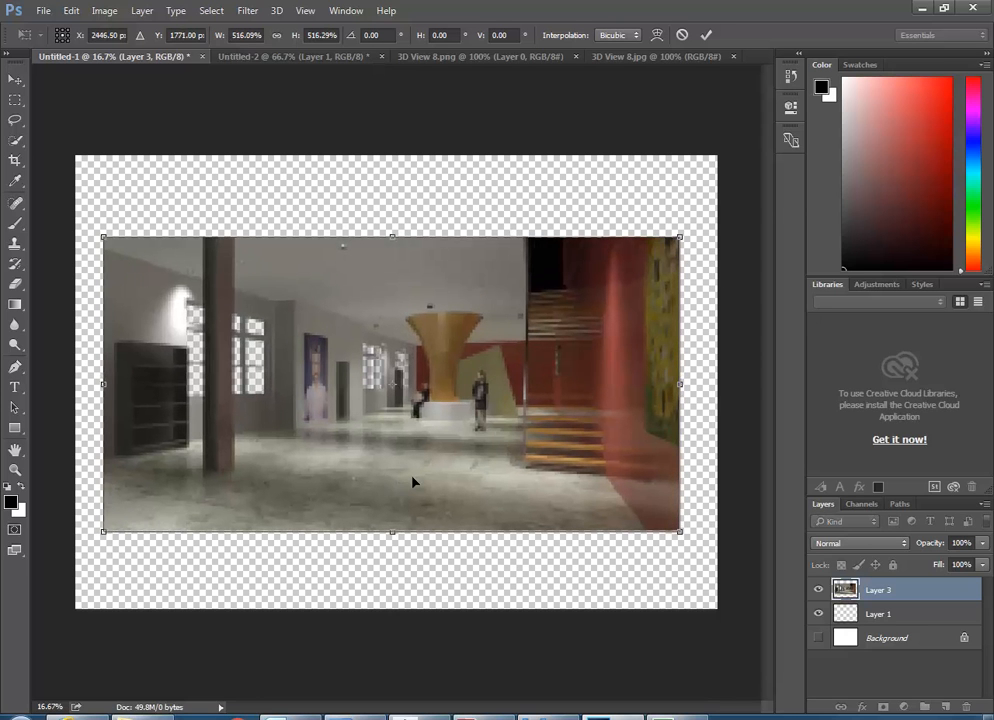
pyautogui.press('Return')
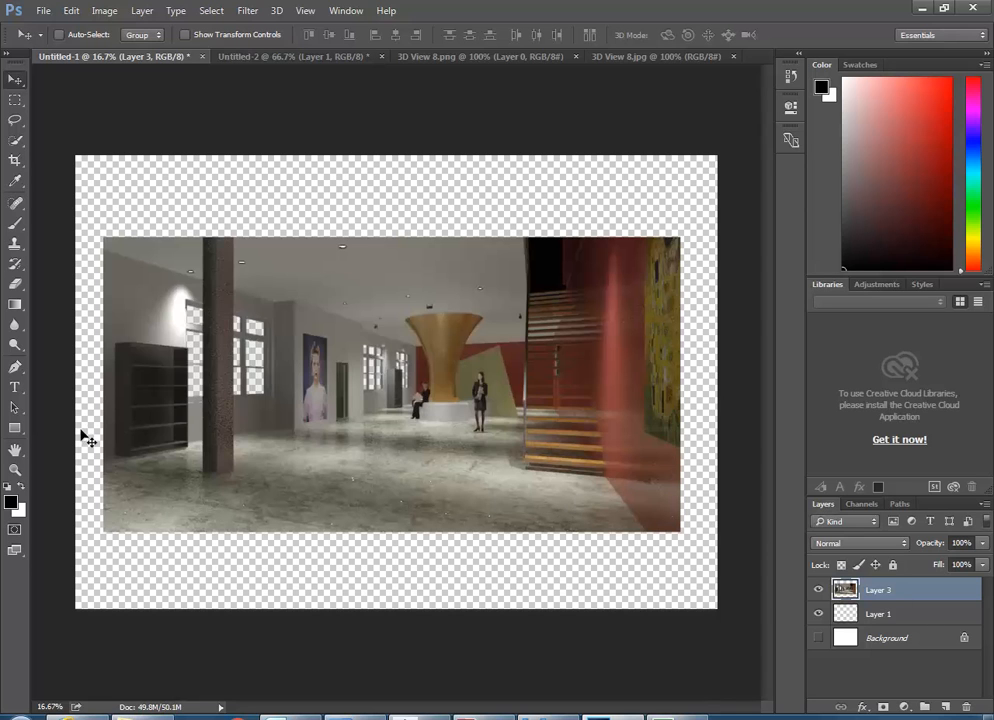
# - Copy the entire street photo from Untitled-2 and return to the Untitled-1 document
pyautogui.click(268, 58)
pyautogui.hotkey('ctrl', 'a')
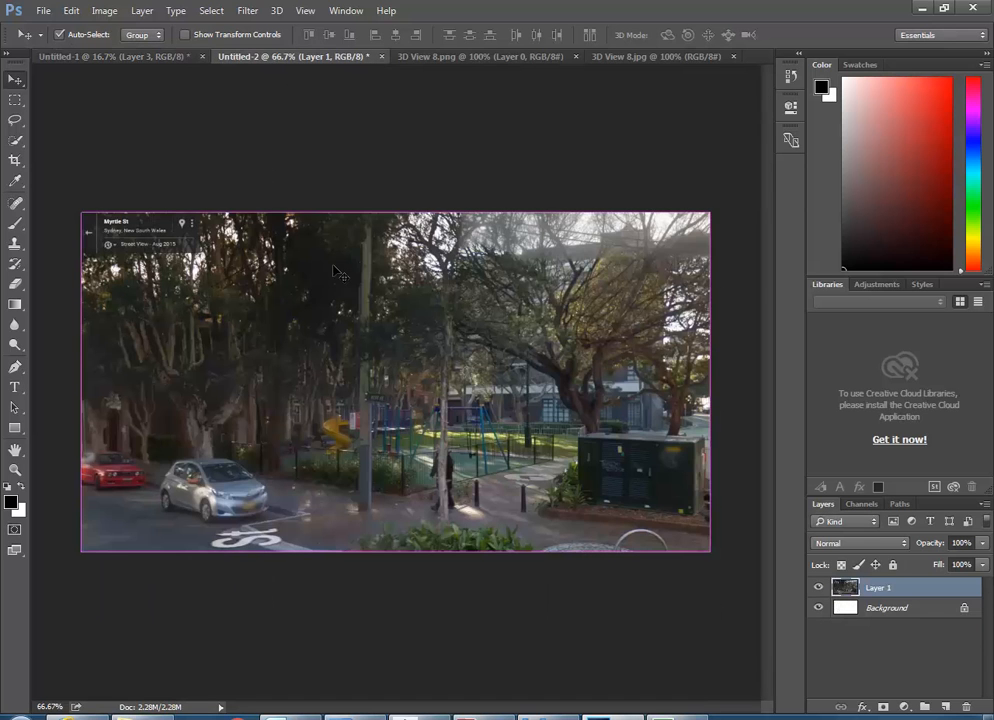
pyautogui.click(140, 57)
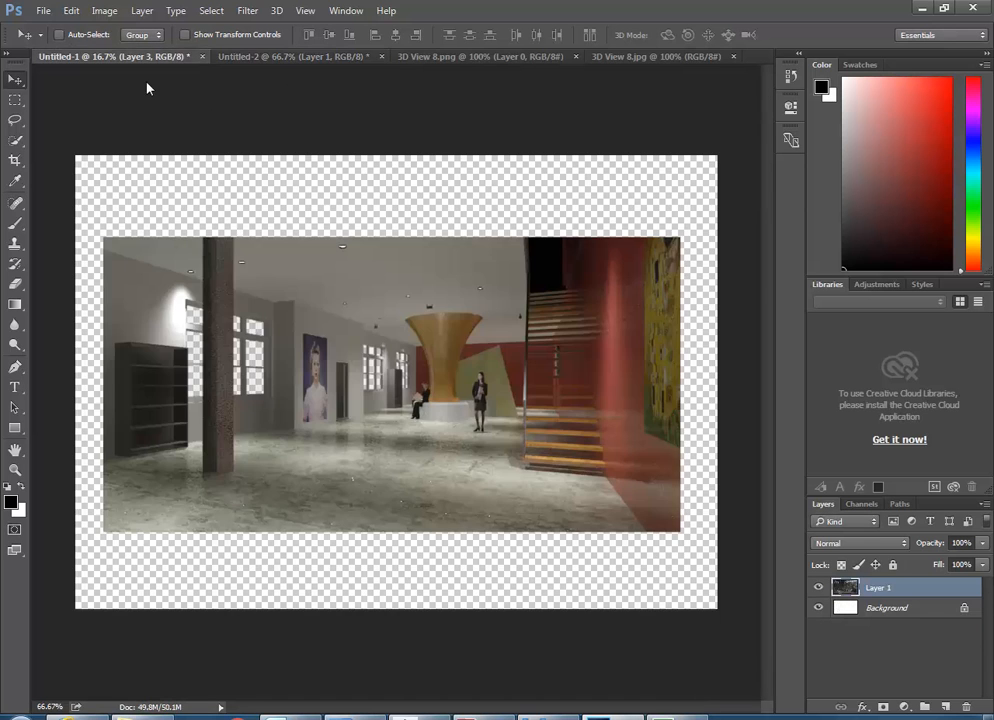
# - Try to paste the copied street photo in place on Layer 1 beneath the rendering
pyautogui.click(851, 615)
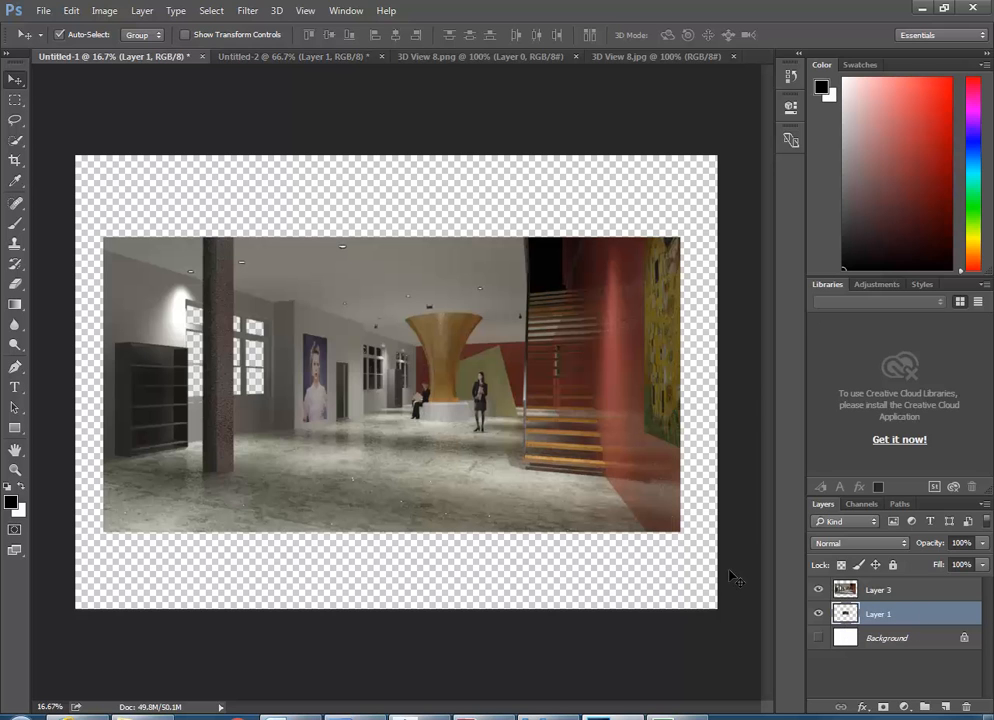
pyautogui.click(71, 10)
pyautogui.moveTo(105, 160)
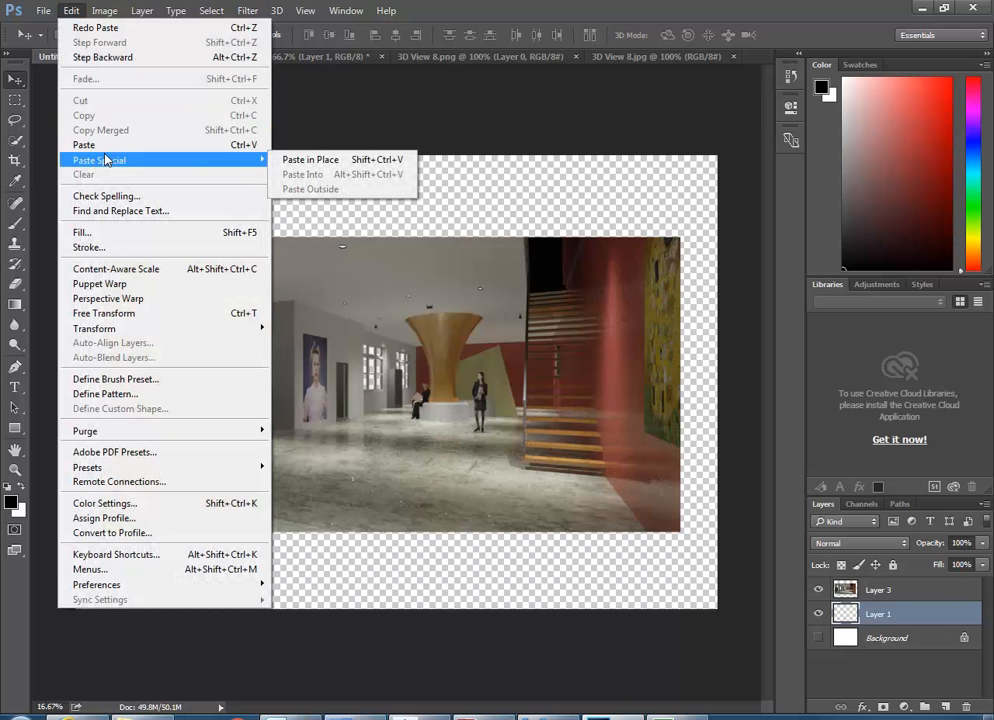
pyautogui.click(322, 162)
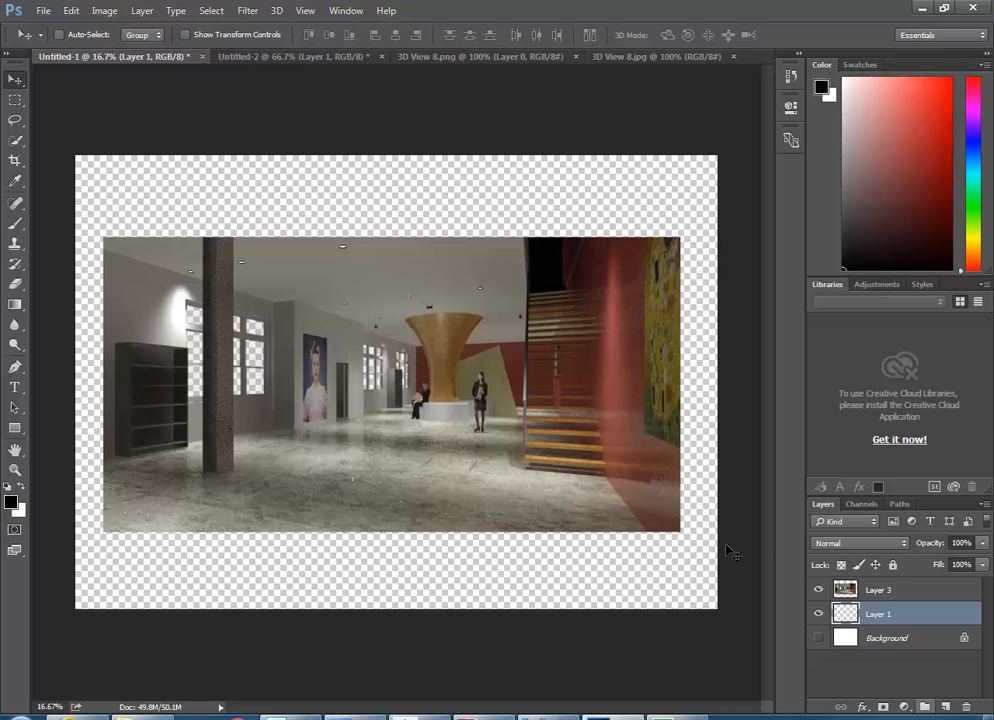
# - Paste the street photo onto a new layer beneath Layer 3, scaled to about 292% and positioned behind the rendering's windows
pyautogui.click(946, 707)
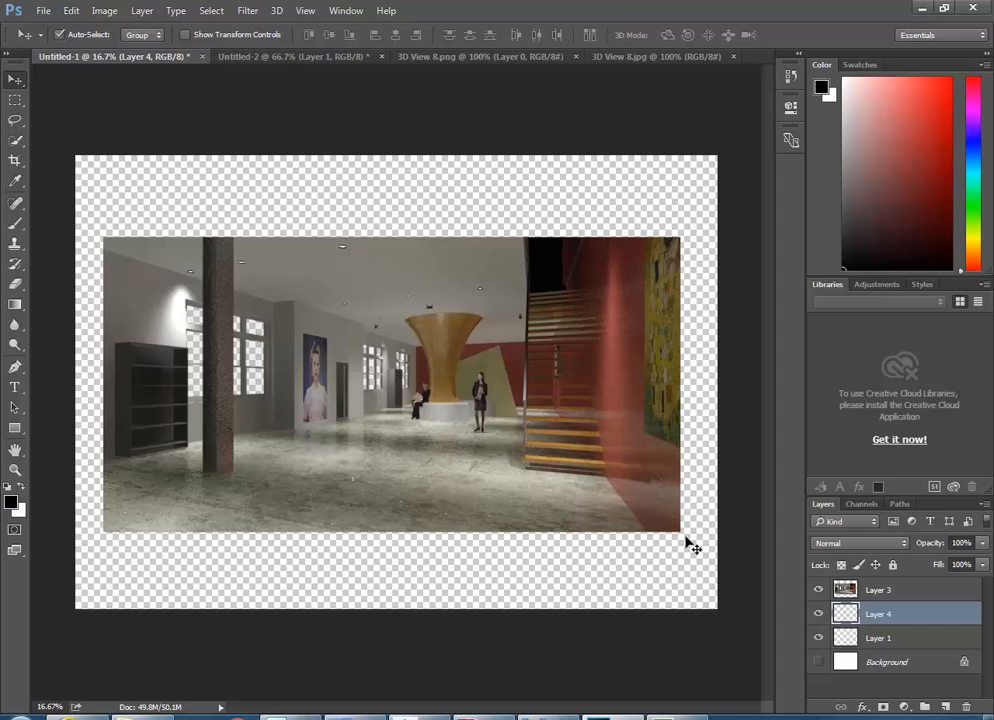
pyautogui.hotkey('ctrl', 'v')
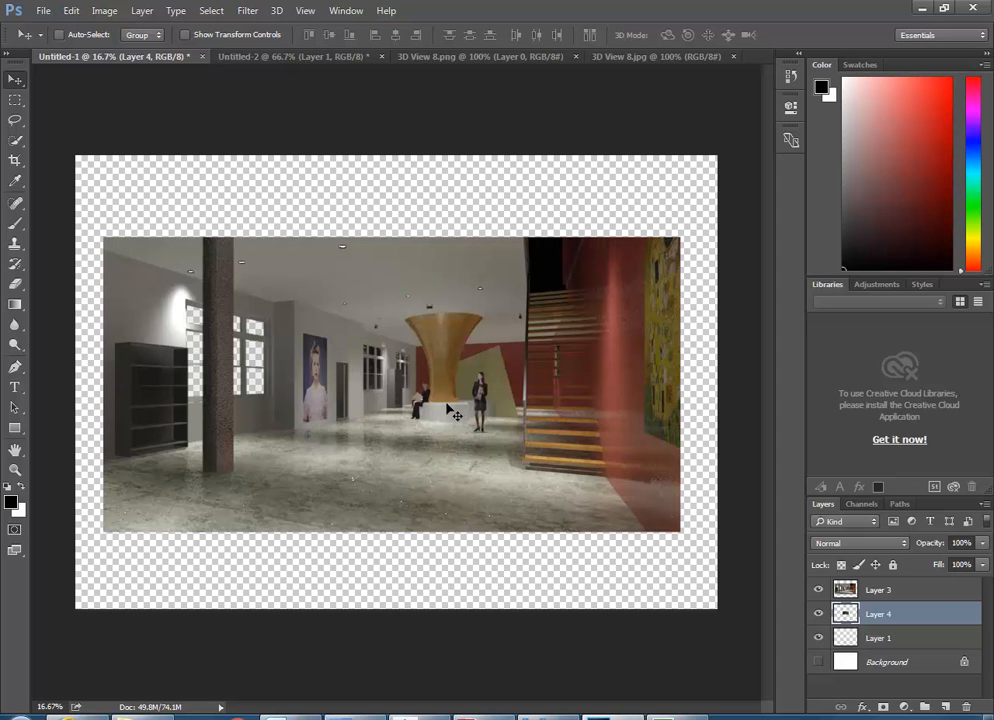
pyautogui.hotkey('ctrl', 't')
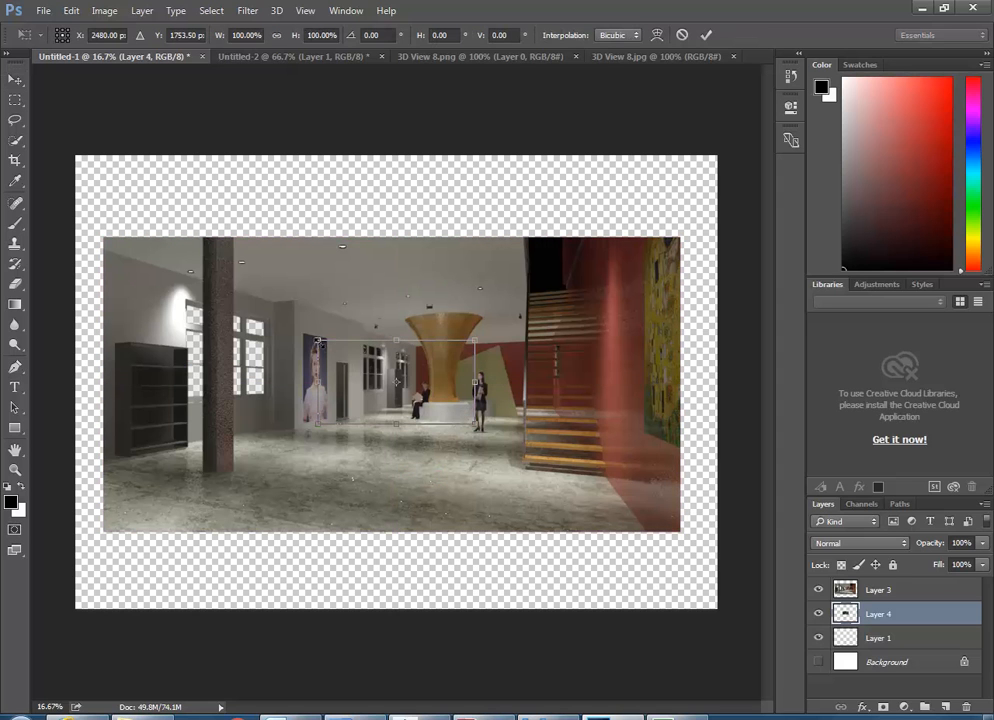
pyautogui.moveTo(317, 341); pyautogui.dragTo(136, 241)
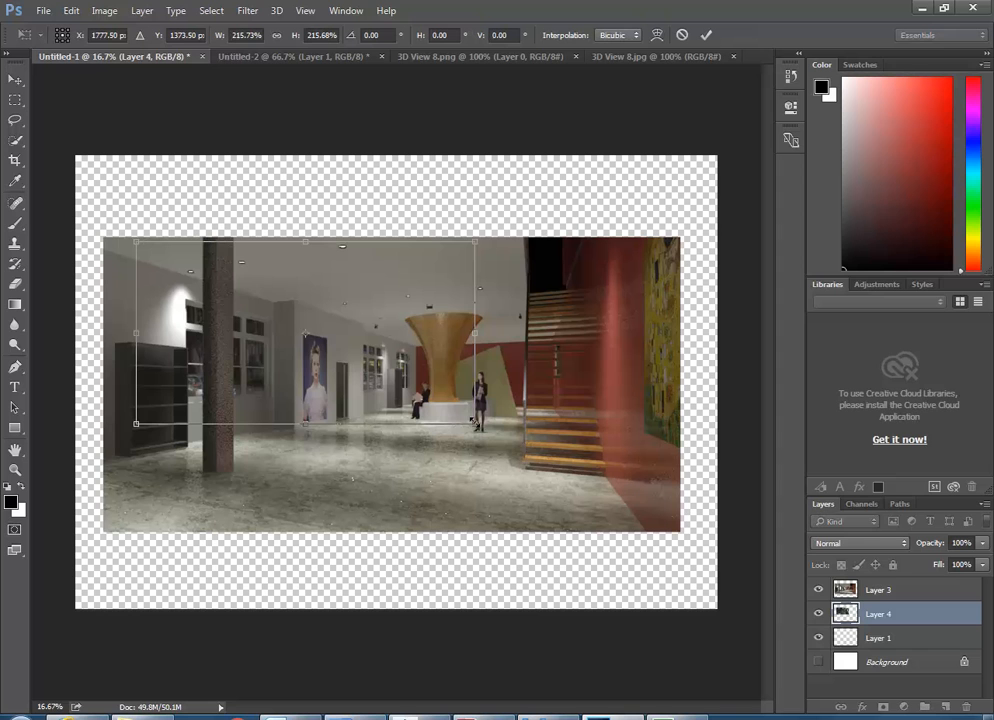
pyautogui.moveTo(474, 421); pyautogui.dragTo(587, 513)
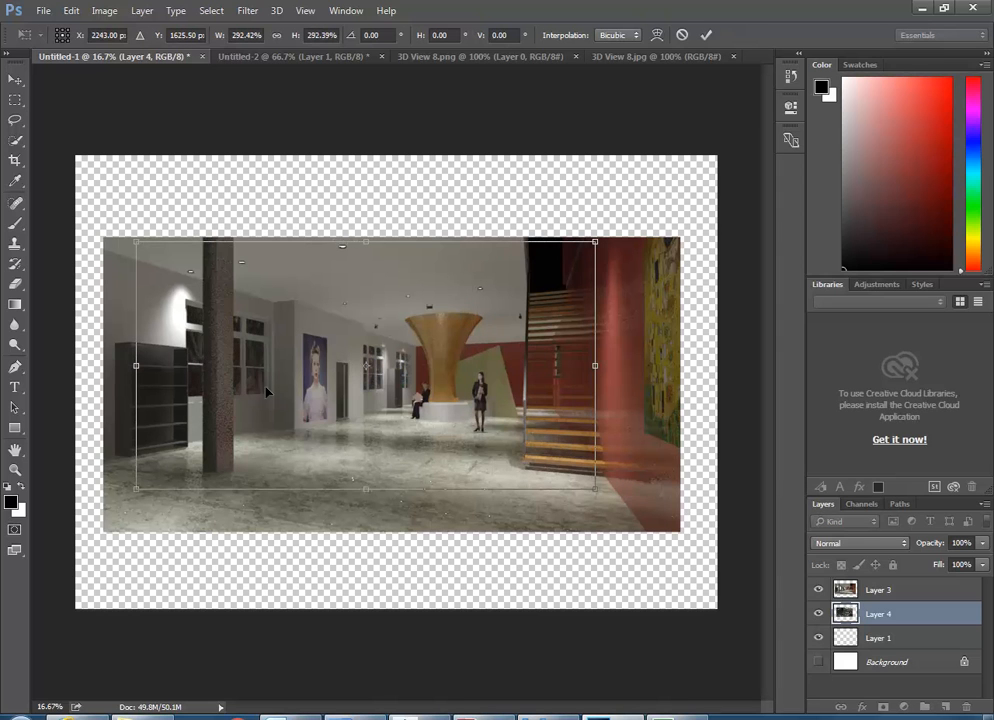
pyautogui.moveTo(257, 383)
pyautogui.mouseDown()
pyautogui.moveTo(223, 389)
pyautogui.moveTo(241, 385)
pyautogui.mouseUp()
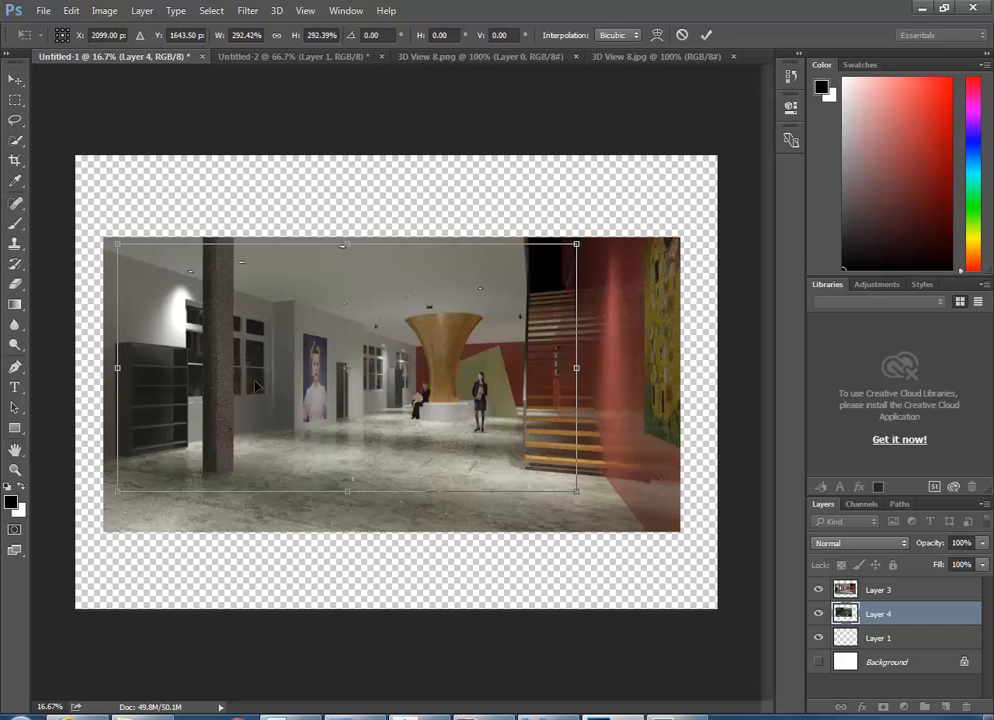
pyautogui.press('Return')
# - Brighten the street photo on Layer 4 with an Exposure adjustment of +1.98
pyautogui.click(73, 11)
pyautogui.moveTo(104, 11)
pyautogui.moveTo(120, 50)
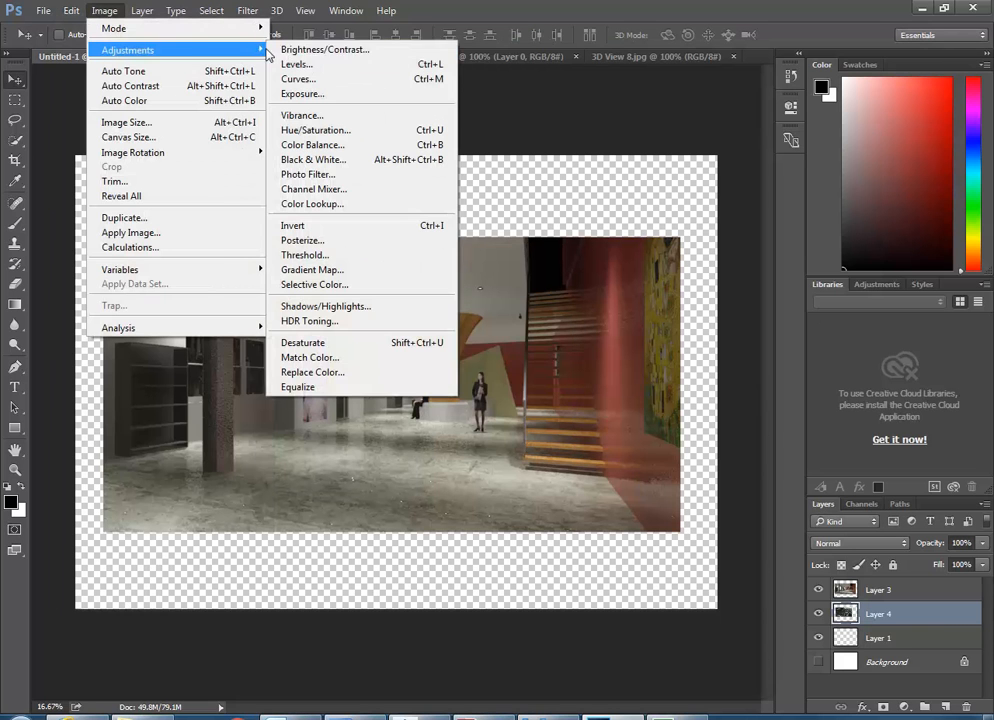
pyautogui.click(296, 95)
pyautogui.moveTo(643, 185); pyautogui.dragTo(671, 190)
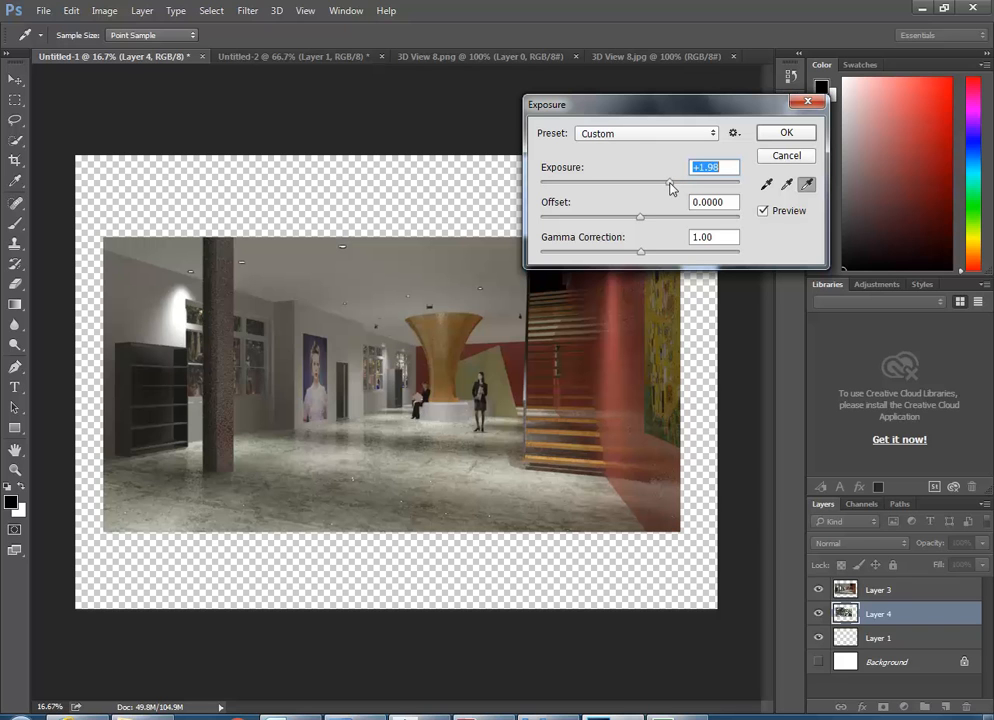
pyautogui.click(782, 133)
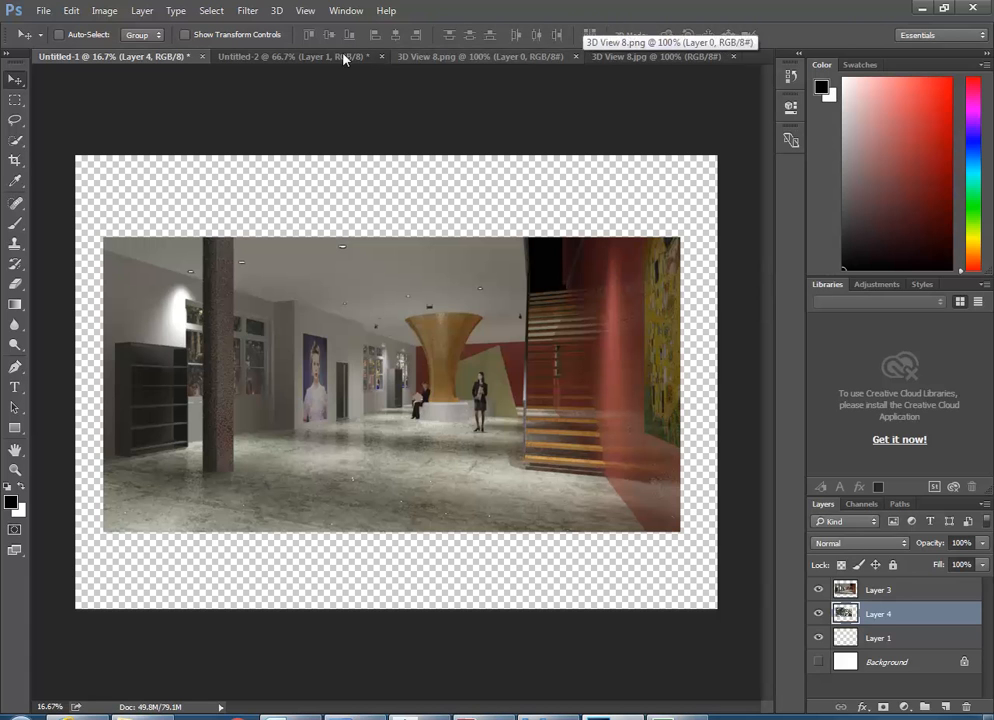
# - Open the Chippendale Park JPEG from StudentResources, EDU_DC_InteriorDesign, BD2 IDST203A Vis Comm 3, Revit Resources, MyrtleSt Project
pyautogui.click(45, 11)
pyautogui.click(52, 42)
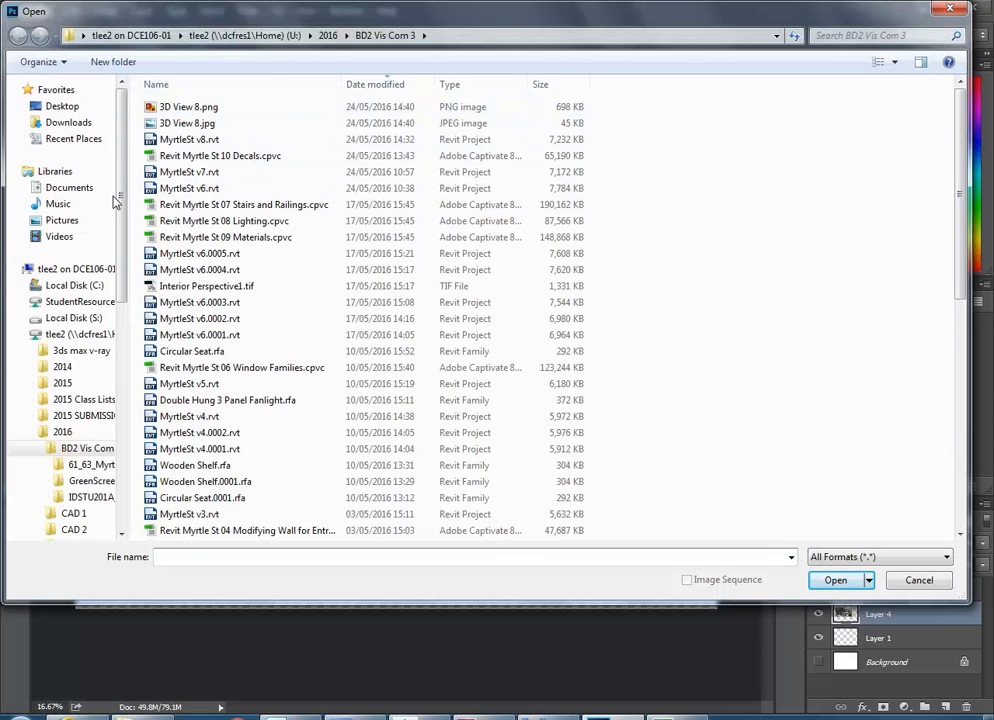
pyautogui.click(70, 302)
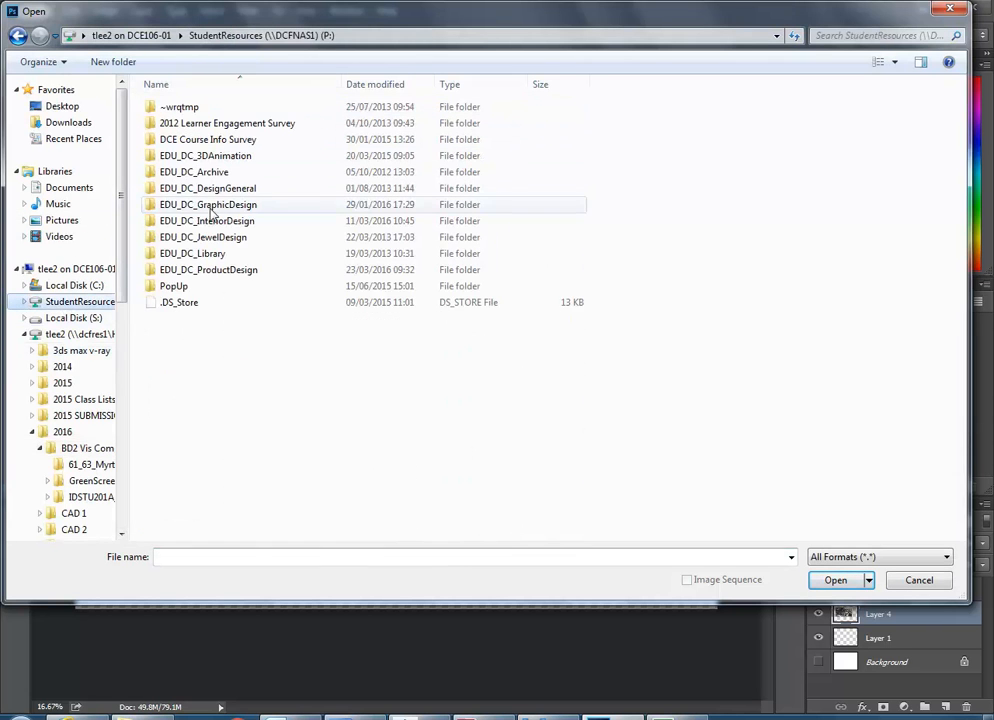
pyautogui.doubleClick(205, 220)
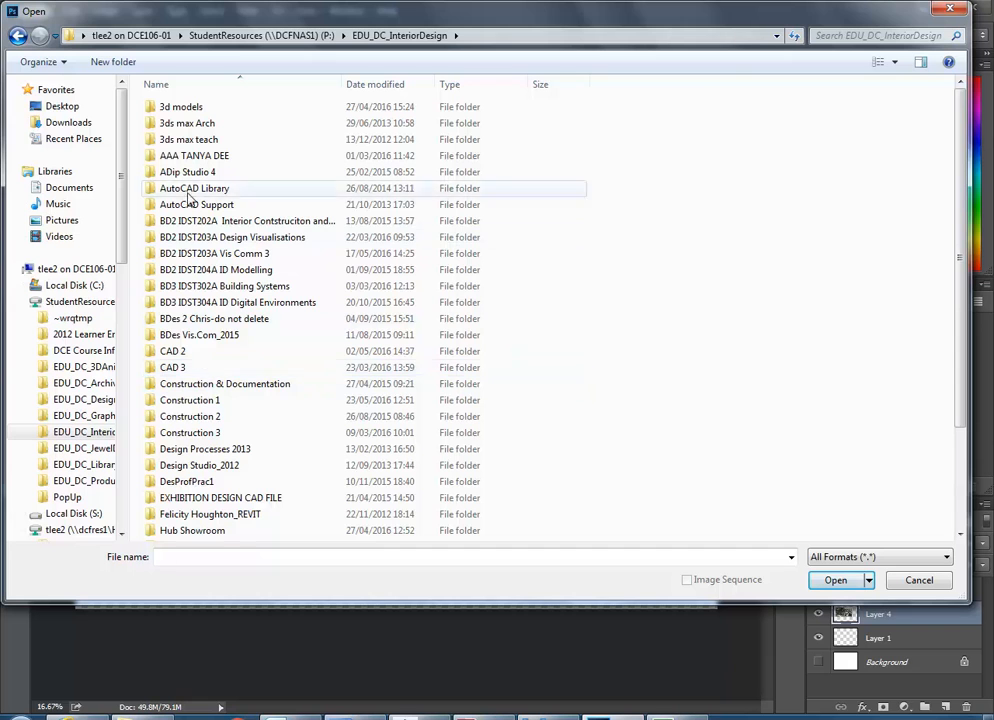
pyautogui.click(190, 320)
pyautogui.doubleClick(205, 253)
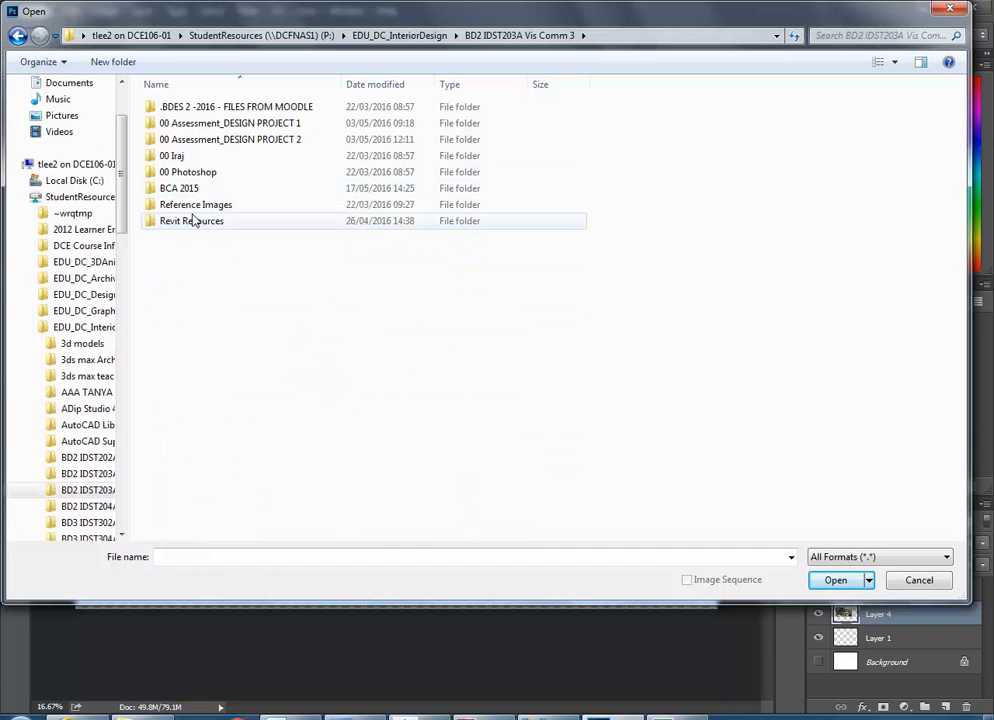
pyautogui.click(195, 223)
pyautogui.doubleClick(193, 222)
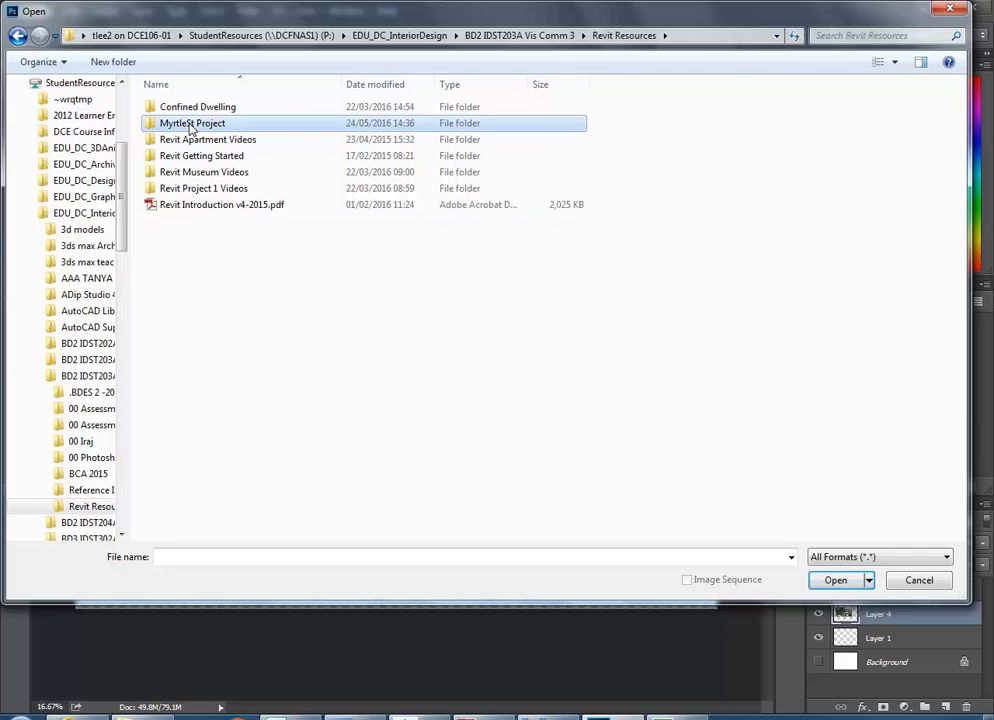
pyautogui.doubleClick(191, 123)
pyautogui.doubleClick(196, 272)
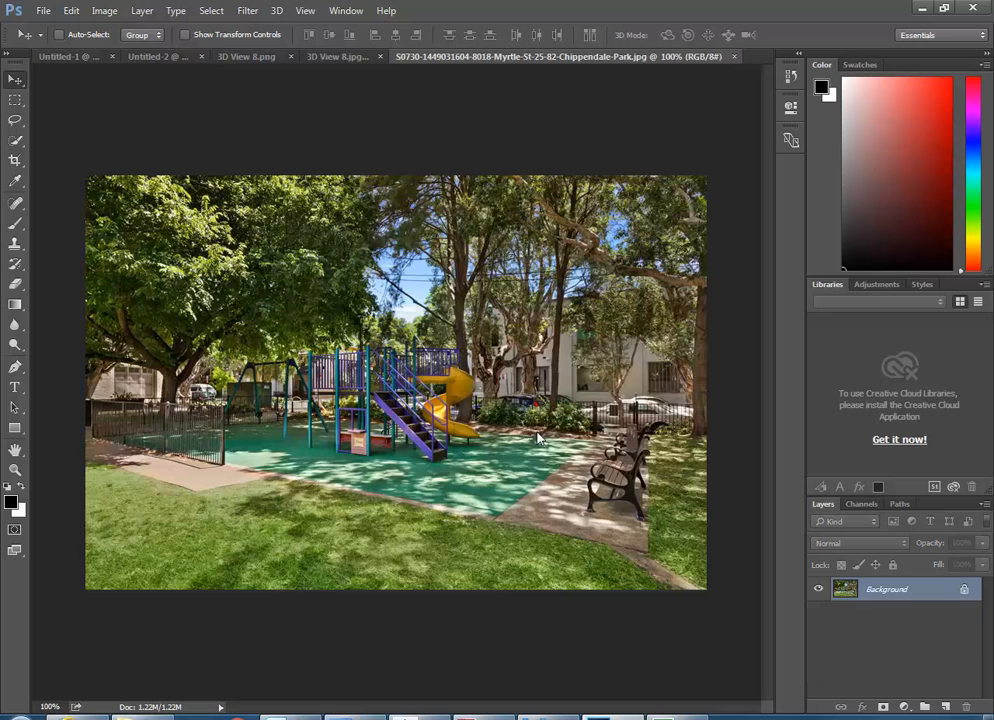
# - Copy the entire park photo and paste it onto a new layer between Layer 3 and Layer 4 in Untitled-1
pyautogui.hotkey('ctrl', 'a')
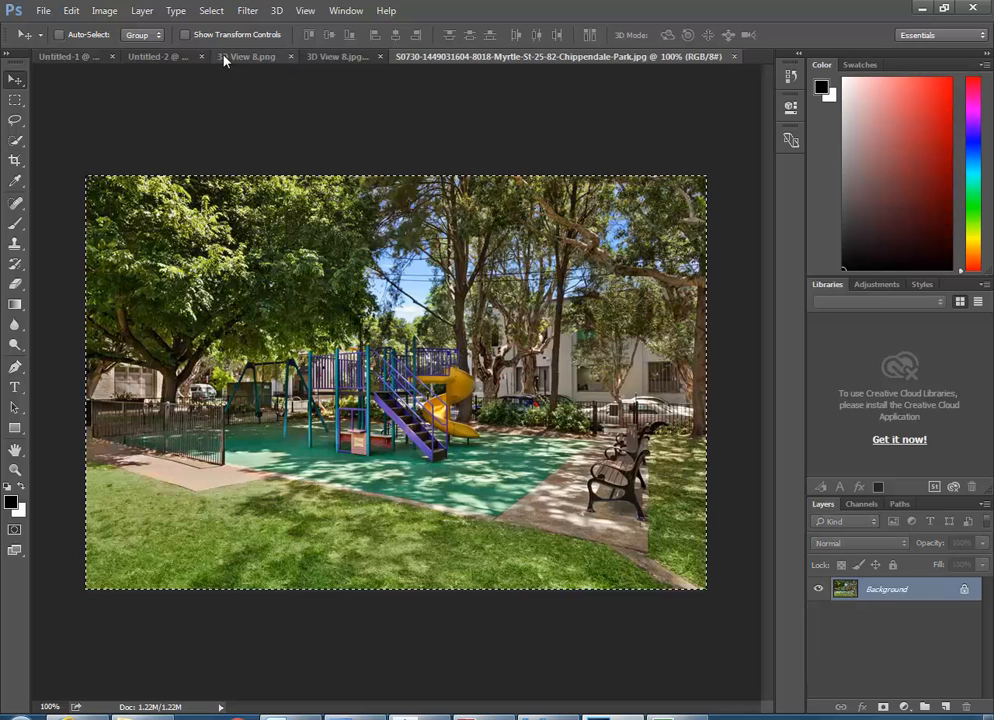
pyautogui.click(62, 56)
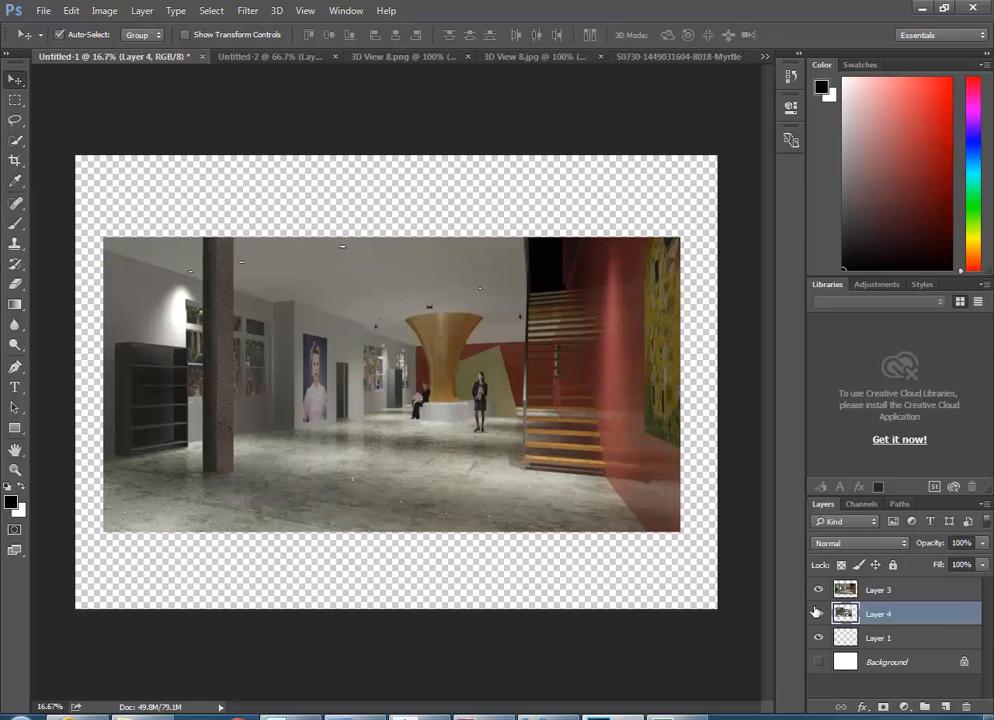
pyautogui.hotkey('ctrl', 'shift', 'alt', 'n')
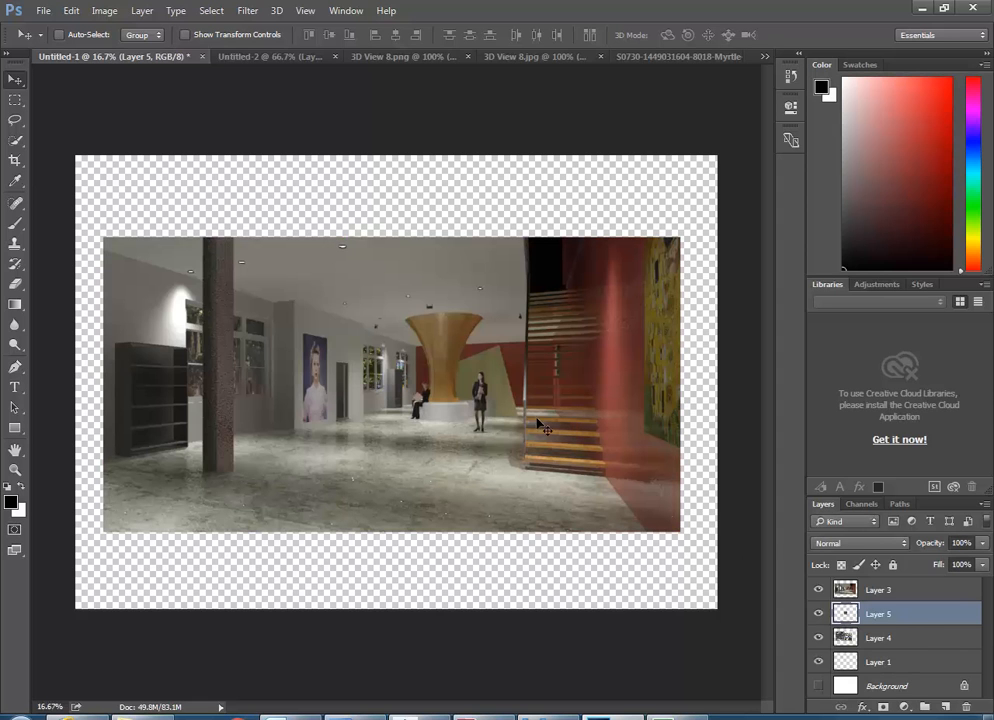
pyautogui.hotkey('ctrl', 'v')
# - Scale the park photo on Layer 5 to about 316% and position it behind the rendering's left-hand windows
pyautogui.hotkey('ctrl', 't')
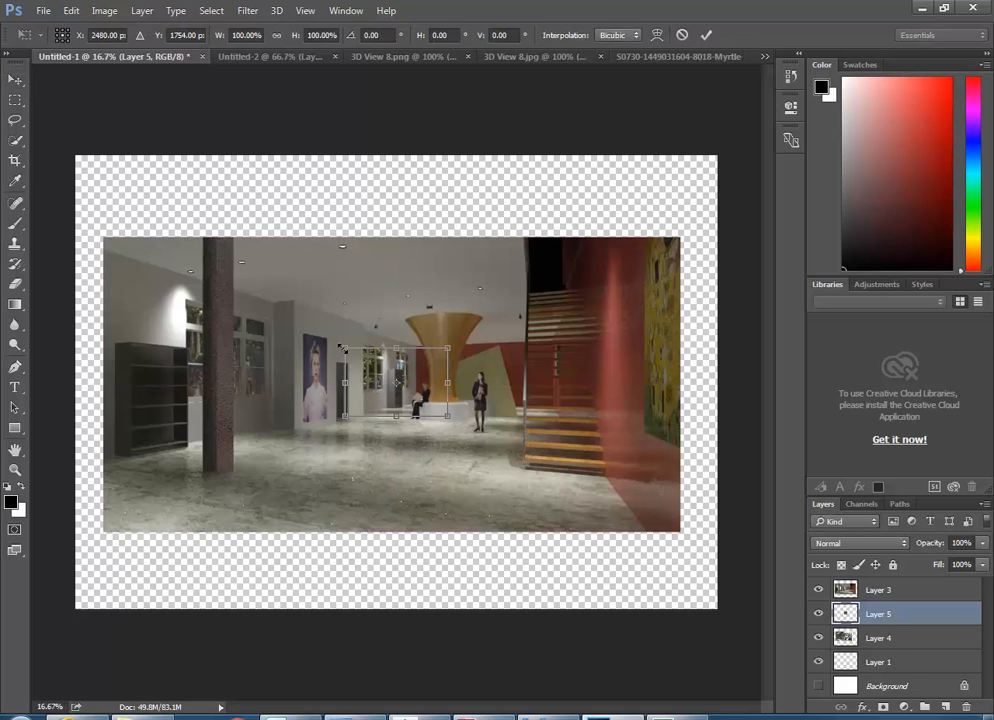
pyautogui.moveTo(342, 348); pyautogui.dragTo(166, 268)
pyautogui.moveTo(262, 386); pyautogui.dragTo(192, 404)
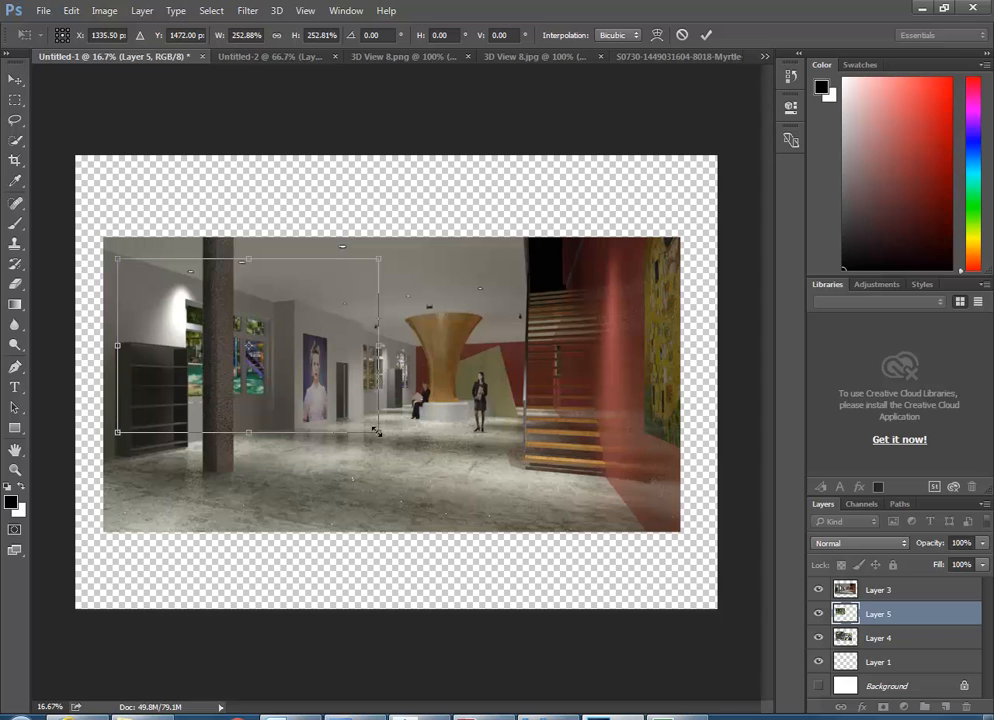
pyautogui.moveTo(376, 432); pyautogui.dragTo(446, 470)
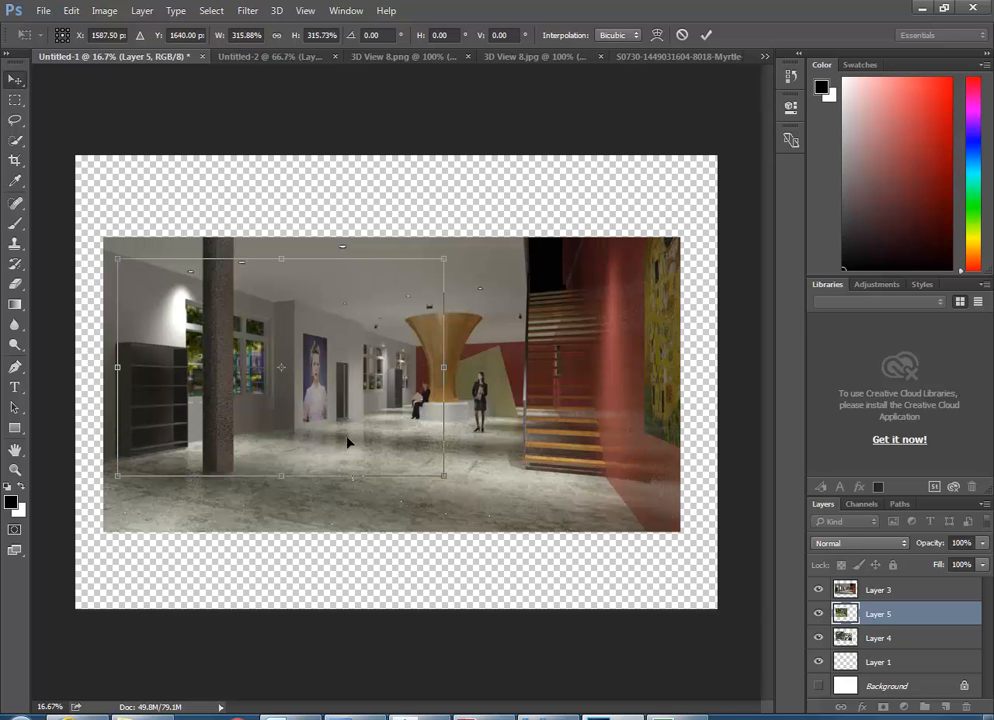
pyautogui.press('Return')
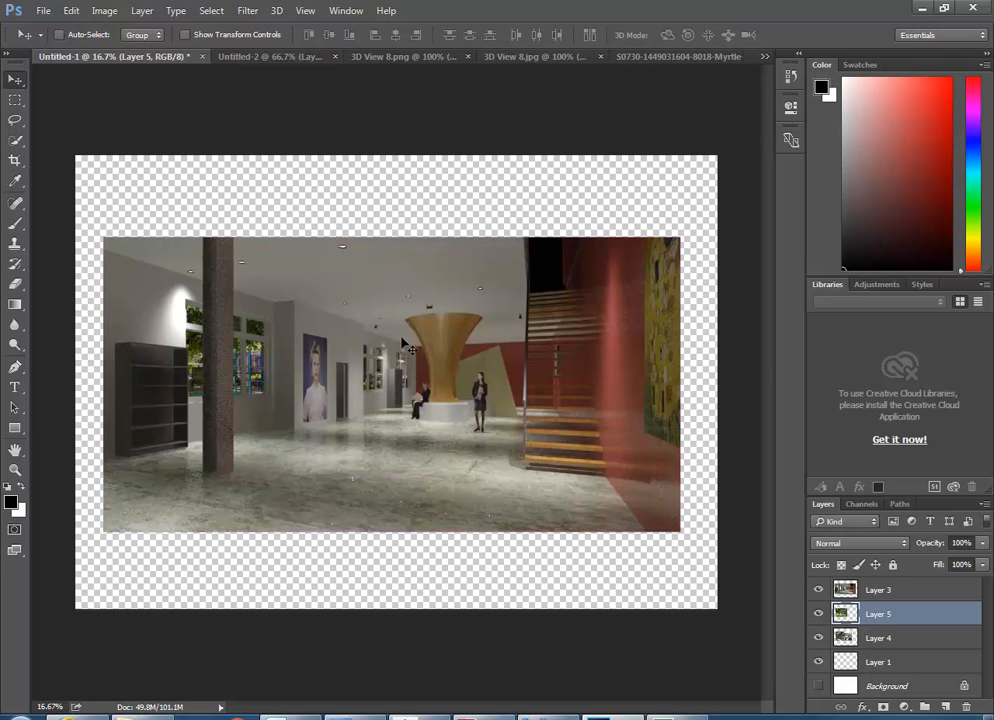
# - Switch to the MyrtleSt v8 project in Revit, close the Rendering dialog and open the SB1 3D view
pyautogui.click(454, 715)
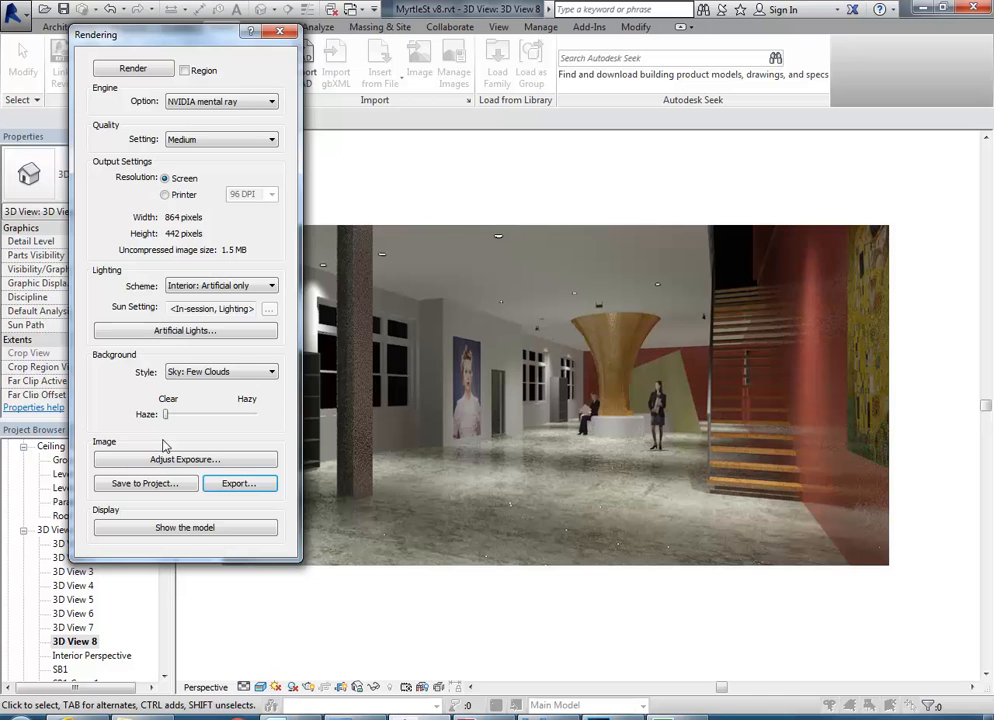
pyautogui.click(279, 32)
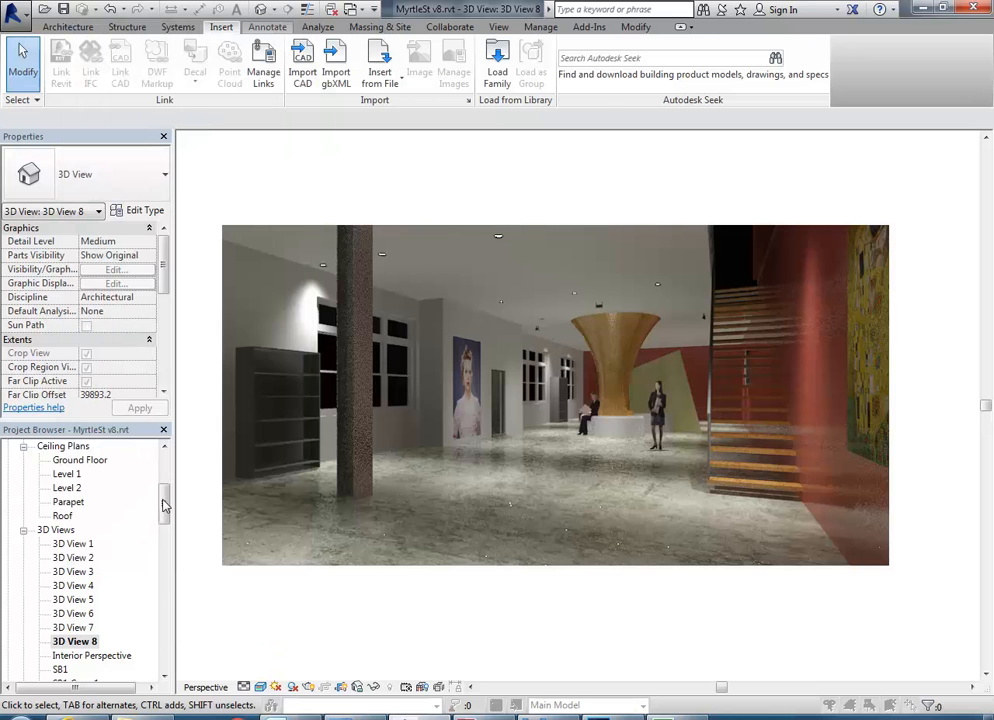
pyautogui.click(85, 641)
pyautogui.moveTo(164, 508); pyautogui.dragTo(164, 530)
pyautogui.doubleClick(60, 529)
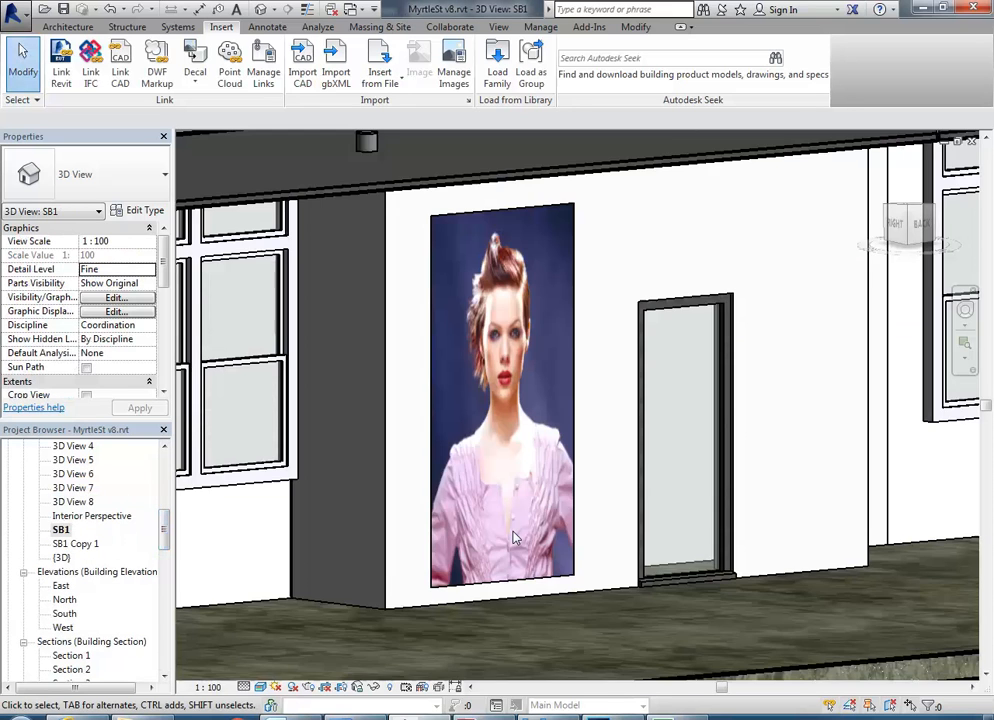
# - Reveal the hidden elements in the SB1 view and pull the section box's back face outward beyond the rear wall
pyautogui.scroll(-8, 515, 535)
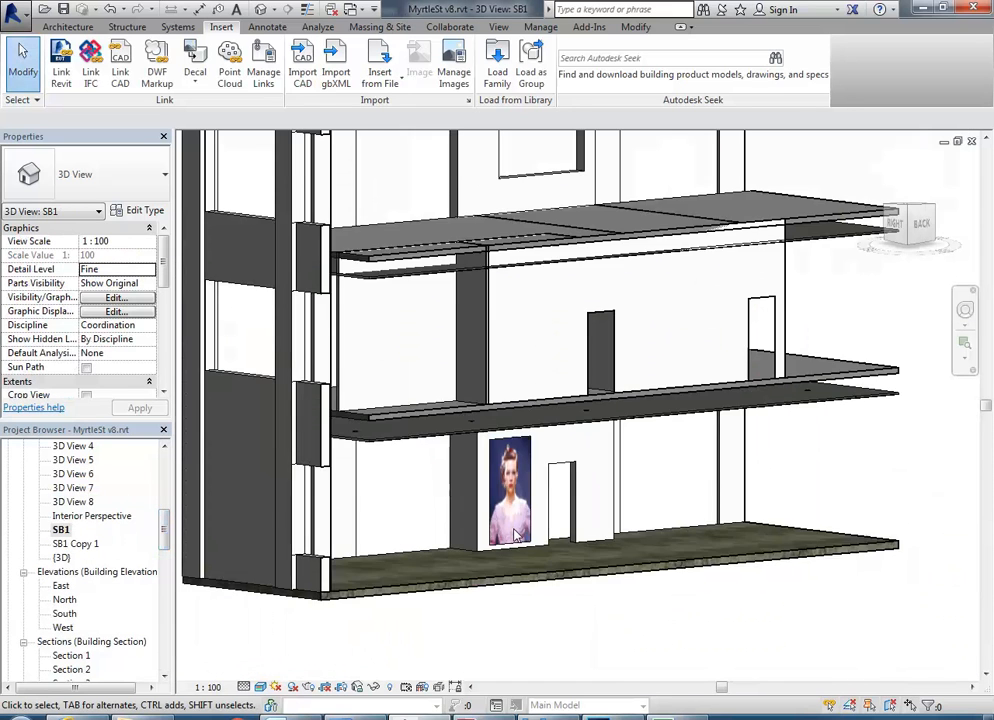
pyautogui.moveTo(515, 535); pyautogui.dragTo(542, 533, button='middle')
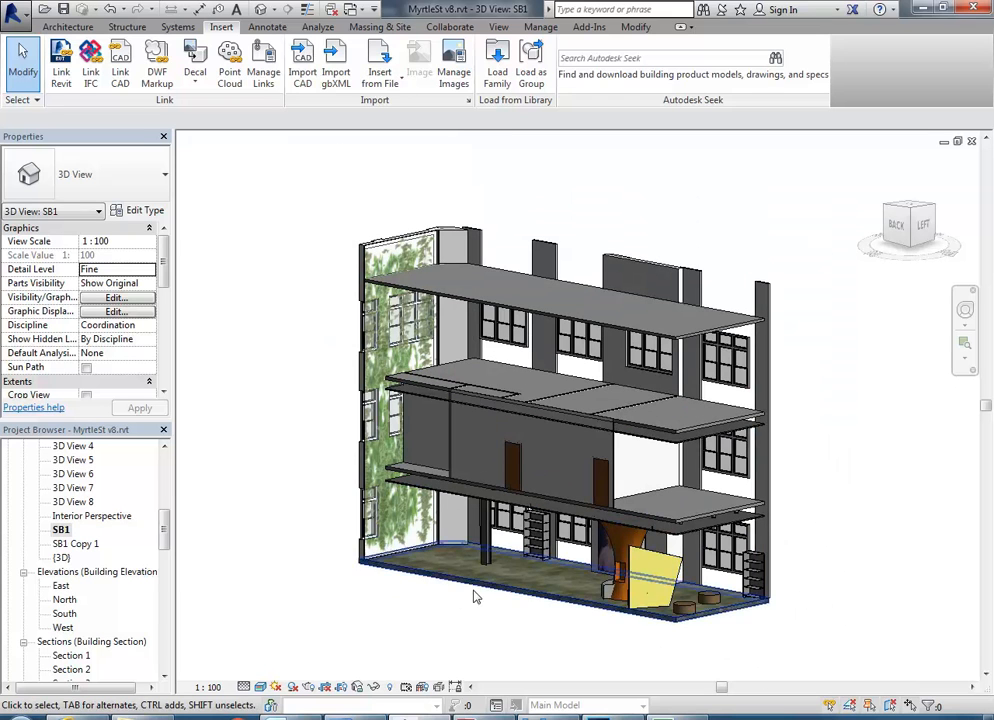
pyautogui.click(391, 686)
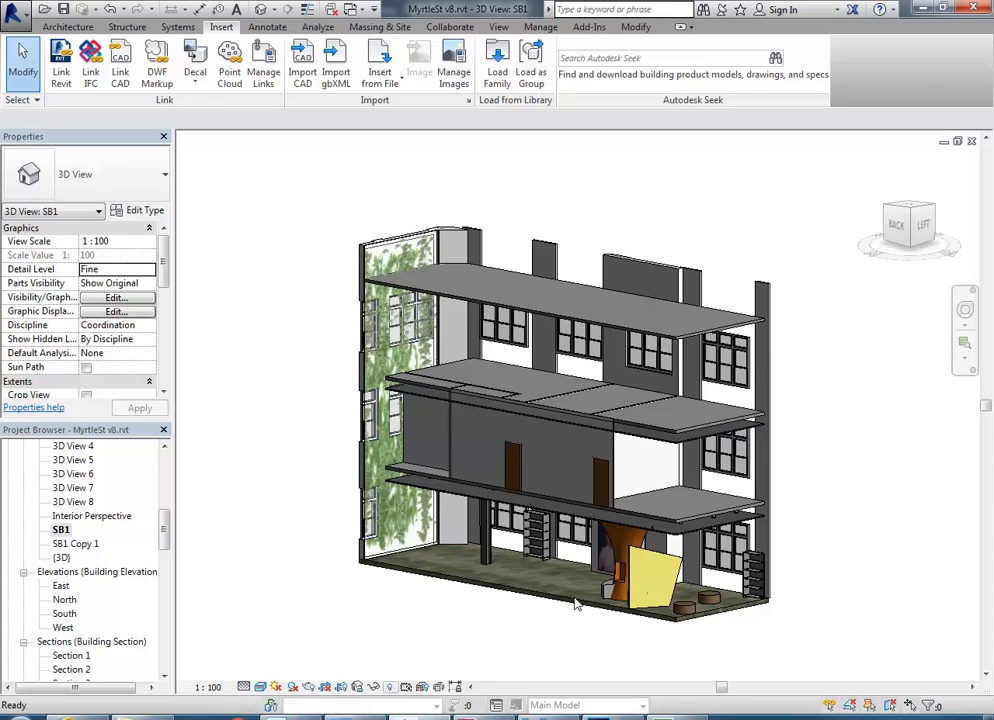
pyautogui.click(690, 636)
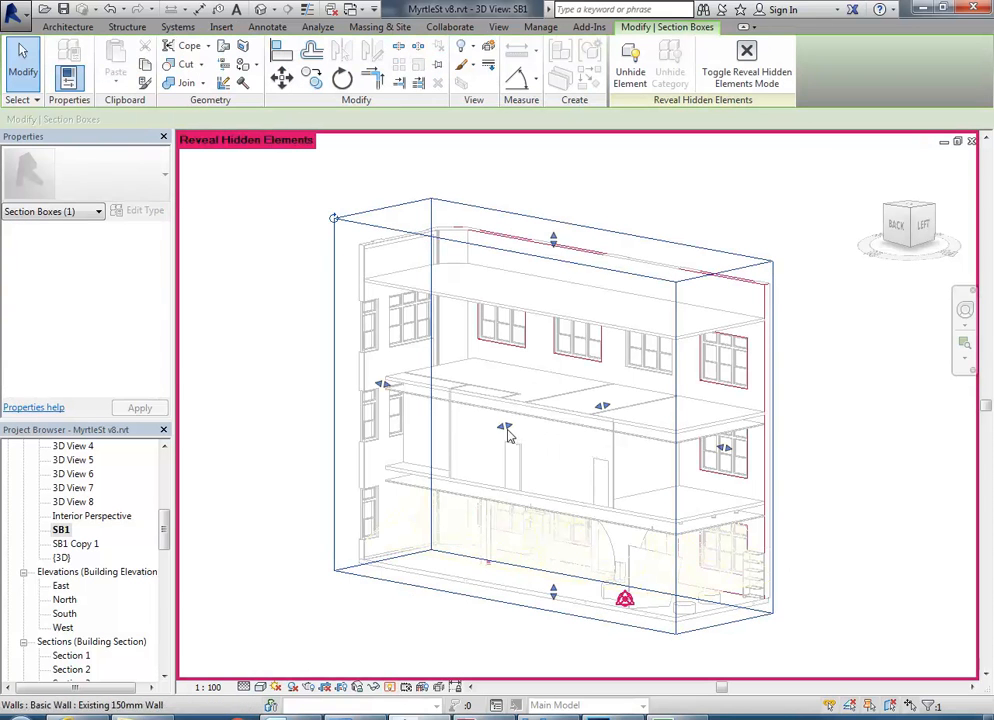
pyautogui.moveTo(503, 432); pyautogui.dragTo(455, 445)
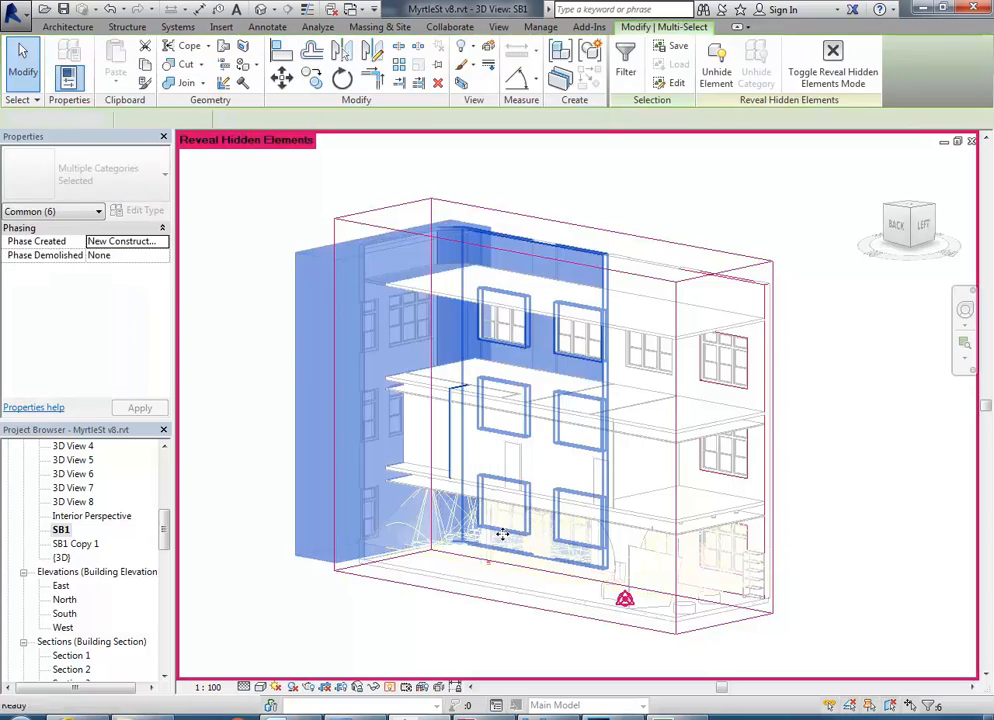
pyautogui.press('Escape')
pyautogui.click(517, 610)
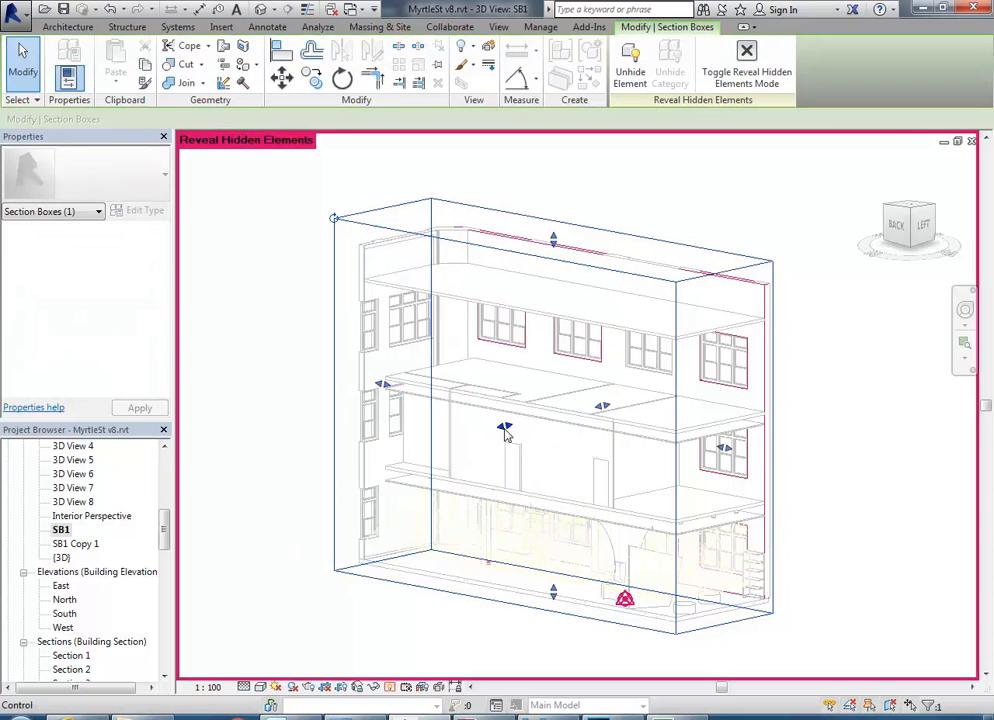
pyautogui.moveTo(483, 432); pyautogui.dragTo(470, 435)
# - Lower the section box's top face to the ground storey and extend its left face outward past the building's end
pyautogui.keyDown('shift'); pyautogui.moveTo(672, 443); pyautogui.dragTo(359, 473, button='middle'); pyautogui.keyUp('shift')
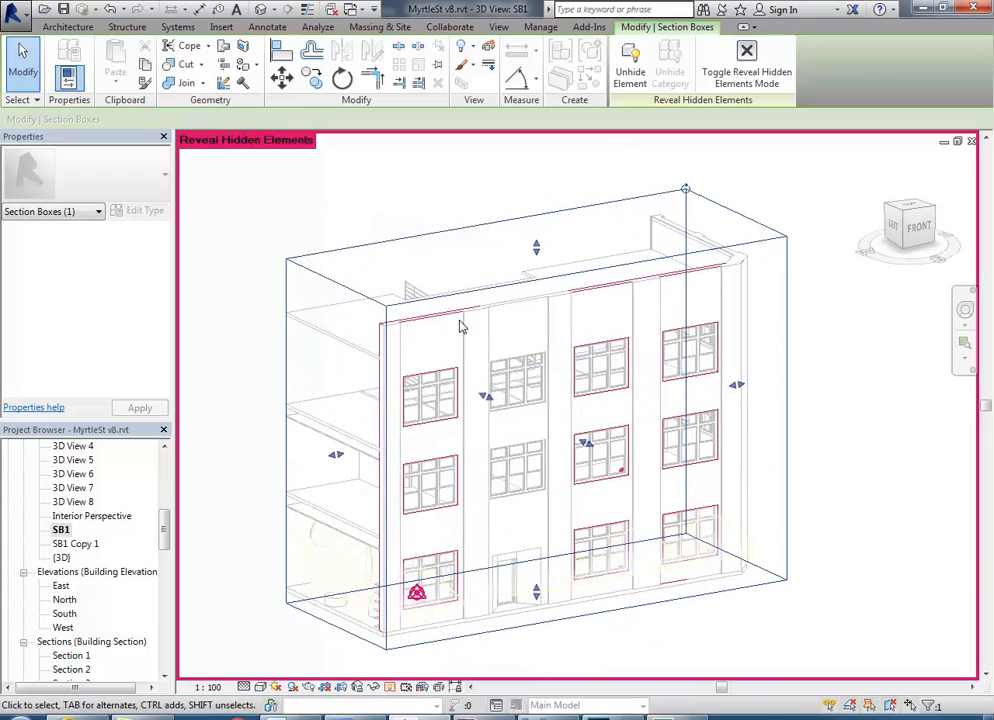
pyautogui.moveTo(539, 255); pyautogui.dragTo(477, 535)
pyautogui.keyDown('shift'); pyautogui.moveTo(477, 535); pyautogui.dragTo(545, 496, button='middle'); pyautogui.keyUp('shift')
pyautogui.scroll(-1, 509, 517)
pyautogui.moveTo(375, 557); pyautogui.dragTo(222, 598)
# - Raise the section box's top face slightly to just above the ground-floor ceiling and leave Reveal Hidden Elements mode
pyautogui.keyDown('shift'); pyautogui.moveTo(355, 436); pyautogui.dragTo(384, 484, button='middle'); pyautogui.keyUp('shift')
pyautogui.scroll(2, 455, 538)
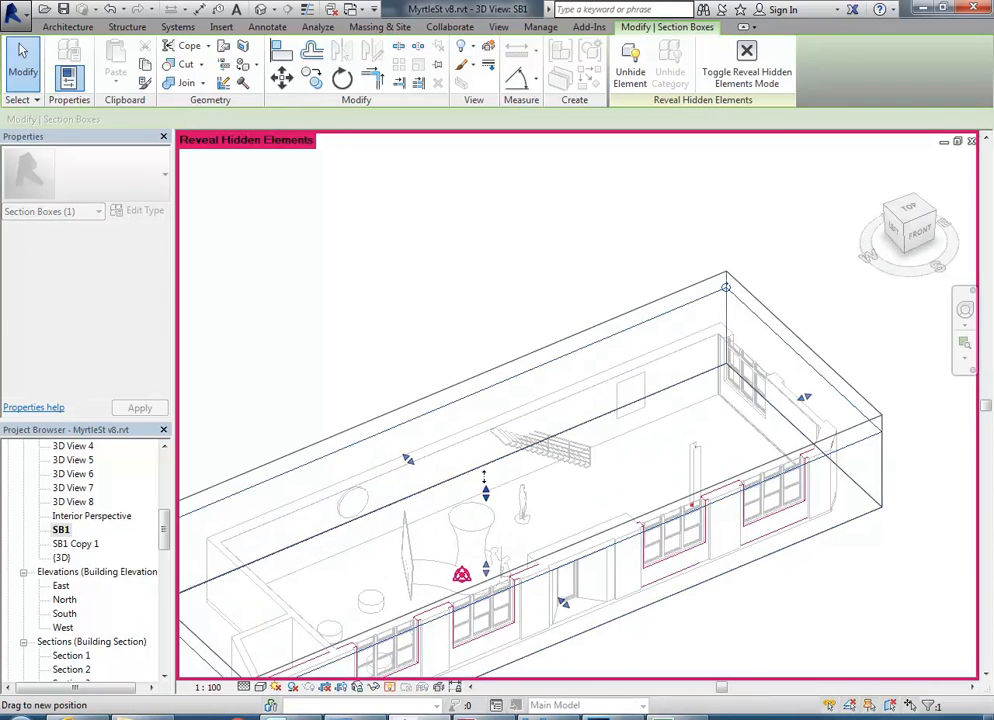
pyautogui.moveTo(485, 493)
pyautogui.mouseDown()
pyautogui.moveTo(486, 470)
pyautogui.moveTo(487, 485)
pyautogui.mouseUp()
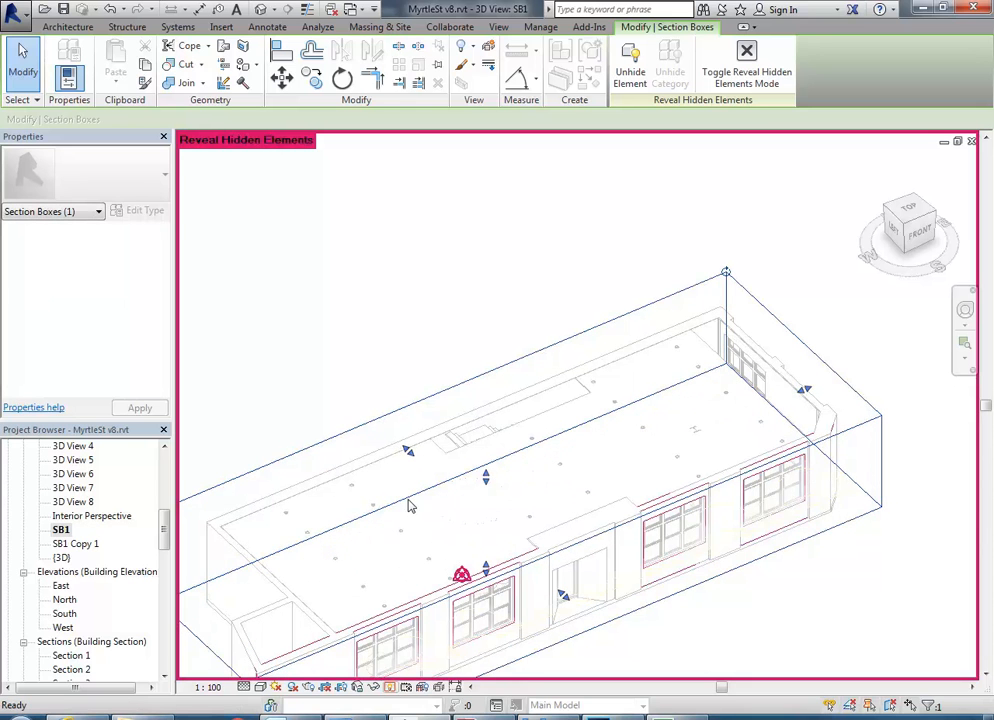
pyautogui.press('r')
pyautogui.press('h')
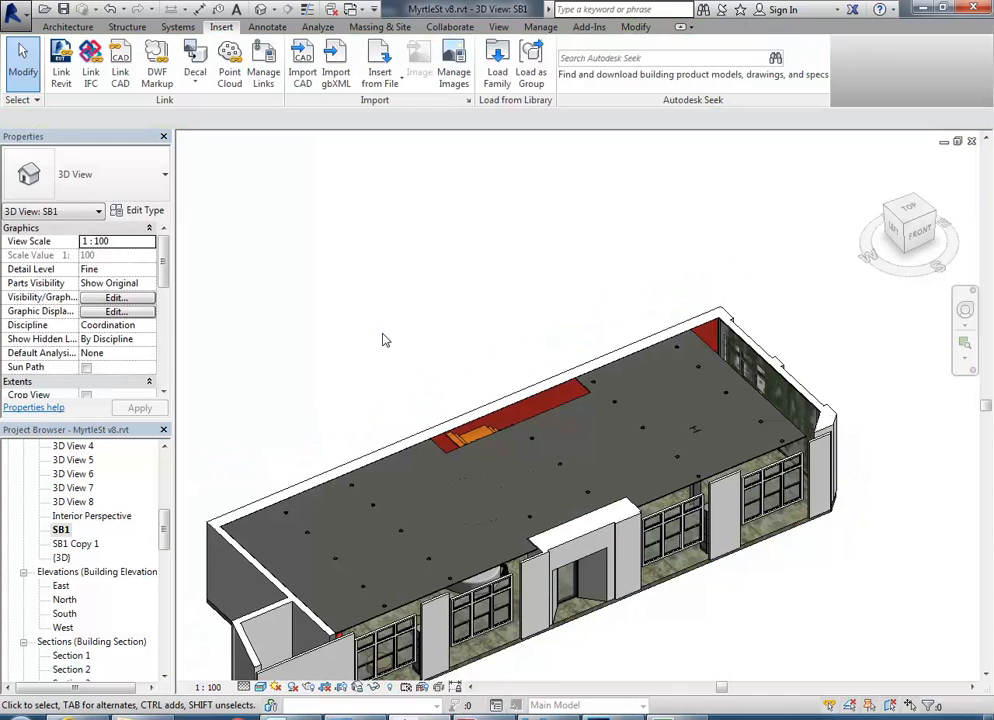
# - Reveal the hidden elements again and raise the section box's top face a little further above the ceiling
pyautogui.click(389, 687)
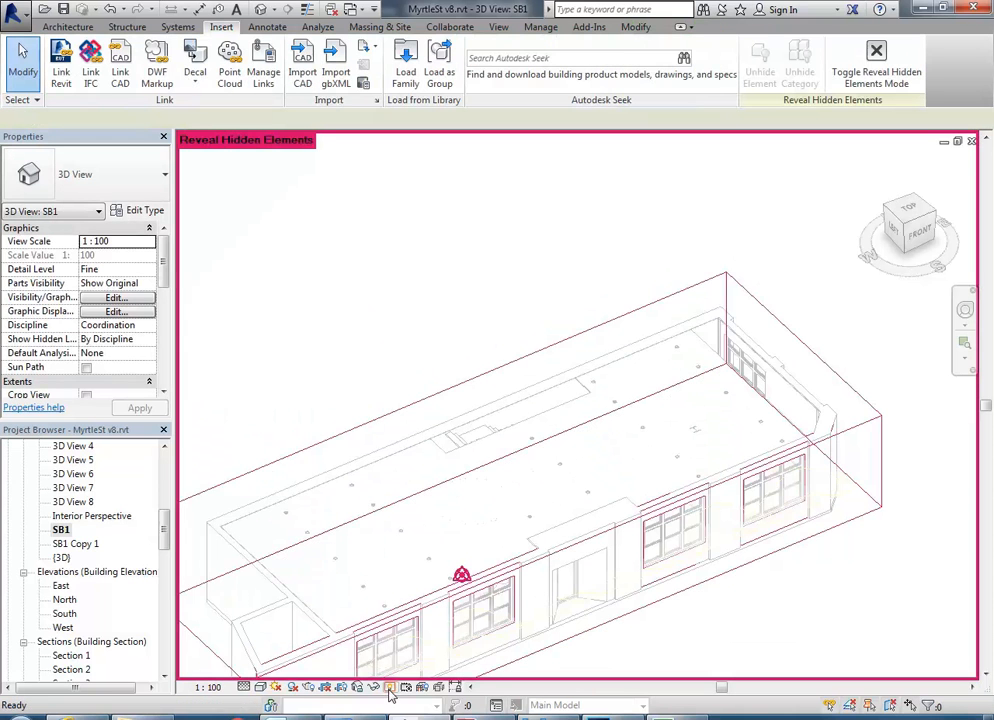
pyautogui.click(405, 412)
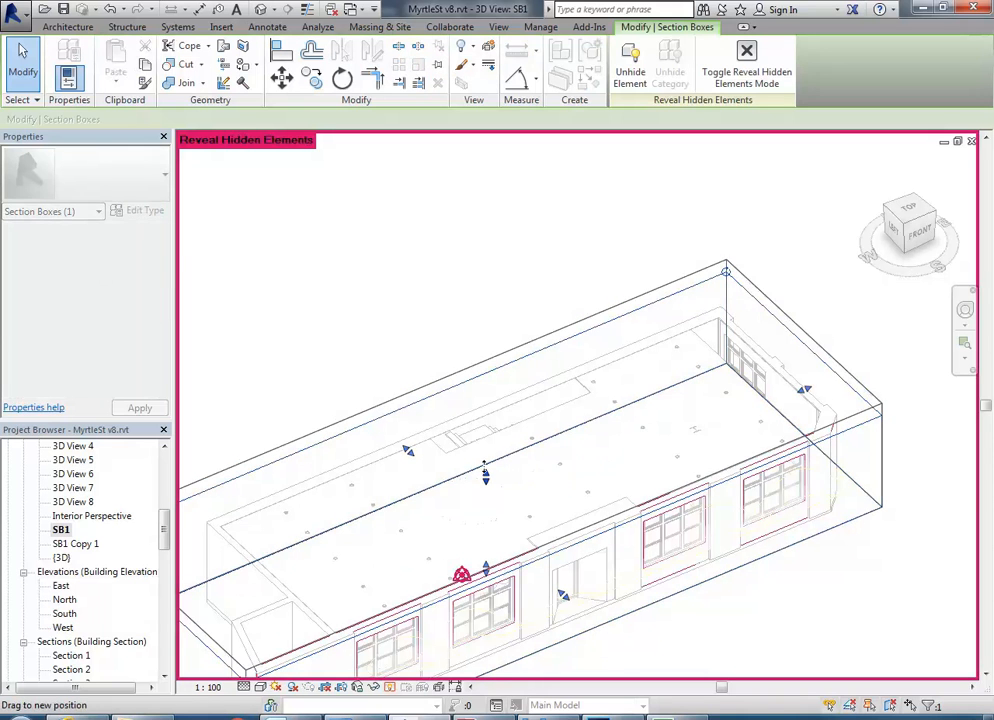
pyautogui.click(453, 337)
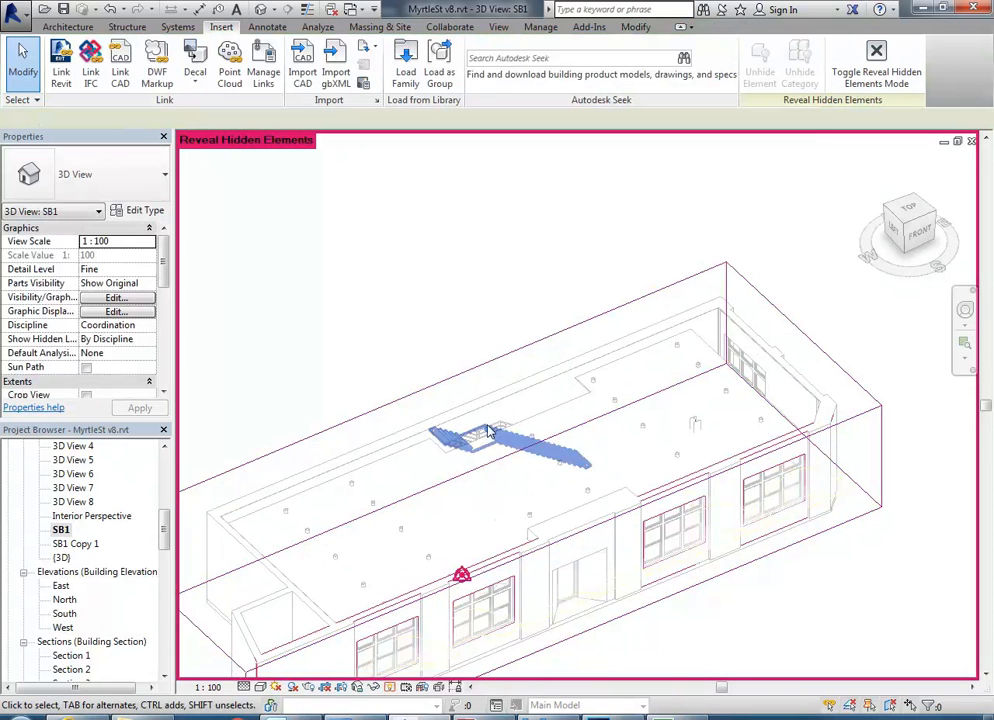
# - Hide the Compound Ceiling Plain element over the ground floor in this view and leave Reveal Hidden Elements mode
pyautogui.click(540, 425)
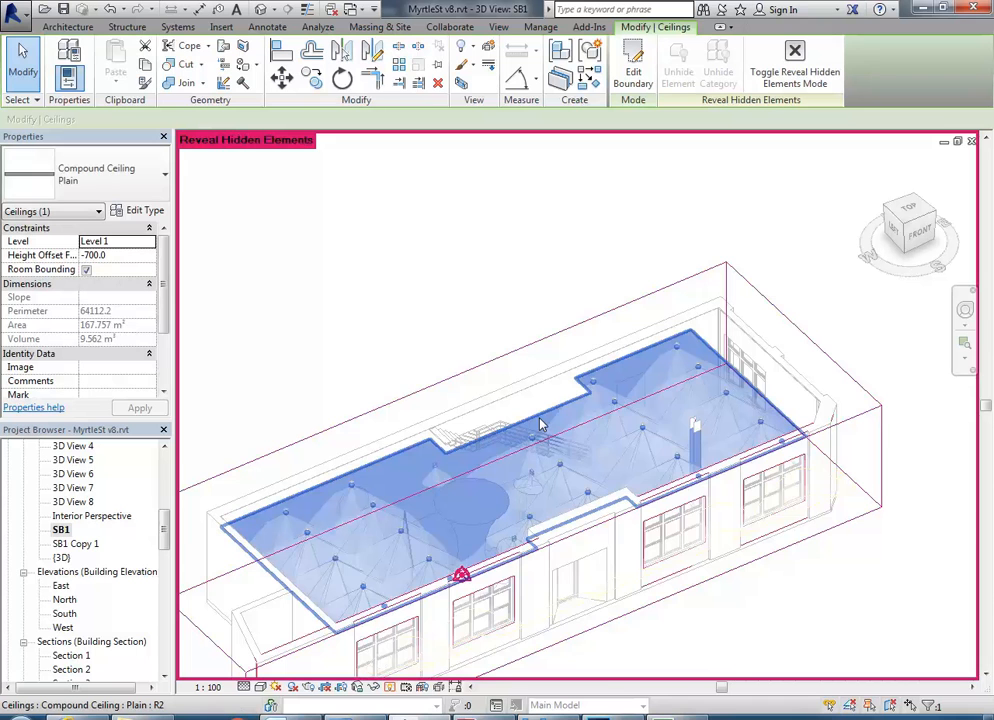
pyautogui.scroll(1, 538, 418)
pyautogui.scroll(1, 538, 418)
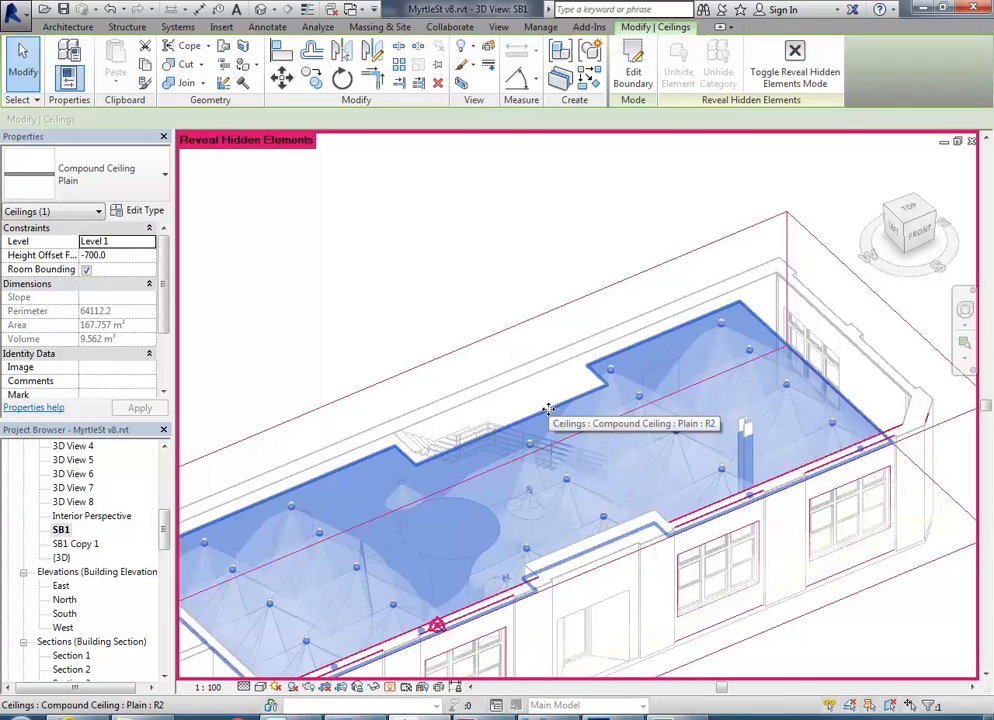
pyautogui.rightClick(548, 409)
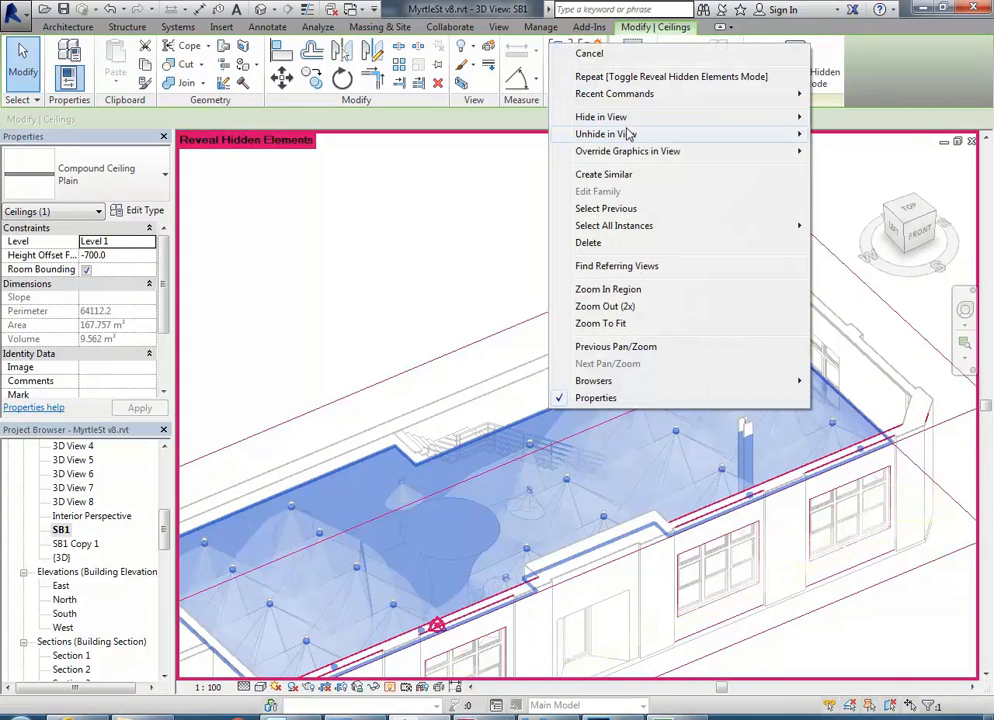
pyautogui.moveTo(690, 134)
pyautogui.moveTo(644, 121)
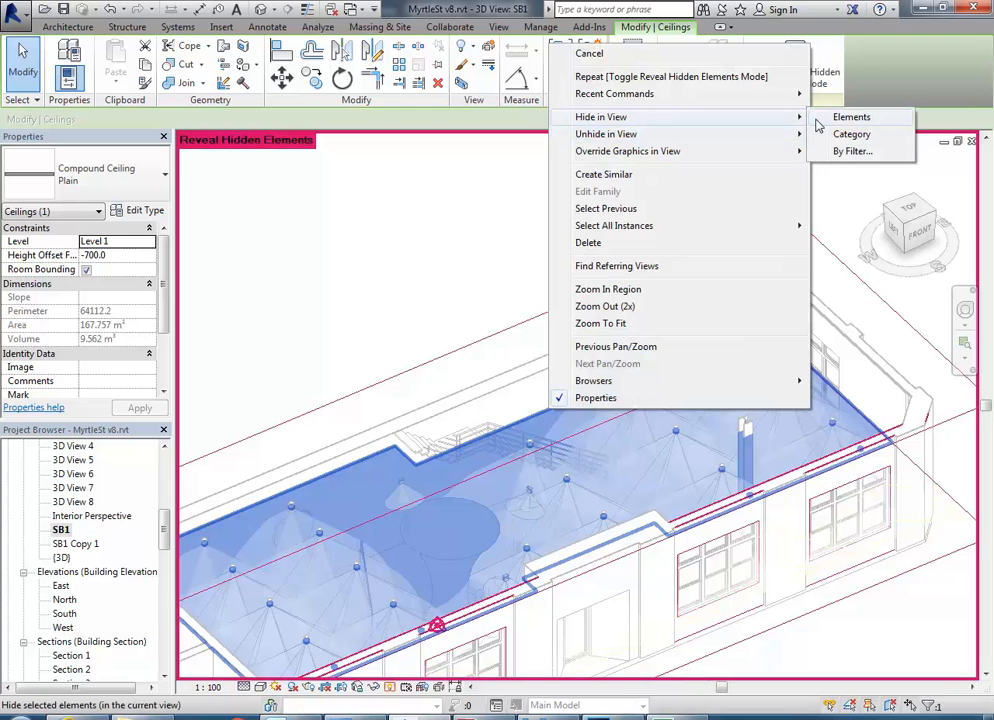
pyautogui.click(834, 118)
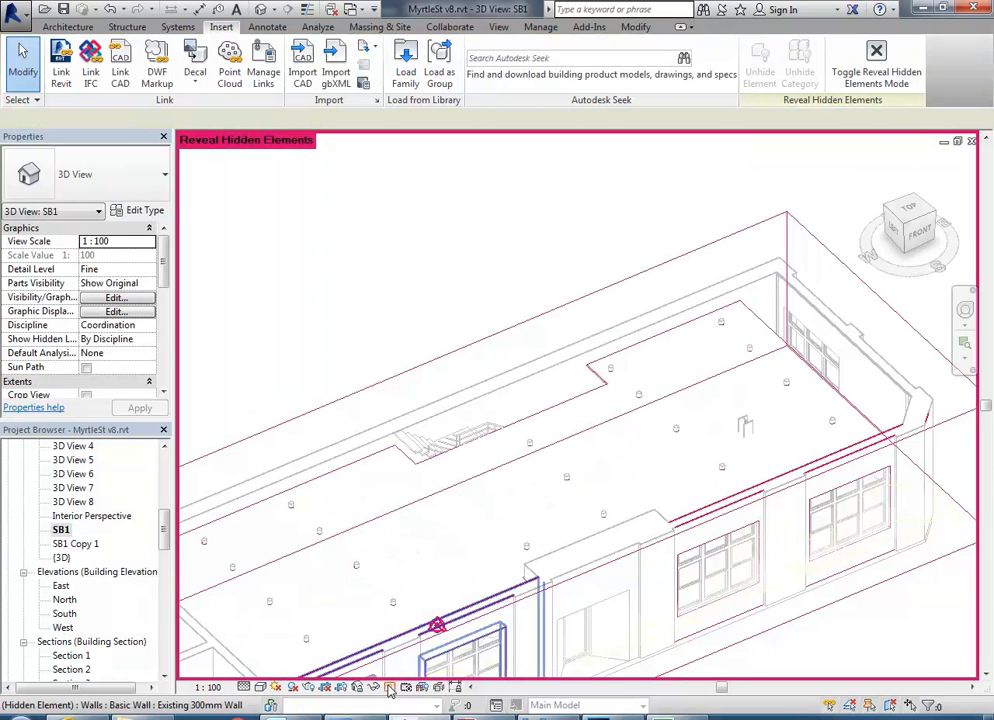
pyautogui.press('r')
pyautogui.press('h')
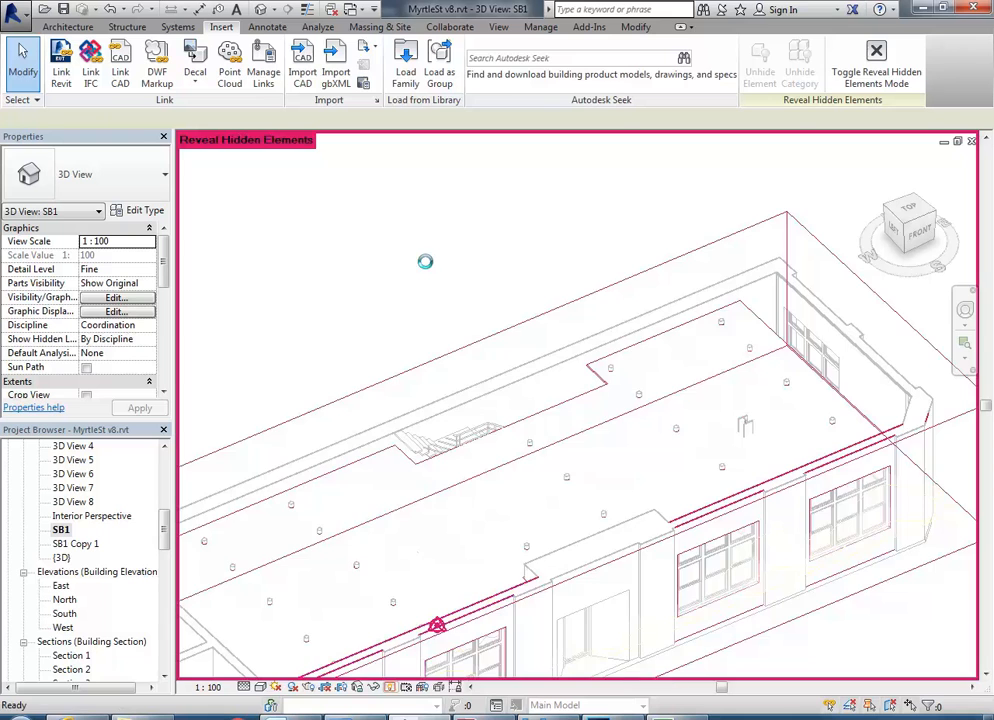
# - Examine the uncovered ground-floor interior from above and fit the whole cutaway model in the view
pyautogui.scroll(-1, 428, 267)
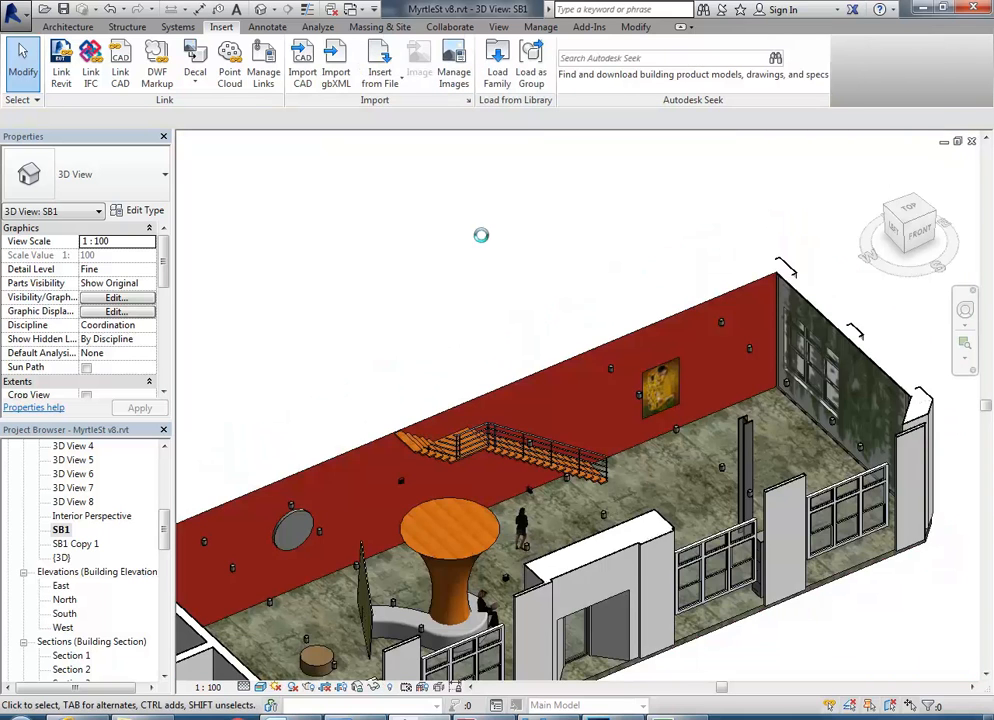
pyautogui.moveTo(541, 200); pyautogui.dragTo(661, 186, button='middle')
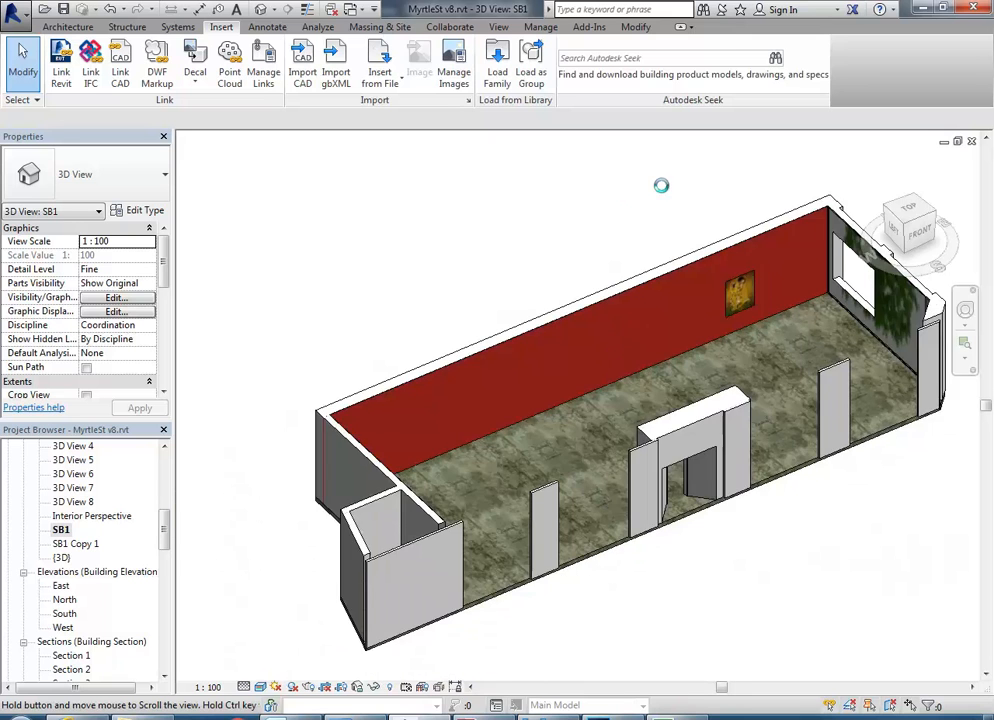
pyautogui.moveTo(886, 291); pyautogui.dragTo(906, 226, button='middle')
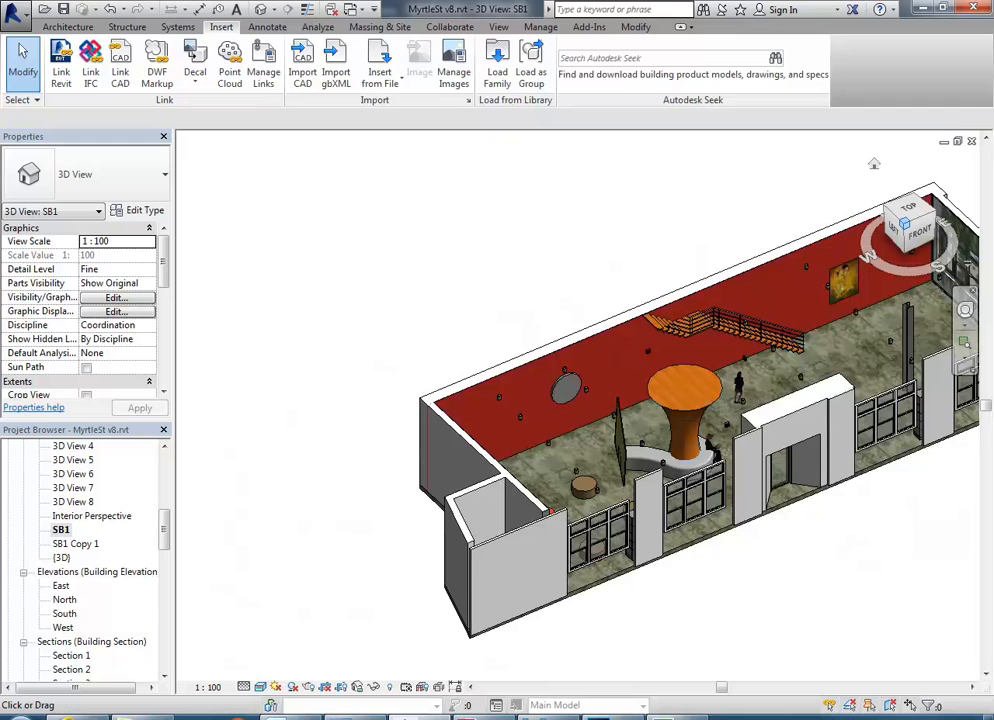
pyautogui.scroll(-3, 905, 222)
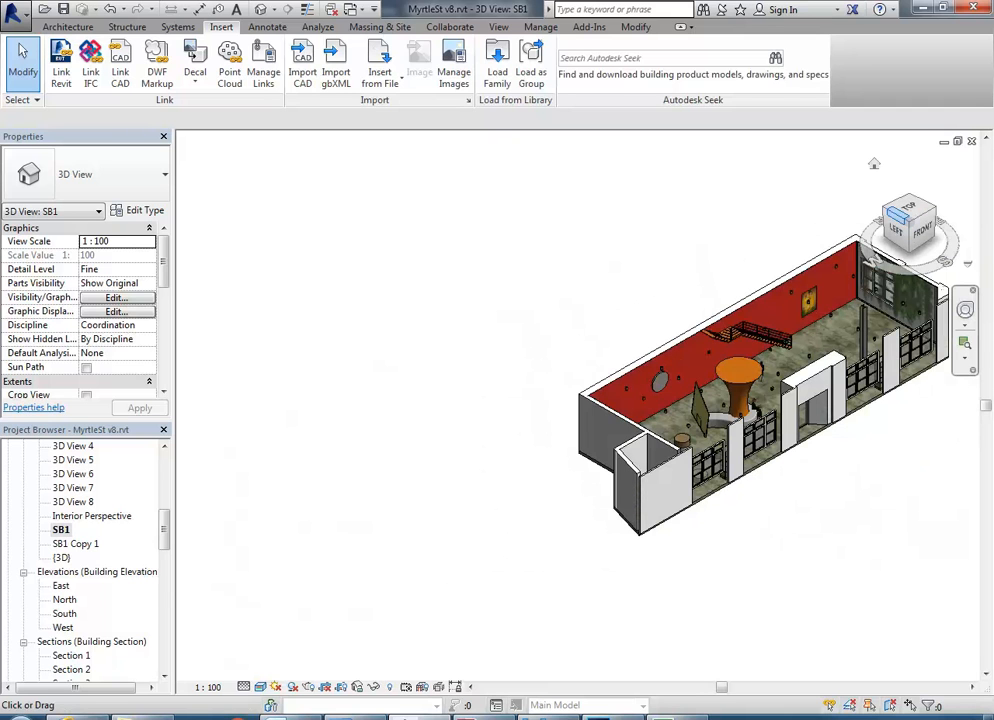
pyautogui.moveTo(816, 323); pyautogui.dragTo(610, 559, button='middle')
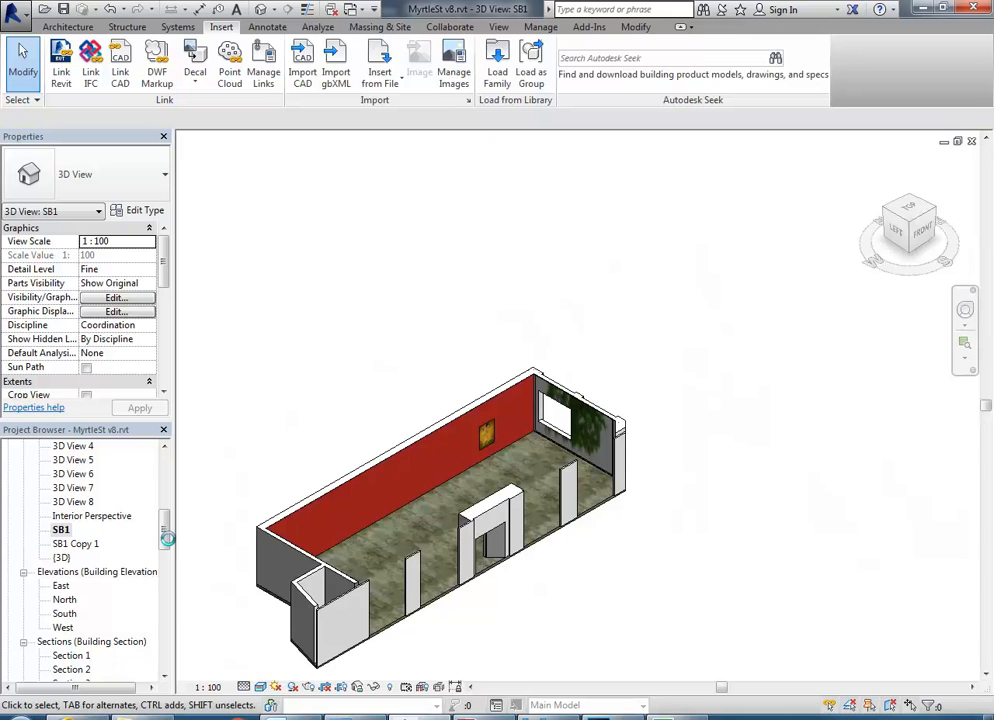
pyautogui.rightClick(340, 253)
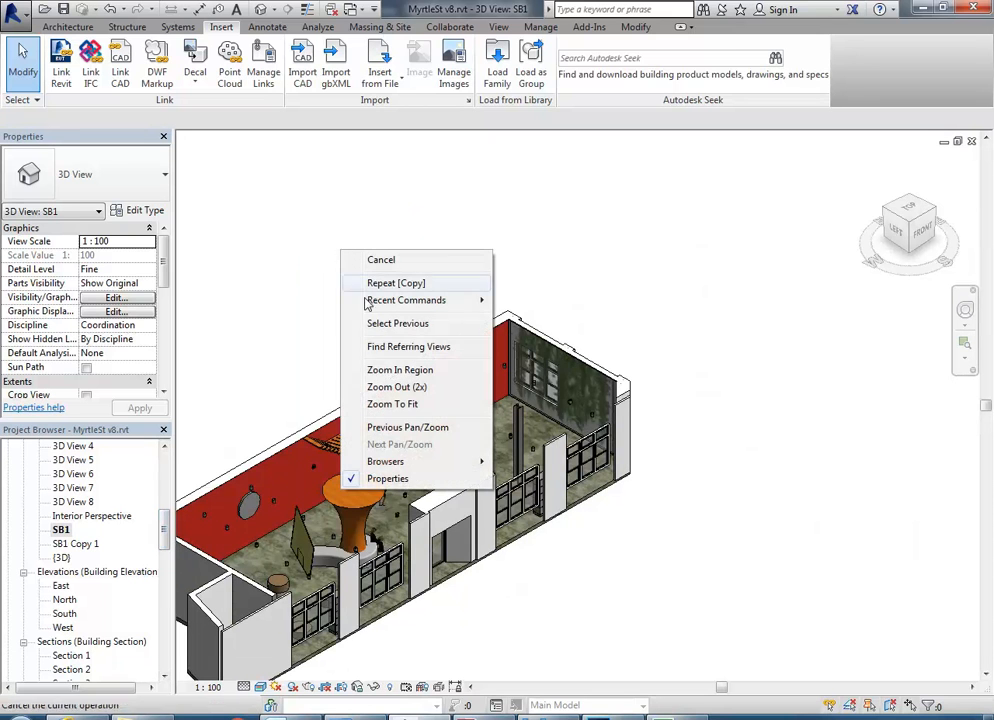
pyautogui.click(389, 404)
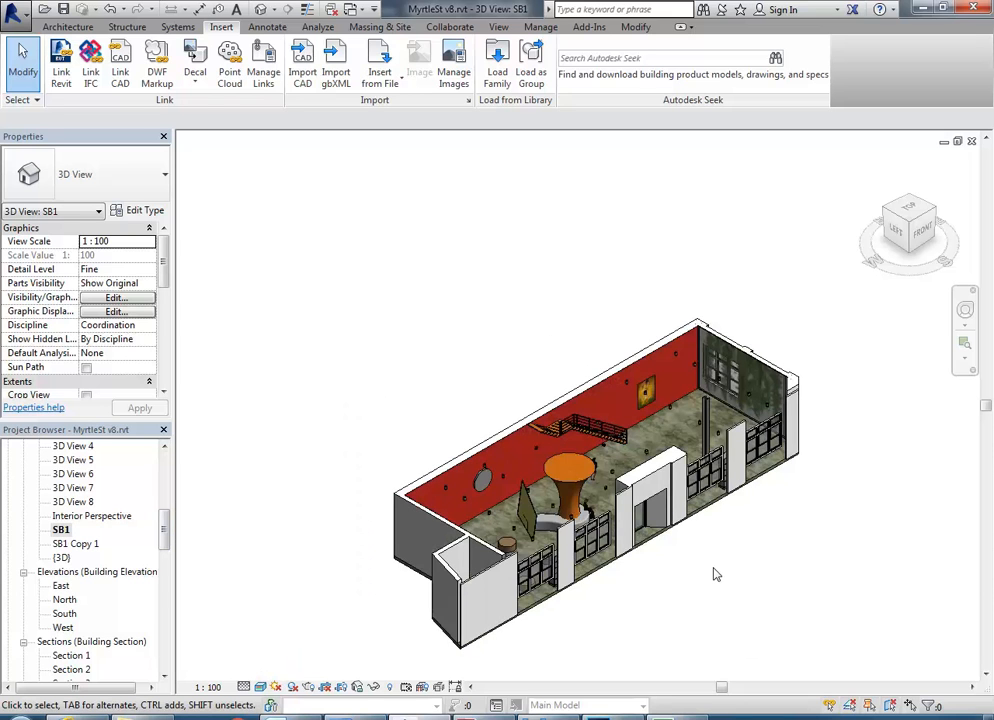
# - Turn on shadows in the SB1 view and set its visual style to Hidden Line
pyautogui.scroll(1, 716, 574)
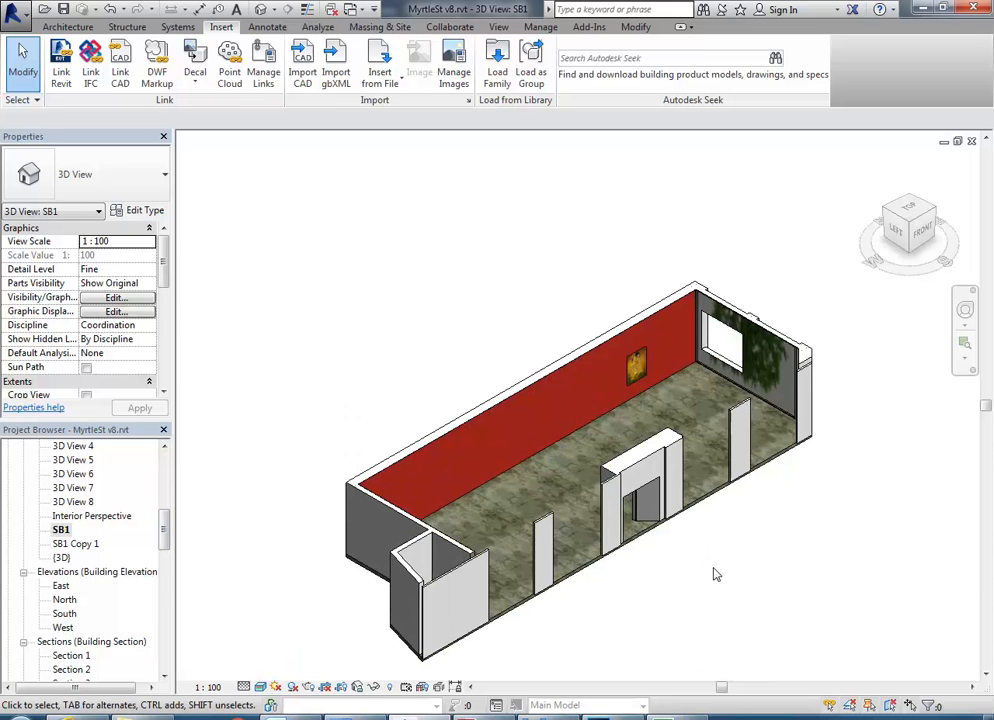
pyautogui.scroll(1, 716, 574)
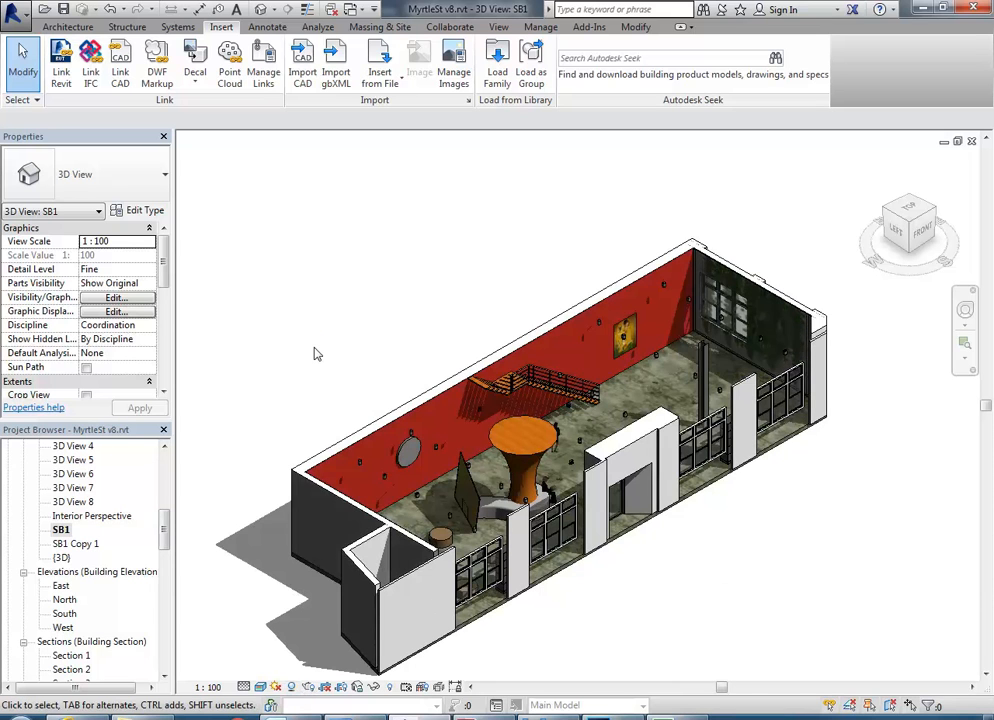
pyautogui.click(260, 687)
pyautogui.click(290, 608)
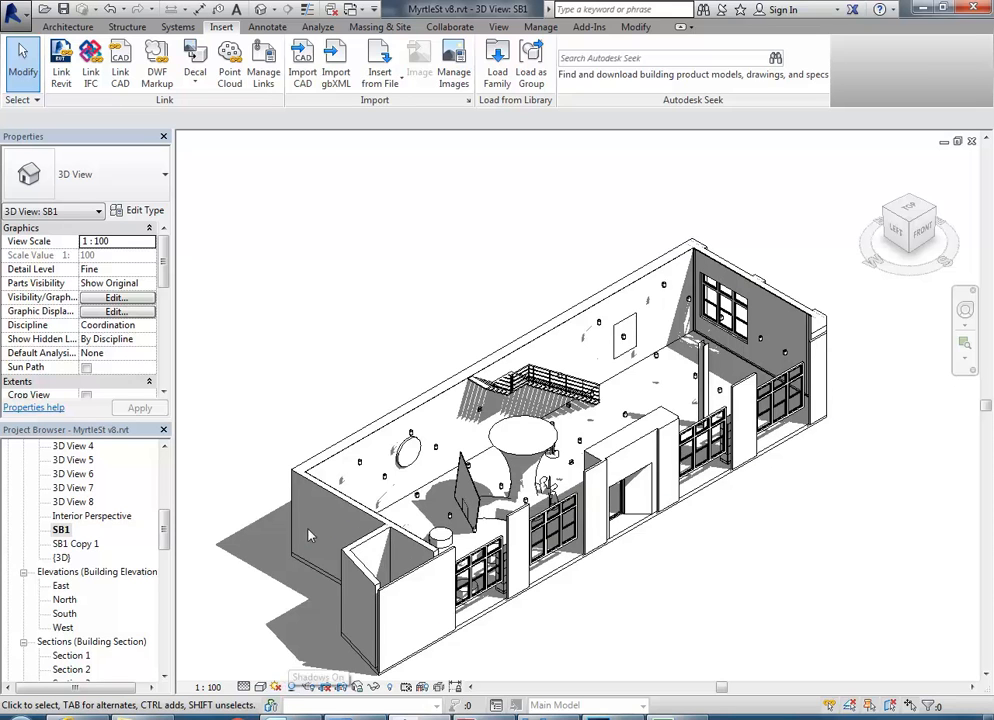
# - Open the default {3D} view and duplicate it with detailing
pyautogui.click(61, 558)
pyautogui.doubleClick(61, 558)
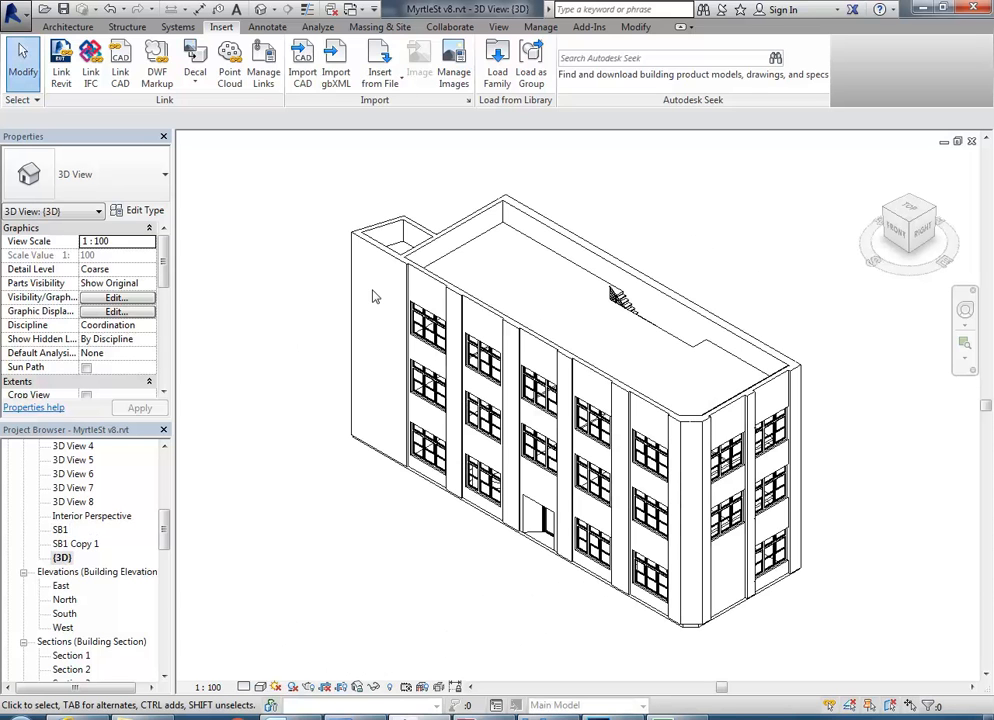
pyautogui.rightClick(61, 558)
pyautogui.moveTo(200, 358)
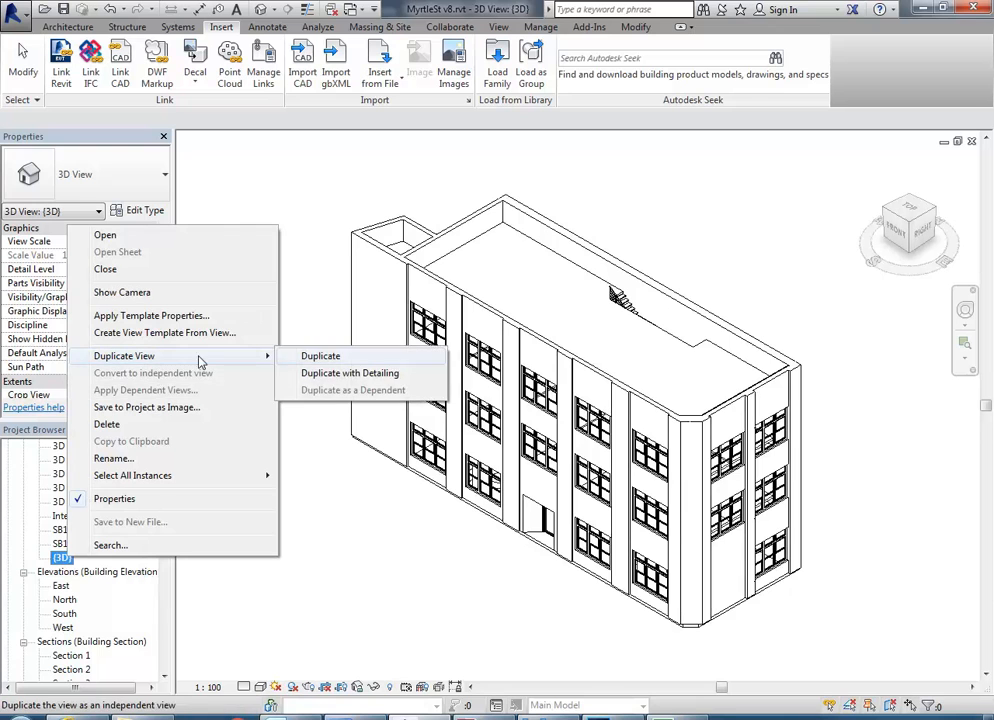
pyautogui.click(365, 372)
# - Rename the duplicated 3D view as Exploded Axo
pyautogui.rightClick(84, 571)
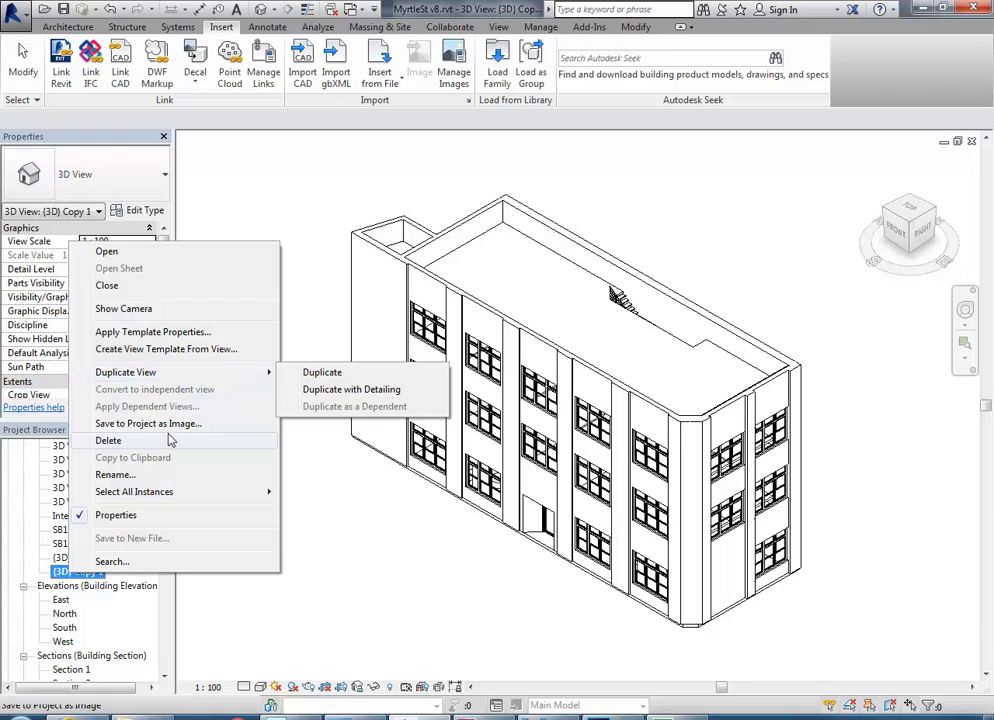
pyautogui.click(116, 474)
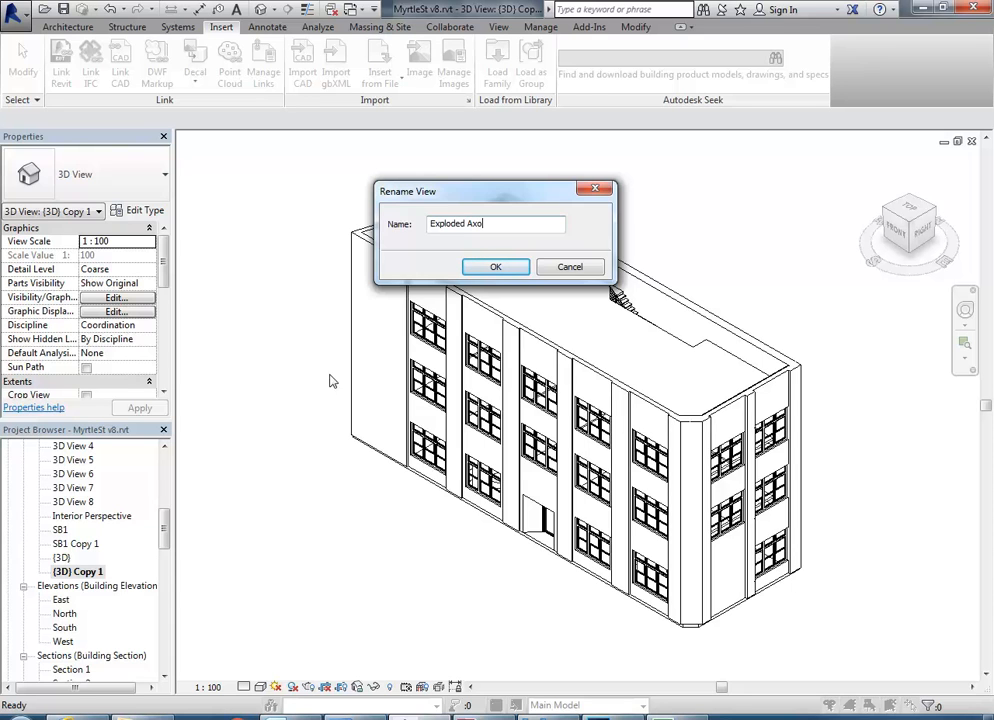
pyautogui.click(490, 267)
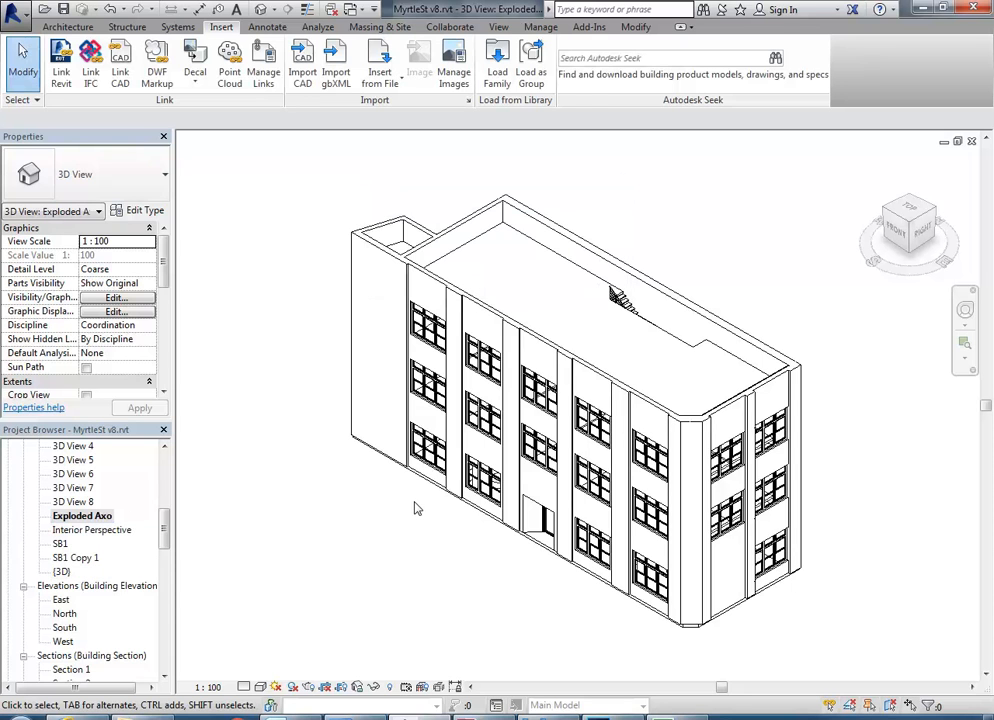
pyautogui.keyDown('shift'); pyautogui.moveTo(349, 525); pyautogui.dragTo(371, 519, button='middle'); pyautogui.keyUp('shift')
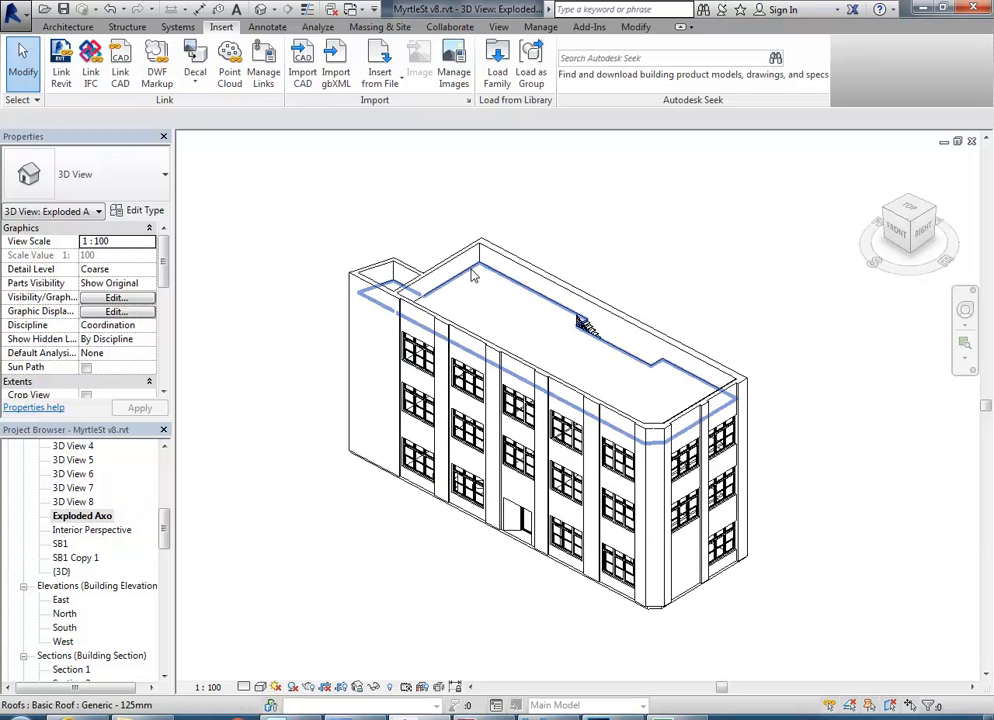
# - Enable the section box in the Exploded Axo view and pull its front face inward to cut away the windowed front facade
pyautogui.keyDown('shift'); pyautogui.moveTo(475, 277); pyautogui.dragTo(370, 541, button='middle'); pyautogui.keyUp('shift')
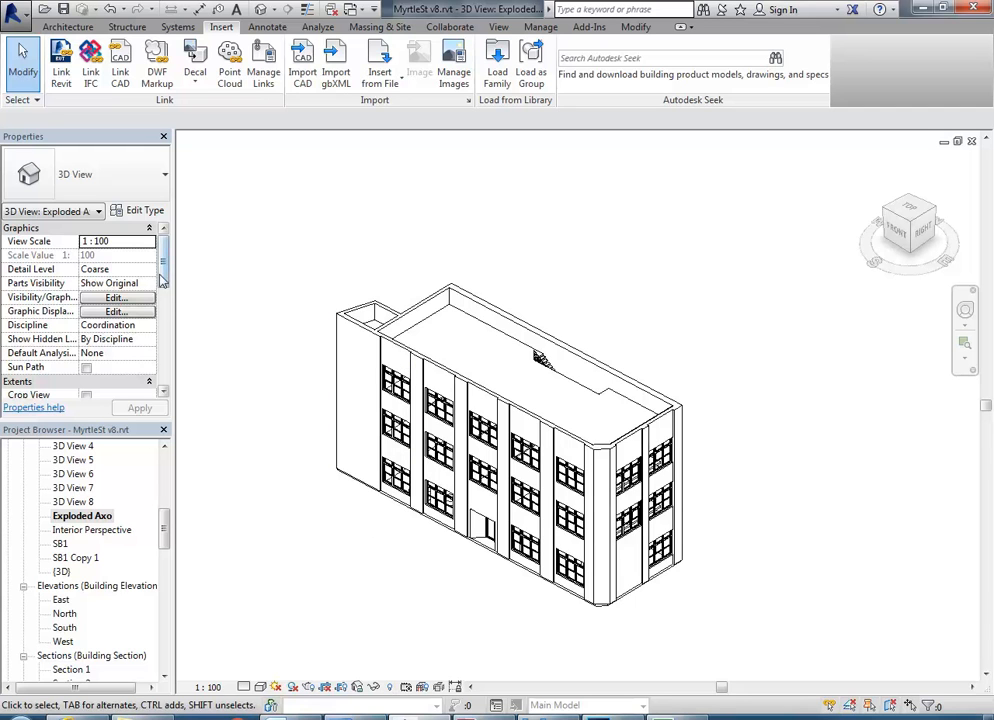
pyautogui.moveTo(162, 282); pyautogui.dragTo(168, 310)
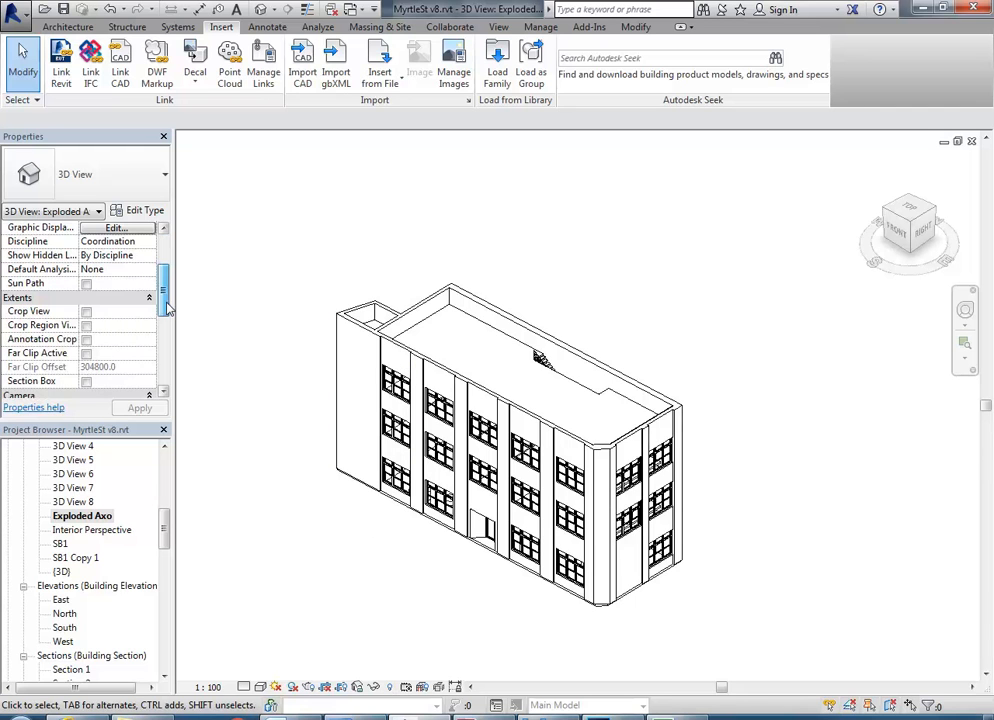
pyautogui.click(86, 381)
pyautogui.click(391, 537)
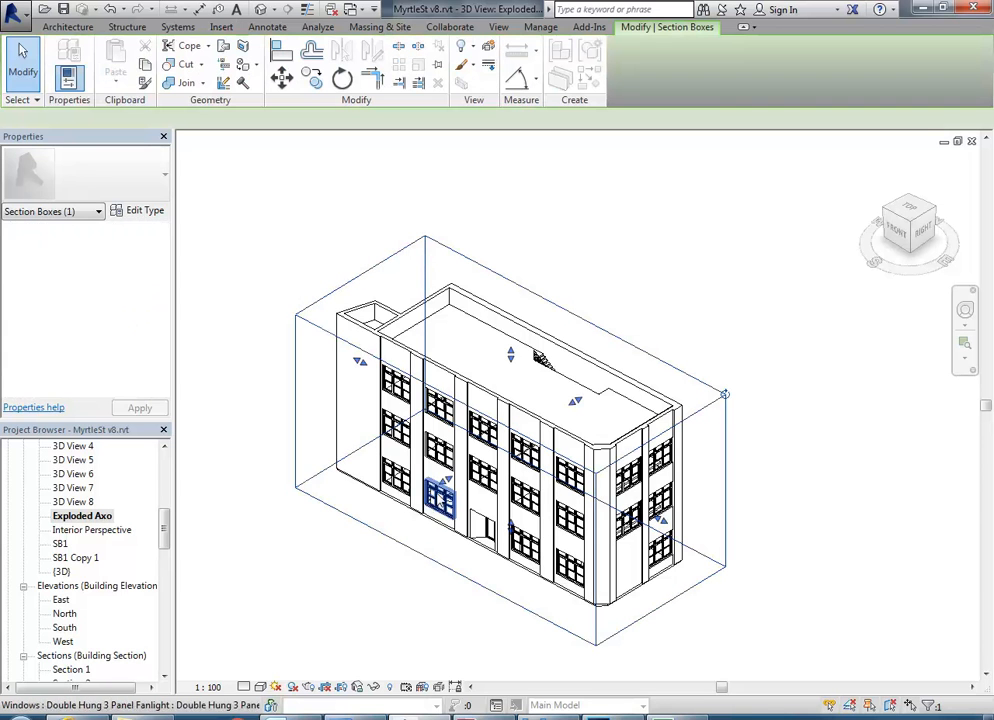
pyautogui.moveTo(440, 482); pyautogui.dragTo(482, 459)
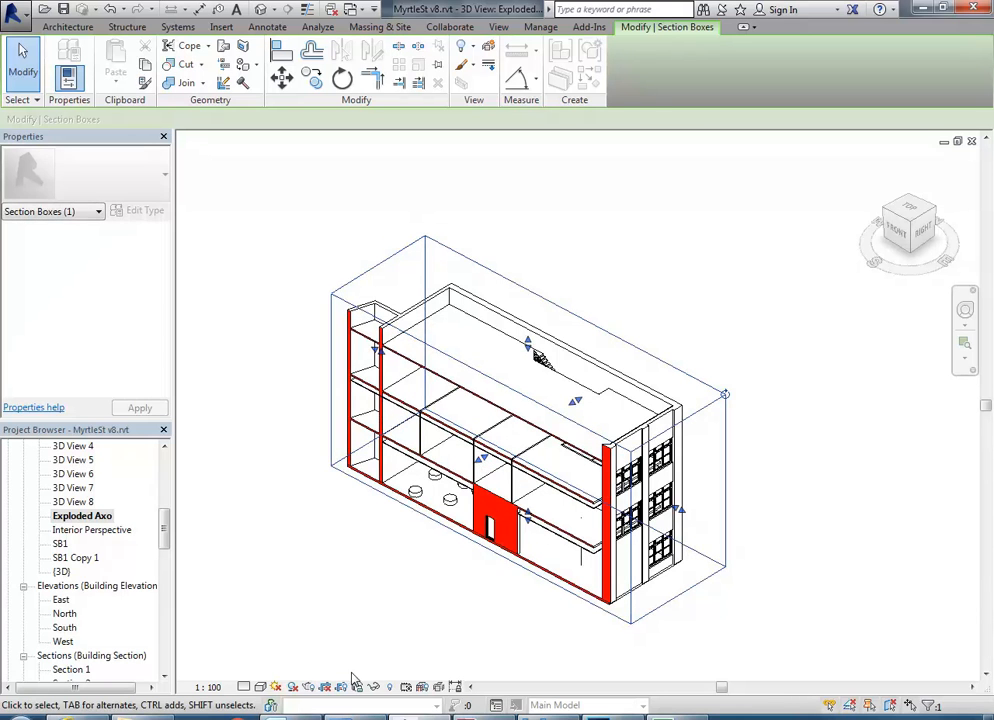
# - Check the view's hidden elements, restore the normal display, and hide the section box outline in the view
pyautogui.click(390, 688)
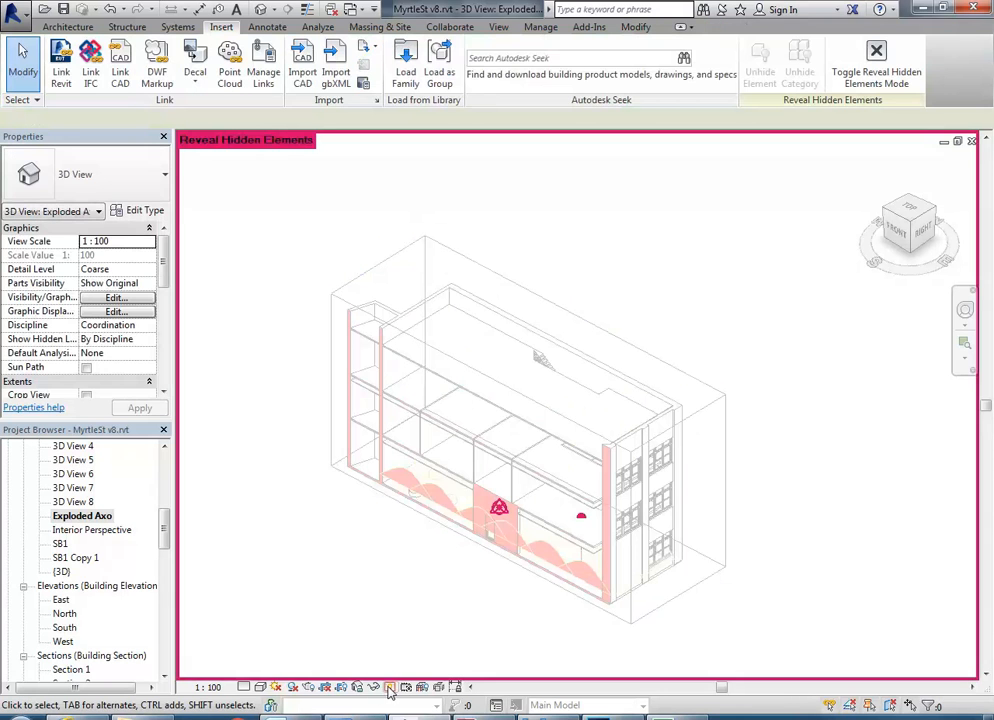
pyautogui.click(390, 688)
pyautogui.click(359, 281)
pyautogui.rightClick(361, 279)
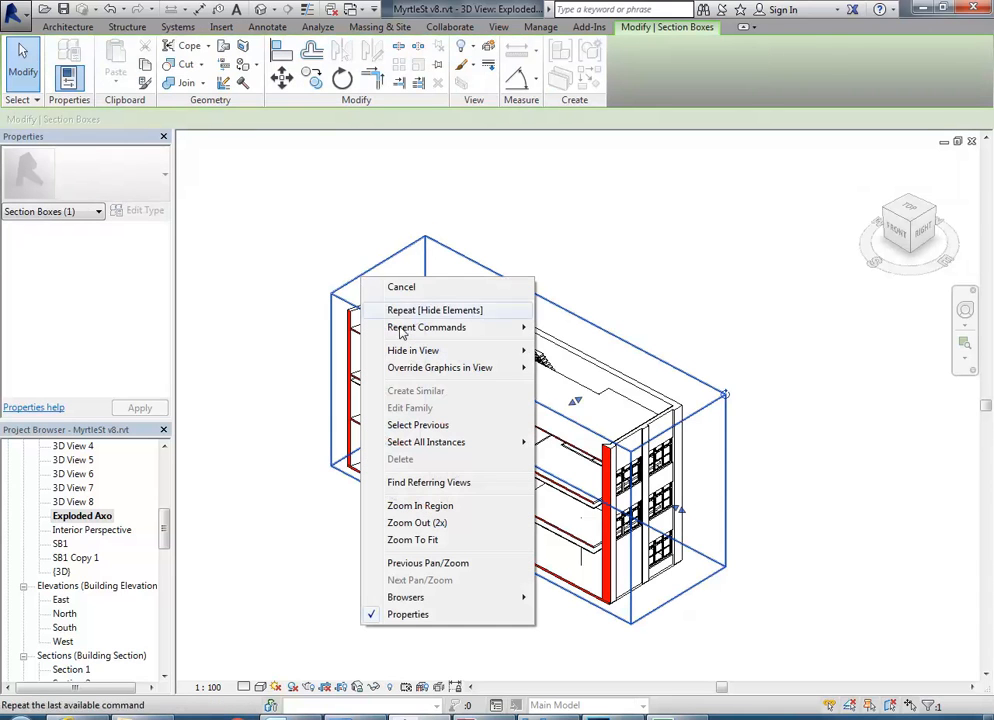
pyautogui.moveTo(413, 352)
pyautogui.click(588, 352)
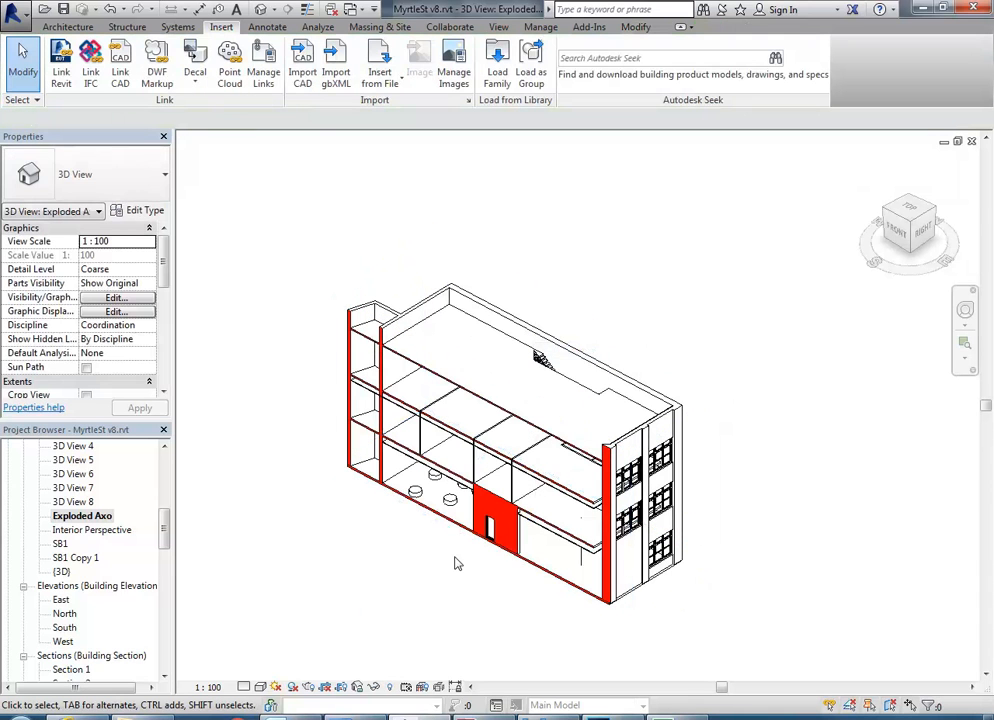
# - Displace the roof vertically by about 26337 mm so it floats well above the building
pyautogui.keyDown('shift'); pyautogui.moveTo(459, 564); pyautogui.dragTo(504, 556, button='middle'); pyautogui.keyUp('shift')
pyautogui.scroll(1, 495, 544)
pyautogui.scroll(-1, 505, 560)
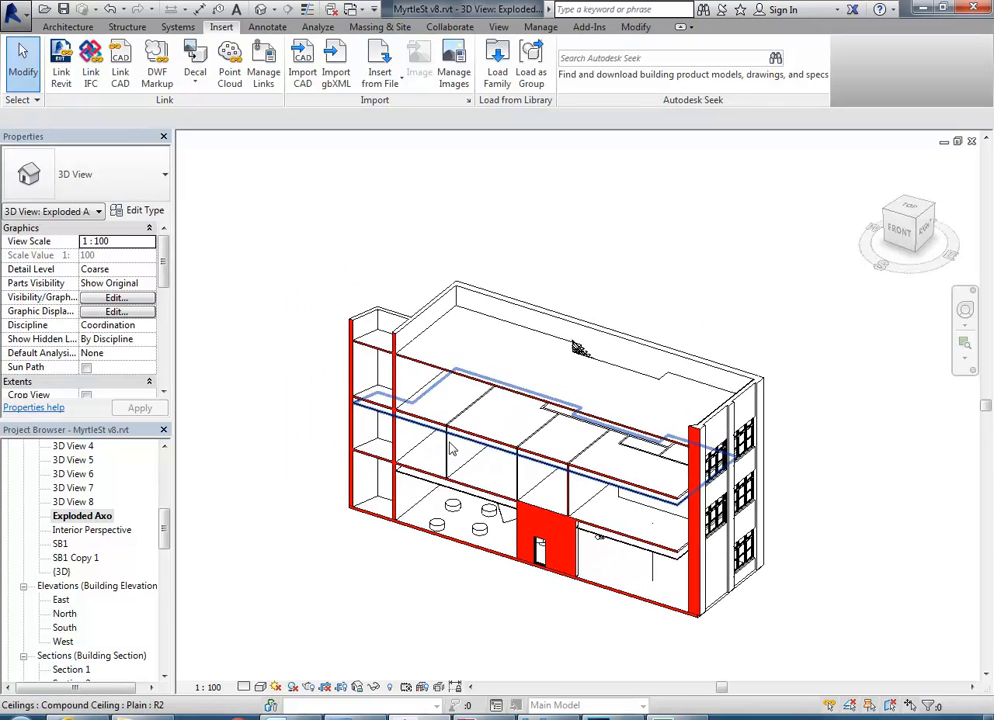
pyautogui.moveTo(516, 227); pyautogui.dragTo(550, 247, button='middle')
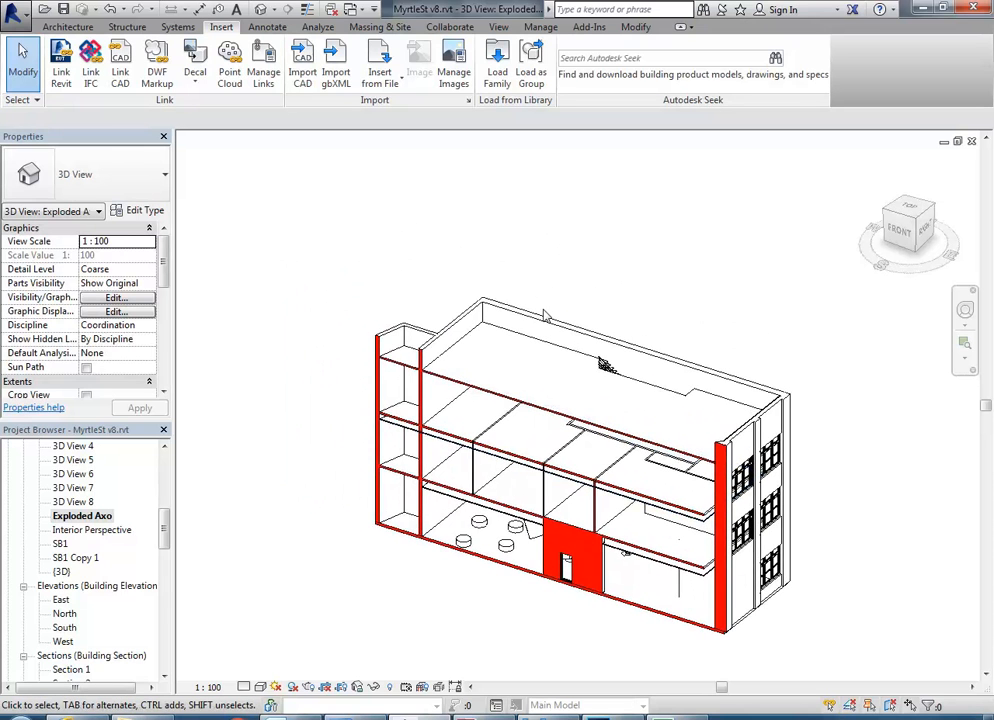
pyautogui.click(484, 359)
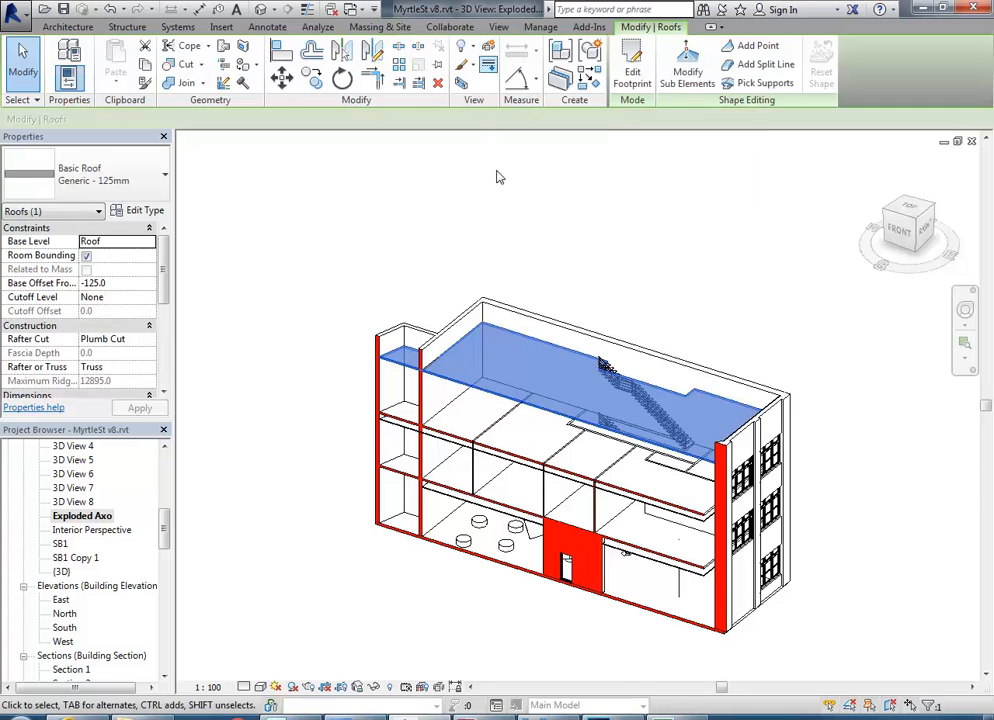
pyautogui.click(510, 206)
pyautogui.scroll(-3, 517, 262)
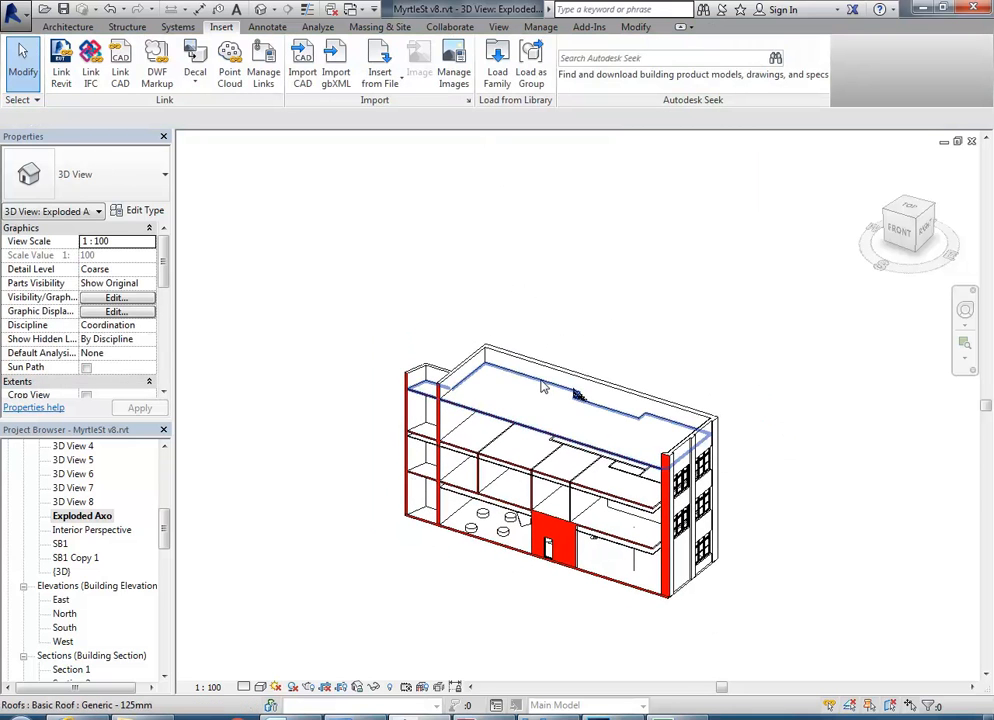
pyautogui.click(541, 387)
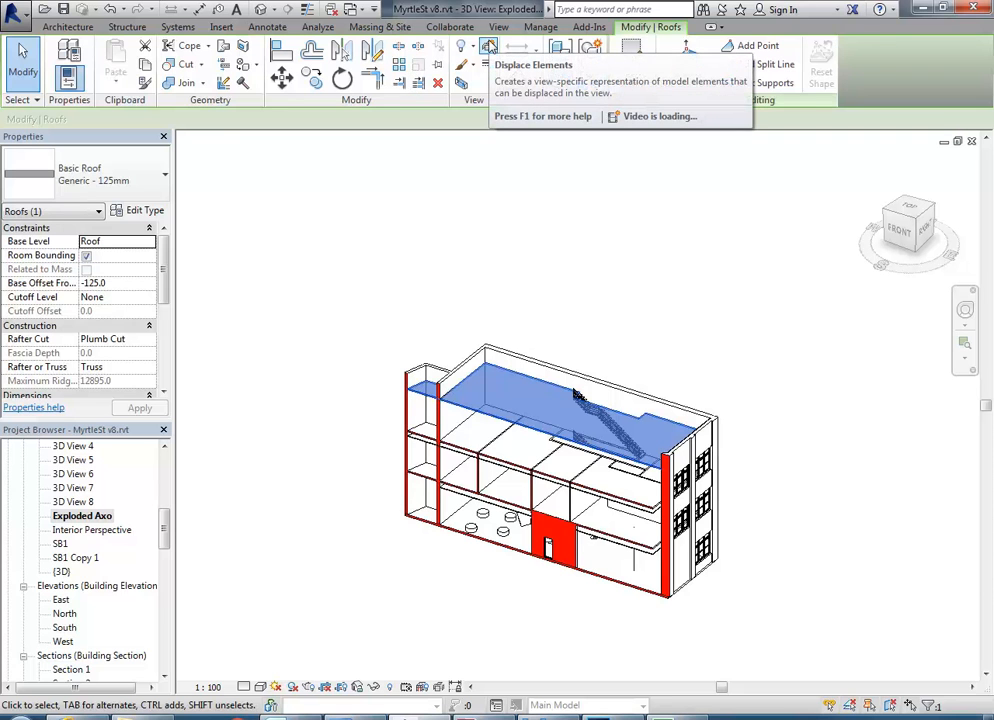
pyautogui.click(489, 47)
pyautogui.moveTo(528, 266); pyautogui.dragTo(521, 387, button='middle')
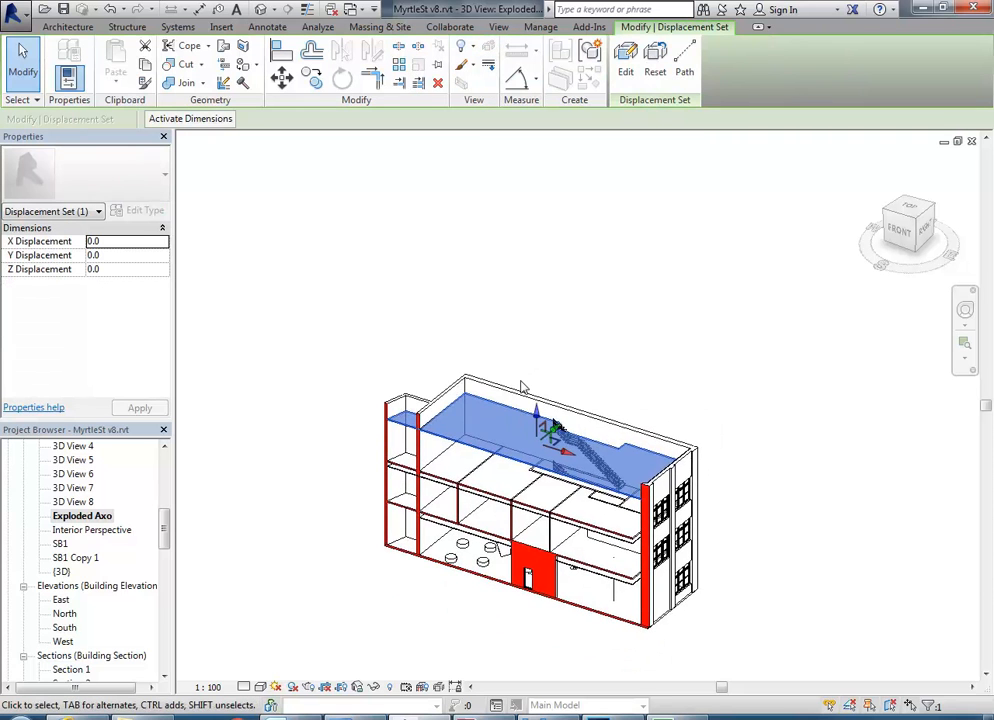
pyautogui.scroll(-1, 530, 420)
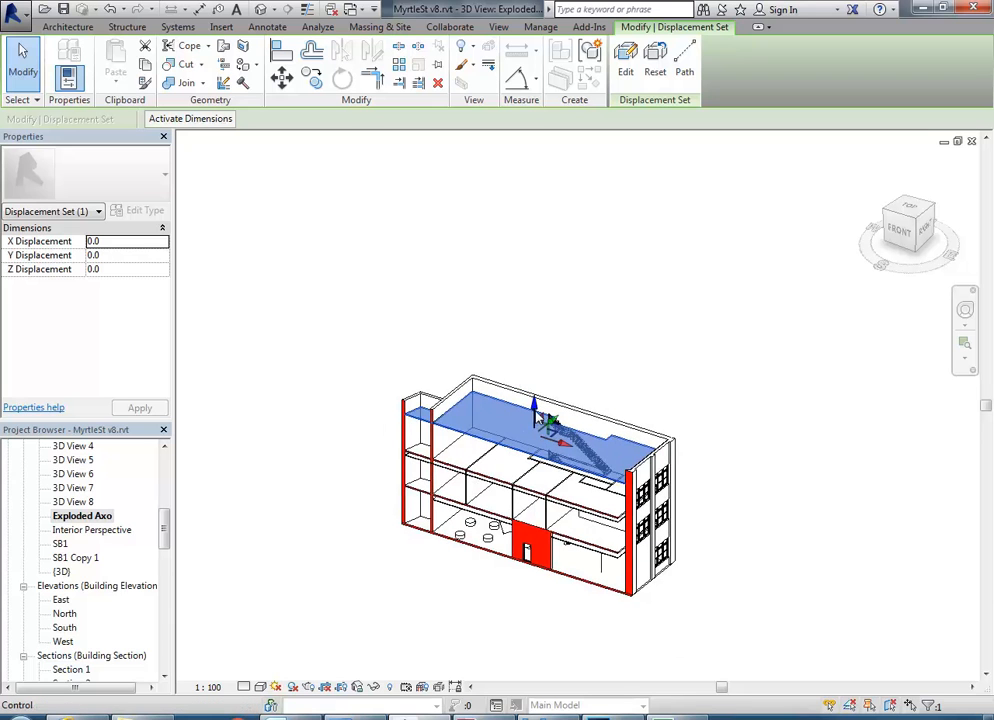
pyautogui.moveTo(537, 416); pyautogui.dragTo(536, 200)
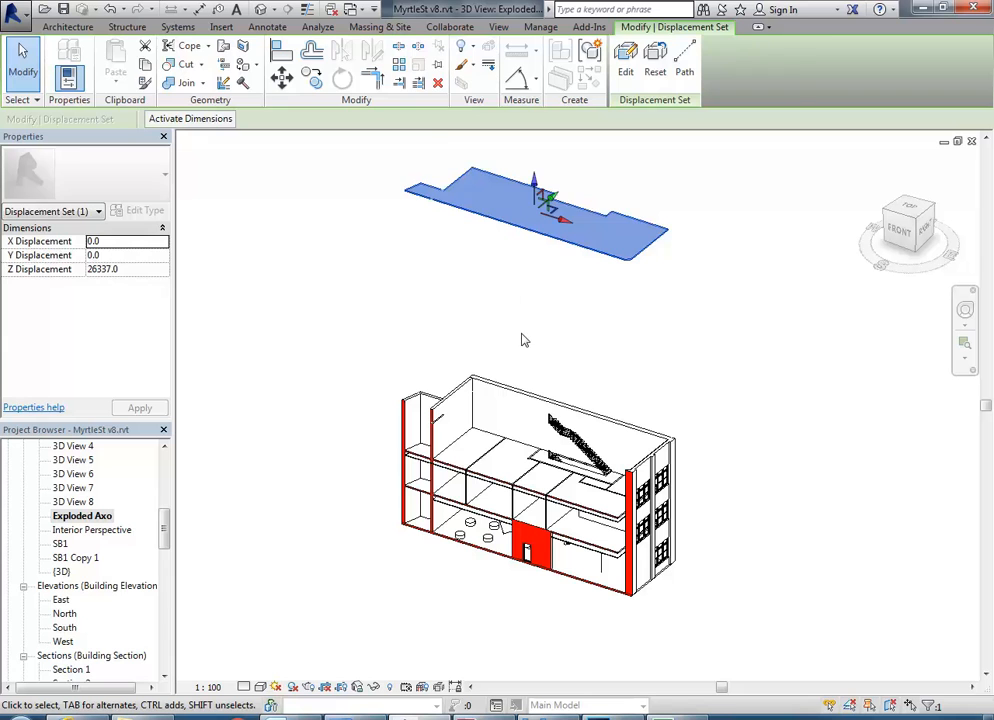
pyautogui.click(522, 340)
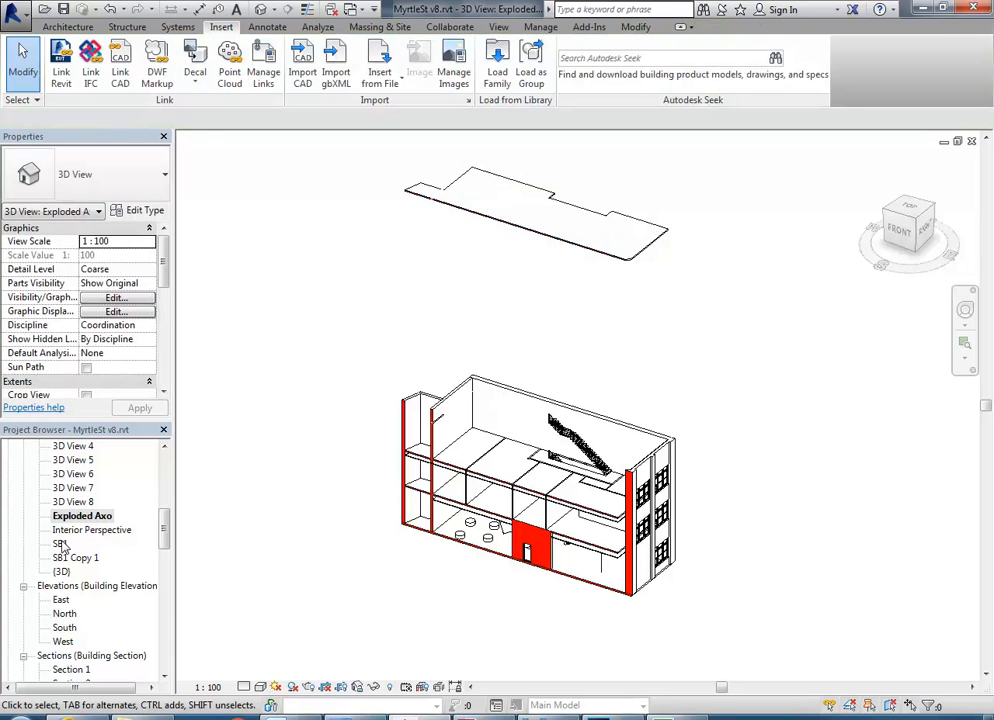
# - Check the intact building in the default {3D} view and return to the Exploded Axo view
pyautogui.doubleClick(61, 572)
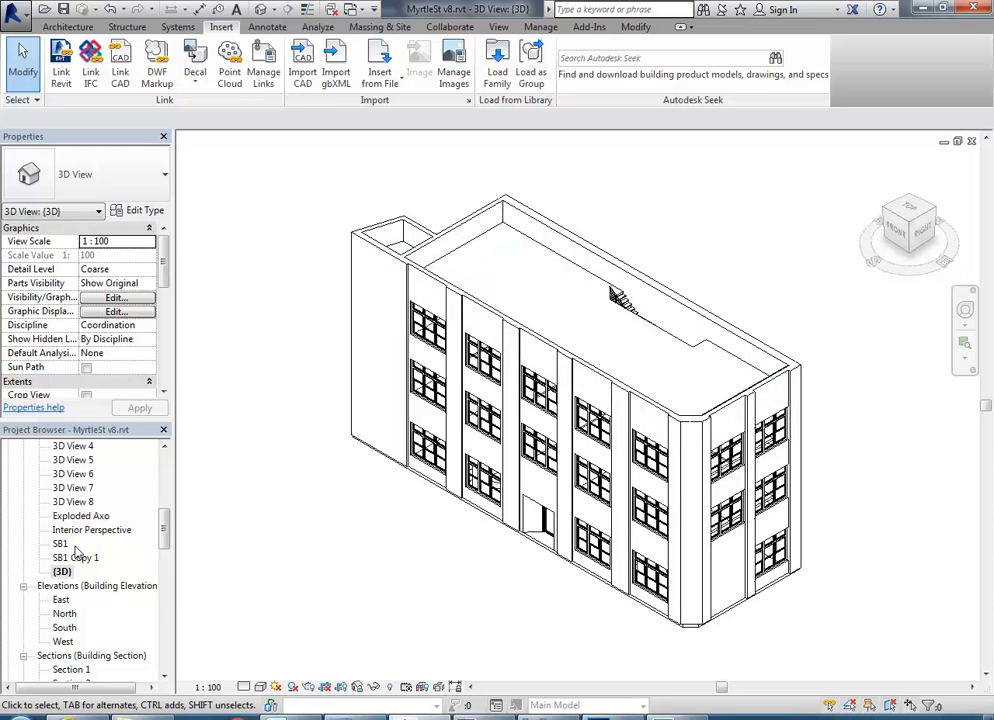
pyautogui.doubleClick(80, 516)
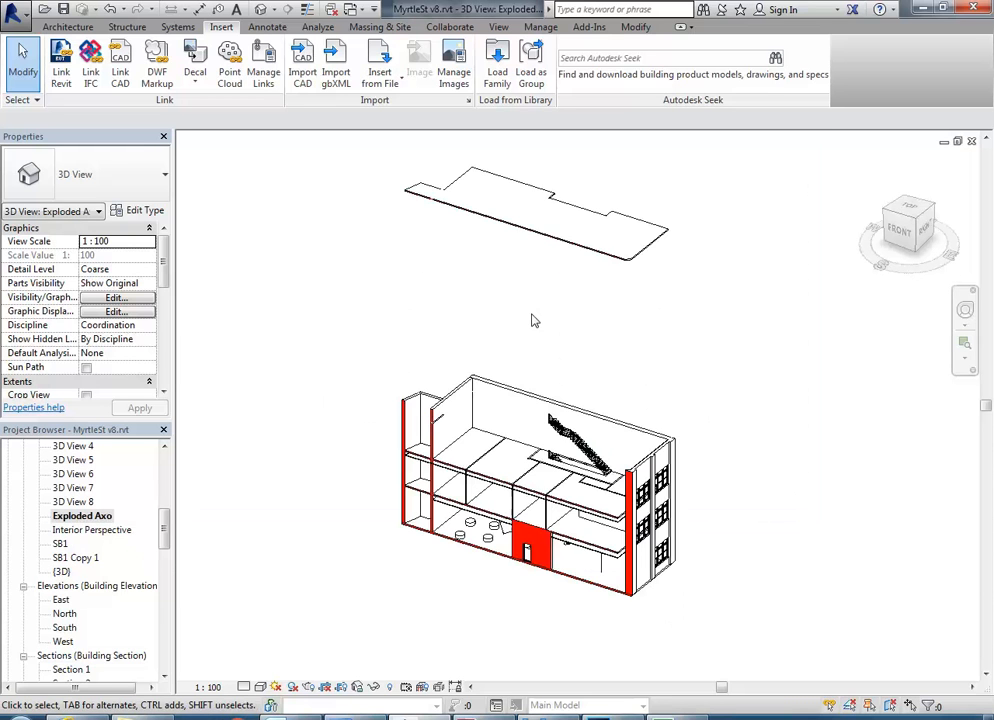
# - Displace the Level 2 floor slab upward by about 16434.5 mm, below the raised roof
pyautogui.scroll(2, 491, 425)
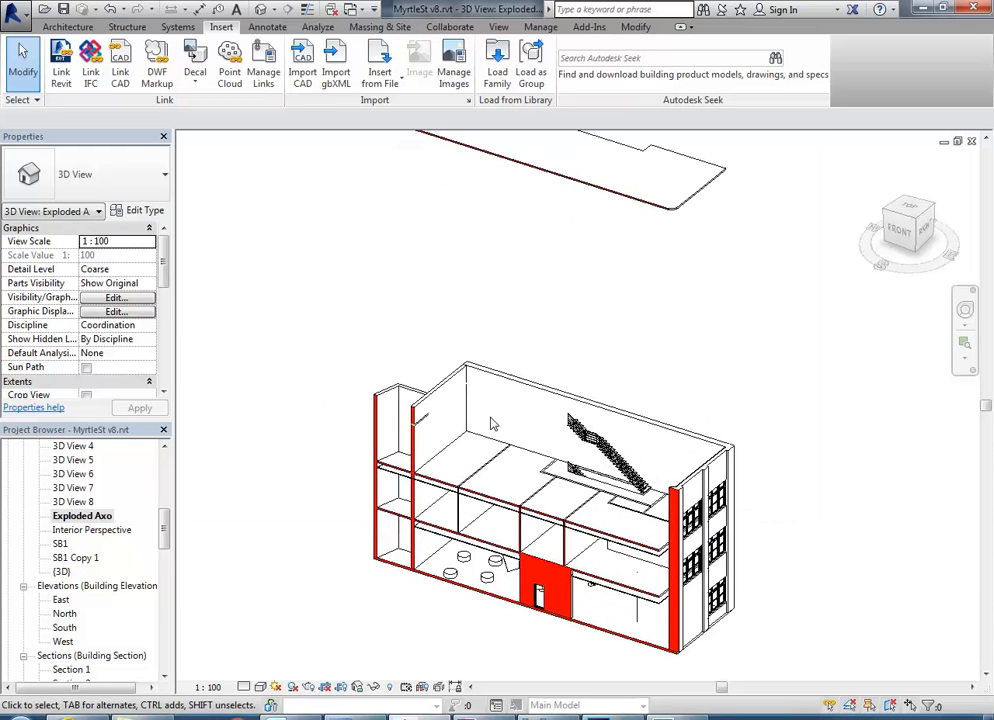
pyautogui.click(484, 498)
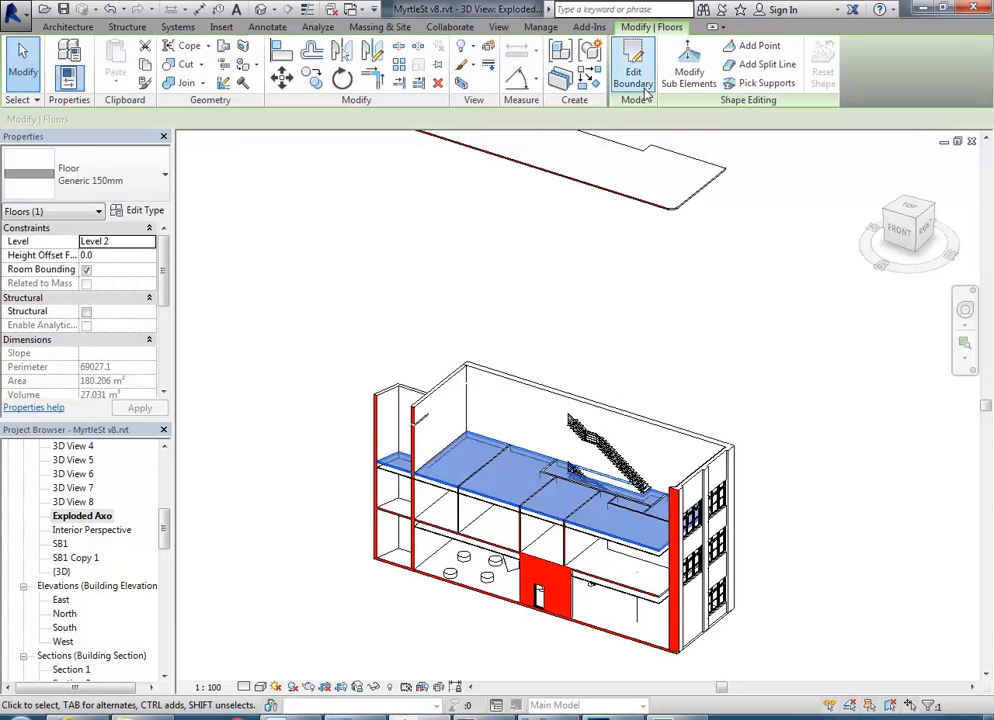
pyautogui.click(488, 48)
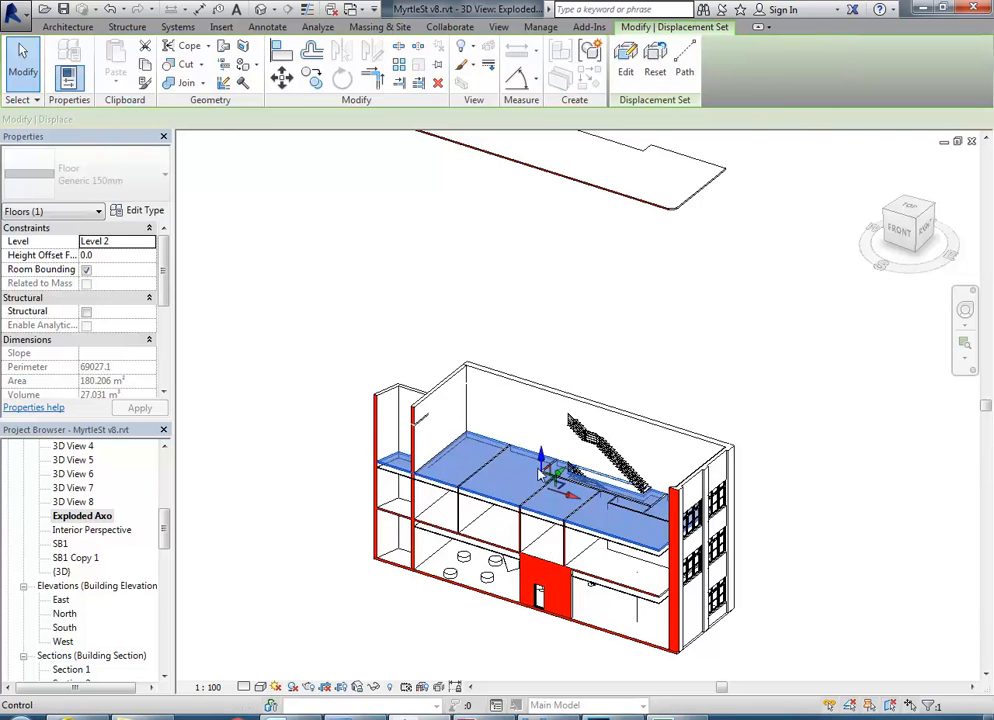
pyautogui.moveTo(539, 458); pyautogui.dragTo(546, 222)
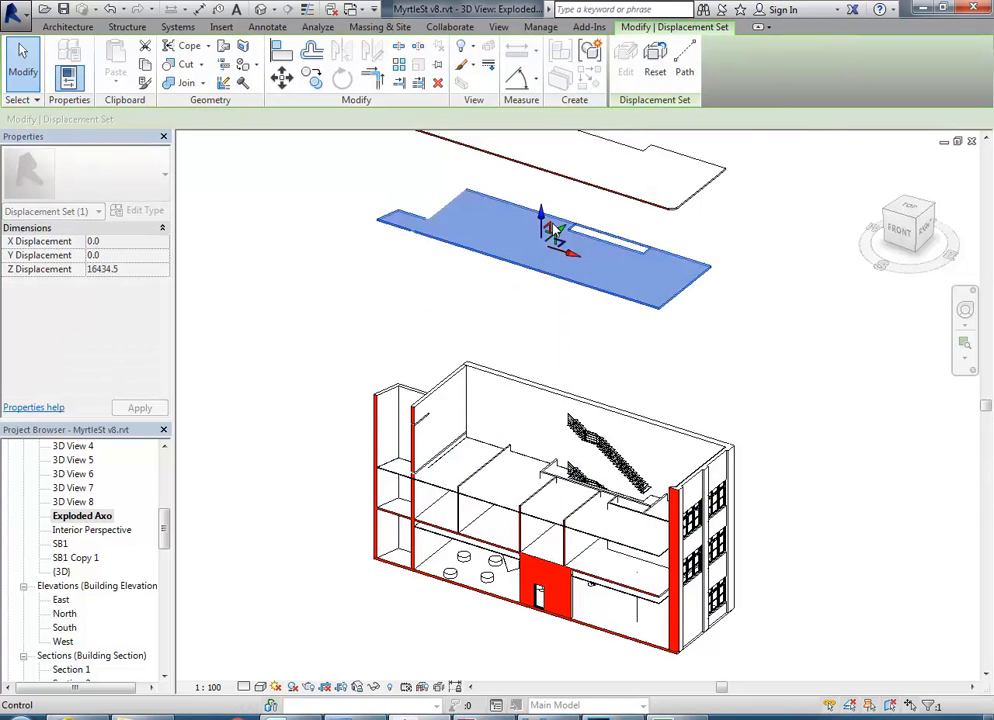
pyautogui.click(507, 184)
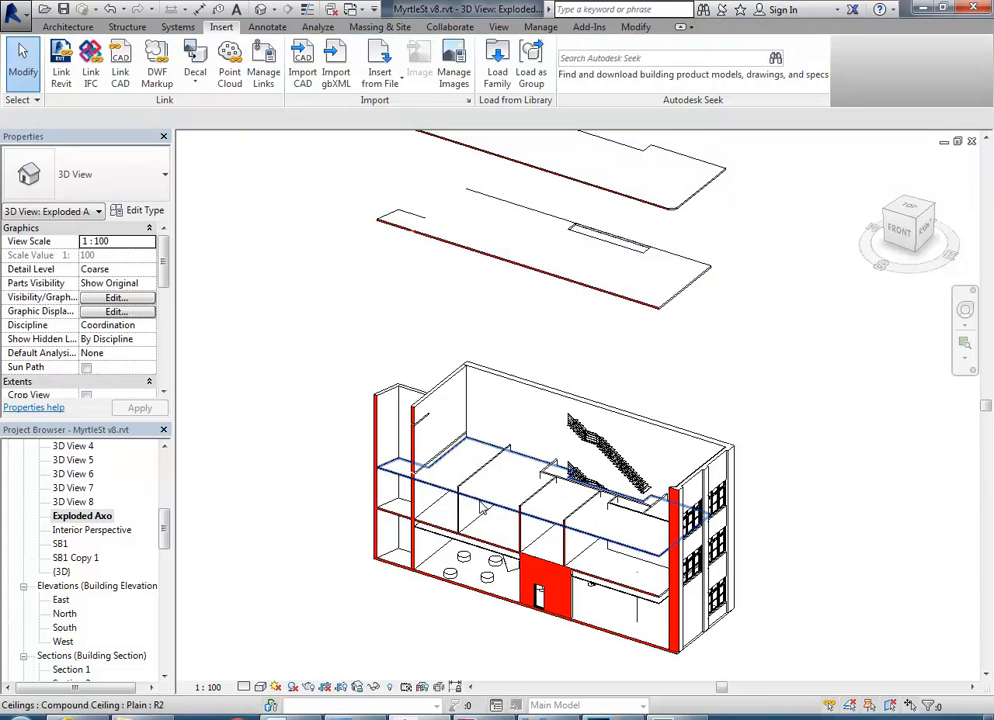
# - Select the six Level 1 partition walls and attach their tops to the ceiling above them
pyautogui.click(467, 486)
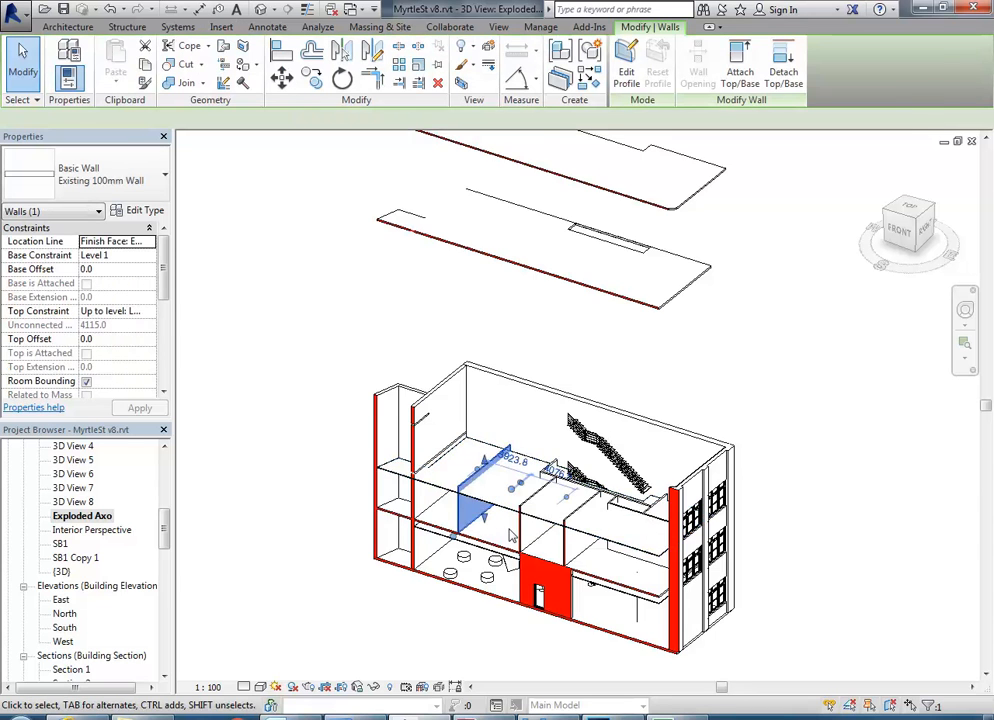
pyautogui.scroll(3, 467, 486)
pyautogui.keyDown('ctrl'); pyautogui.click(570, 500); pyautogui.keyUp('ctrl')
pyautogui.keyDown('ctrl'); pyautogui.click(621, 540); pyautogui.keyUp('ctrl')
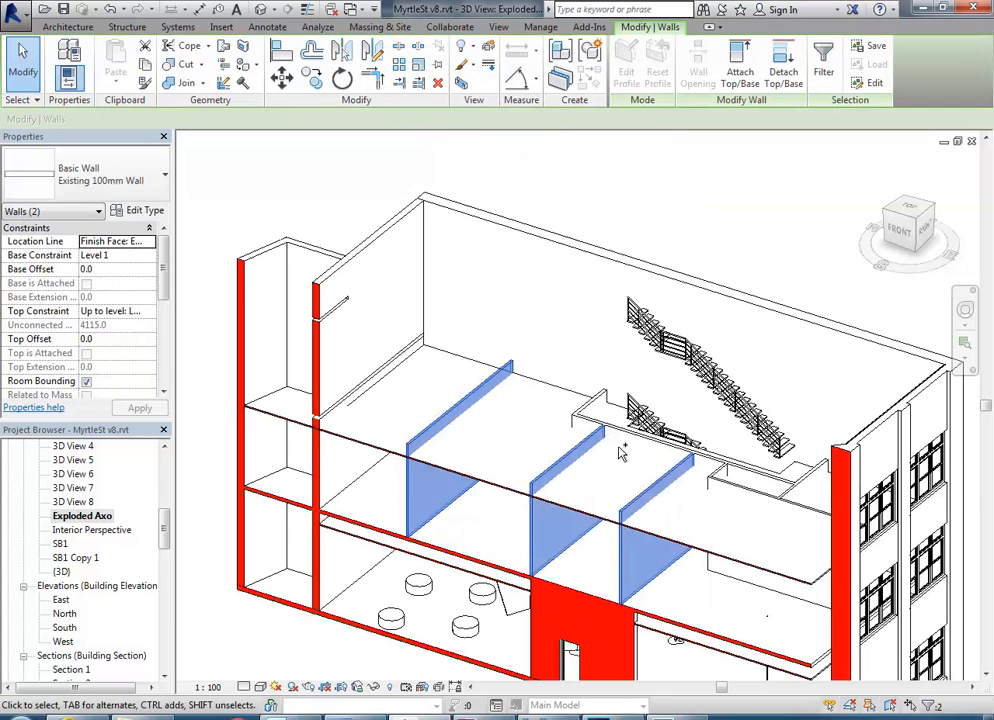
pyautogui.keyDown('ctrl'); pyautogui.click(752, 485); pyautogui.keyUp('ctrl')
pyautogui.keyDown('ctrl'); pyautogui.click(718, 474); pyautogui.keyUp('ctrl')
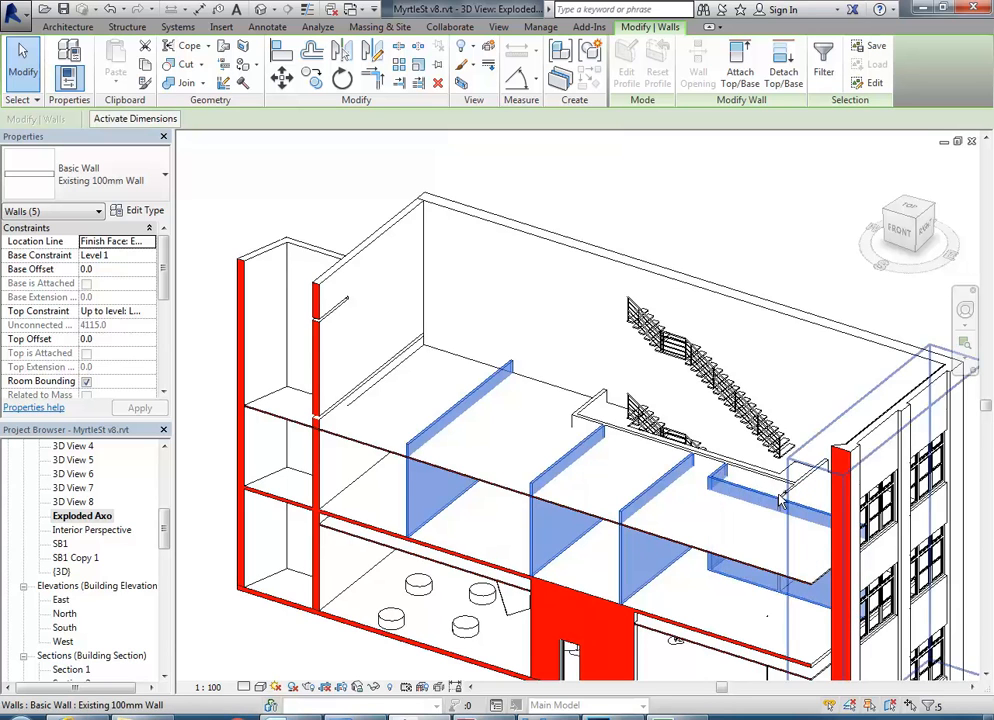
pyautogui.click(740, 68)
pyautogui.click(519, 359)
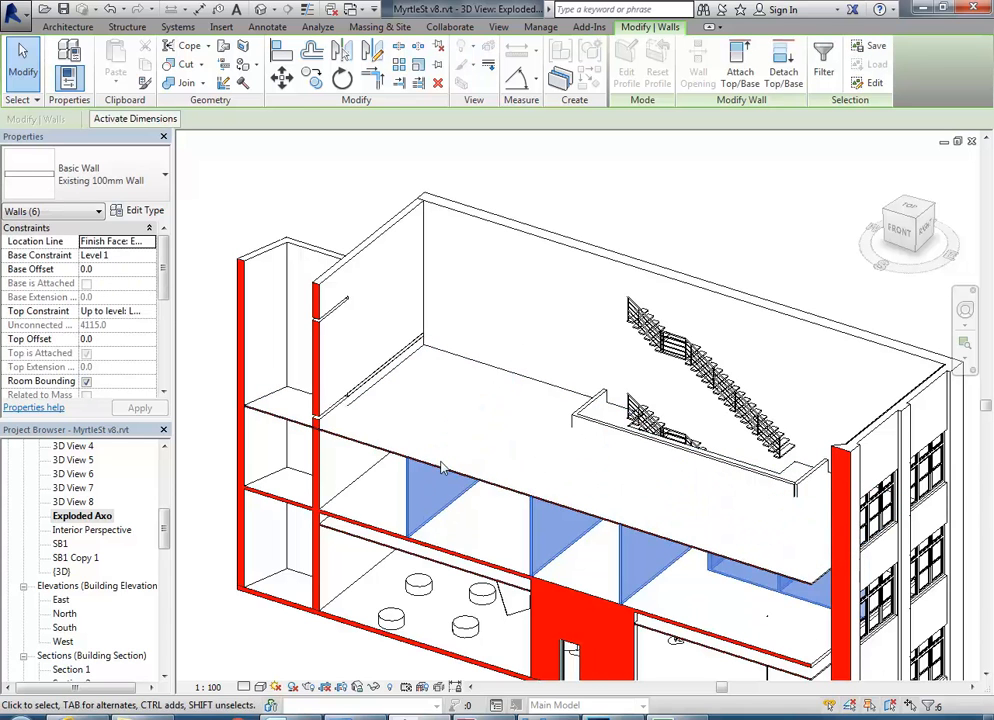
# - Displace the partition walls together with their ceiling, the Level 1 floor and the ceiling below it upward by about 17263 mm
pyautogui.keyDown('ctrl'); pyautogui.click(495, 480); pyautogui.keyUp('ctrl')
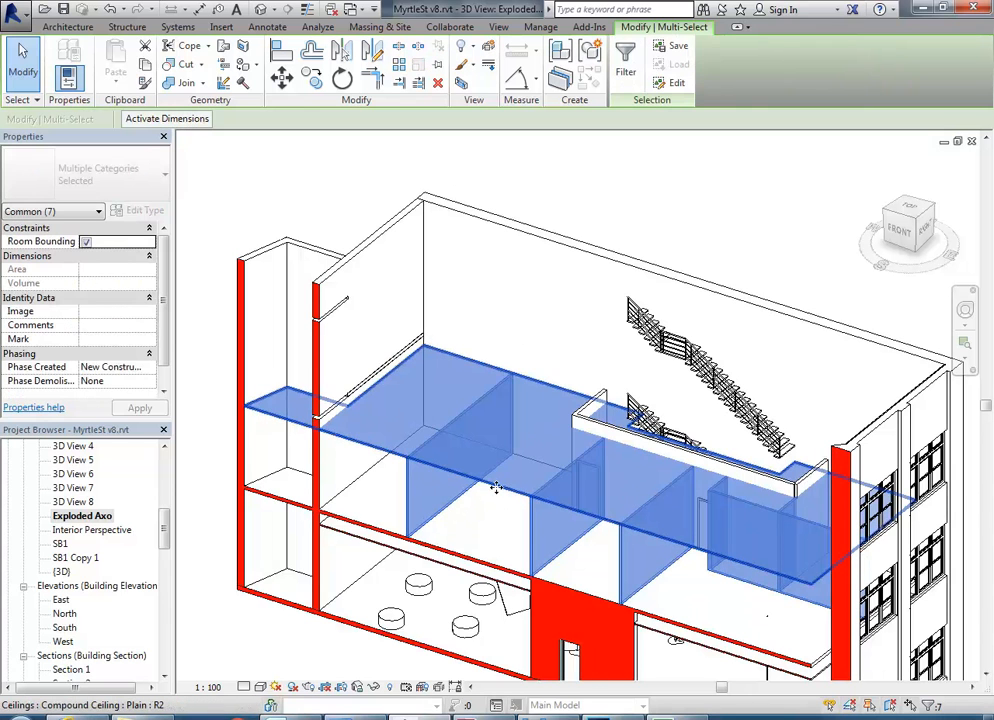
pyautogui.keyDown('ctrl'); pyautogui.click(474, 560); pyautogui.keyUp('ctrl')
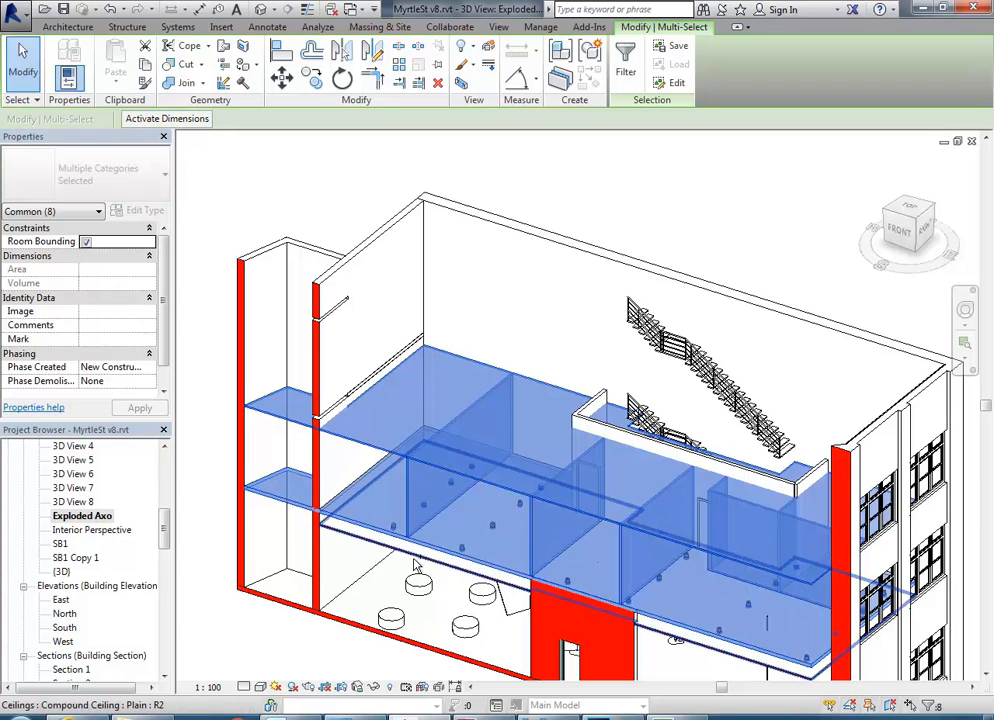
pyautogui.scroll(-4, 459, 385)
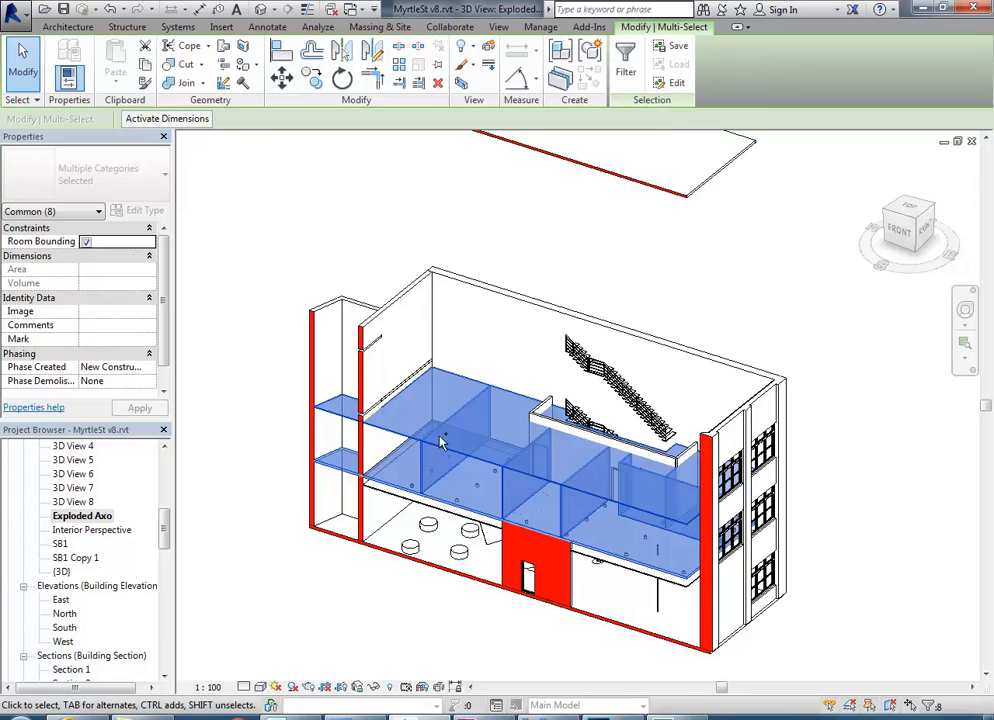
pyautogui.keyDown('ctrl'); pyautogui.click(407, 507); pyautogui.keyUp('ctrl')
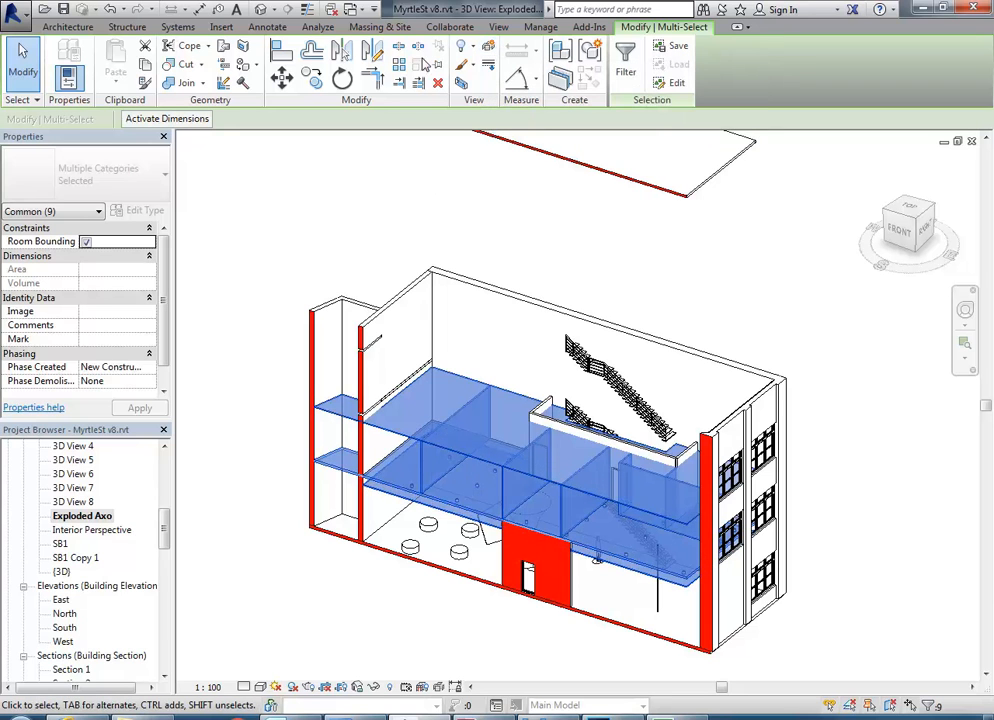
pyautogui.click(487, 49)
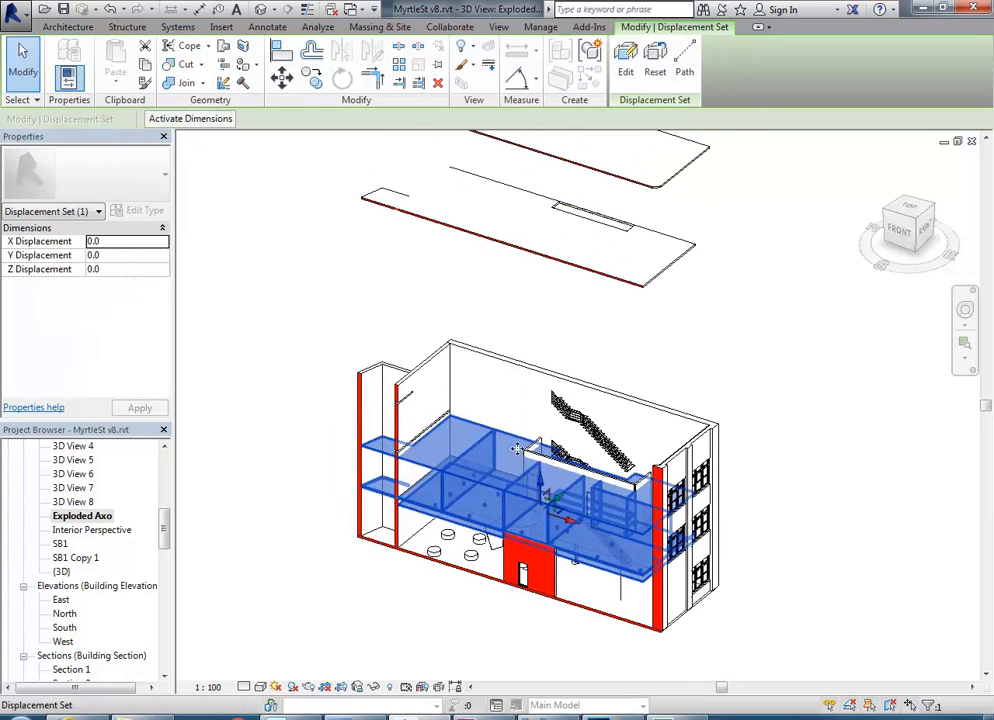
pyautogui.moveTo(545, 495); pyautogui.dragTo(363, 225)
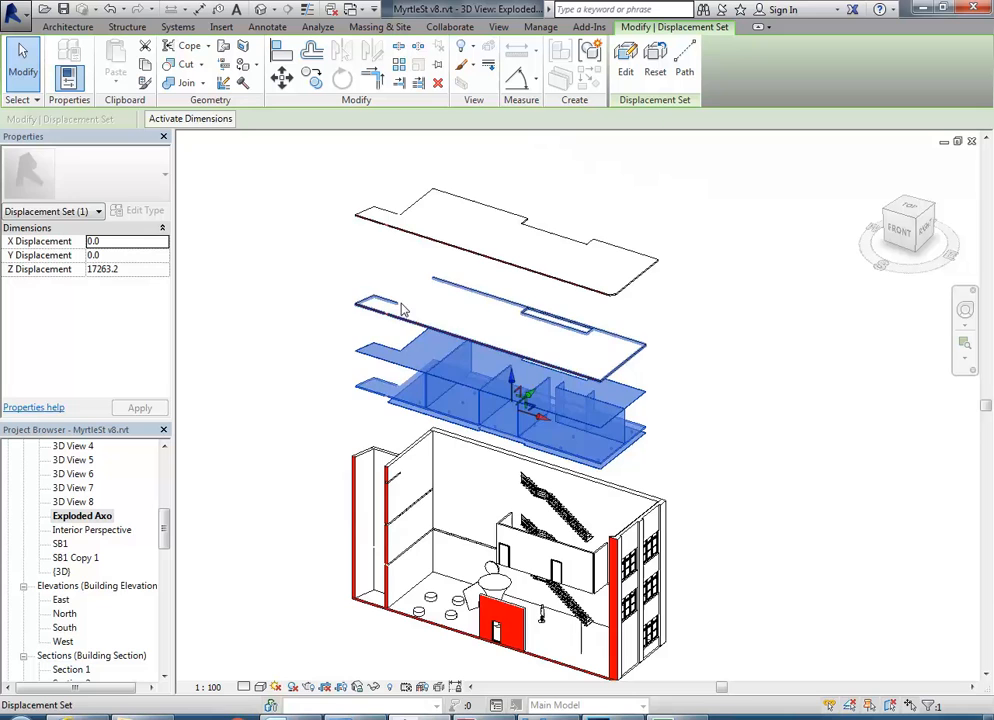
# - Raise the displaced Level 2 floor slab further toward the roof to widen its gap above the partition-wall layer
pyautogui.moveTo(515, 398); pyautogui.dragTo(504, 240)
pyautogui.click(344, 251)
pyautogui.moveTo(348, 370); pyautogui.dragTo(364, 355, button='middle')
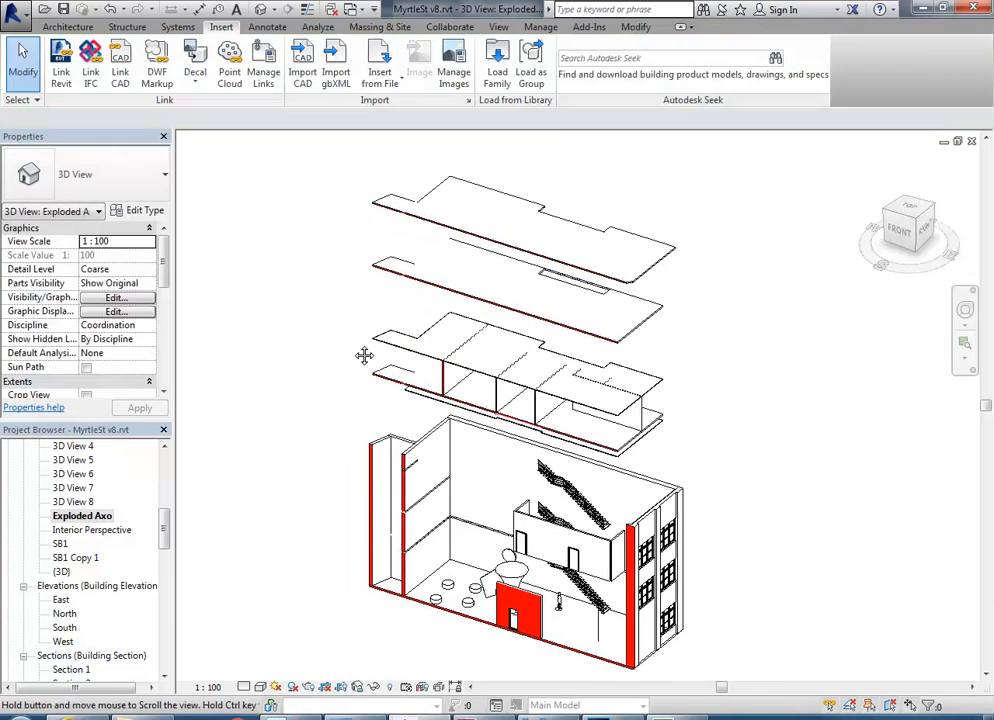
pyautogui.moveTo(316, 405); pyautogui.dragTo(318, 399, button='middle')
pyautogui.scroll(5, 540, 545)
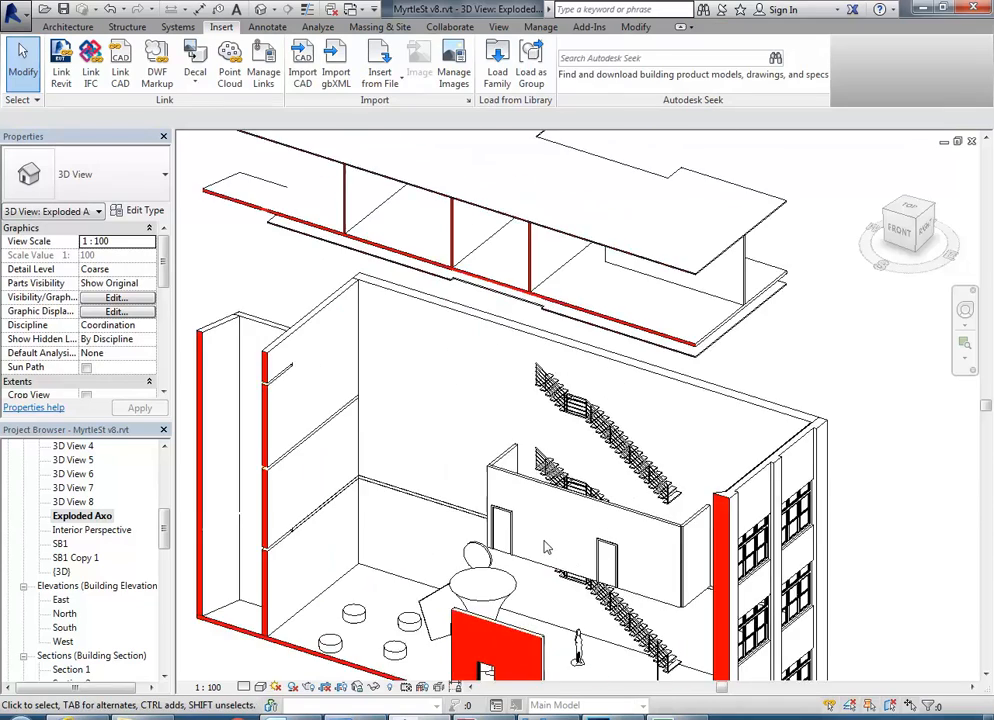
# - Edit the displaced partition-wall set and add the enclosure walls around the Level 1 stair to it
pyautogui.scroll(-5, 484, 366)
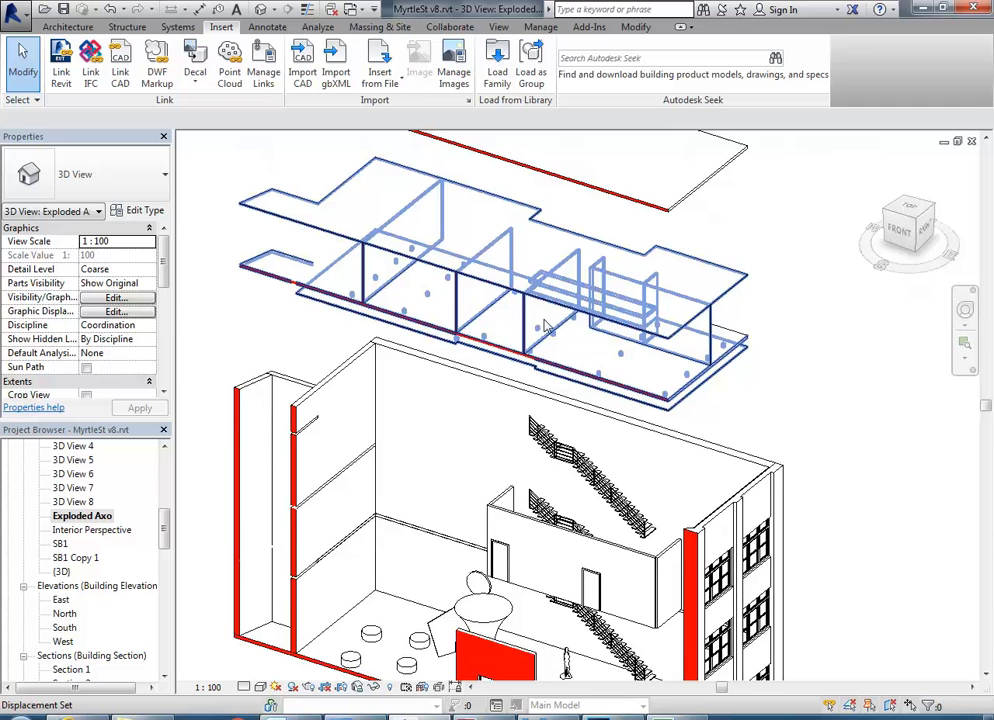
pyautogui.click(530, 319)
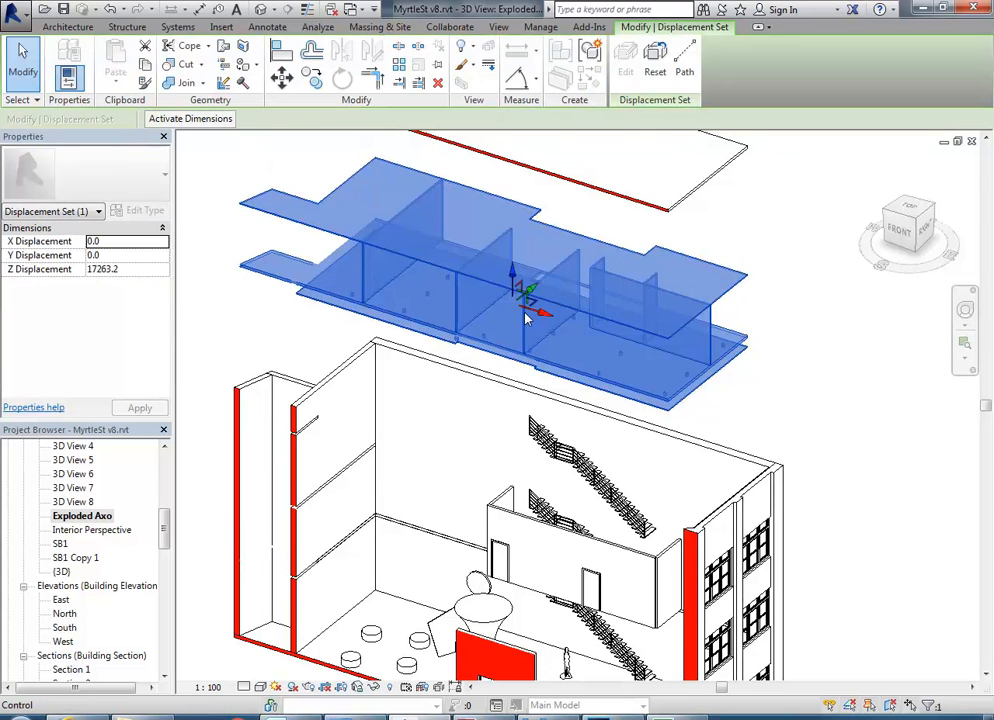
pyautogui.scroll(-2, 527, 341)
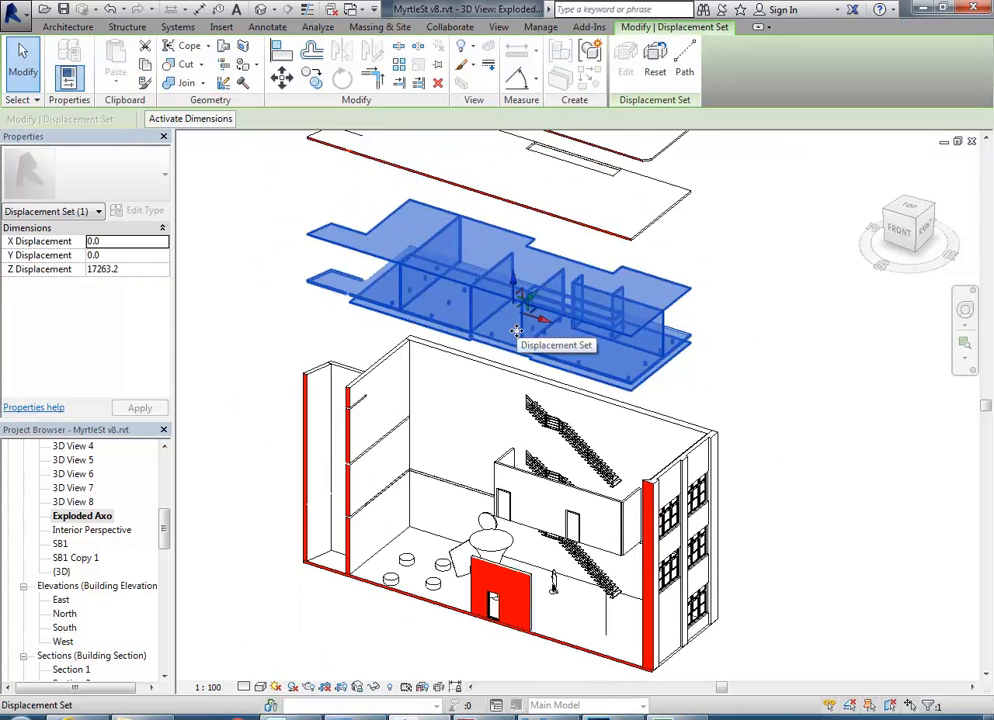
pyautogui.moveTo(446, 277); pyautogui.dragTo(448, 274, button='middle')
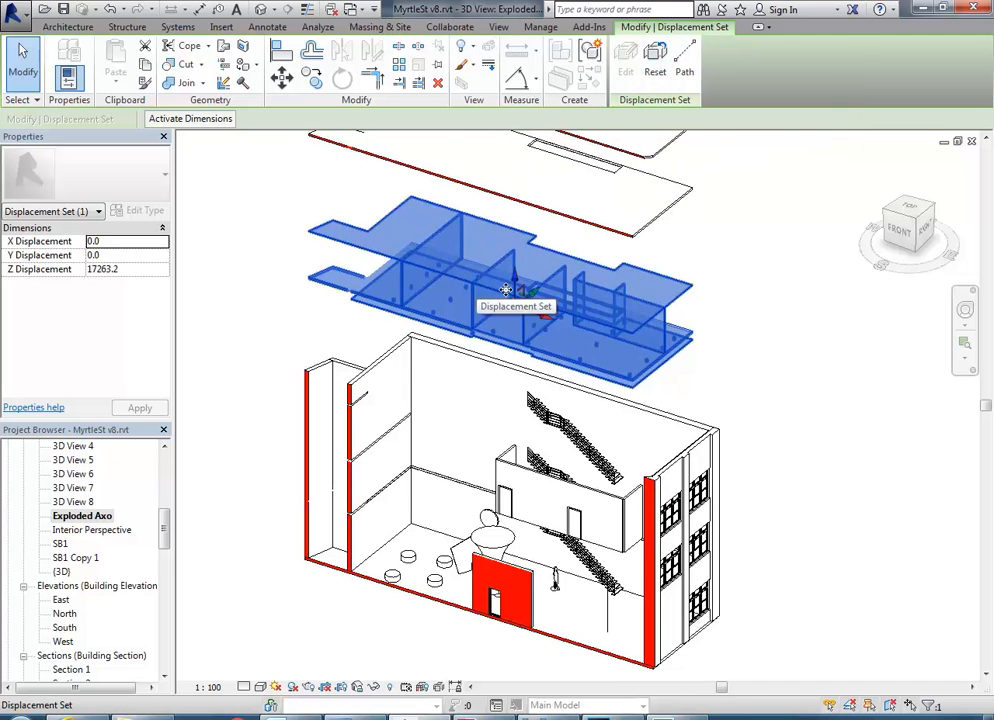
pyautogui.scroll(-1, 476, 291)
pyautogui.click(302, 253)
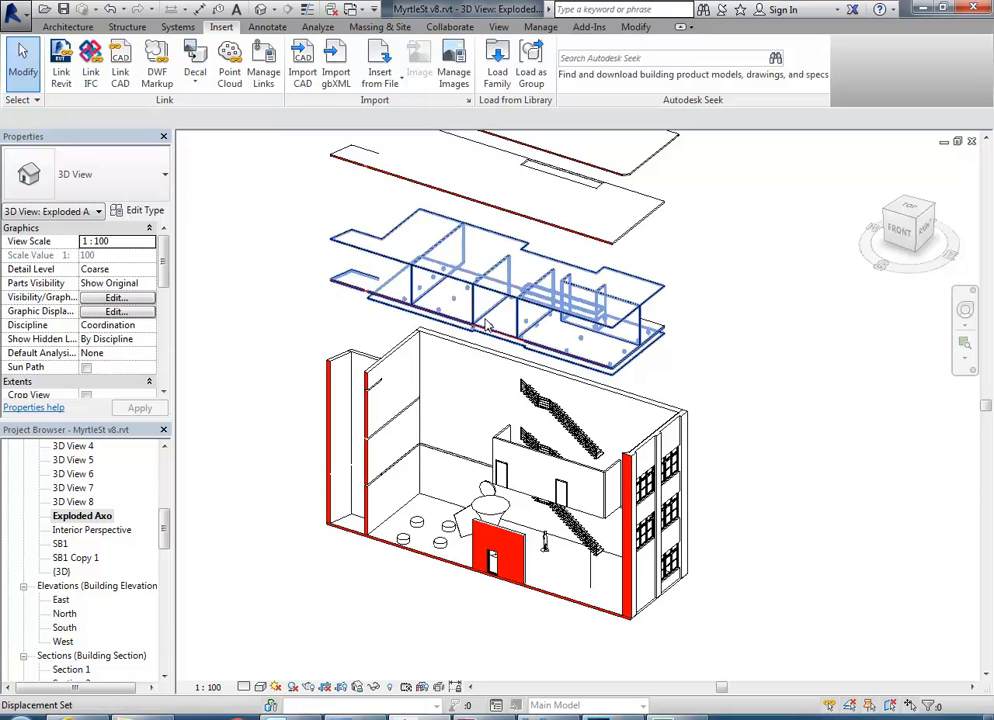
pyautogui.click(487, 325)
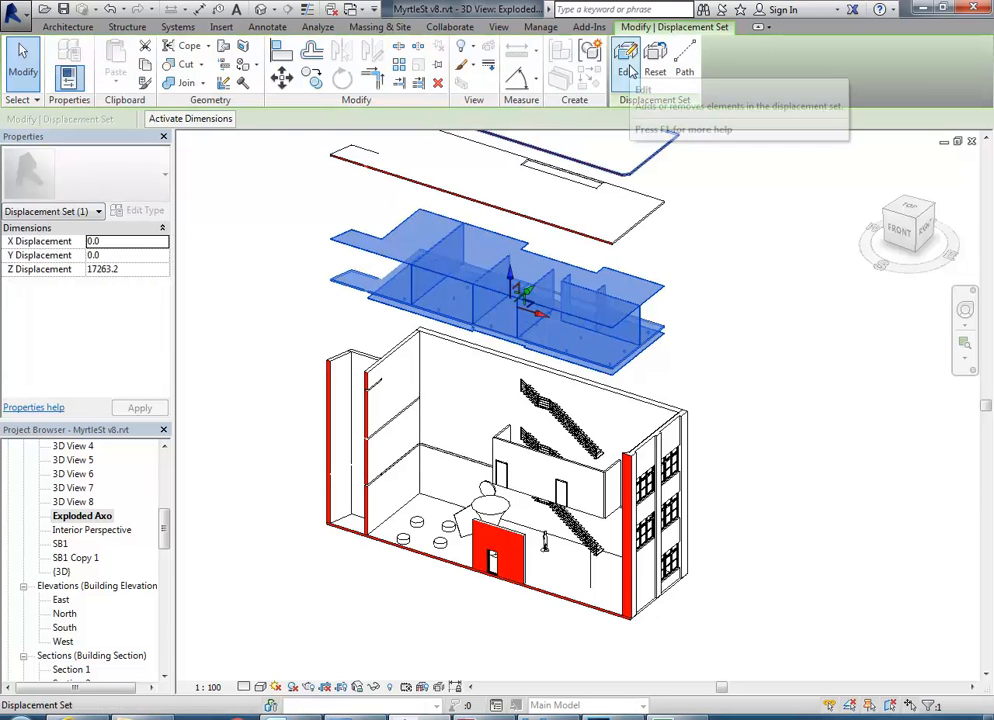
pyautogui.click(630, 68)
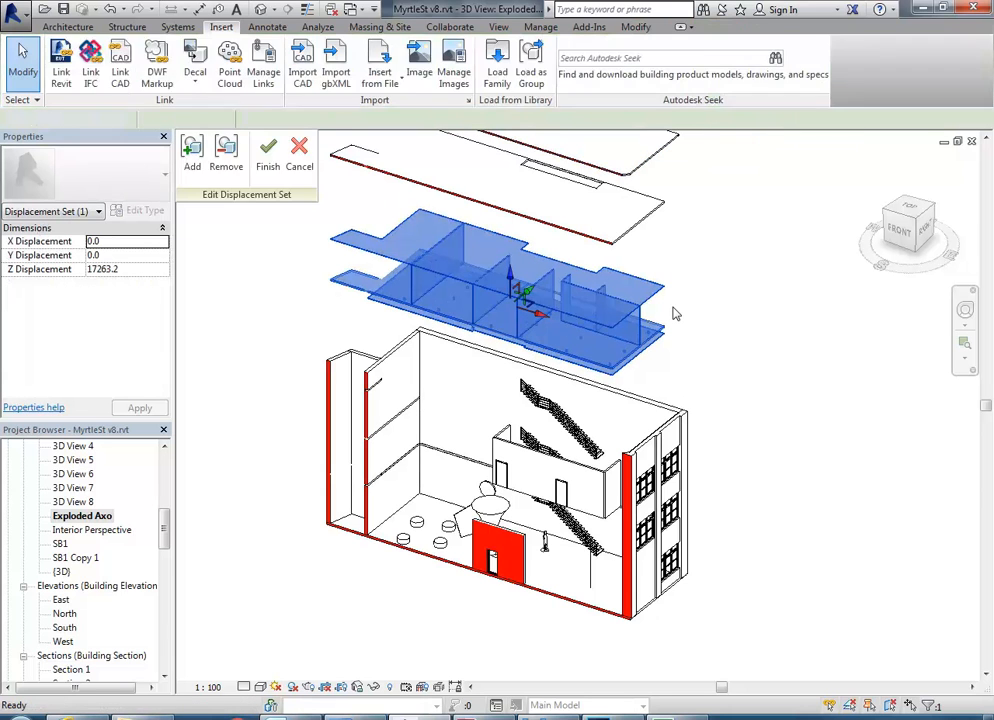
pyautogui.click(196, 164)
pyautogui.scroll(3, 470, 418)
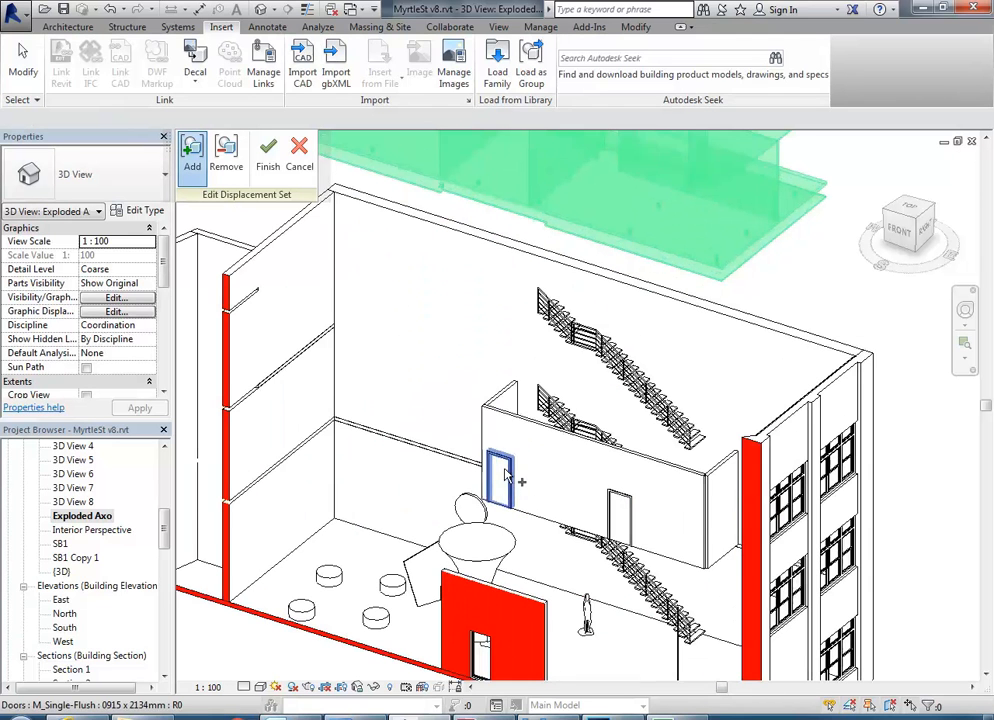
pyautogui.click(512, 418)
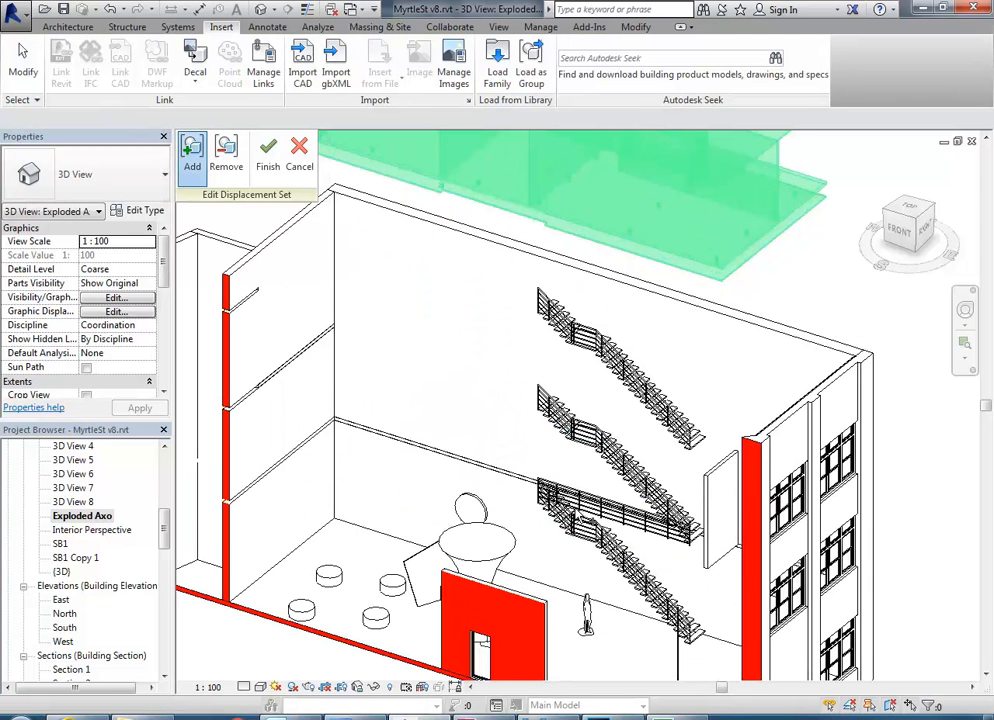
# - Add the middle cantilevered stair and its railings to the partition-wall displacement set, and finish editing the set
pyautogui.scroll(3, 549, 432)
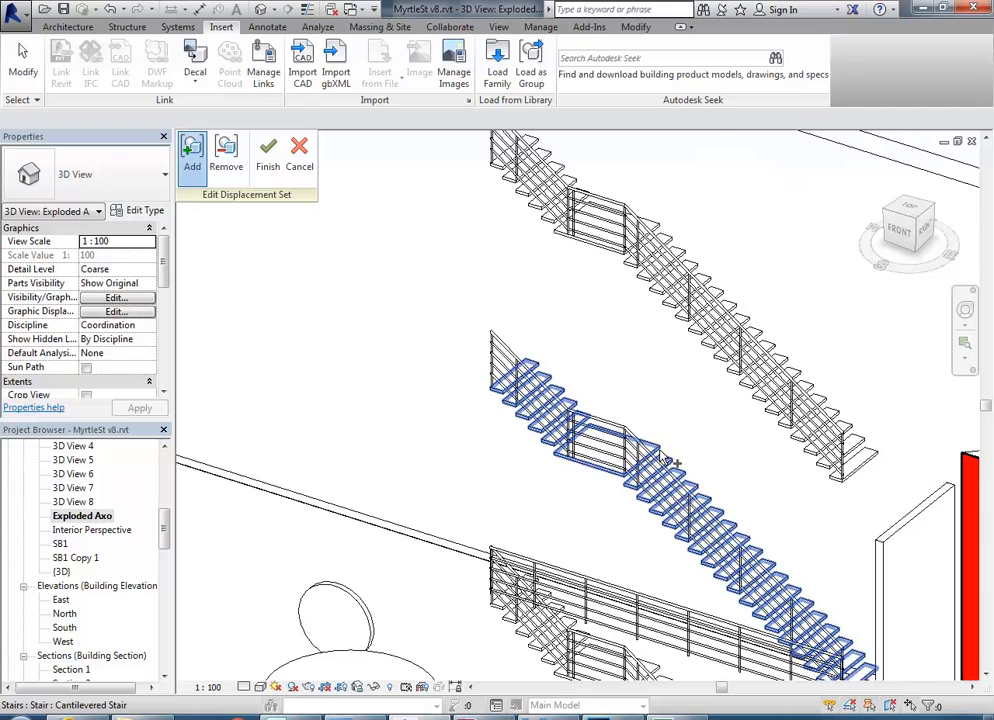
pyautogui.scroll(-5, 581, 413)
pyautogui.moveTo(576, 408); pyautogui.dragTo(612, 406, button='middle')
pyautogui.scroll(-2, 612, 407)
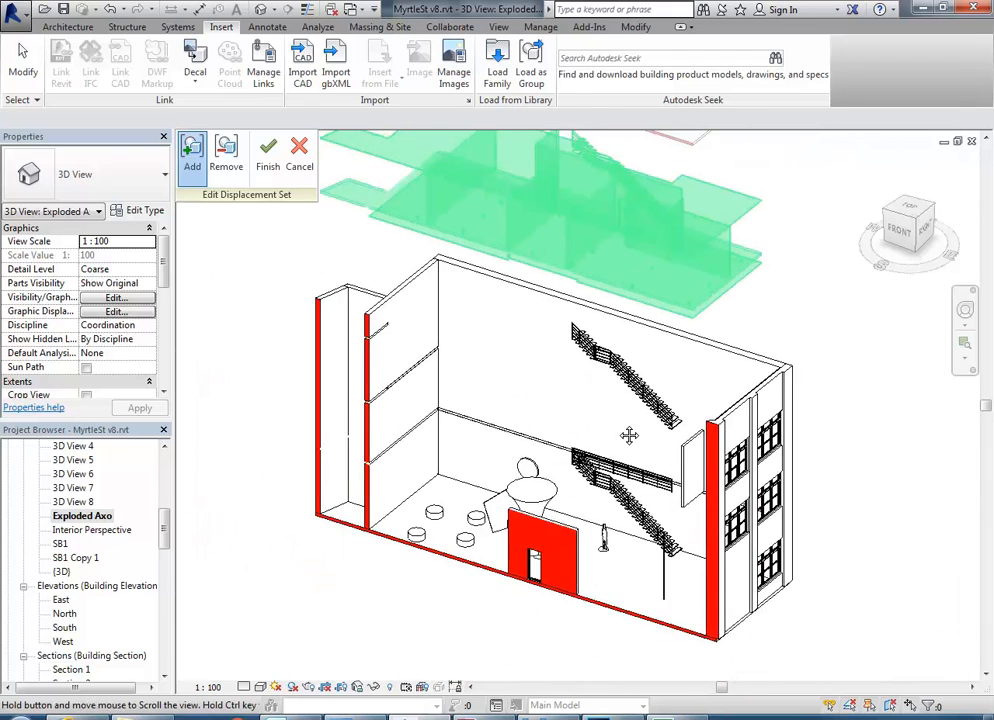
pyautogui.rightClick(548, 381)
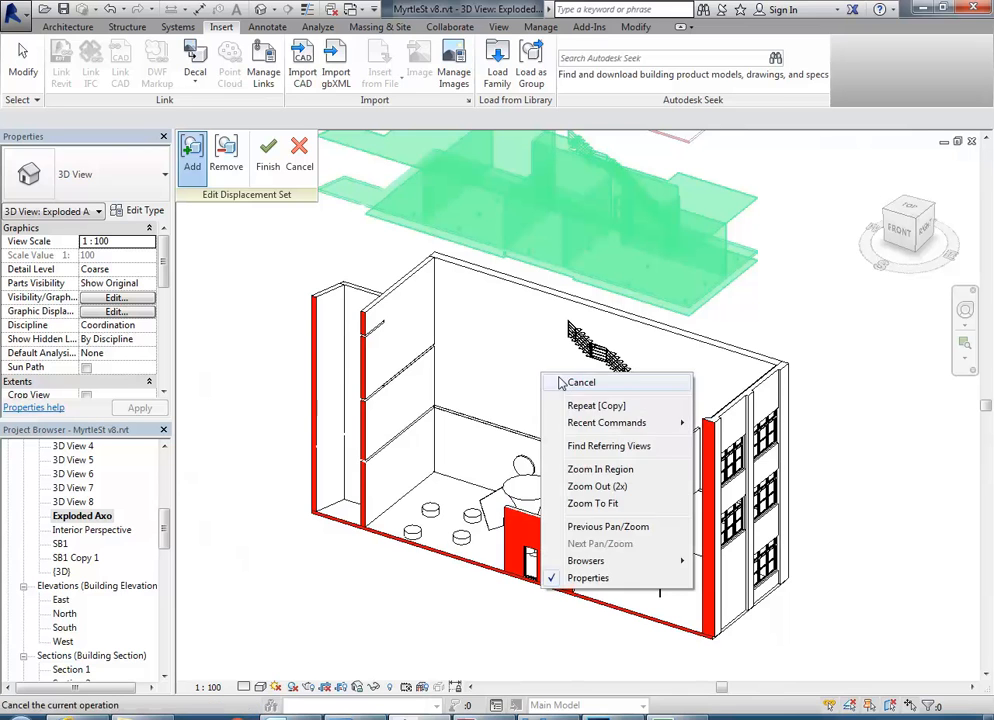
pyautogui.click(563, 385)
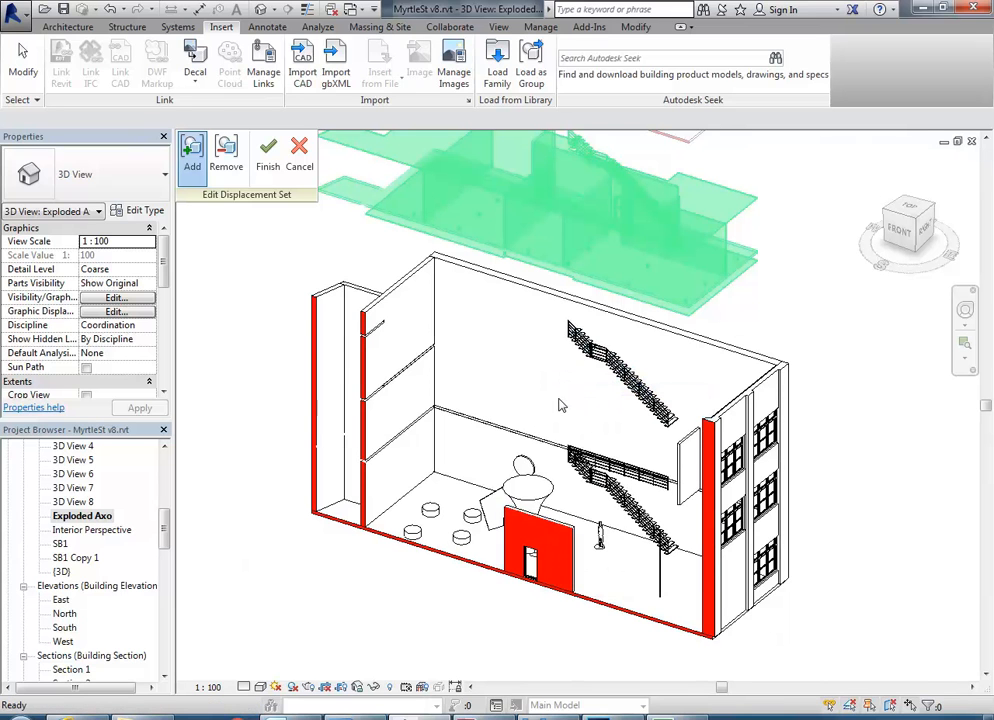
pyautogui.scroll(-1, 617, 323)
pyautogui.moveTo(617, 323); pyautogui.dragTo(633, 432, button='middle')
pyautogui.click(267, 166)
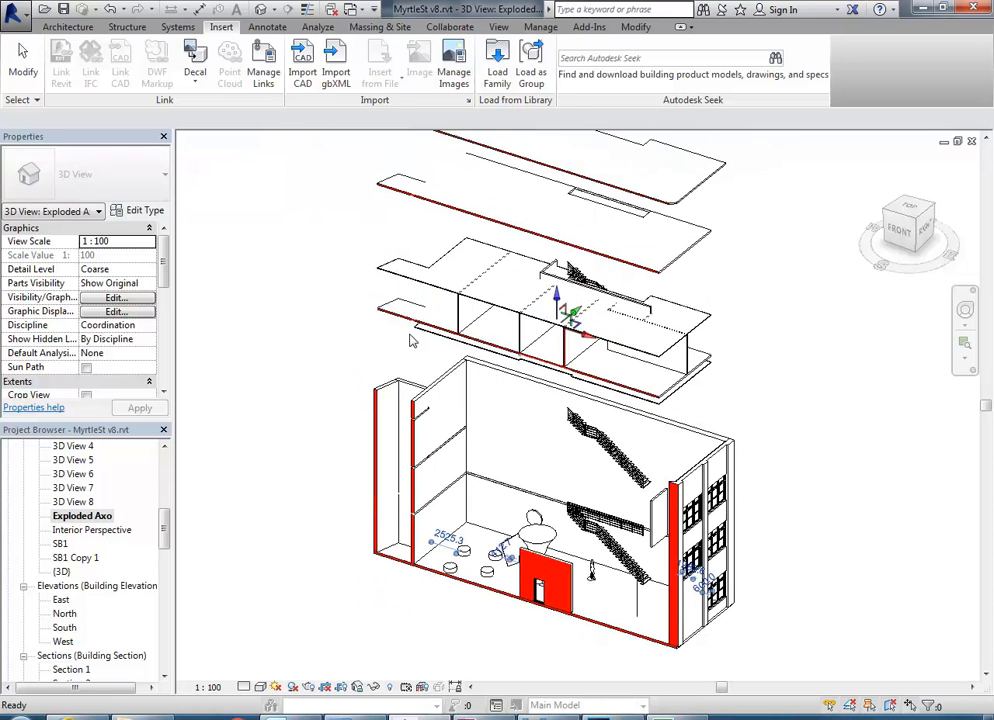
pyautogui.click(566, 317)
# - Add the uppermost cantilevered stair and its railings to the displacement set of the Level 2 floor slab
pyautogui.click(442, 210)
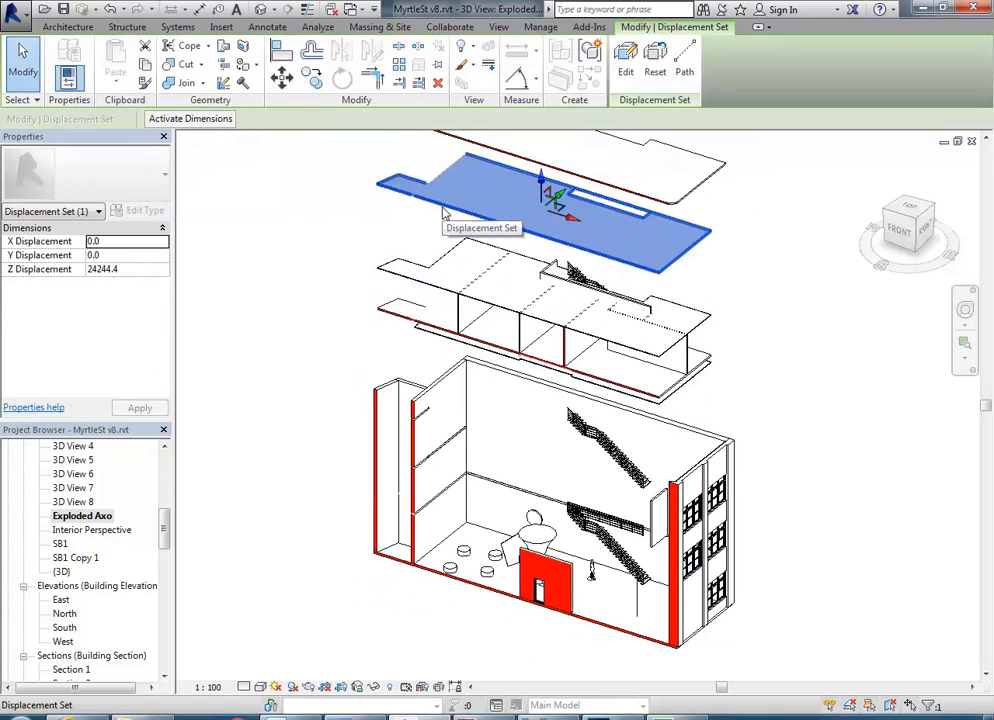
pyautogui.click(622, 63)
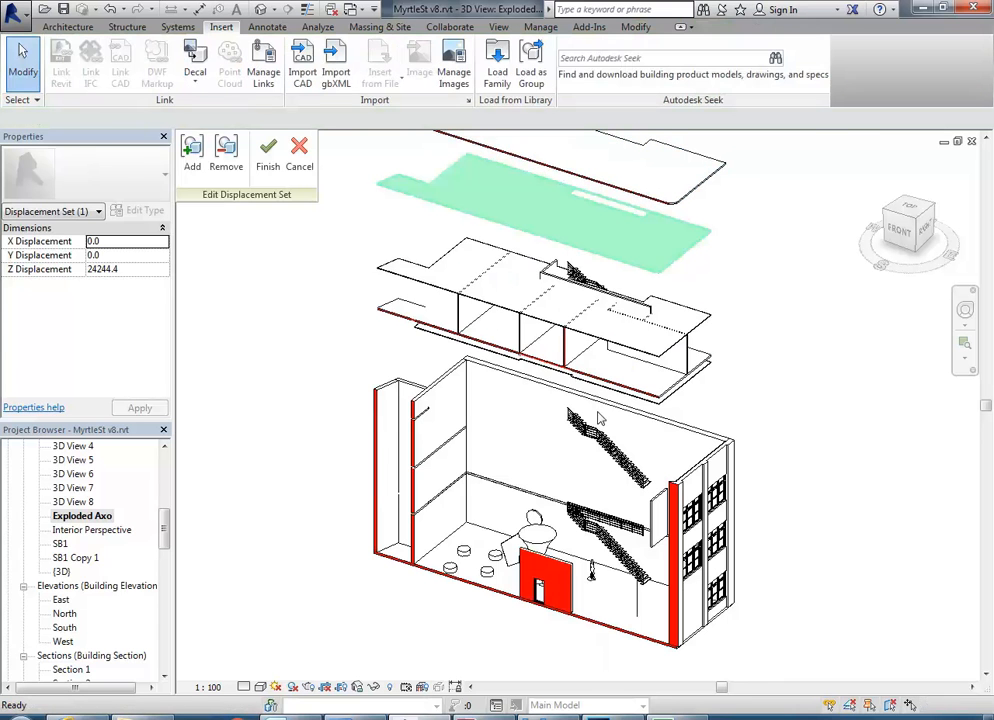
pyautogui.scroll(4, 610, 490)
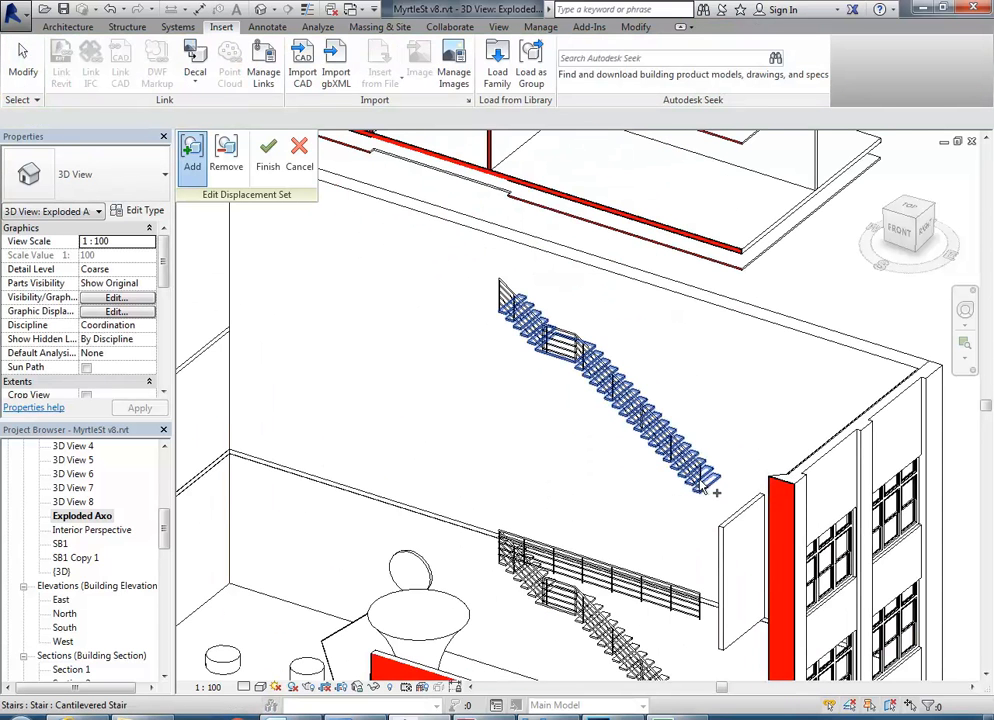
pyautogui.click(711, 485)
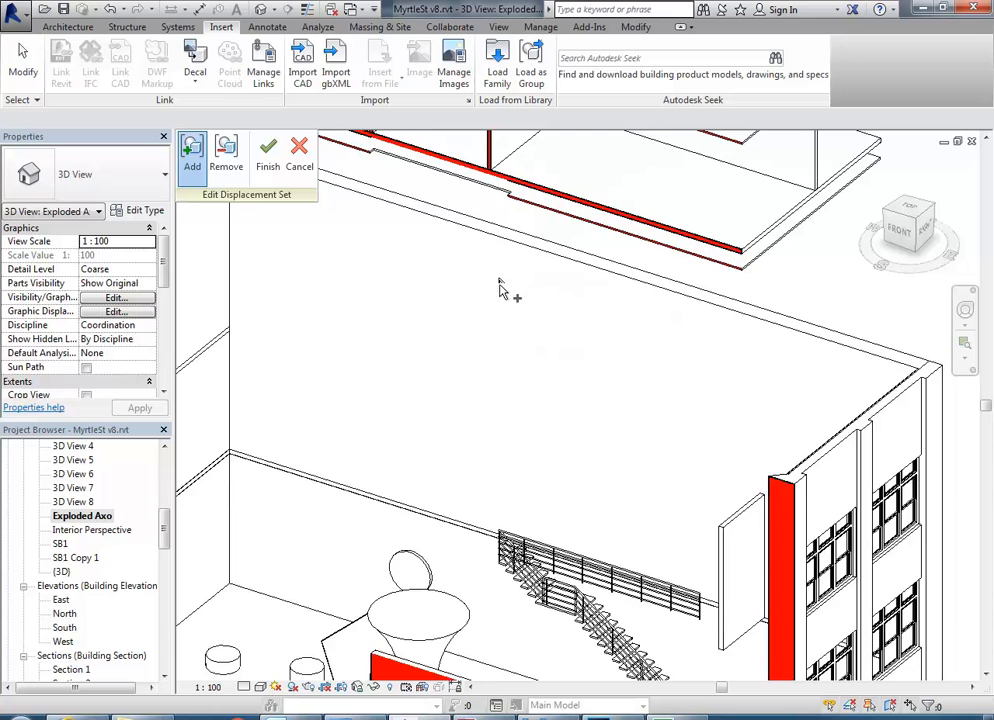
pyautogui.scroll(-4, 506, 300)
pyautogui.moveTo(506, 304); pyautogui.dragTo(593, 451, button='middle')
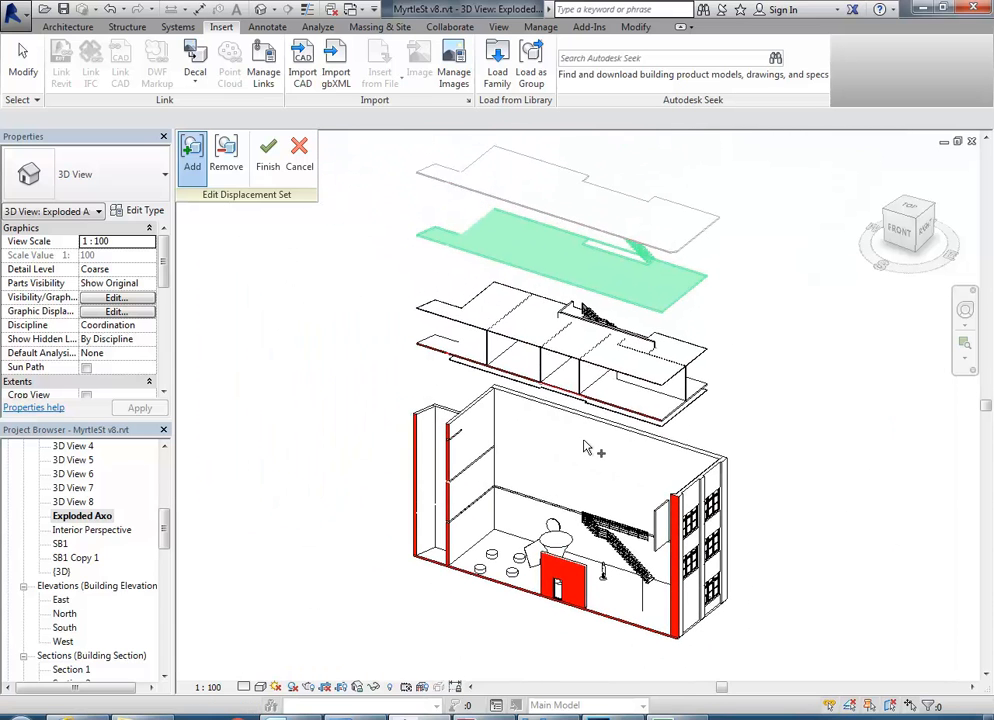
pyautogui.rightClick(359, 273)
pyautogui.click(264, 156)
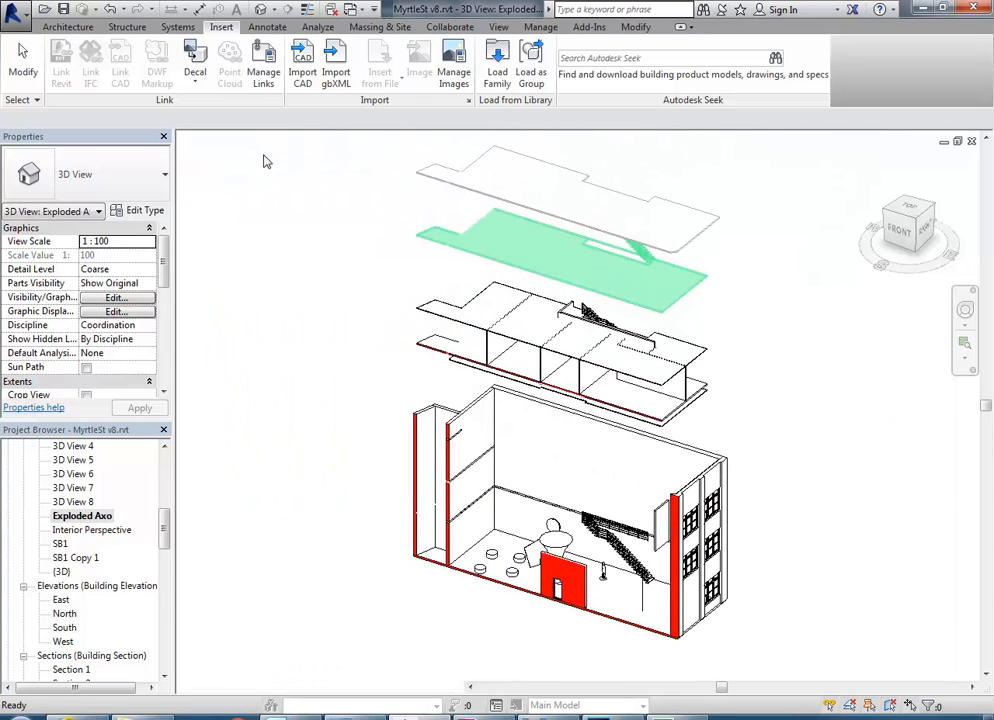
pyautogui.click(314, 267)
# - Add displacement paths from the roof corners and the outer corners of the partition layer's ceiling down to the building shell
pyautogui.moveTo(404, 485); pyautogui.dragTo(391, 450, button='middle')
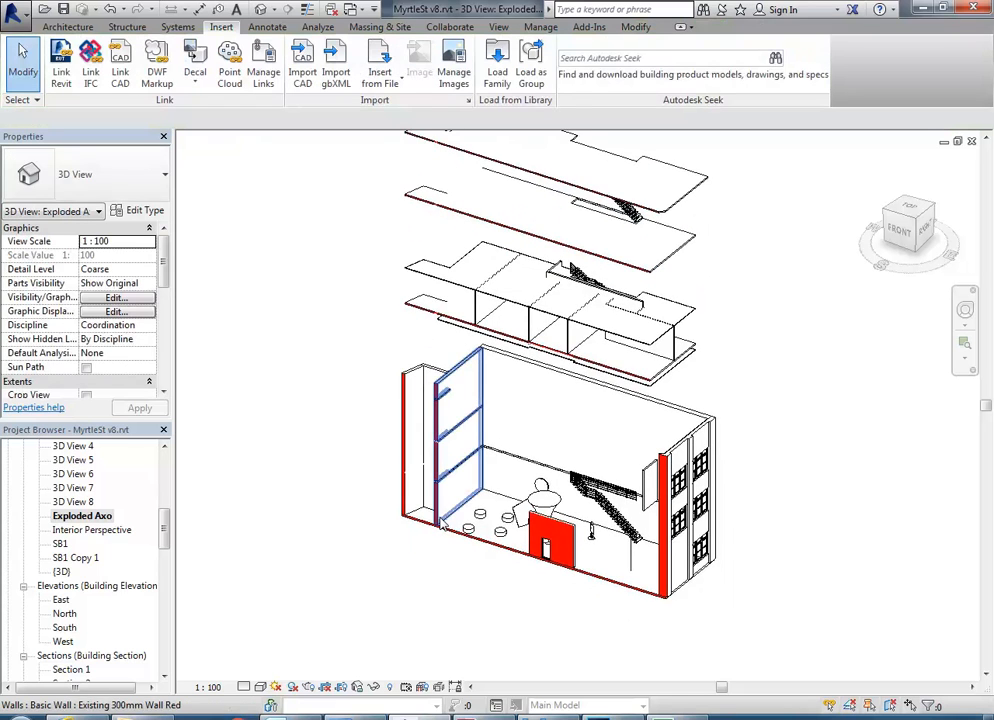
pyautogui.moveTo(345, 240); pyautogui.dragTo(356, 270, button='middle')
pyautogui.scroll(-1, 350, 275)
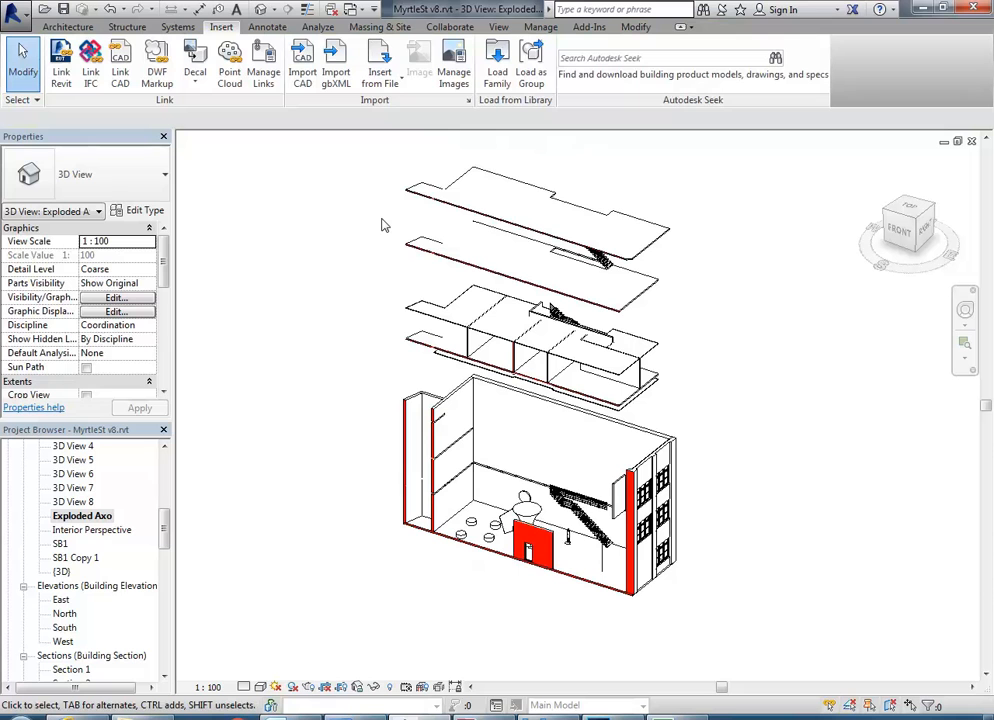
pyautogui.click(411, 208)
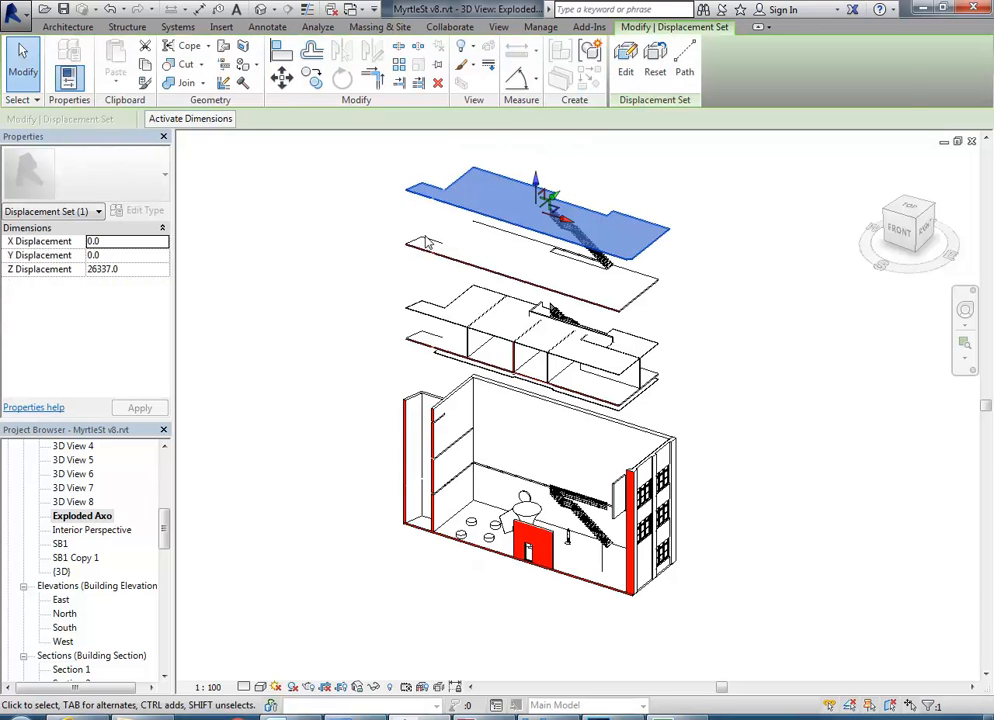
pyautogui.click(684, 70)
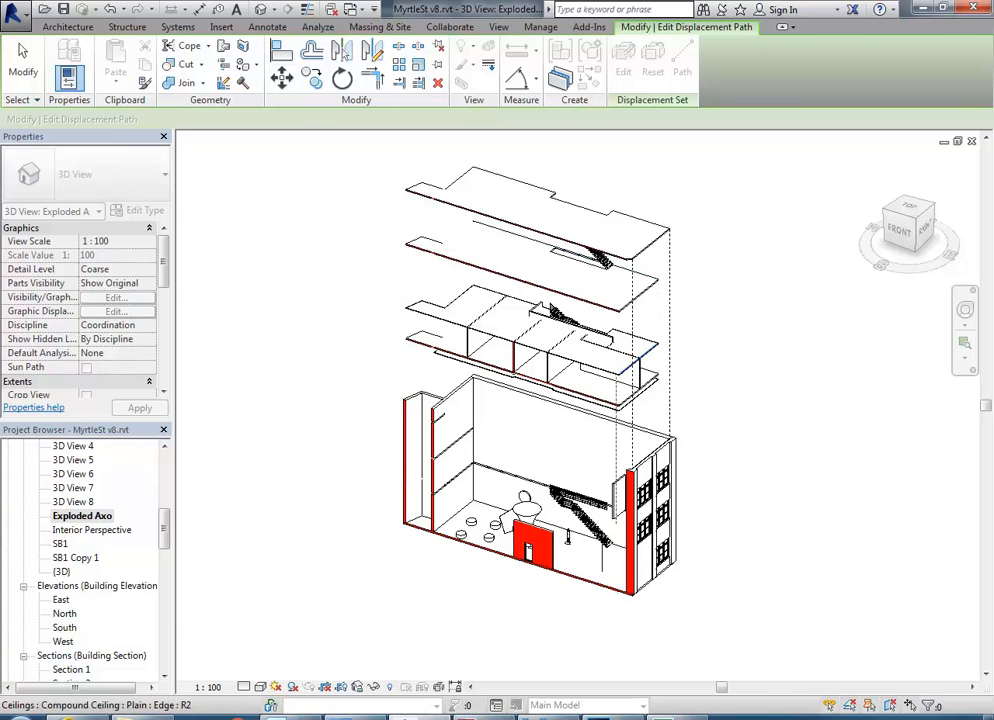
pyautogui.scroll(4, 617, 402)
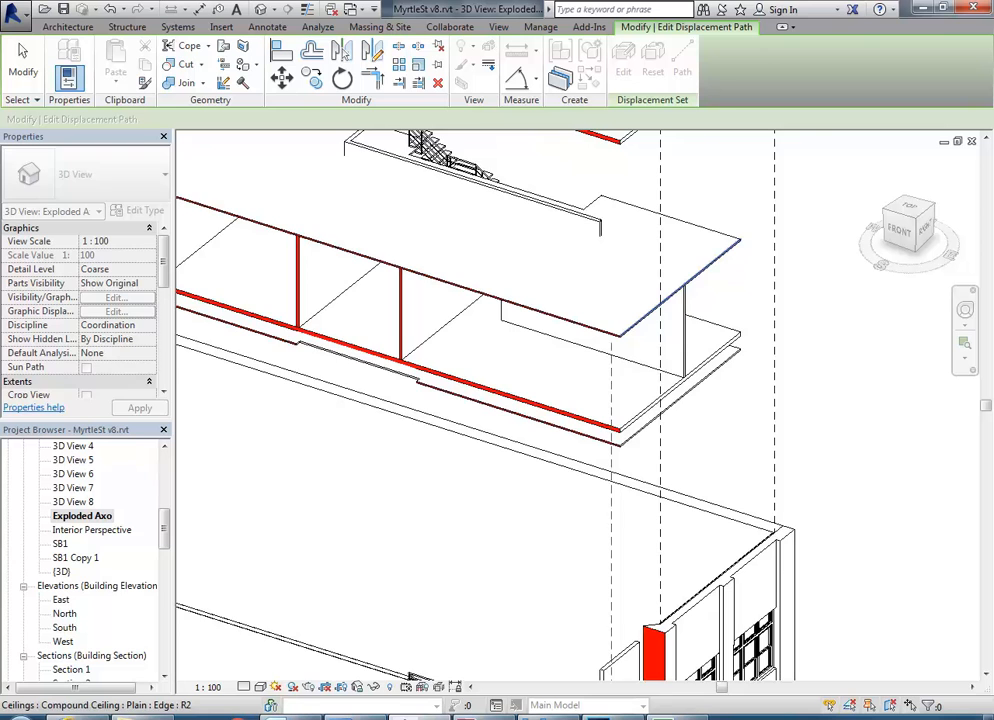
pyautogui.scroll(-3, 617, 402)
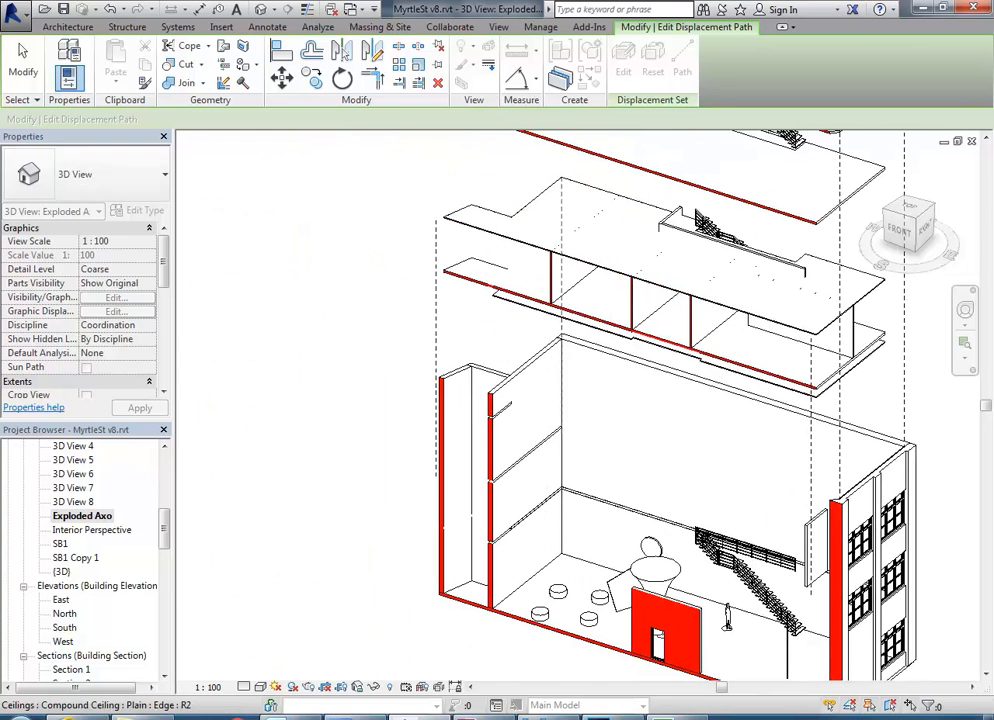
pyautogui.scroll(-2, 416, 512)
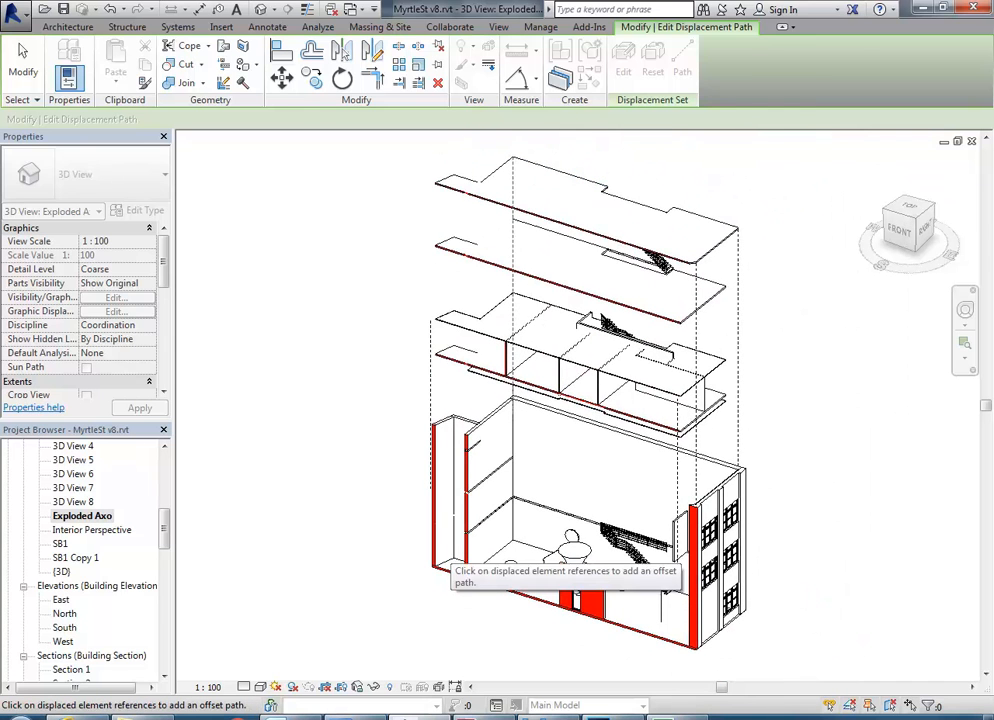
pyautogui.rightClick(326, 302)
pyautogui.click(350, 310)
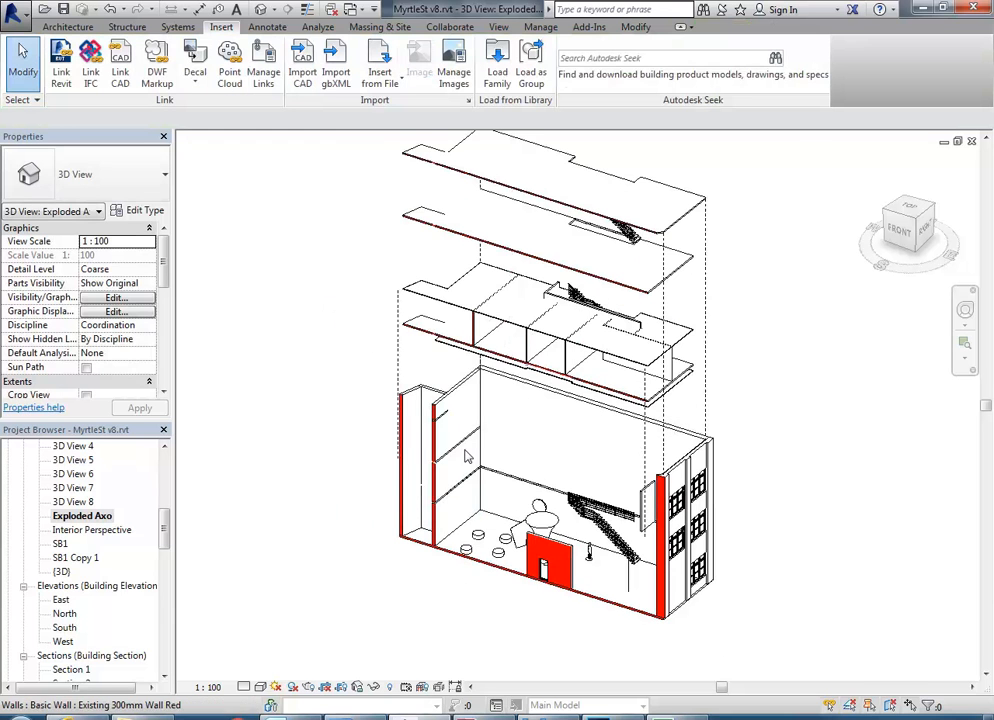
# - Set the exploded view's visual style to Realistic and examine the displaced layers from a lower, near-front angle
pyautogui.scroll(2, 460, 455)
pyautogui.scroll(-1, 440, 455)
pyautogui.scroll(-1, 436, 465)
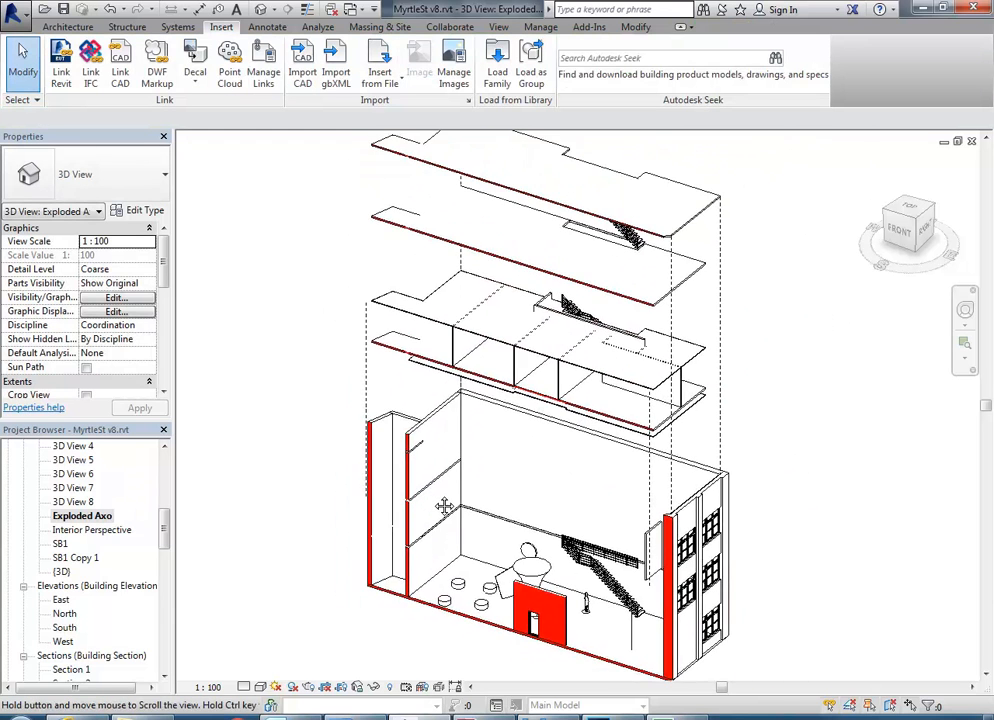
pyautogui.scroll(-1, 470, 500)
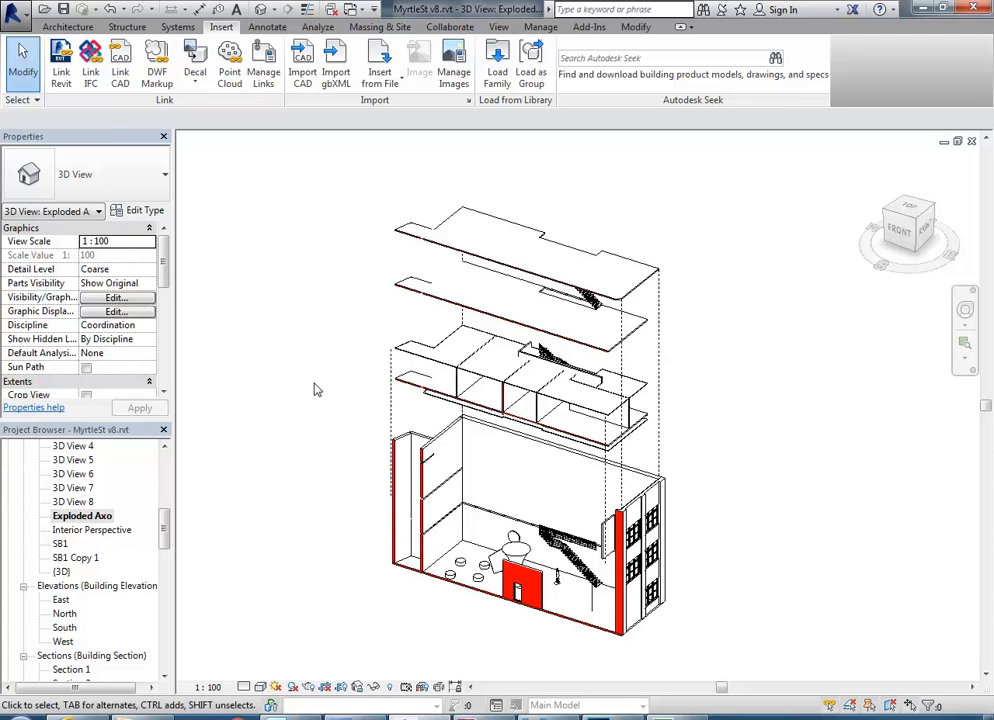
pyautogui.moveTo(324, 386); pyautogui.dragTo(312, 370, button='middle')
pyautogui.scroll(1, 313, 447)
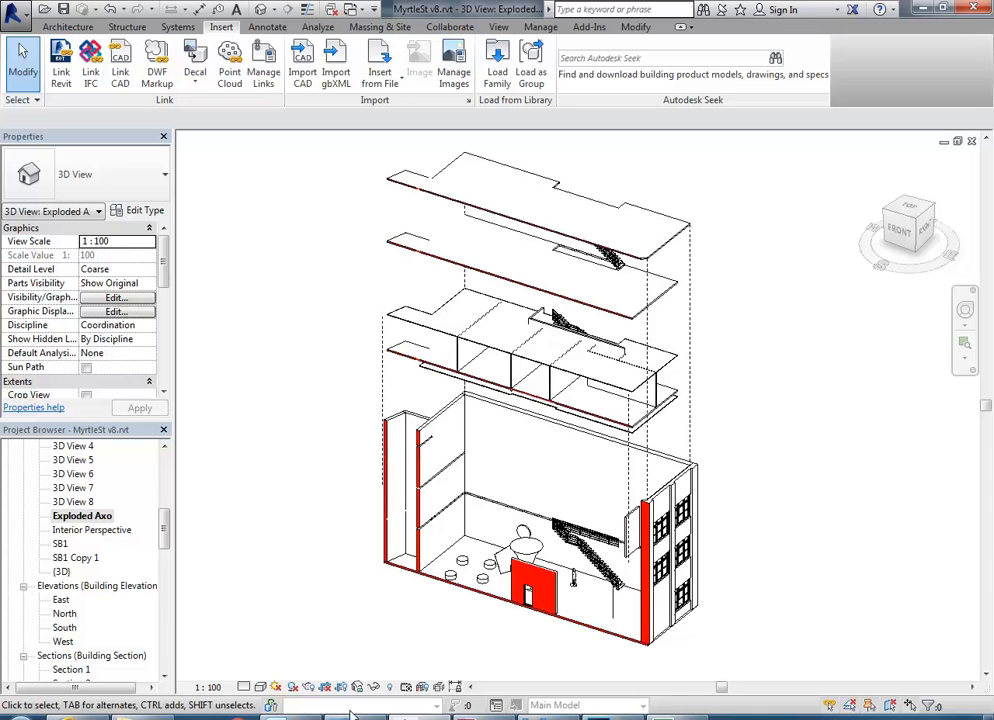
pyautogui.click(261, 687)
pyautogui.click(275, 657)
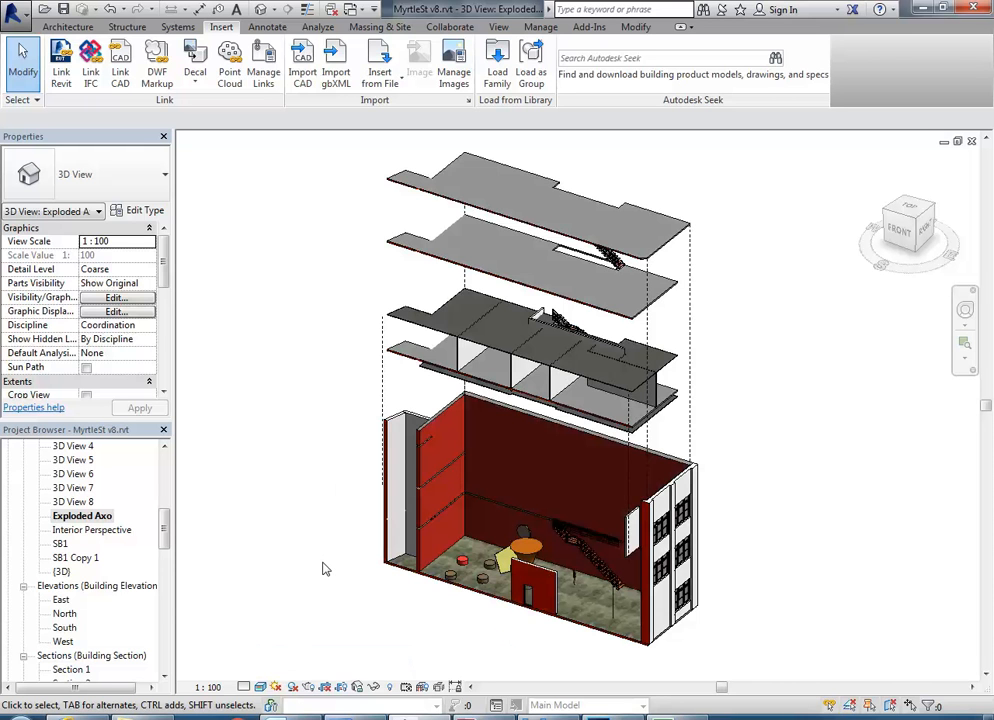
pyautogui.middleClick(535, 479)
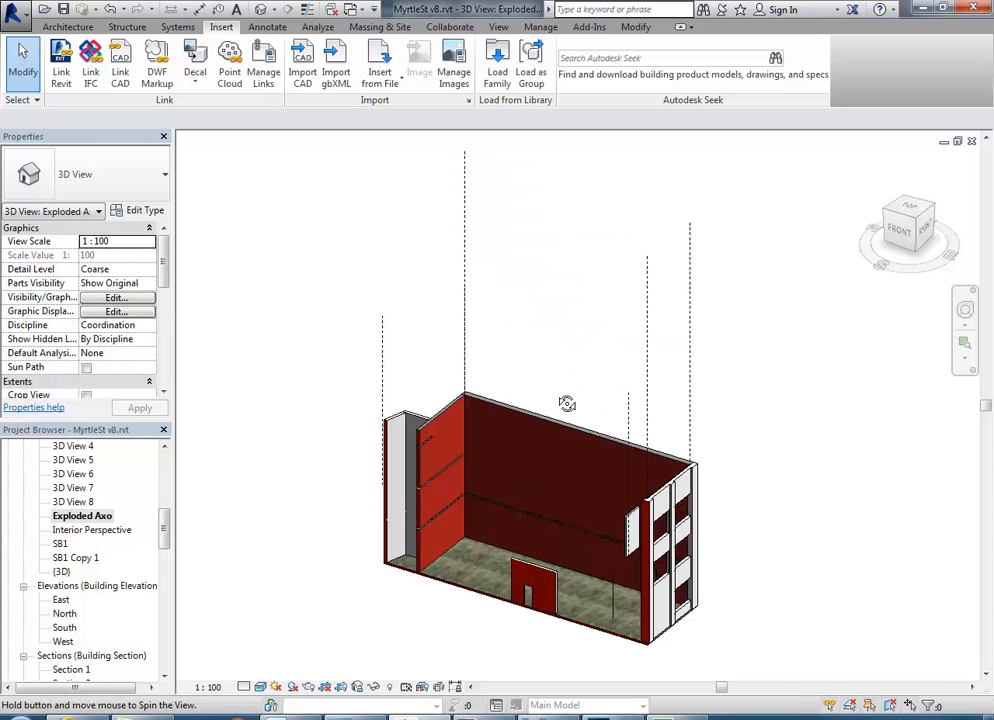
pyautogui.keyDown('shift'); pyautogui.moveTo(572, 402); pyautogui.dragTo(488, 443, button='middle'); pyautogui.keyUp('shift')
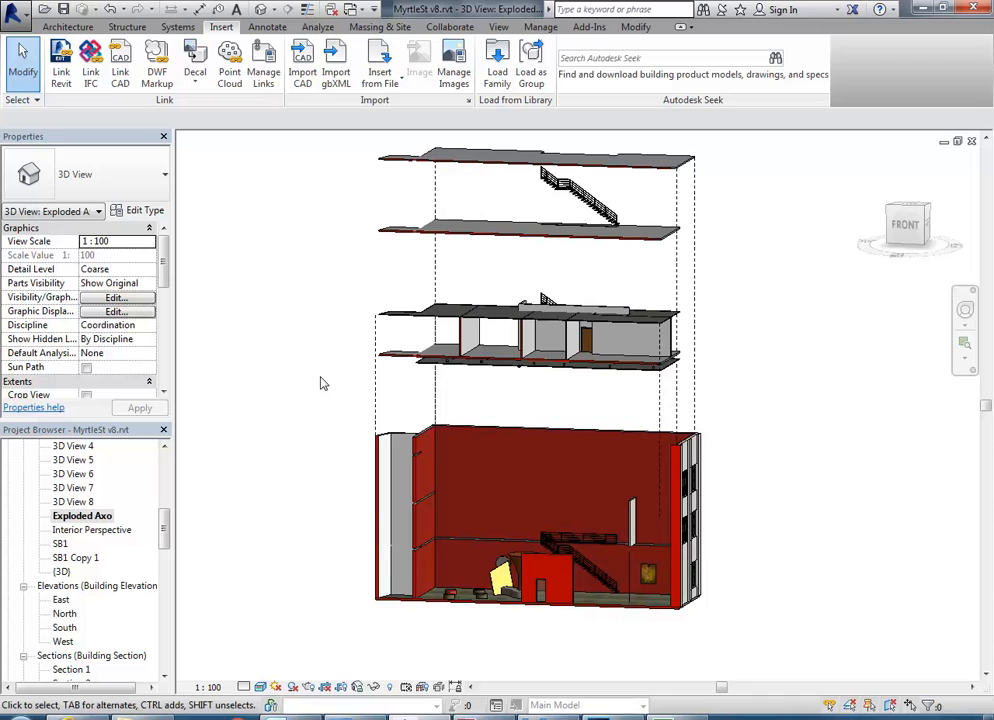
pyautogui.moveTo(307, 383); pyautogui.dragTo(307, 383, button='middle')
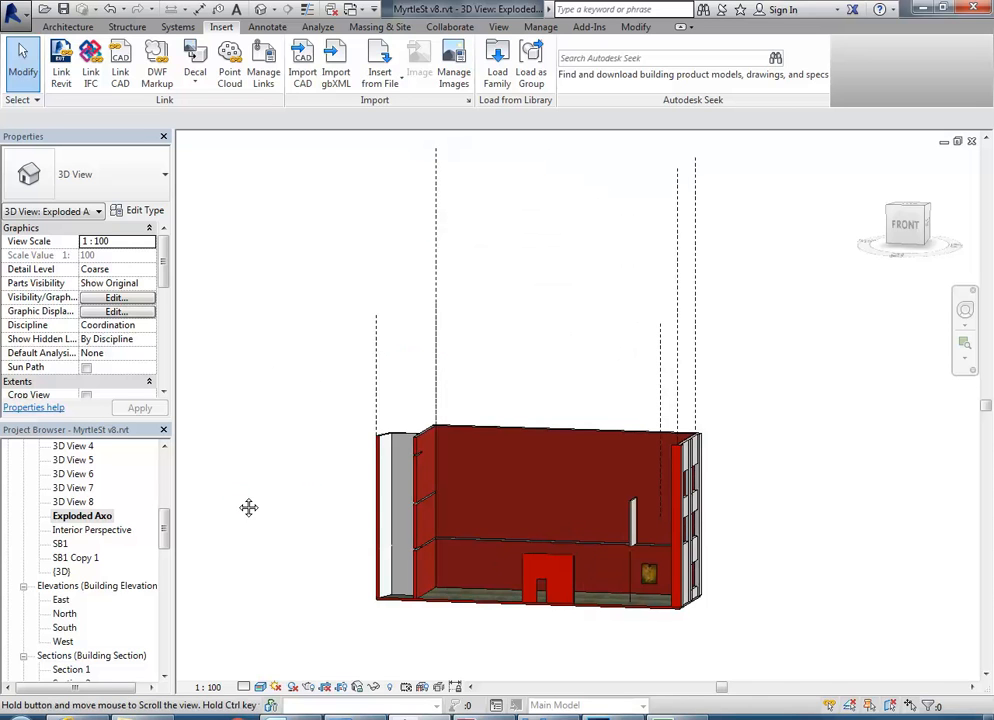
pyautogui.moveTo(307, 322); pyautogui.dragTo(318, 353, button='middle')
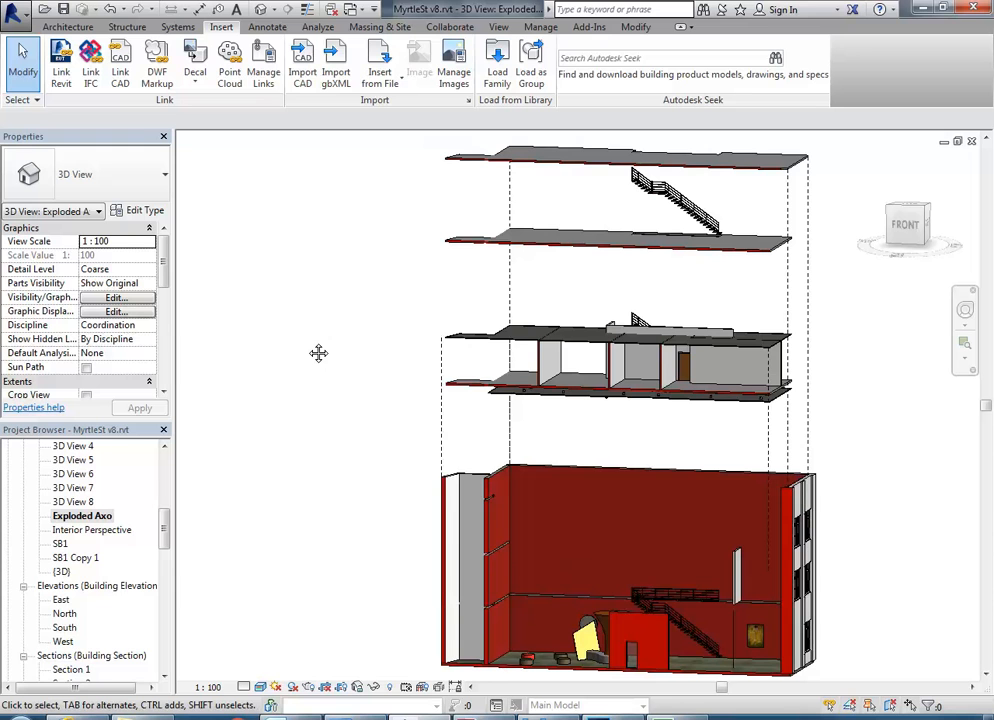
pyautogui.rightClick(333, 276)
pyautogui.click(366, 290)
pyautogui.rightClick(364, 288)
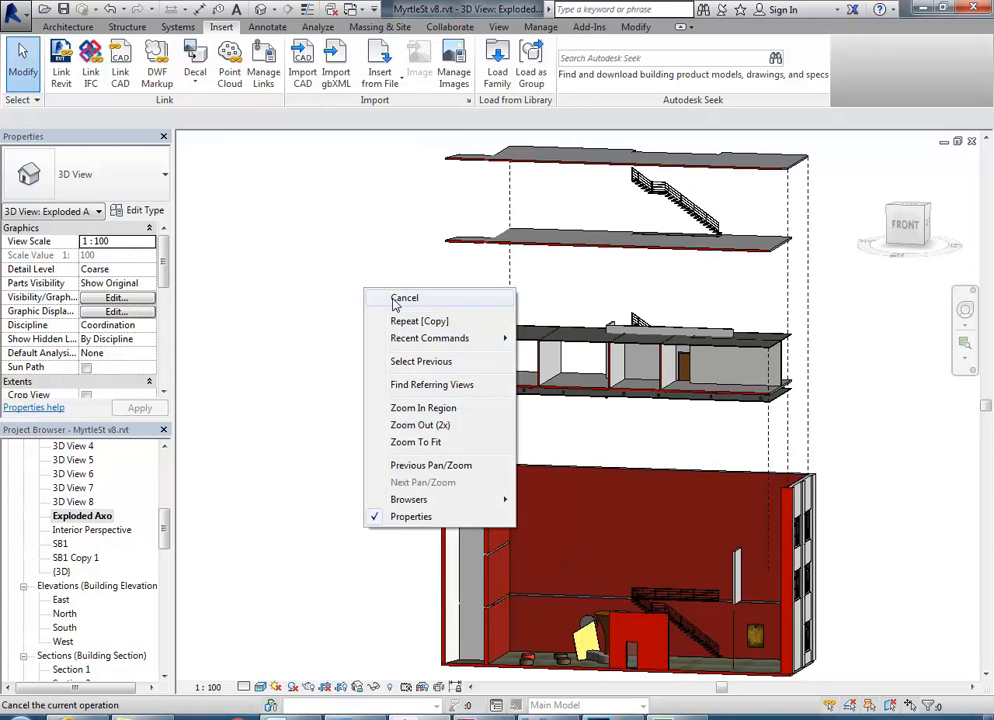
pyautogui.click(395, 304)
pyautogui.click(441, 360)
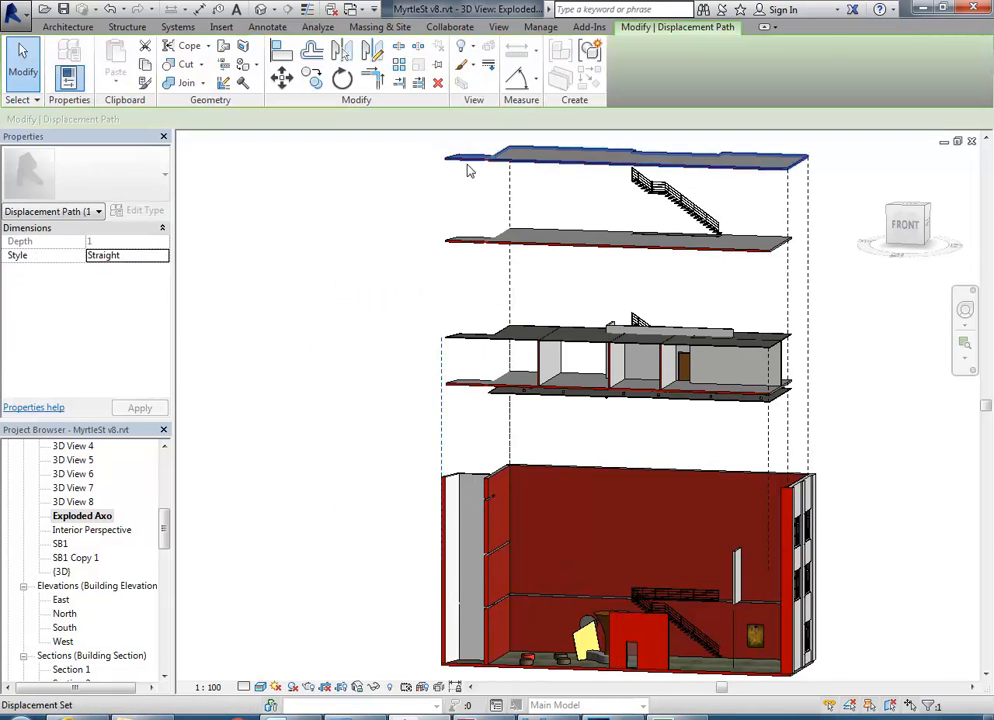
pyautogui.press('Escape')
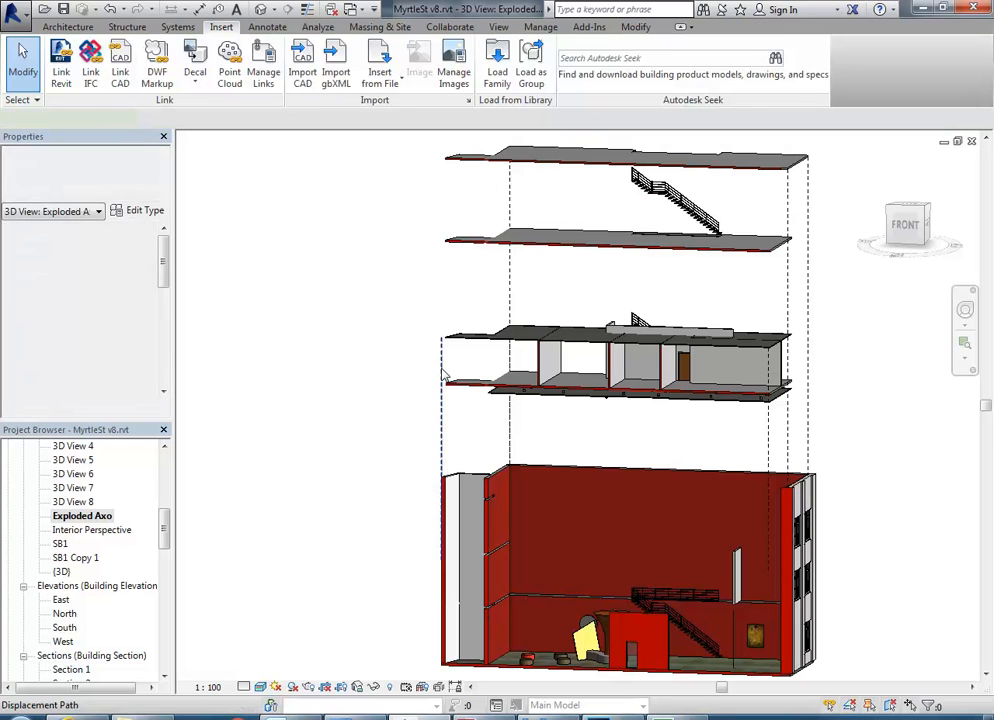
# - Add displacement paths from the front outer corners of the Level 2 floor slab and the roof slab, down to the building shell
pyautogui.click(443, 374)
pyautogui.click(497, 249)
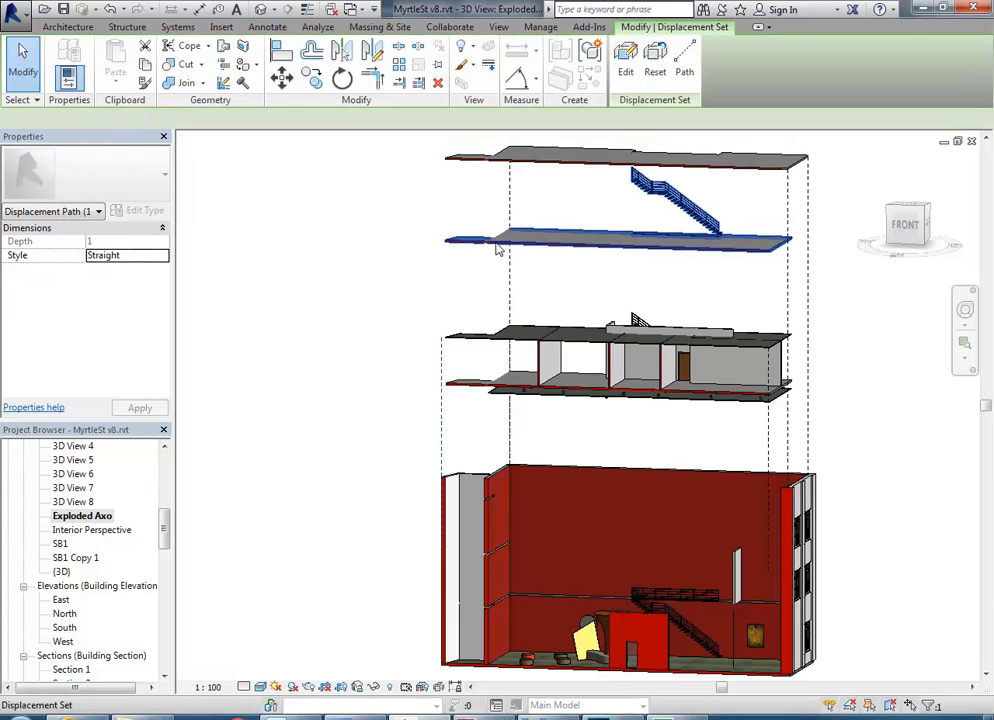
pyautogui.click(684, 71)
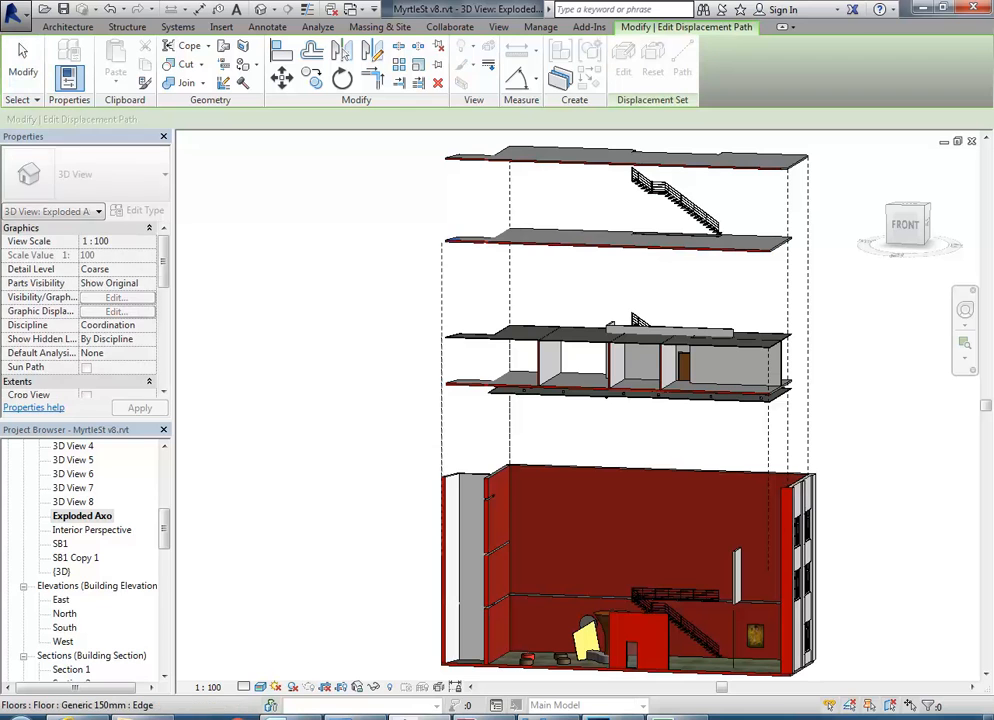
pyautogui.click(446, 159)
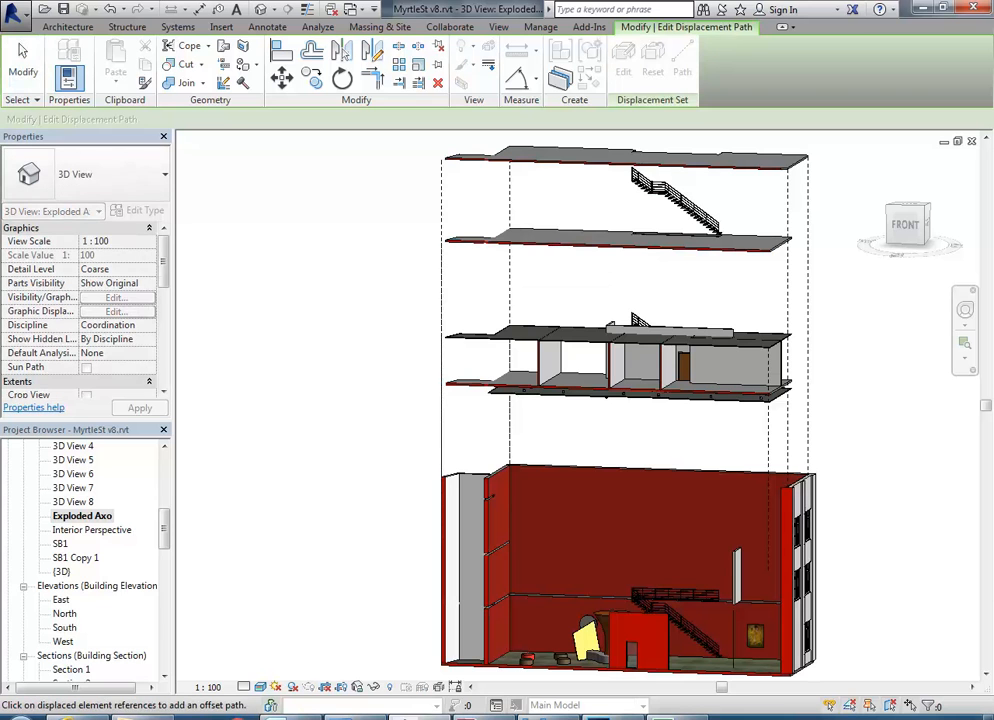
pyautogui.rightClick(300, 241)
pyautogui.click(330, 257)
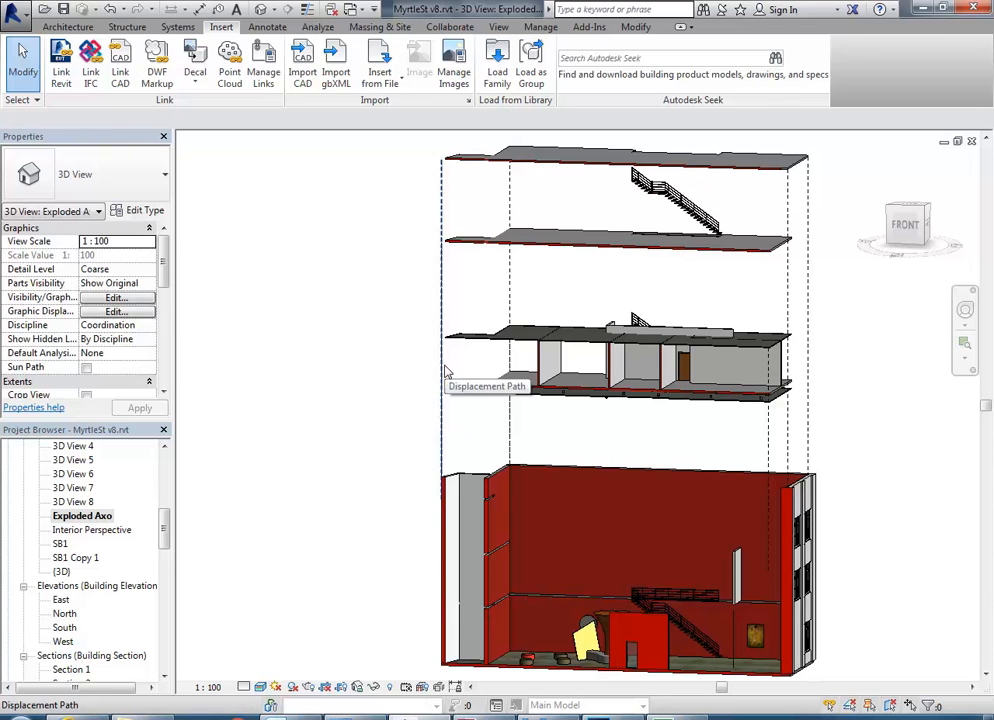
pyautogui.click(447, 372)
pyautogui.click(390, 419)
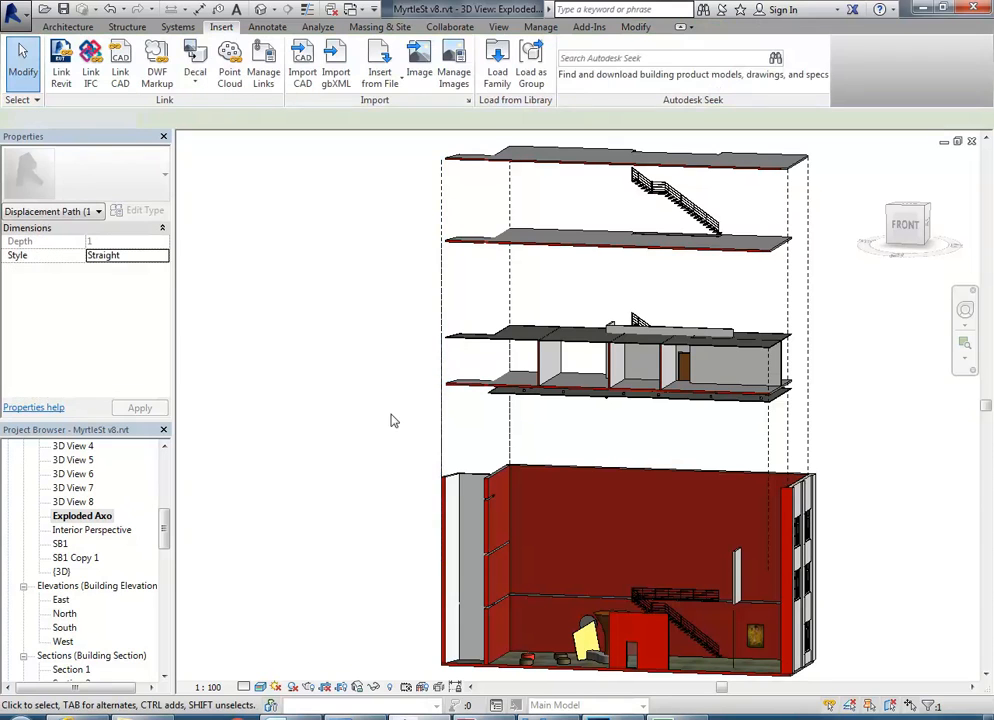
pyautogui.click(445, 362)
pyautogui.click(373, 351)
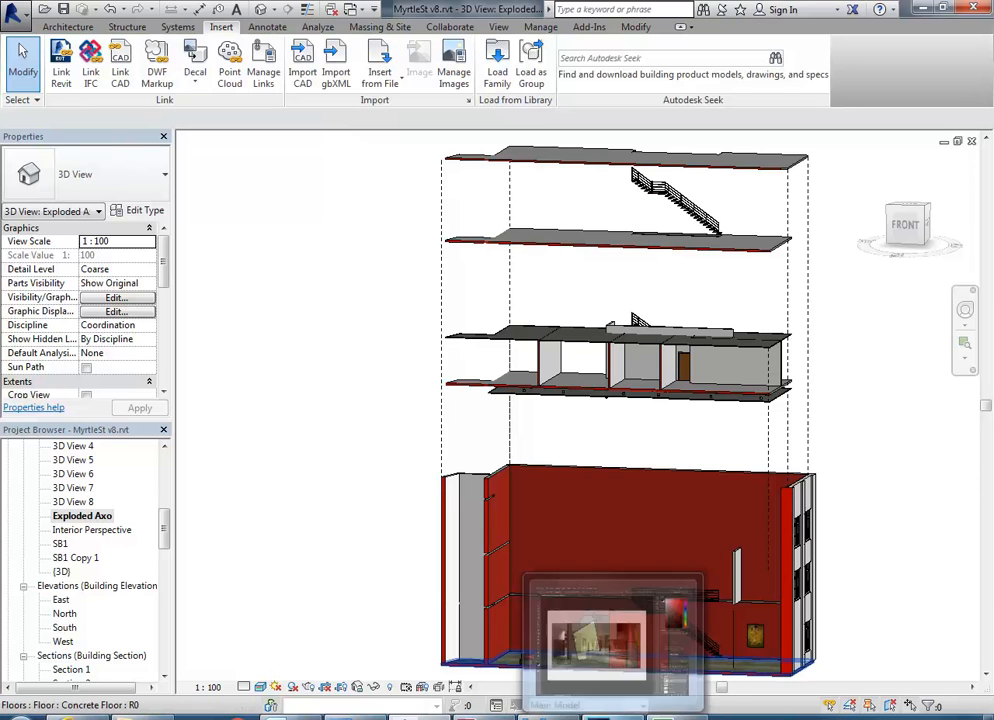
pyautogui.click(605, 714)
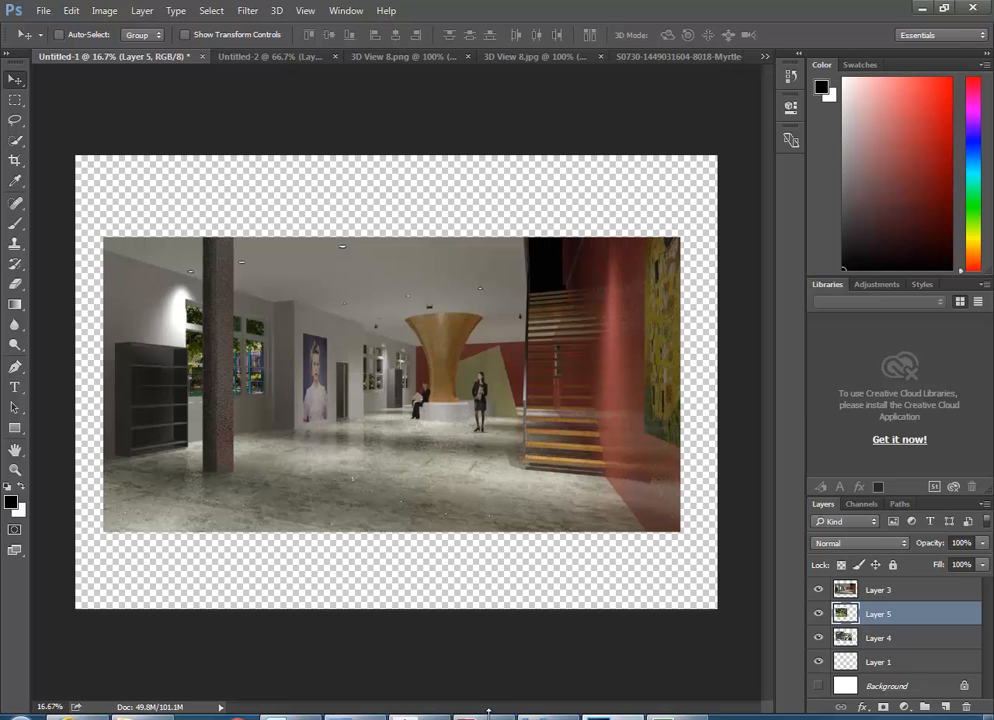
pyautogui.click(548, 716)
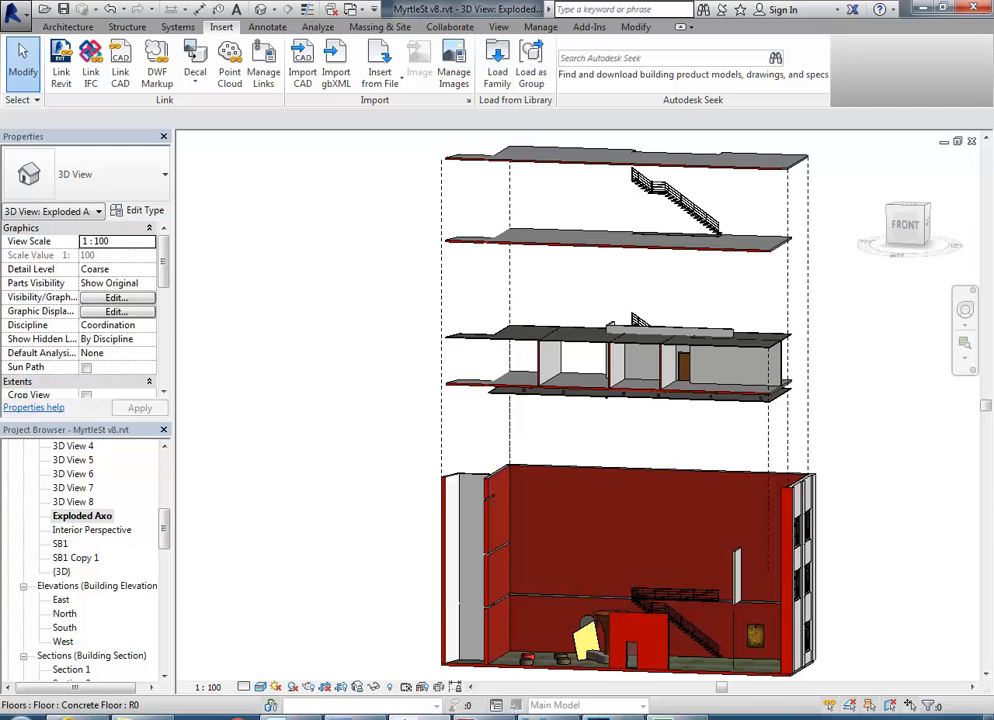
# - Open the 3D View 8 perspective and set its visual style to Hidden Line
pyautogui.doubleClick(73, 502)
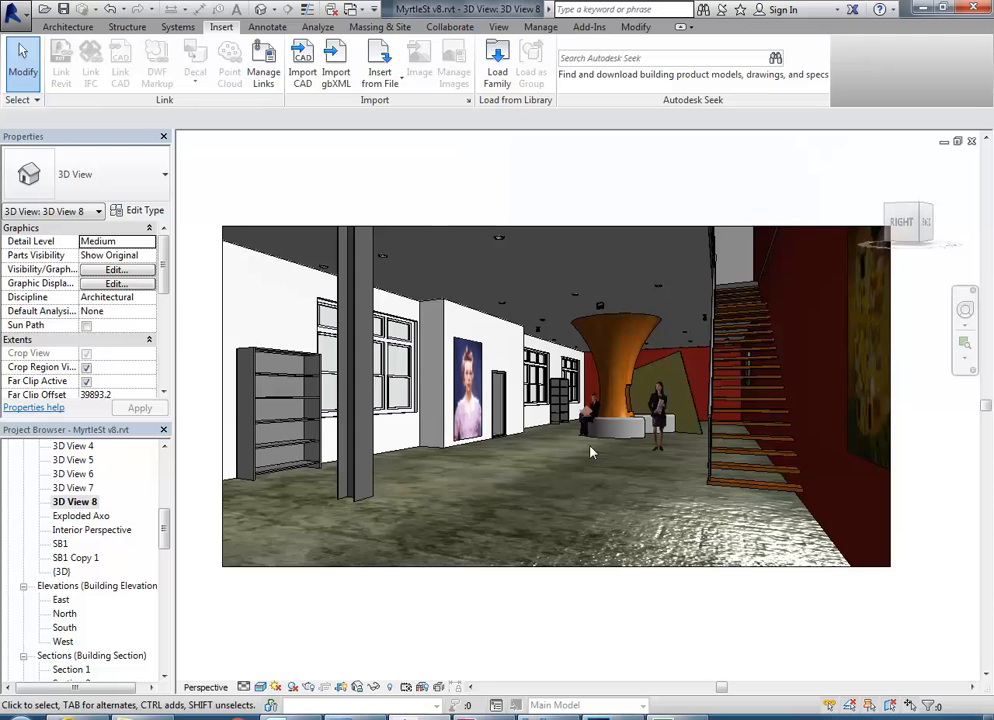
pyautogui.click(260, 687)
pyautogui.click(290, 608)
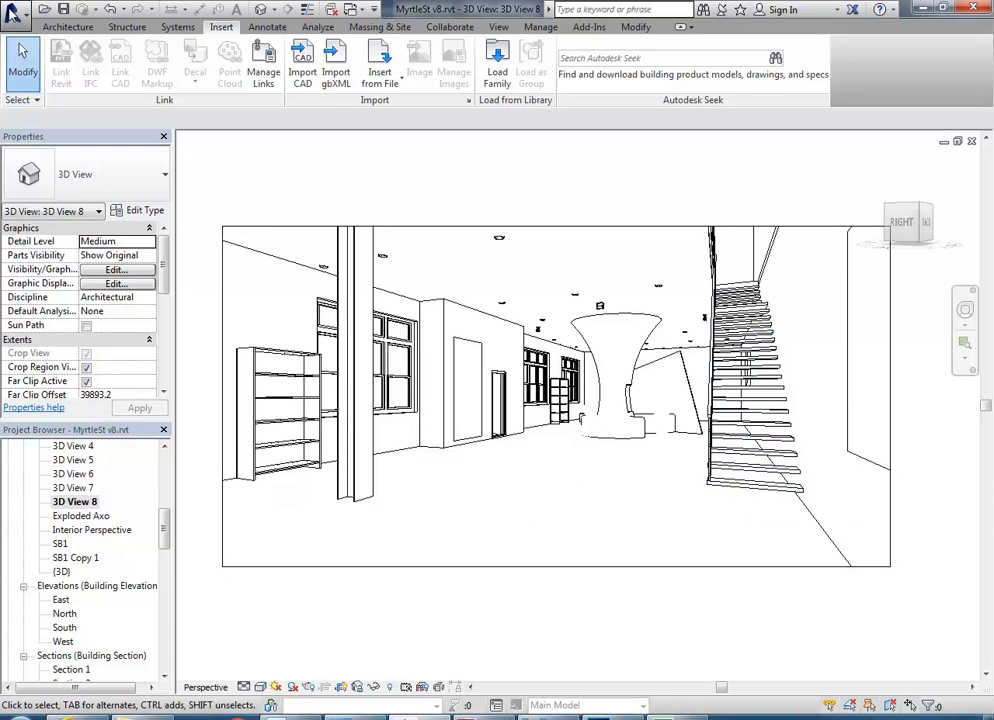
# - Start printing the current view and choose Adobe PDF as the printer
pyautogui.click(14, 12)
pyautogui.click(45, 357)
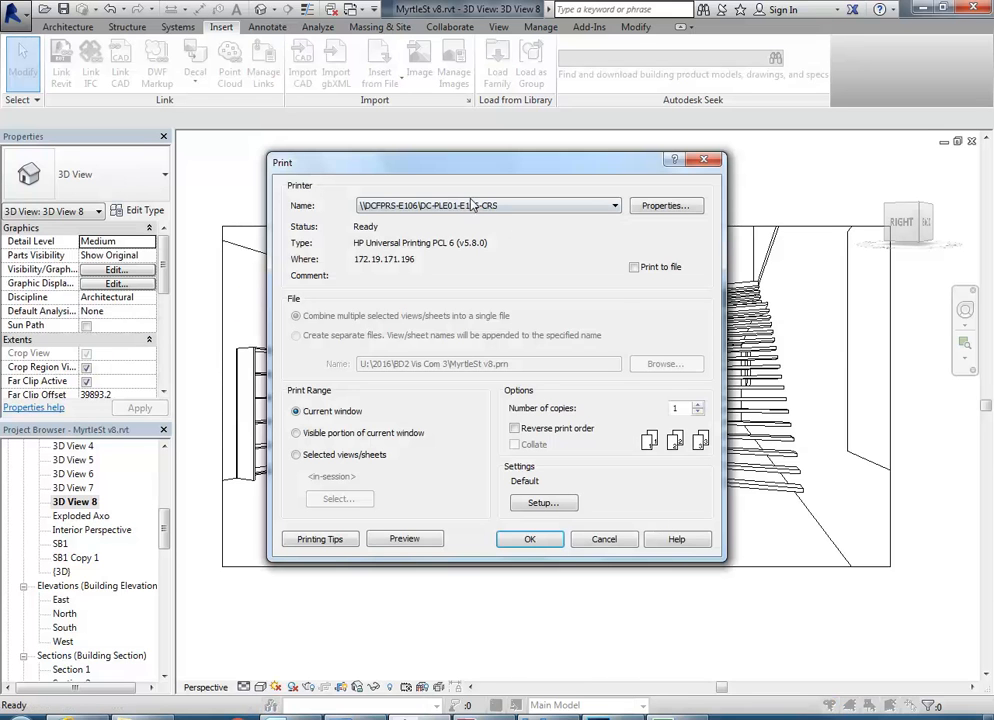
pyautogui.click(474, 205)
pyautogui.click(385, 269)
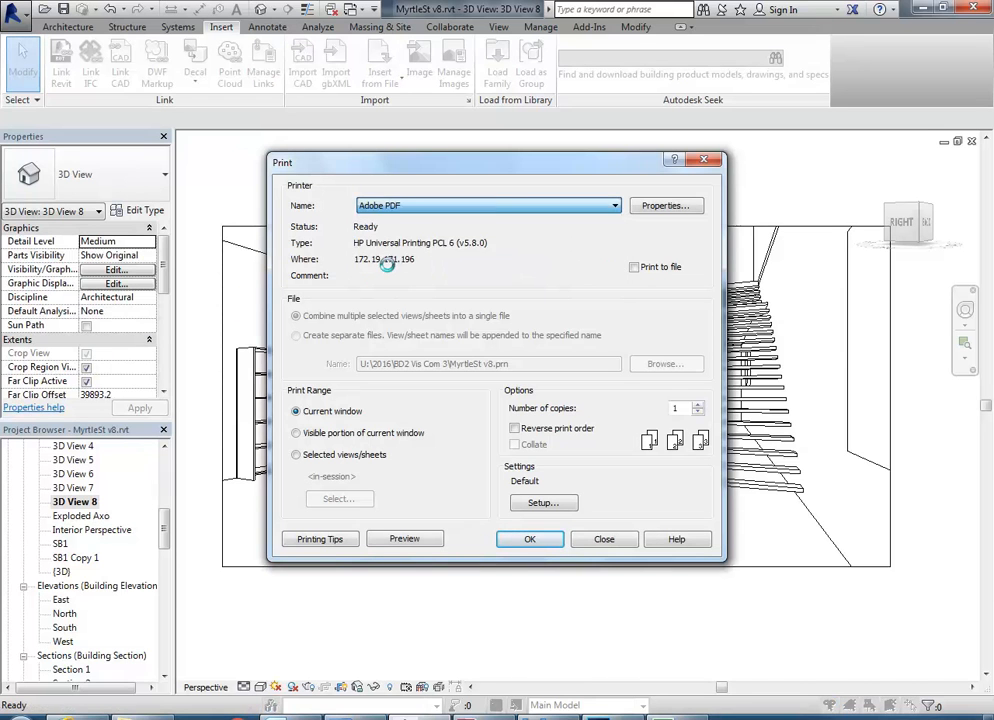
# - Configure the print setup for A3 landscape paper with centred placement and a zoom of 100% size
pyautogui.click(545, 503)
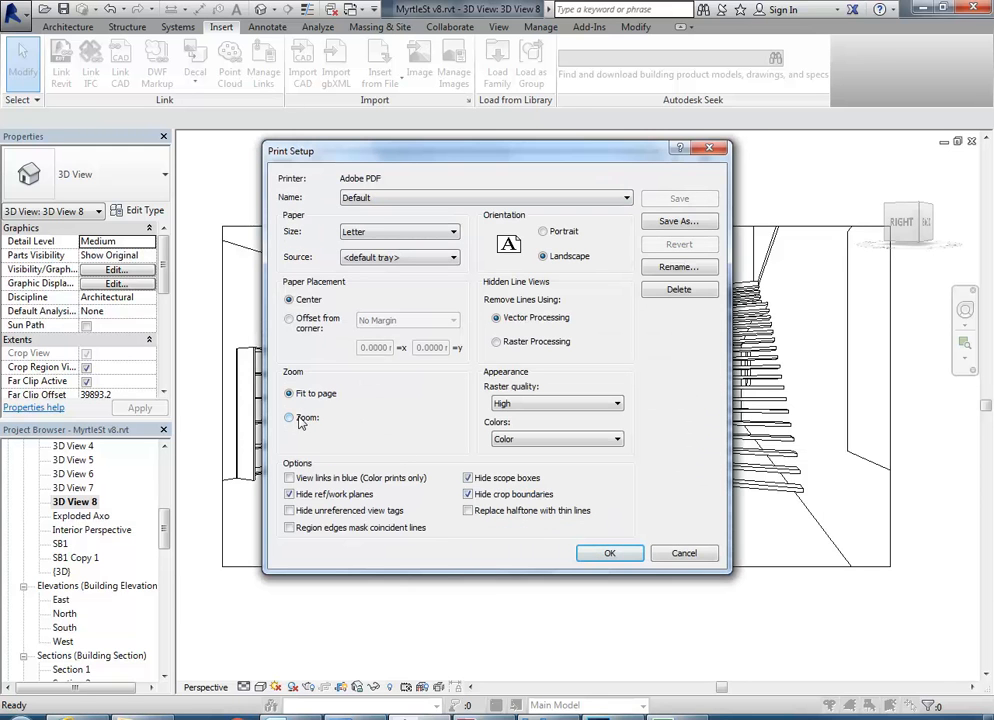
pyautogui.click(290, 419)
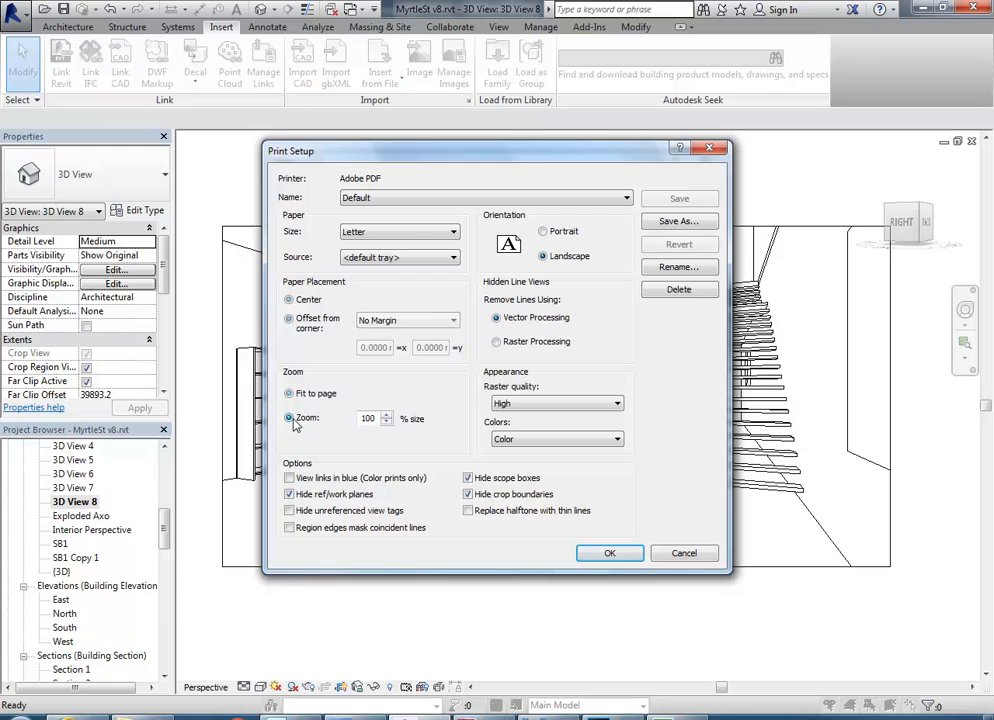
pyautogui.click(412, 231)
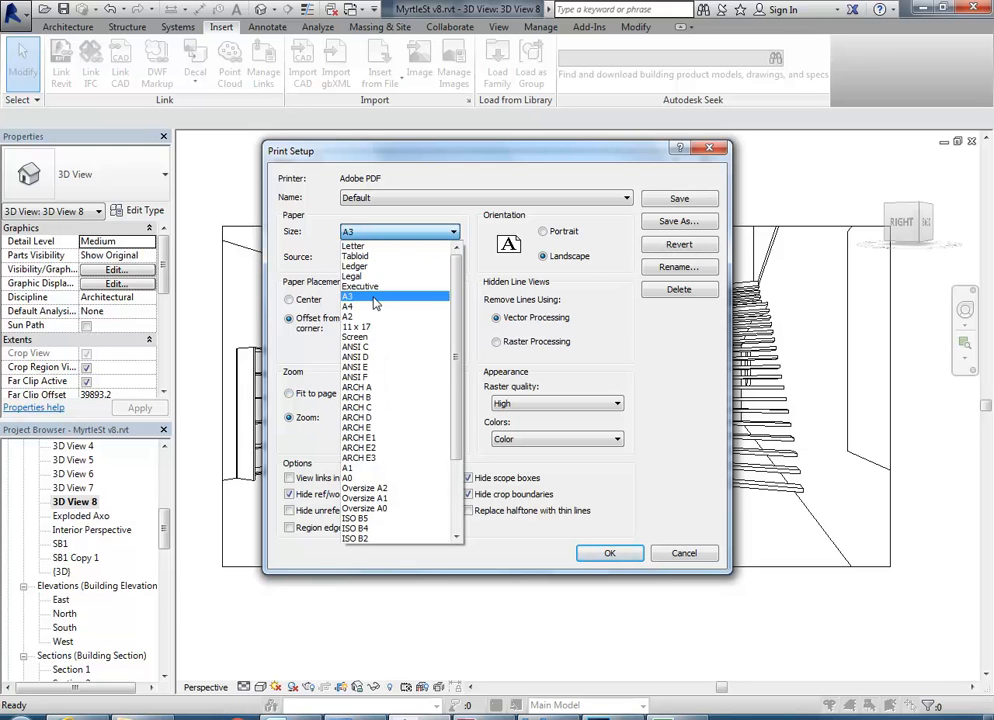
pyautogui.click(373, 298)
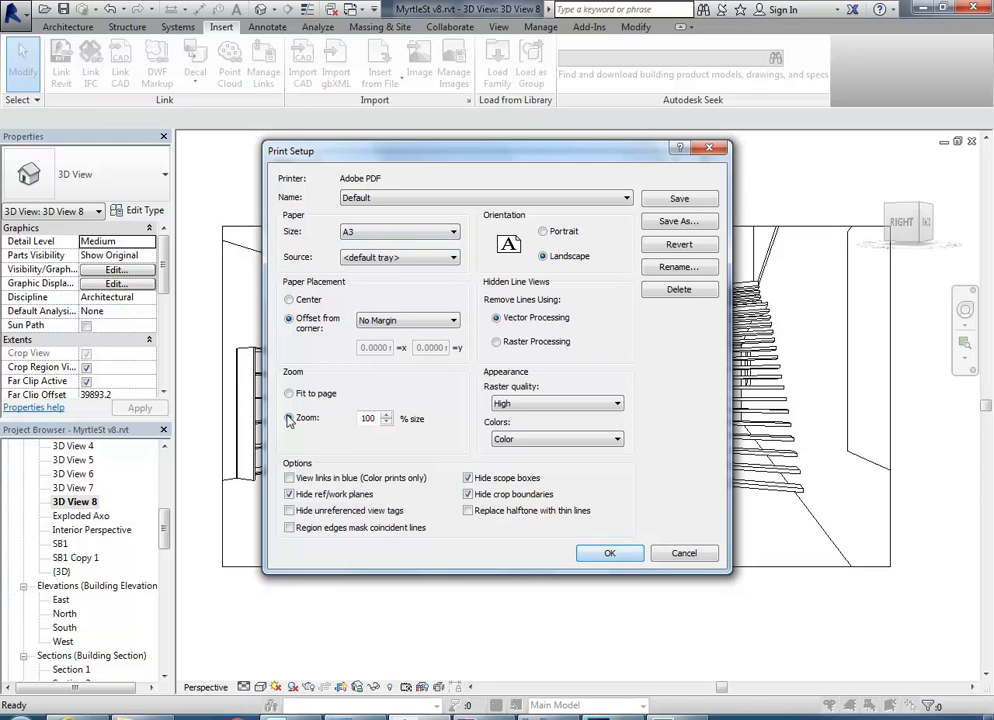
pyautogui.click(289, 300)
pyautogui.click(609, 553)
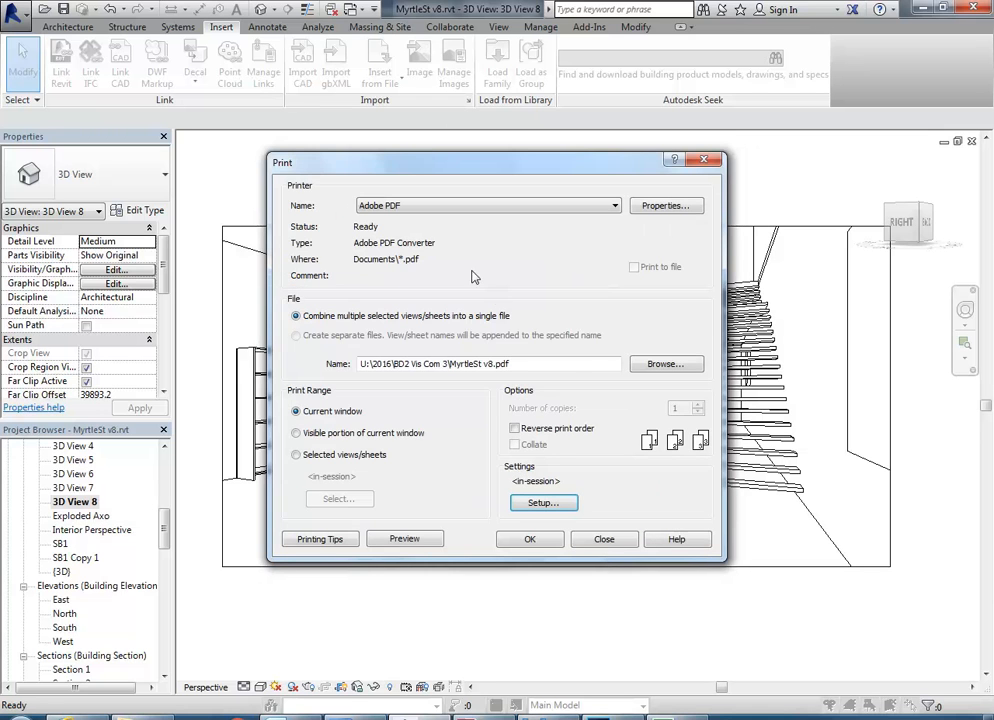
# - Print the perspective to a PDF saved as MyrtleSt v8-per.pdf in the BD2 Vis Com 3 folder
pyautogui.click(542, 546)
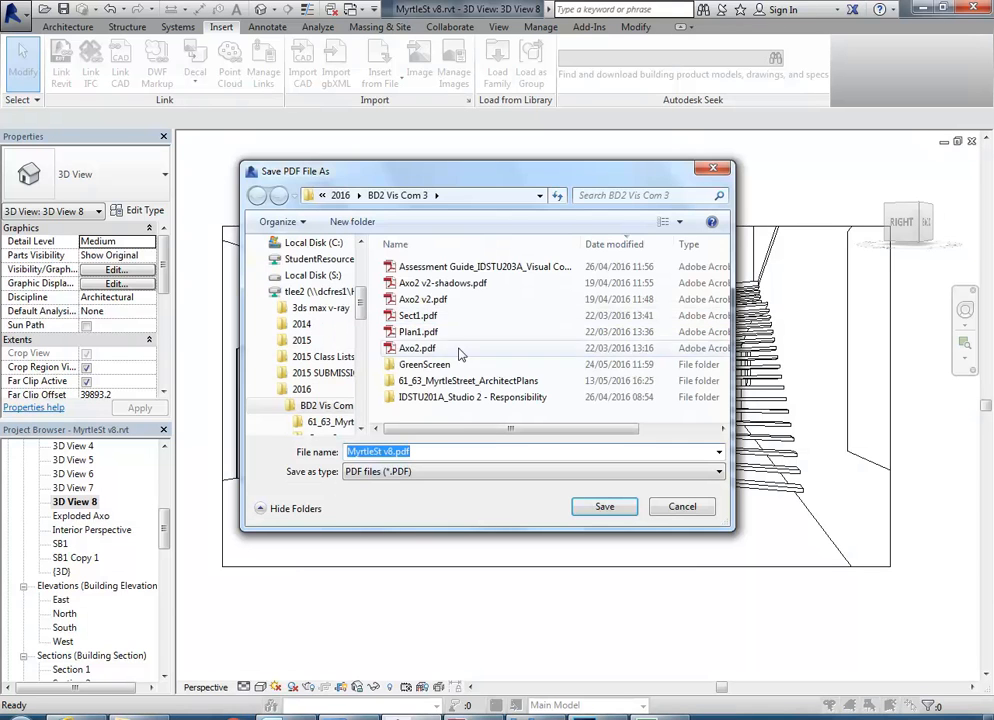
pyautogui.click(433, 452)
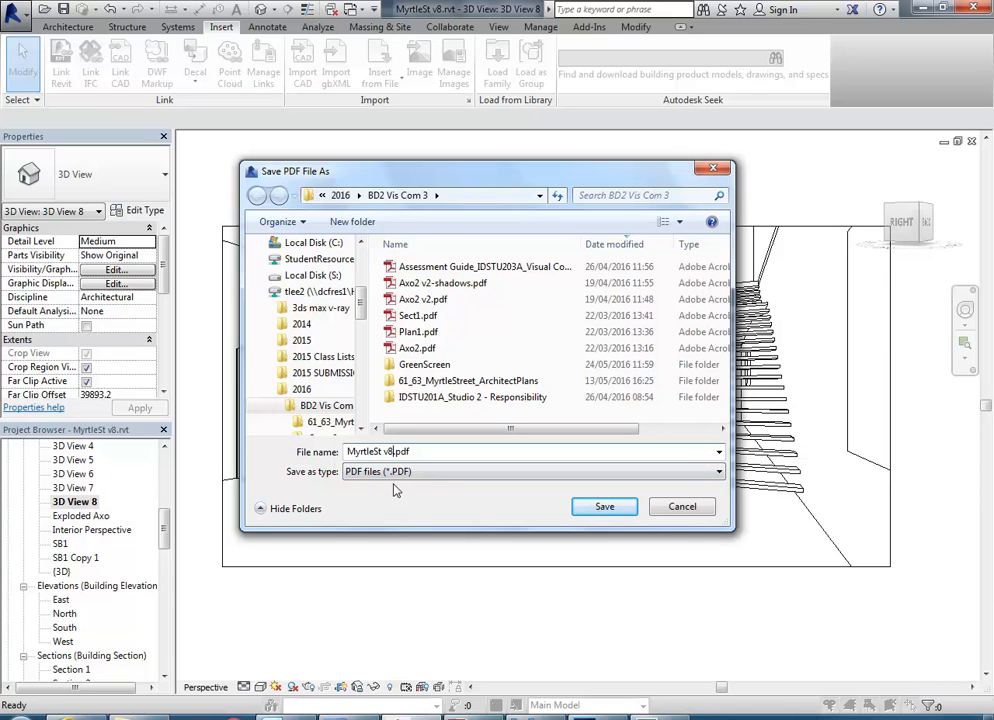
pyautogui.write('-per')
pyautogui.click(604, 507)
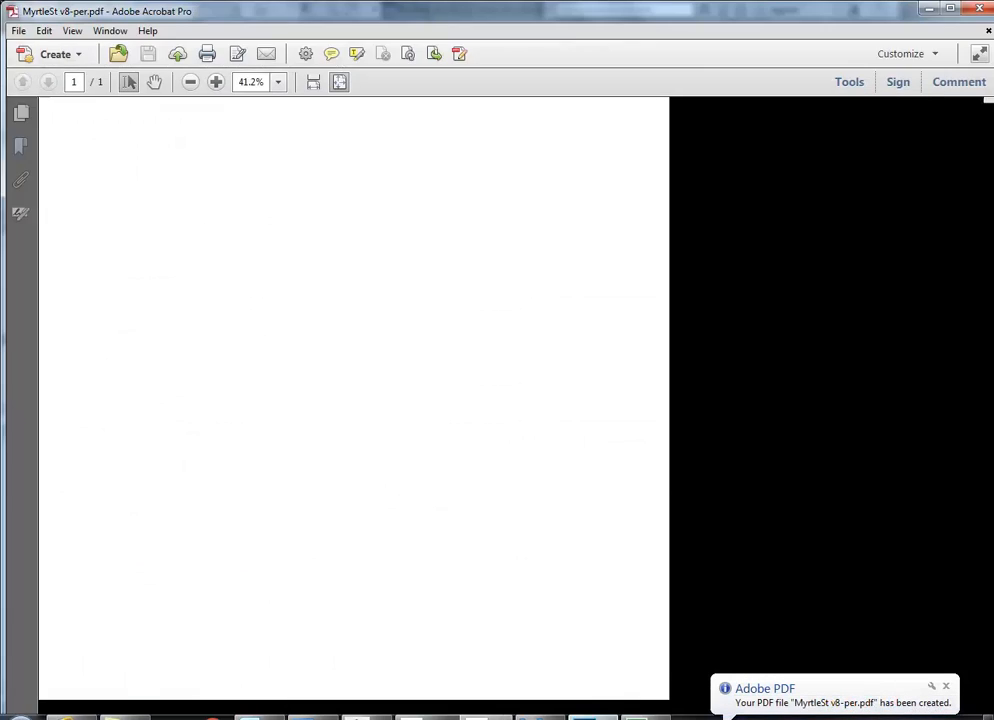
# - Switch to Photoshop and open MyrtleSt v8-per.pdf from the 2016 course folder BD2 Vis Com 3, importing its page at 300 pixels/inch
pyautogui.click(581, 716)
pyautogui.click(43, 10)
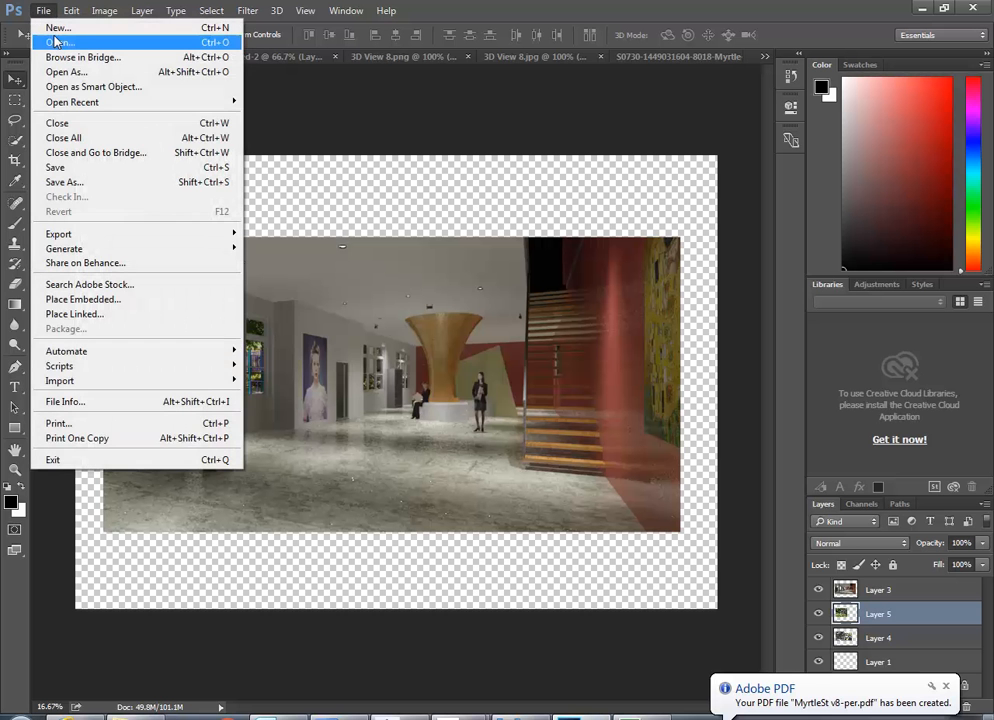
pyautogui.click(58, 43)
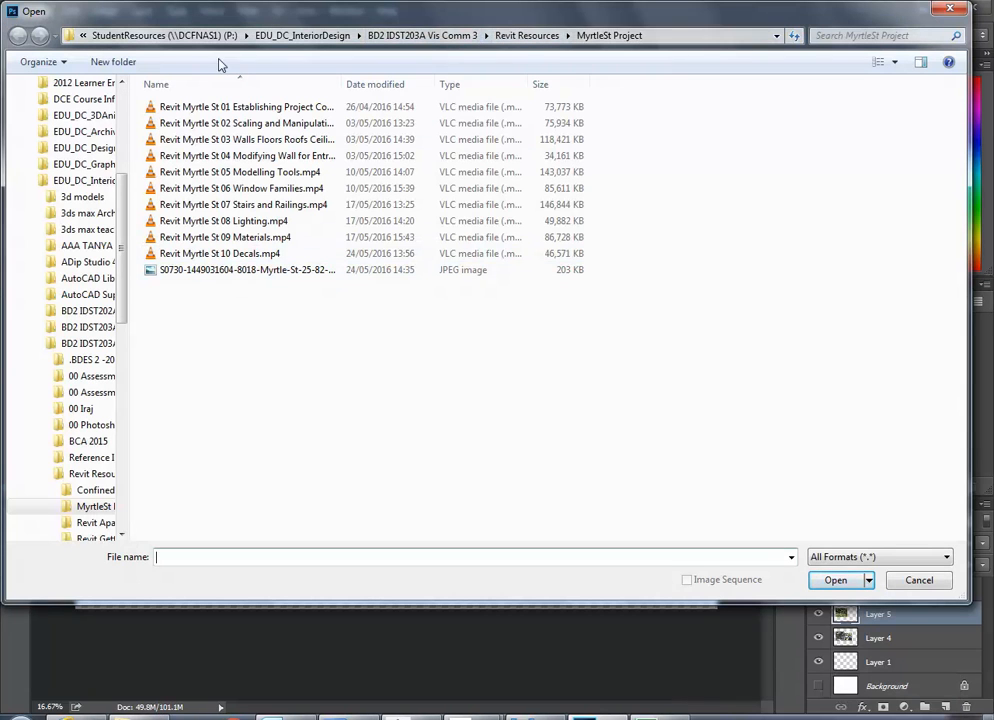
pyautogui.scroll(5, 60, 210)
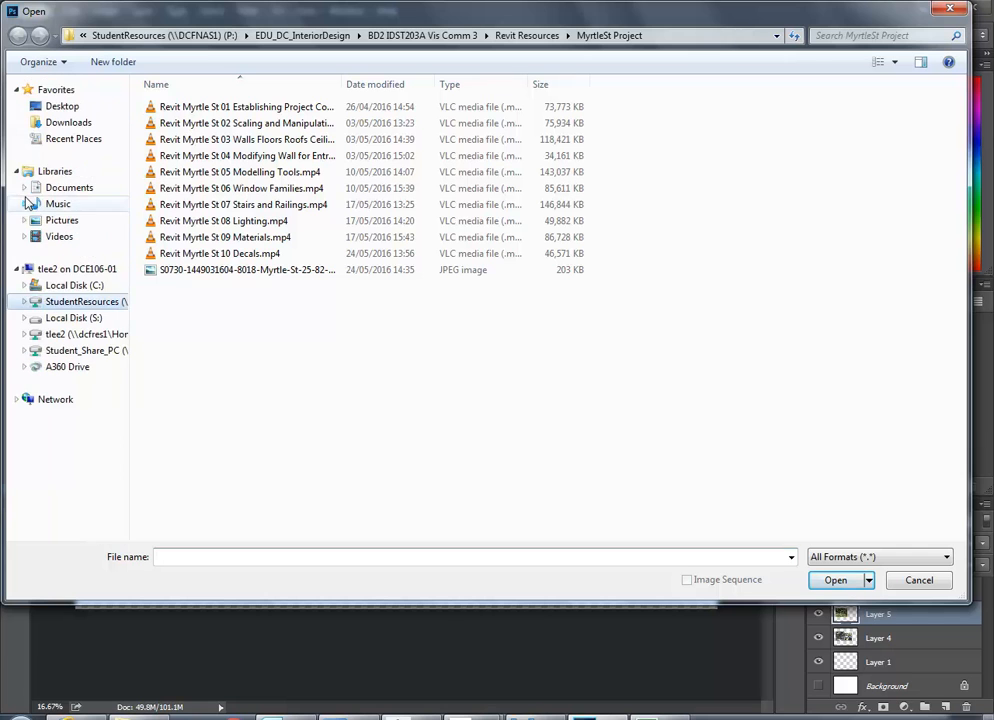
pyautogui.click(50, 333)
pyautogui.doubleClick(204, 189)
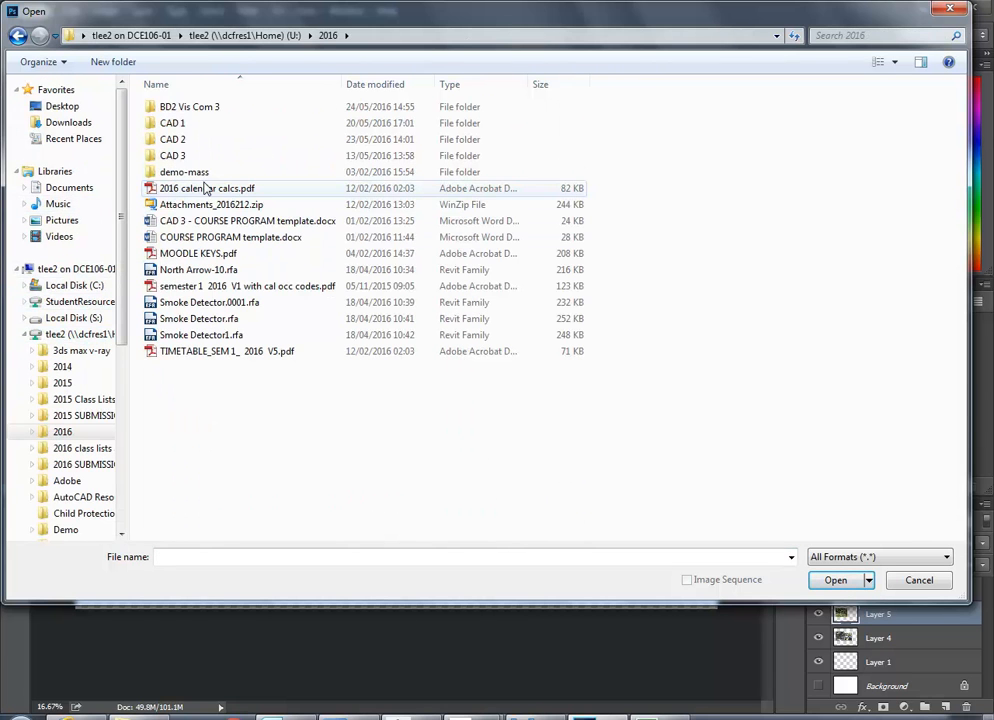
pyautogui.doubleClick(186, 106)
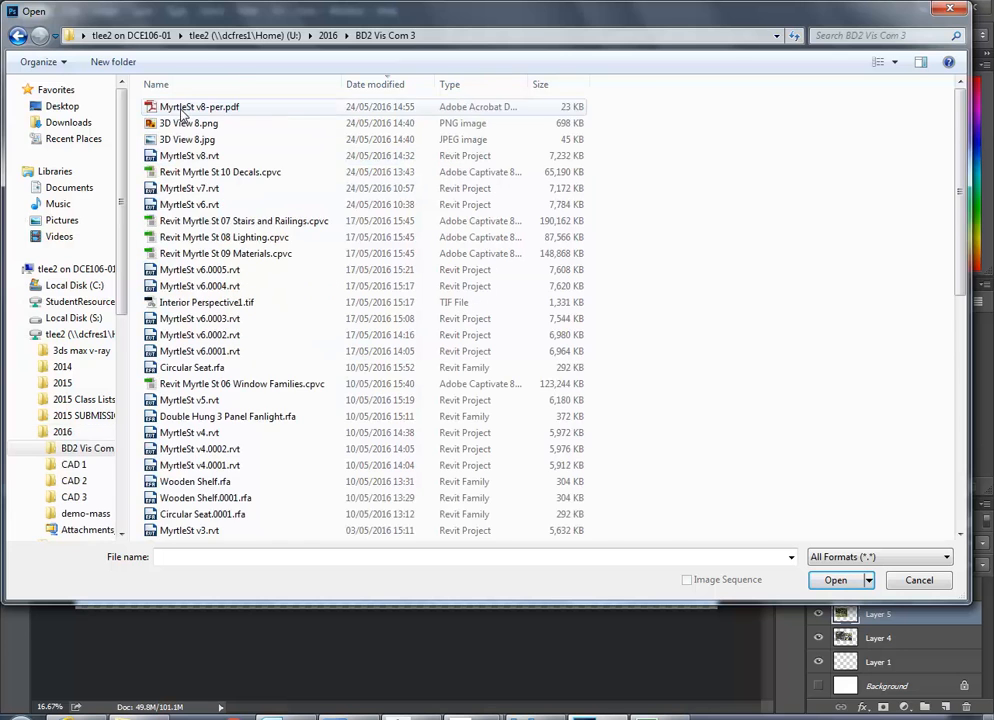
pyautogui.click(195, 106)
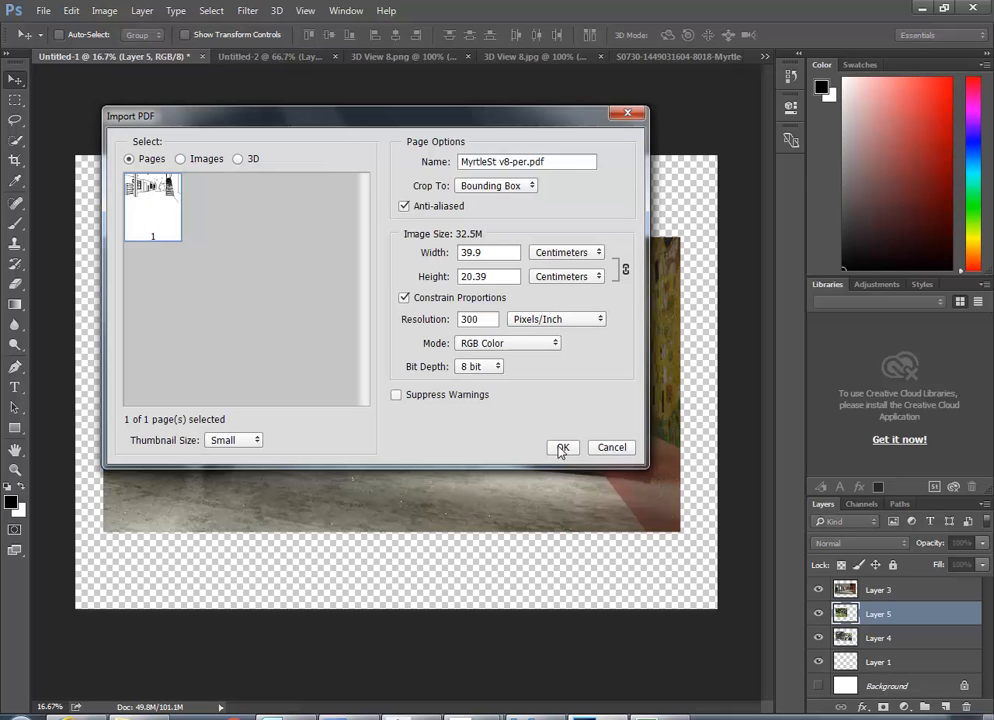
pyautogui.click(561, 448)
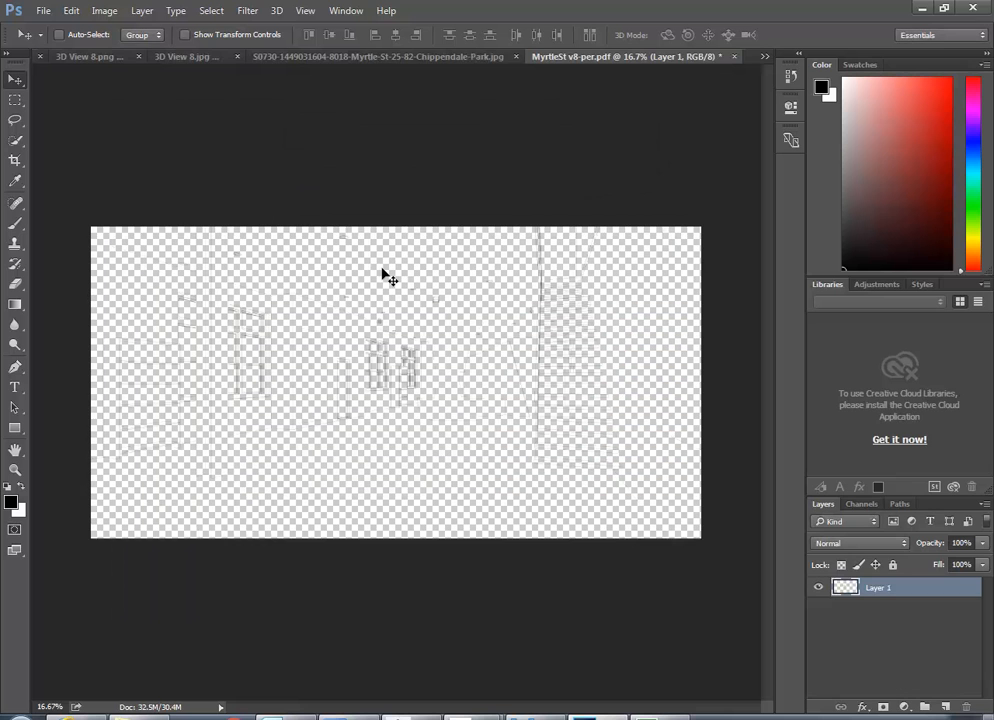
# - Select the entire imported line drawing in the MyrtleSt v8-per.pdf document for copying
pyautogui.click(182, 58)
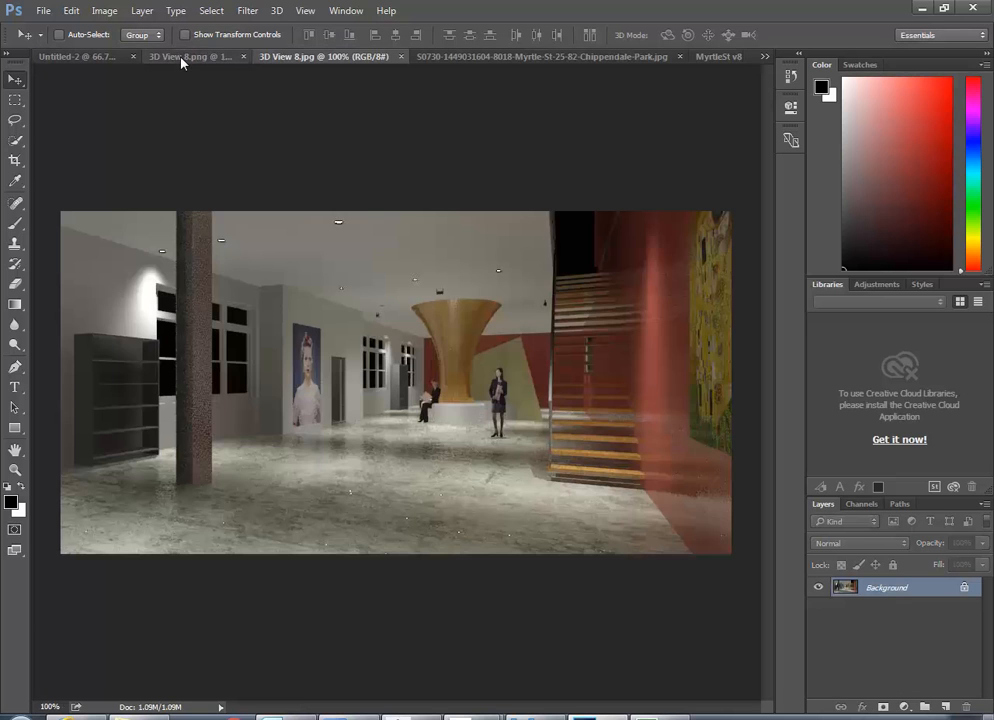
pyautogui.click(547, 58)
pyautogui.click(716, 57)
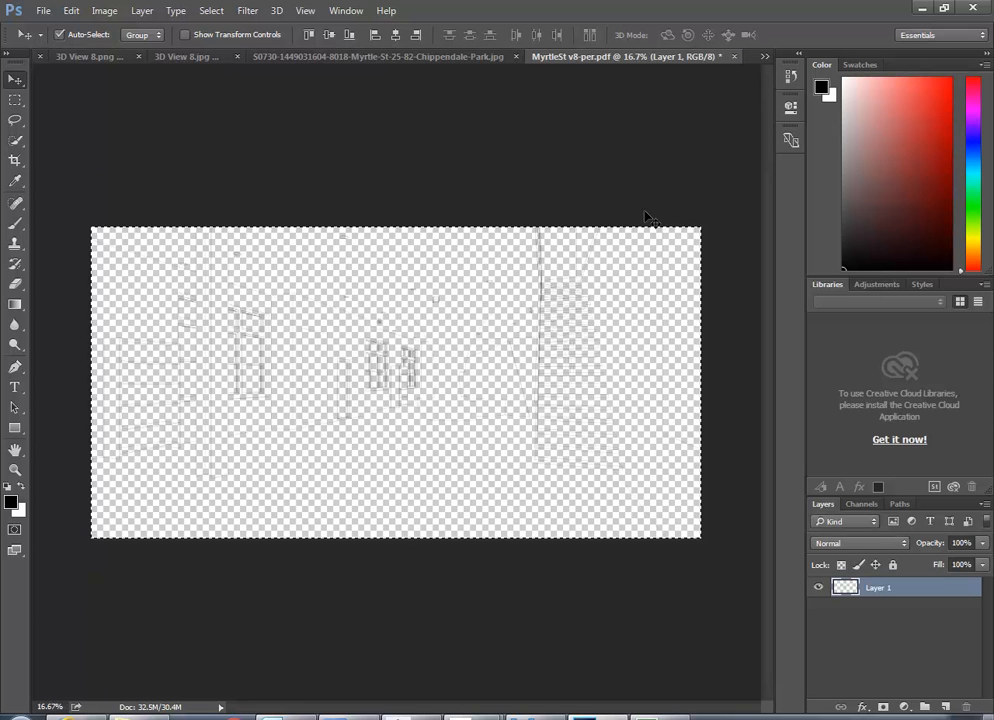
# - Bring up the Untitled-2 street photo document and close the 3D View 8.png document
pyautogui.click(90, 57)
pyautogui.click(64, 58)
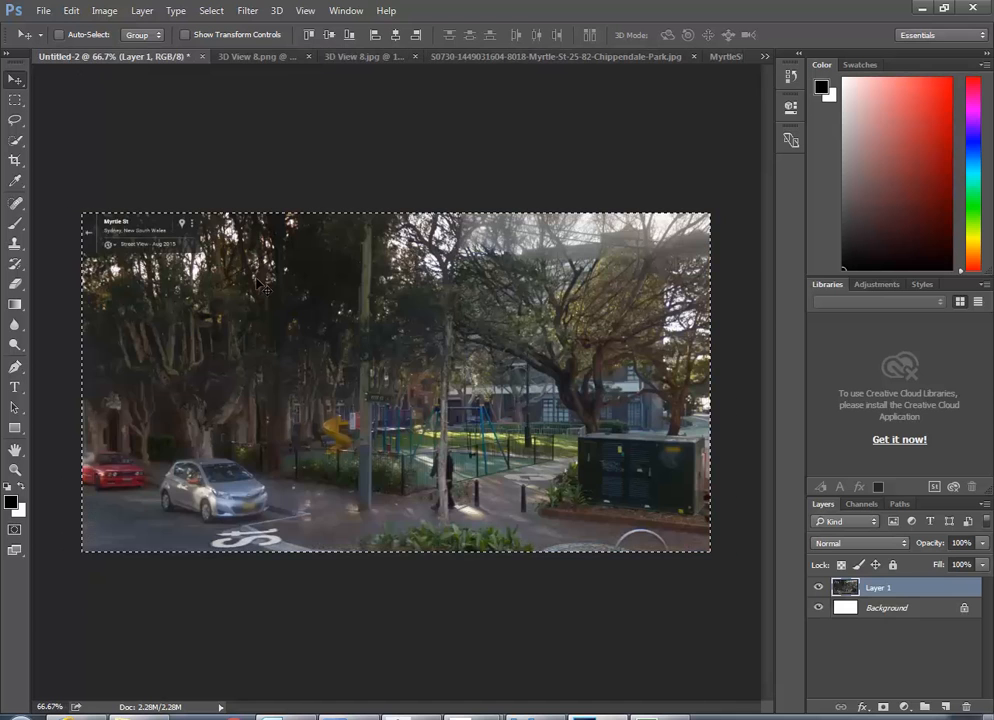
pyautogui.click(290, 57)
pyautogui.click(324, 57)
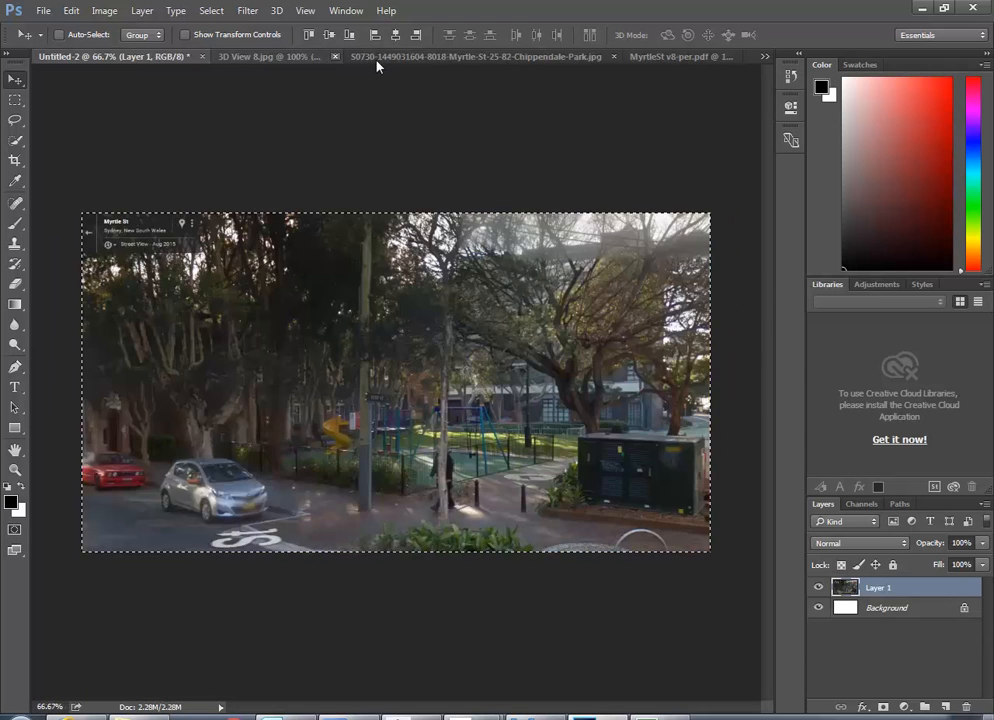
# - Close the 3D View 8.jpg document and paste the copied line drawing above Layer 3 in the Untitled-1 document
pyautogui.click(290, 56)
pyautogui.click(322, 57)
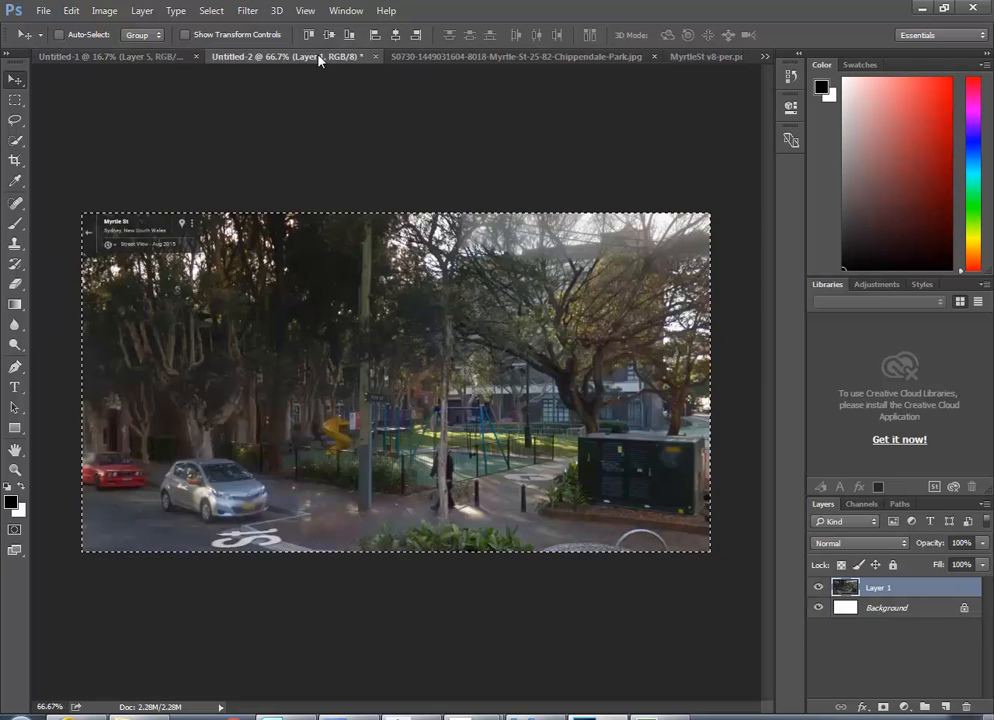
pyautogui.click(108, 58)
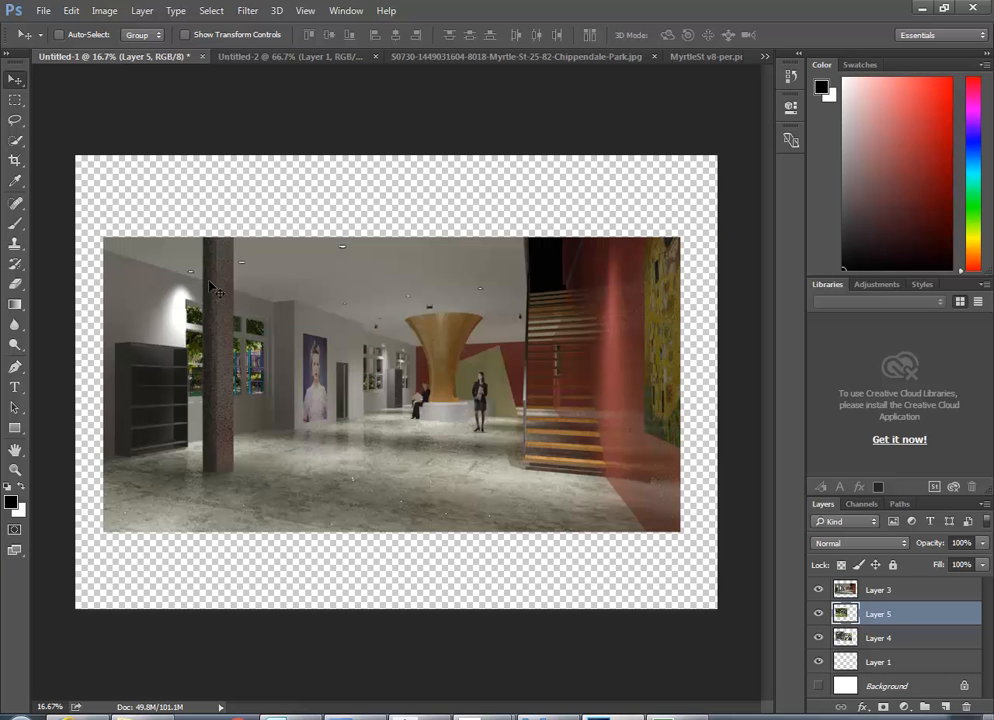
pyautogui.click(845, 592)
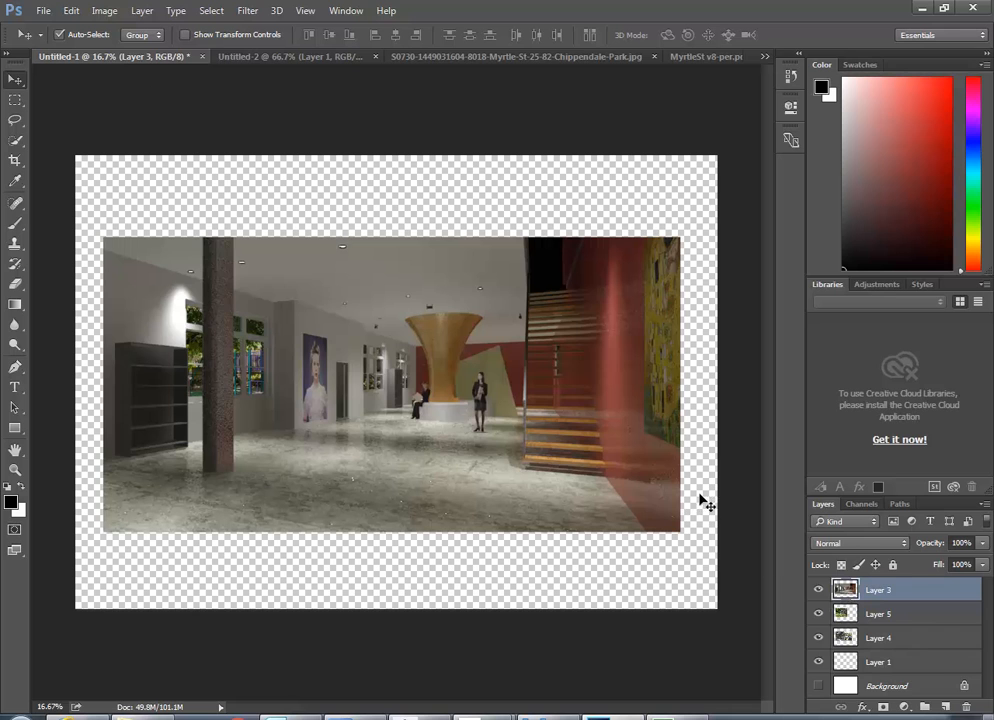
pyautogui.hotkey('ctrl', 'v')
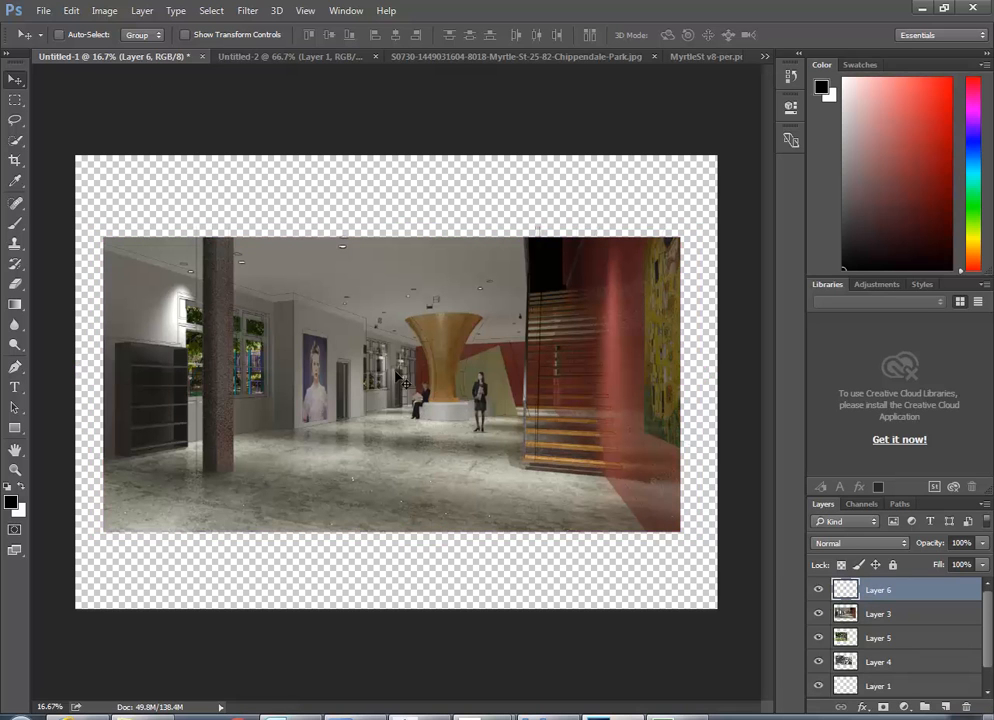
# - Scale the pasted line drawing proportionally to about 94.93% with Free Transform to match the render's size
pyautogui.hotkey('ctrl', 't')
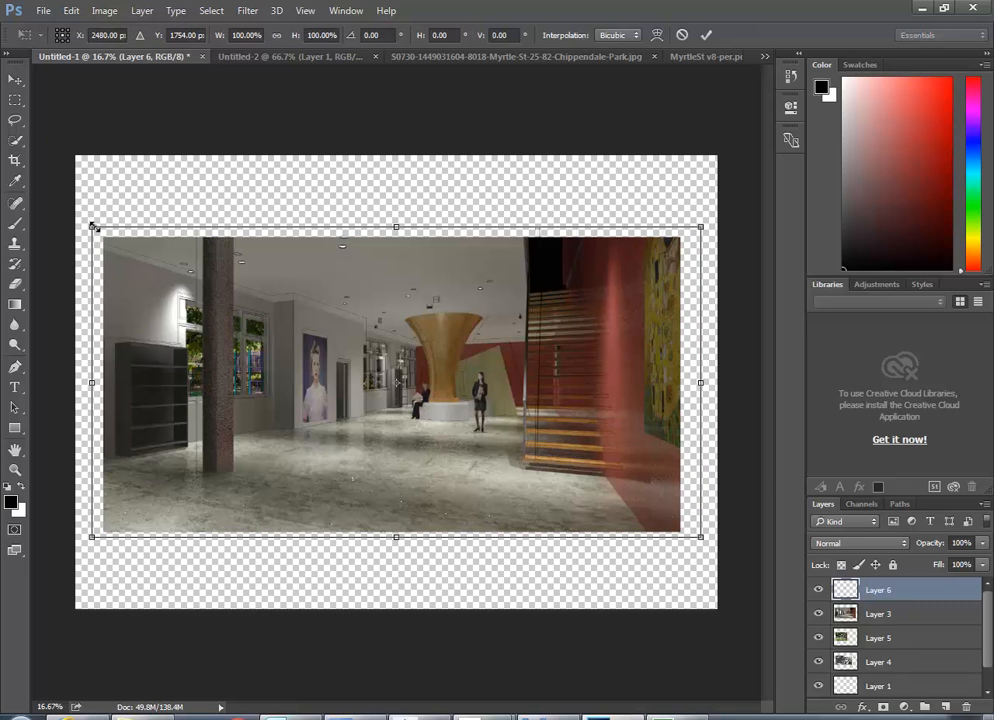
pyautogui.moveTo(93, 227)
pyautogui.keyDown('shift'); pyautogui.mouseDown()
pyautogui.moveTo(86, 216)
pyautogui.moveTo(99, 232)
pyautogui.mouseUp(); pyautogui.keyUp('shift')
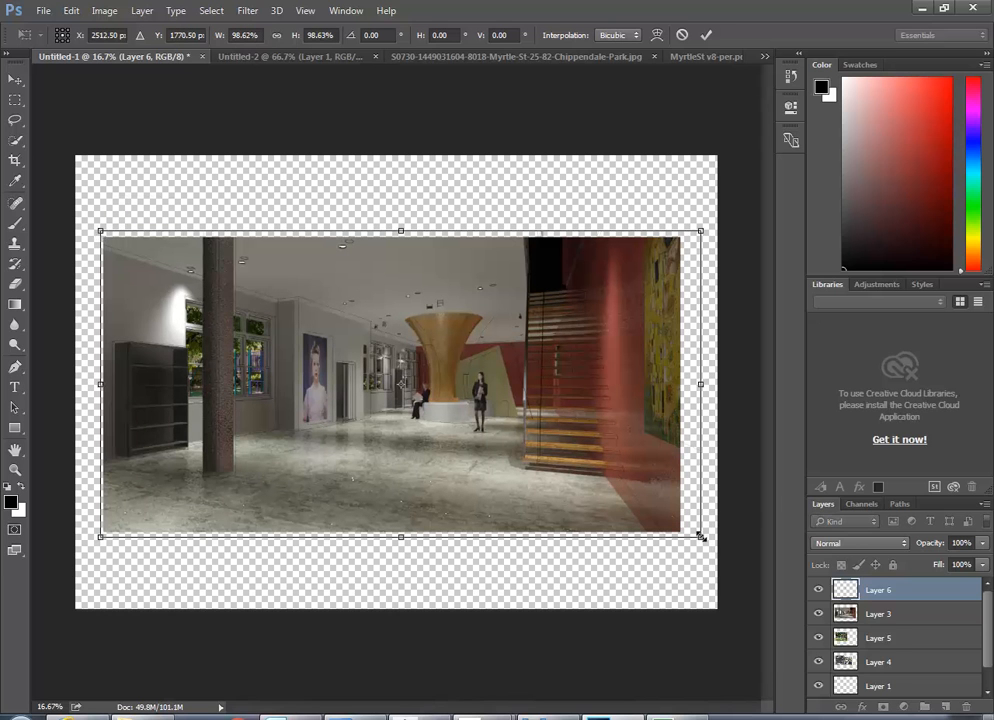
pyautogui.keyDown('shift'); pyautogui.moveTo(700, 537); pyautogui.dragTo(679, 526); pyautogui.keyUp('shift')
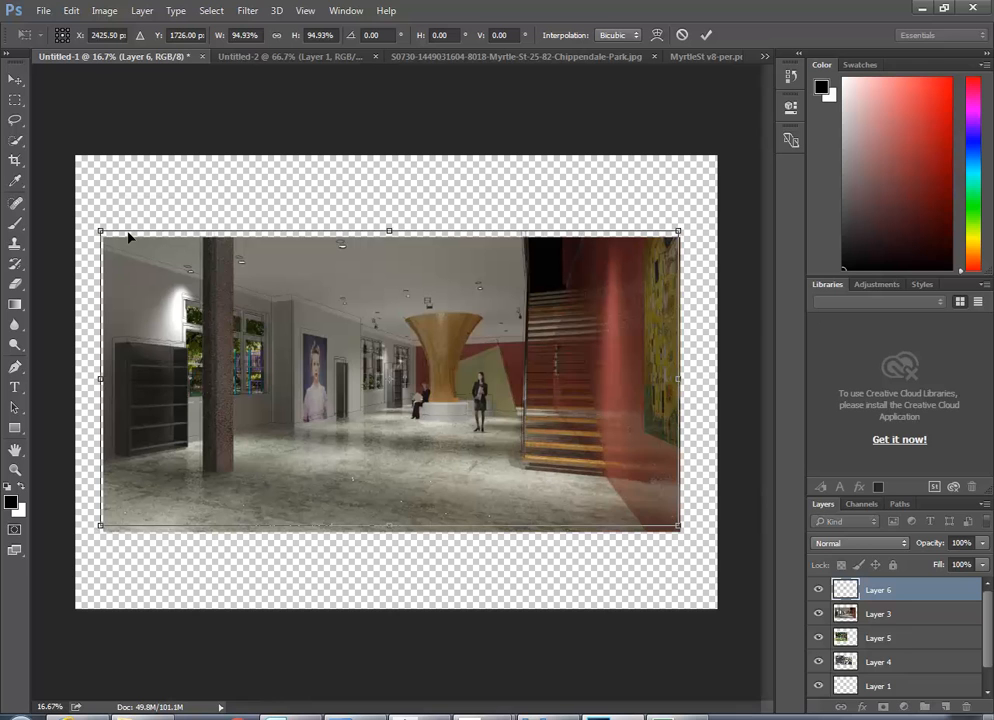
# - Nudge the line drawing down and right over the render to X 2437.50, Y 1774.00 px
pyautogui.press('Down')
pyautogui.press('Down')
pyautogui.press('Down')
pyautogui.press('Down')
pyautogui.press('Down')
pyautogui.press('Down')
pyautogui.press('Down')
pyautogui.press('Down')
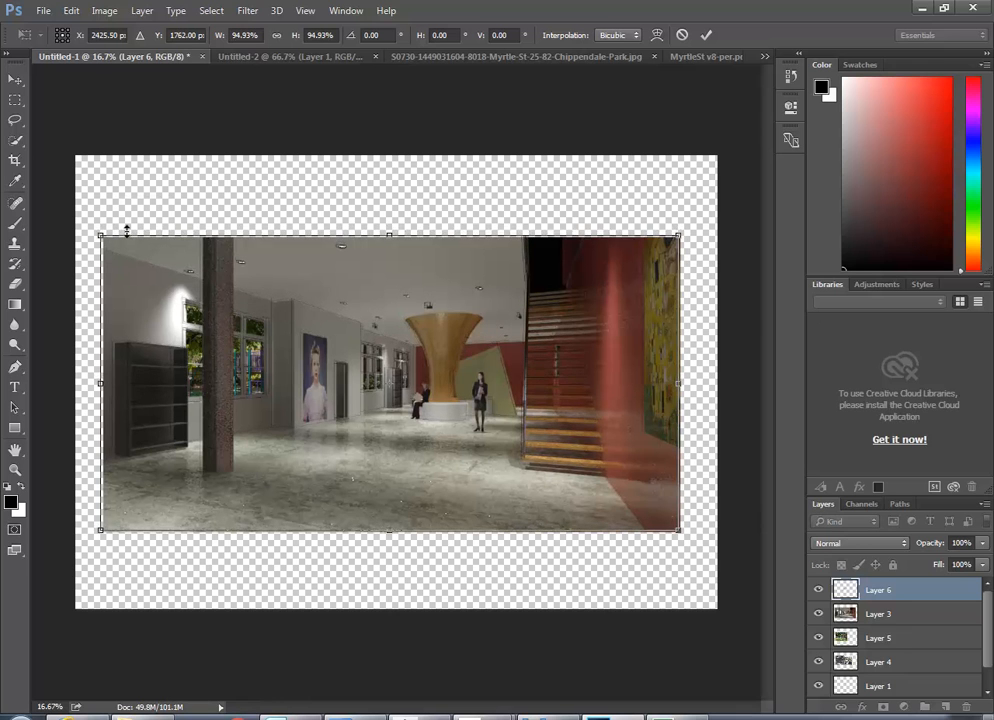
pyautogui.press('Right')
pyautogui.press('Right')
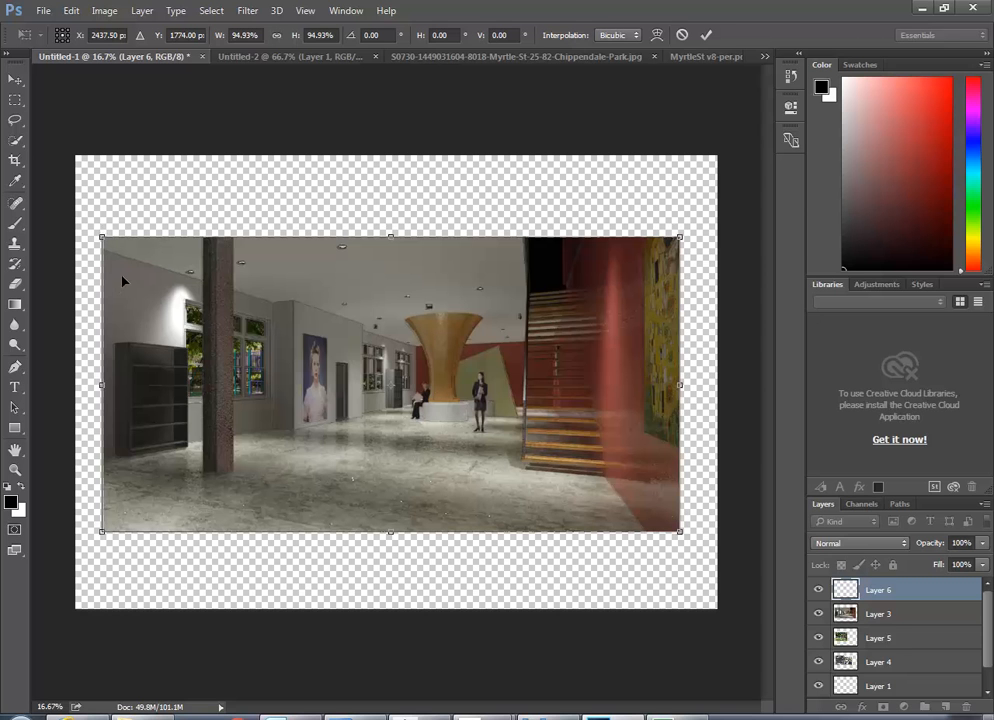
# - Refine the line drawing's scale to about 94.6%, align it with the render at X 2446.50, Y 1770.00 px, and apply the transform
pyautogui.keyDown('alt'); pyautogui.scroll(8, 88, 232); pyautogui.keyUp('alt')
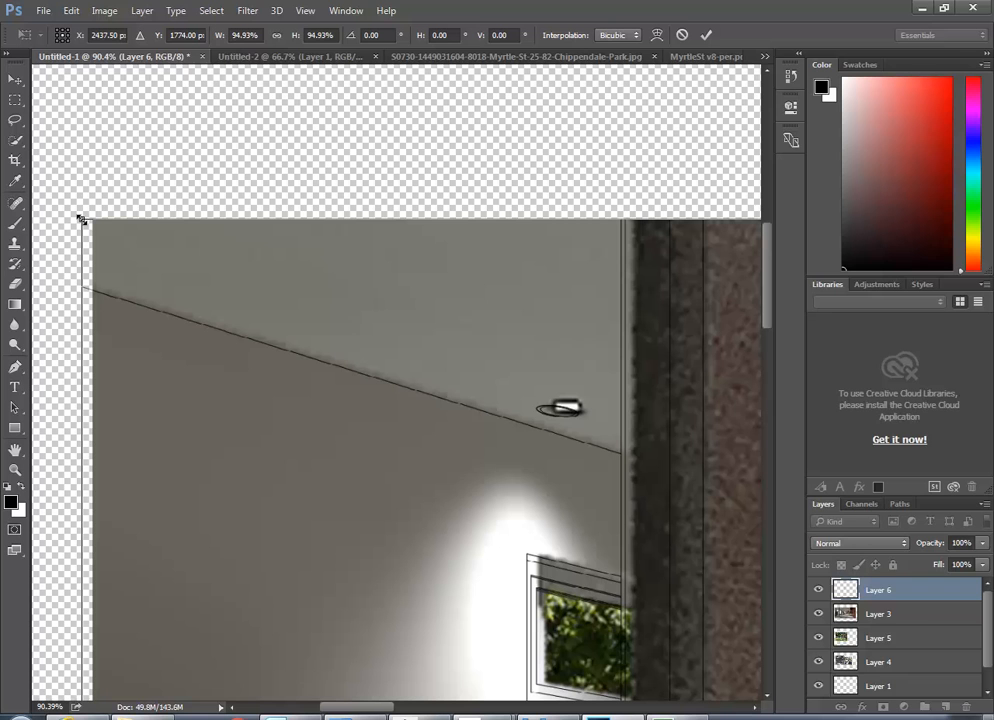
pyautogui.moveTo(82, 219)
pyautogui.mouseDown()
pyautogui.moveTo(66, 195)
pyautogui.moveTo(96, 216)
pyautogui.mouseUp()
pyautogui.press('Up')
pyautogui.press('Up')
pyautogui.press('Up')
pyautogui.press('Up')
pyautogui.press('Up')
pyautogui.press('Up')
pyautogui.press('Up')
pyautogui.press('Up')
pyautogui.press('Right')
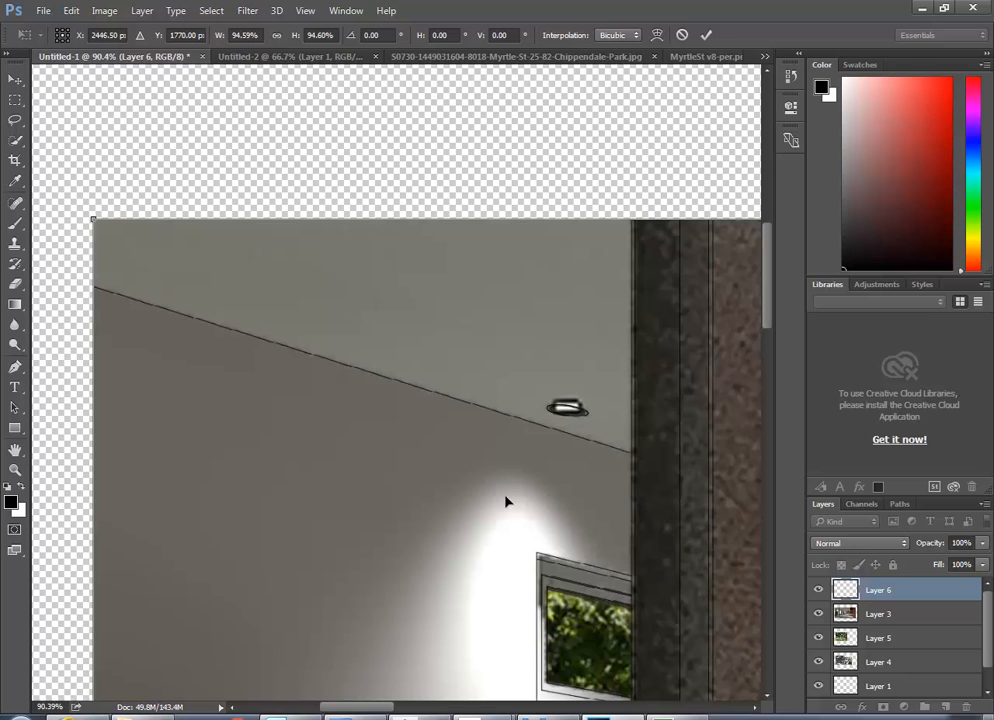
pyautogui.keyDown('alt'); pyautogui.scroll(-20, 425, 468); pyautogui.keyUp('alt')
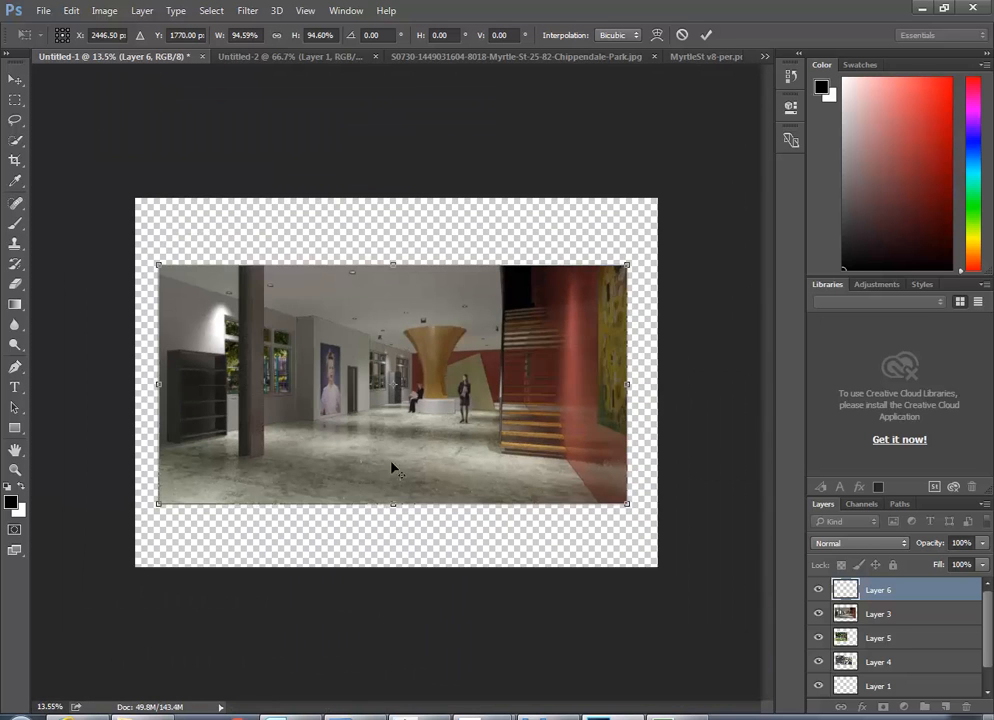
pyautogui.keyDown('alt'); pyautogui.scroll(1, 390, 464); pyautogui.keyUp('alt')
pyautogui.press('Return')
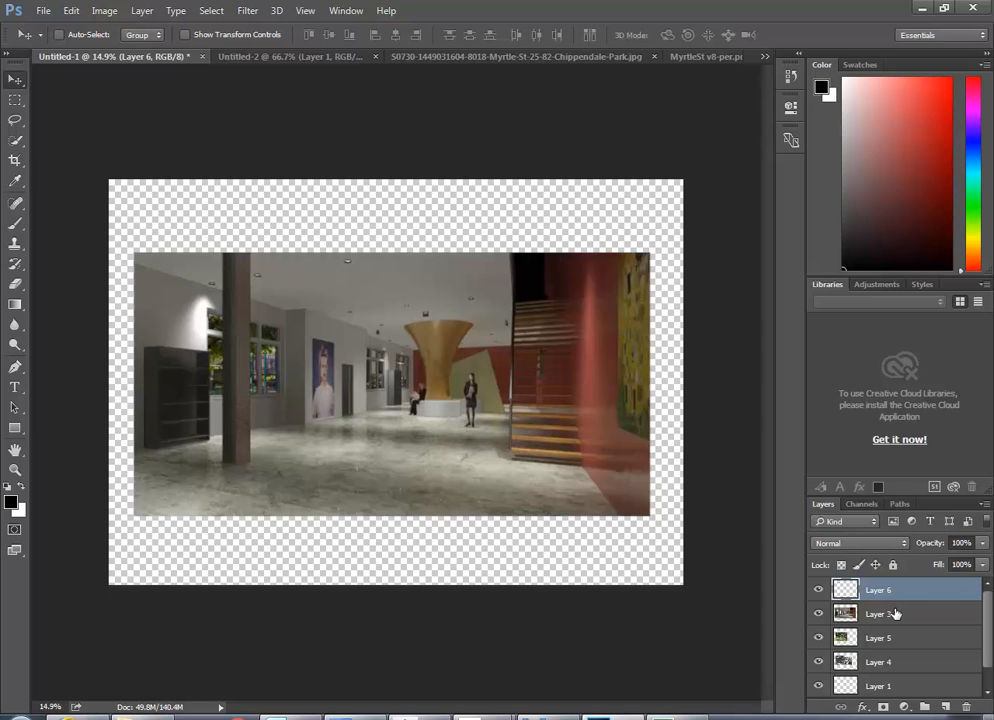
# - Compare the render with the Layer 6 linework hidden and shown, checking the alignment around the staircase
pyautogui.click(820, 590)
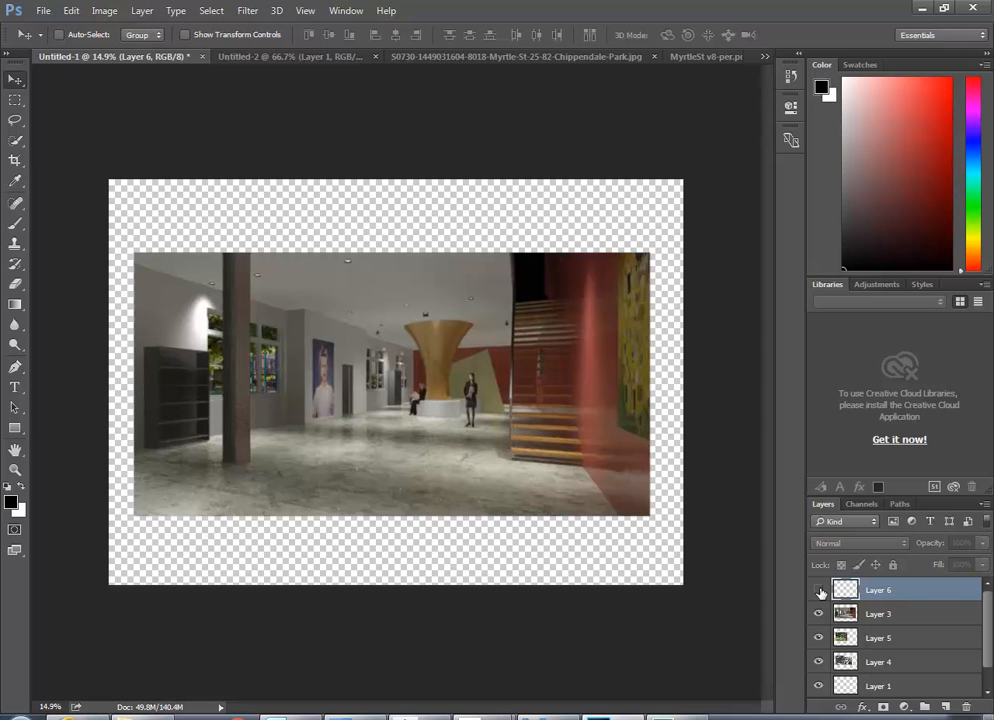
pyautogui.click(820, 590)
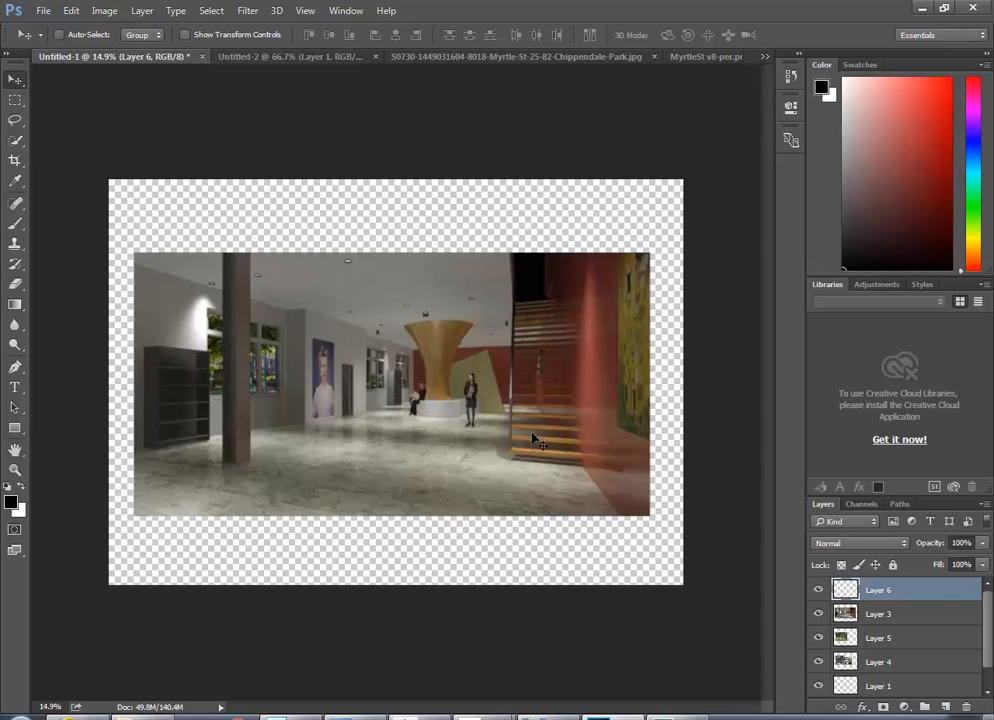
pyautogui.keyDown('alt'); pyautogui.scroll(4, 535, 438); pyautogui.keyUp('alt')
pyautogui.keyDown('alt'); pyautogui.scroll(-4, 531, 440); pyautogui.keyUp('alt')
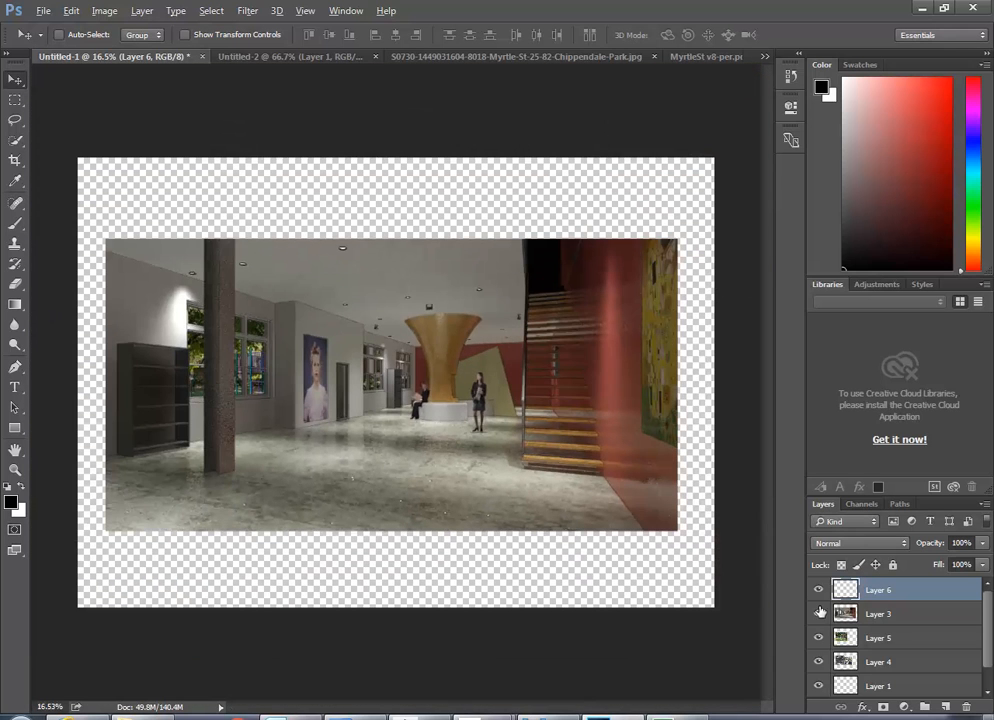
# - Try an Exposure adjustment on Layer 3 with exposure +1.30, offset +0.0547 and gamma correction 1.83
pyautogui.click(848, 616)
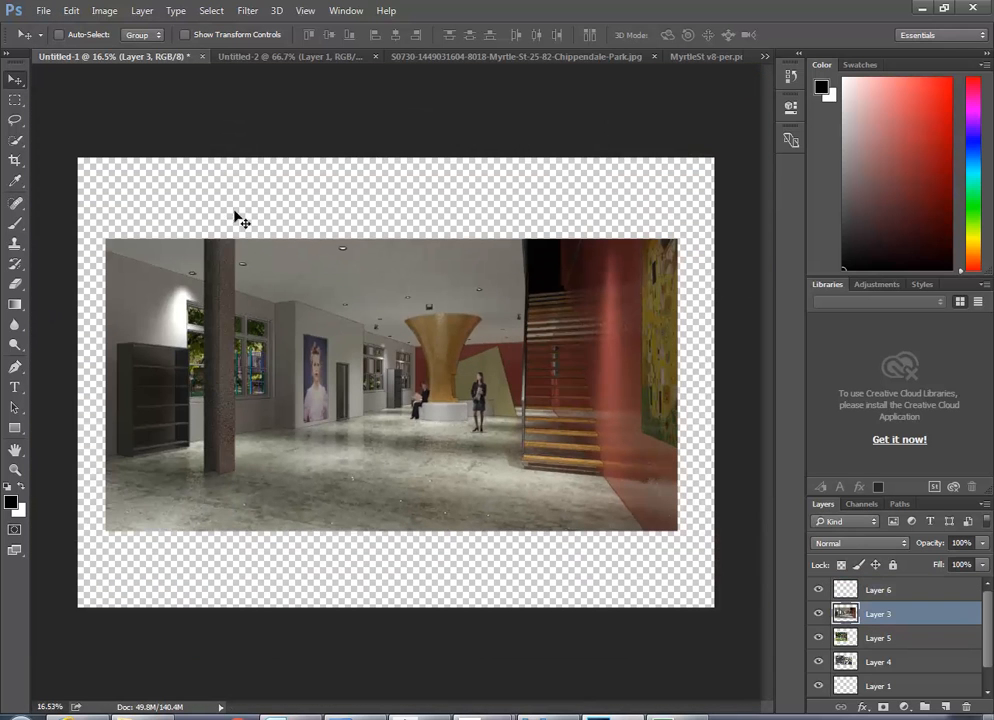
pyautogui.click(104, 11)
pyautogui.moveTo(138, 50)
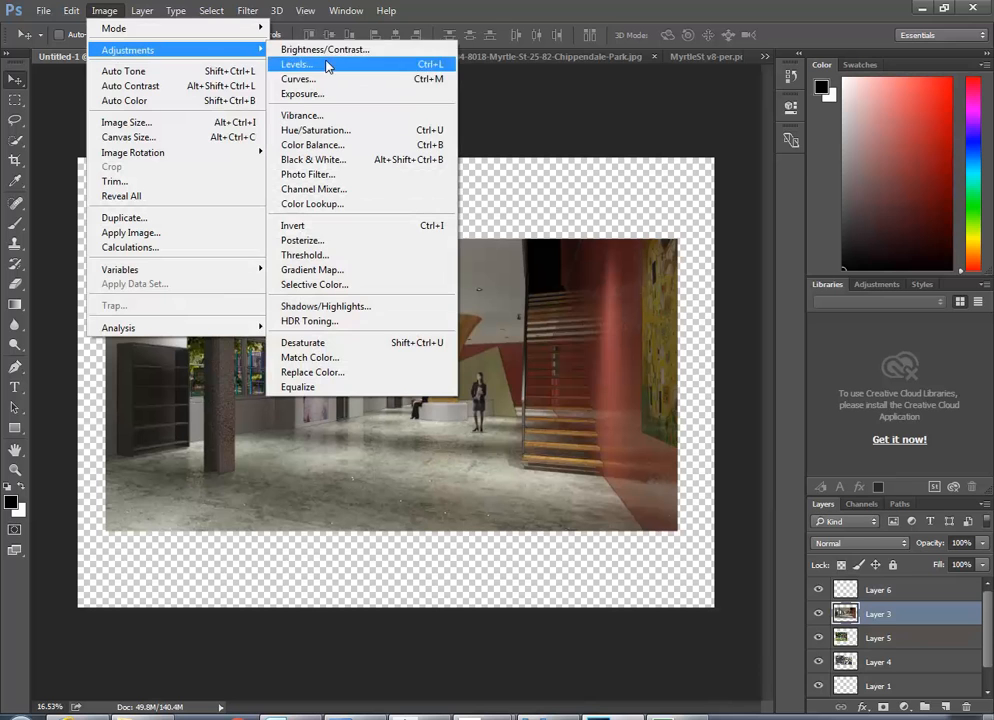
pyautogui.moveTo(245, 11)
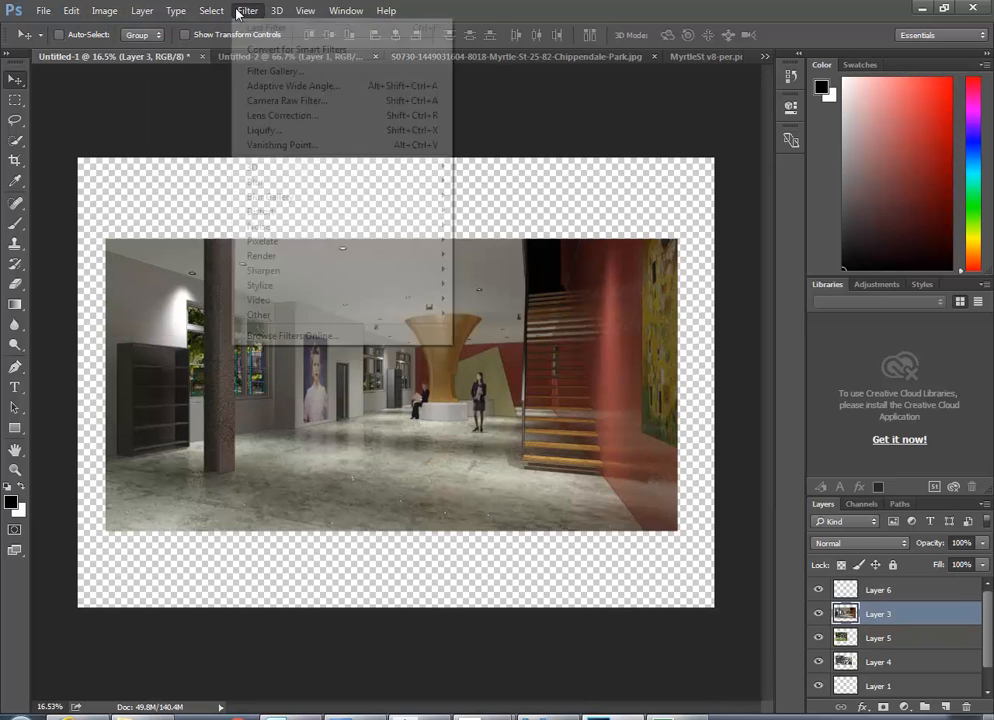
pyautogui.moveTo(106, 12)
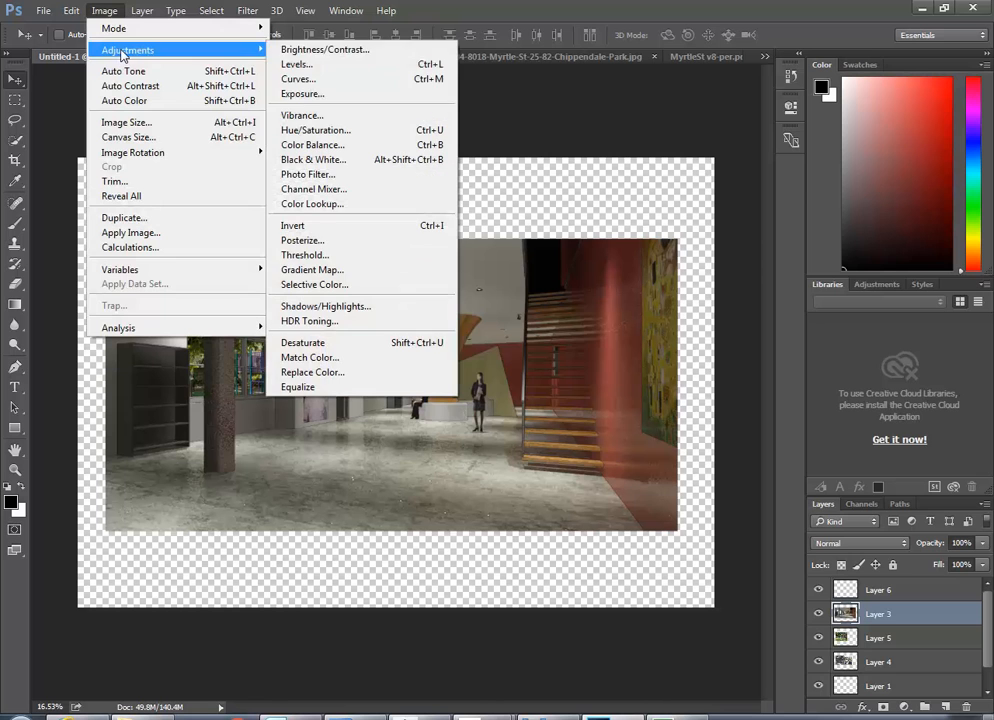
pyautogui.click(308, 94)
pyautogui.moveTo(645, 183); pyautogui.dragTo(598, 259)
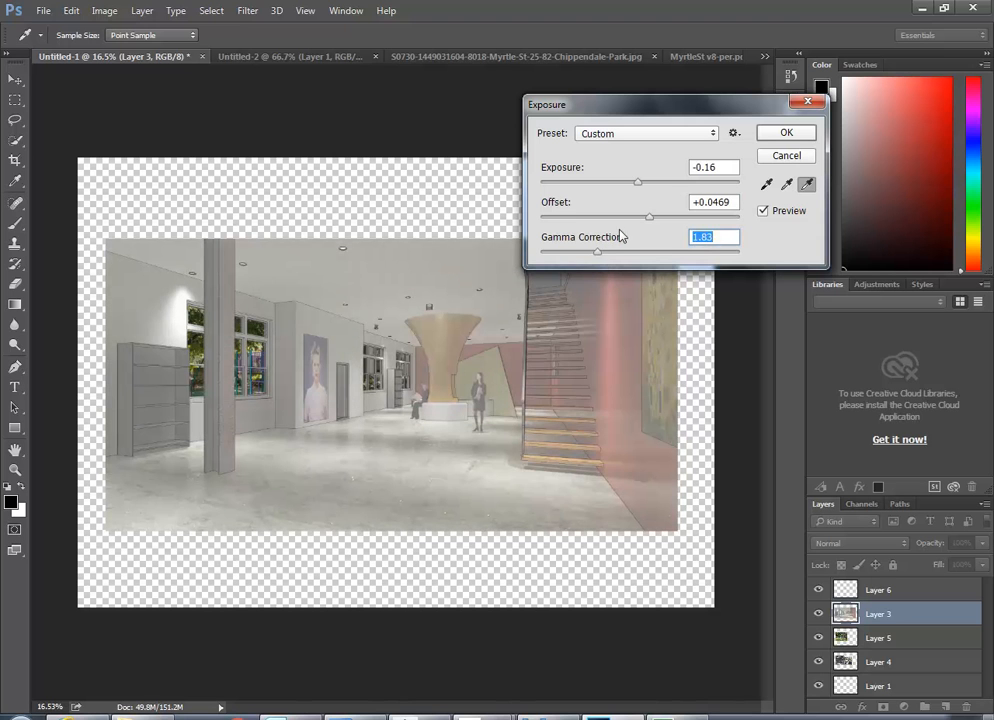
pyautogui.moveTo(647, 221); pyautogui.dragTo(660, 188)
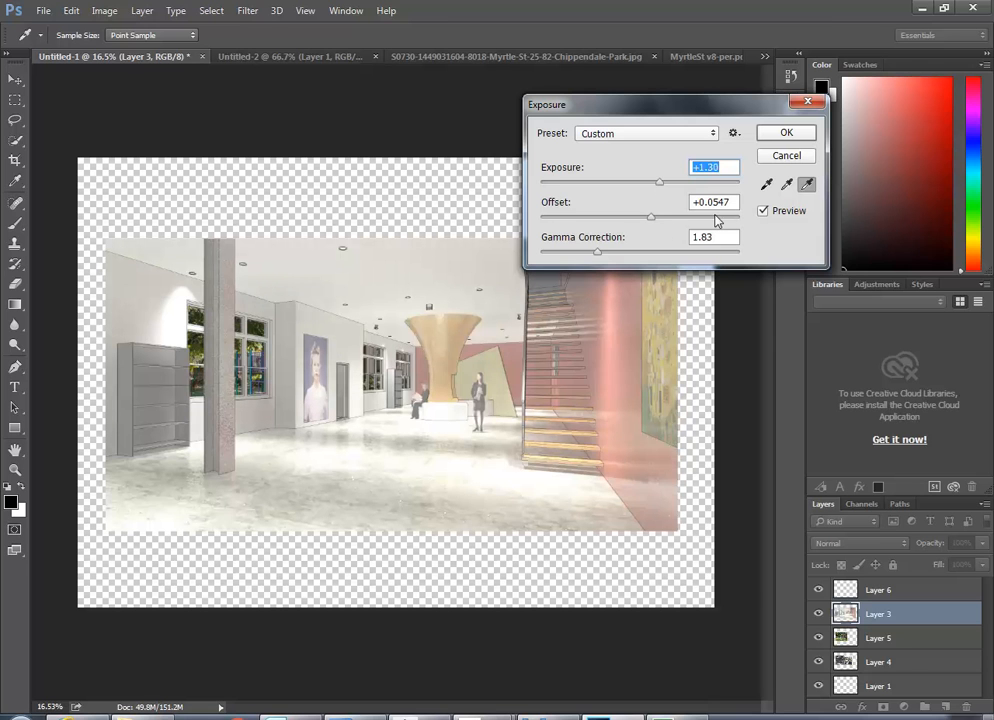
pyautogui.click(764, 211)
pyautogui.click(764, 211)
pyautogui.click(786, 133)
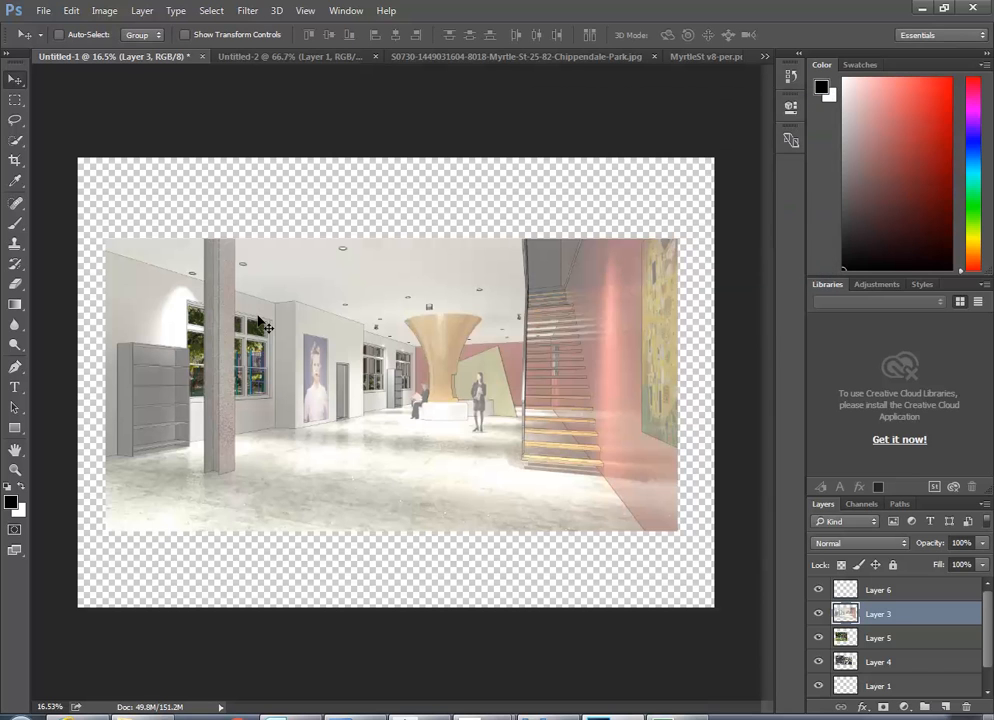
# - Try a Brightness/Contrast adjustment on Layer 3 with brightness -29 and contrast about -34
pyautogui.click(104, 10)
pyautogui.moveTo(150, 50)
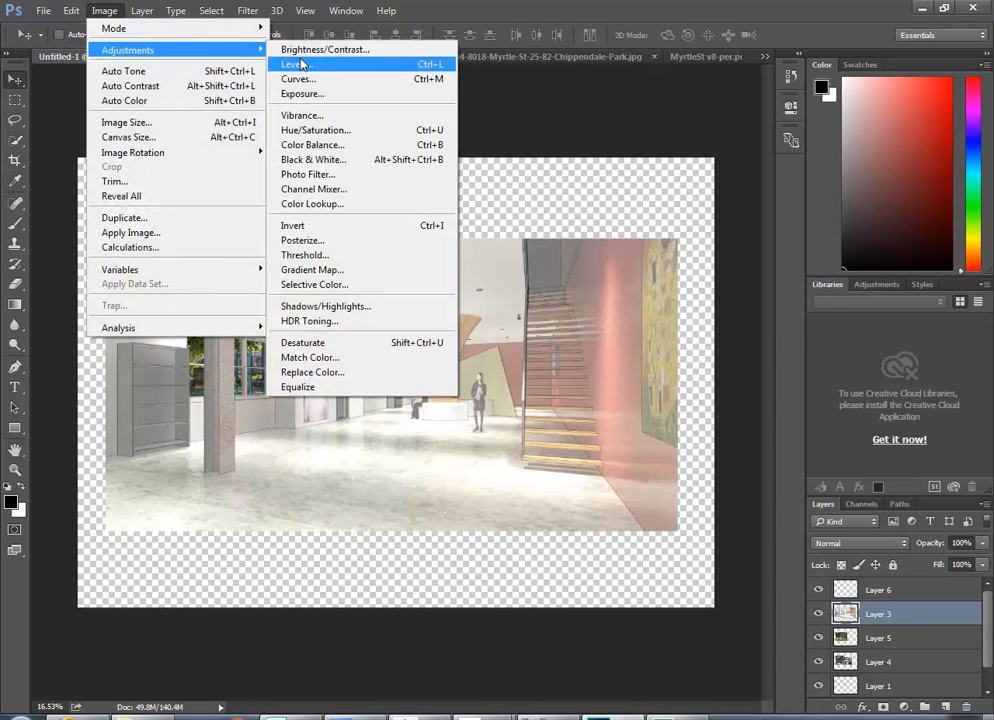
pyautogui.click(322, 49)
pyautogui.moveTo(632, 126); pyautogui.dragTo(567, 163)
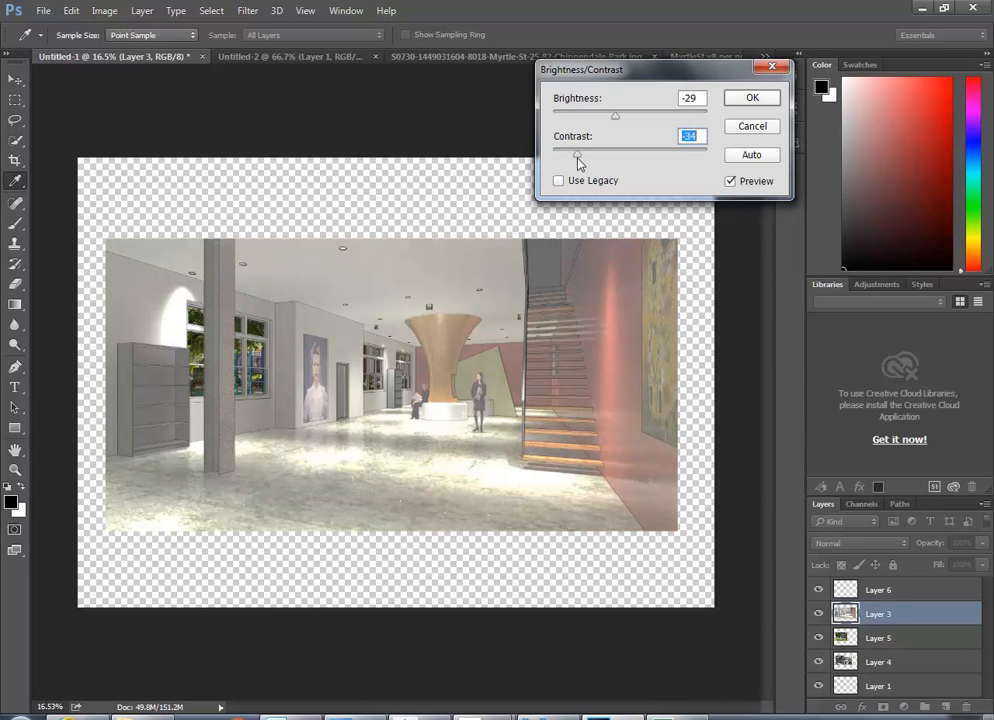
pyautogui.click(745, 98)
pyautogui.press('v')
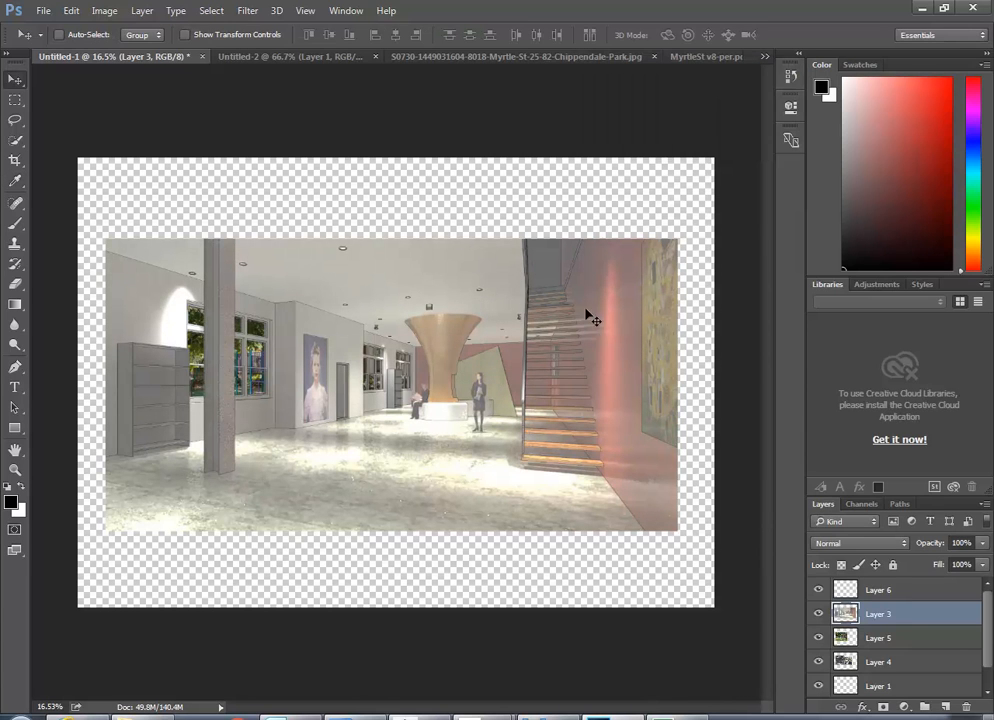
# - Undo the Exposure and Brightness/Contrast adjustments by reverting the document history to the Free Transform state
pyautogui.click(346, 11)
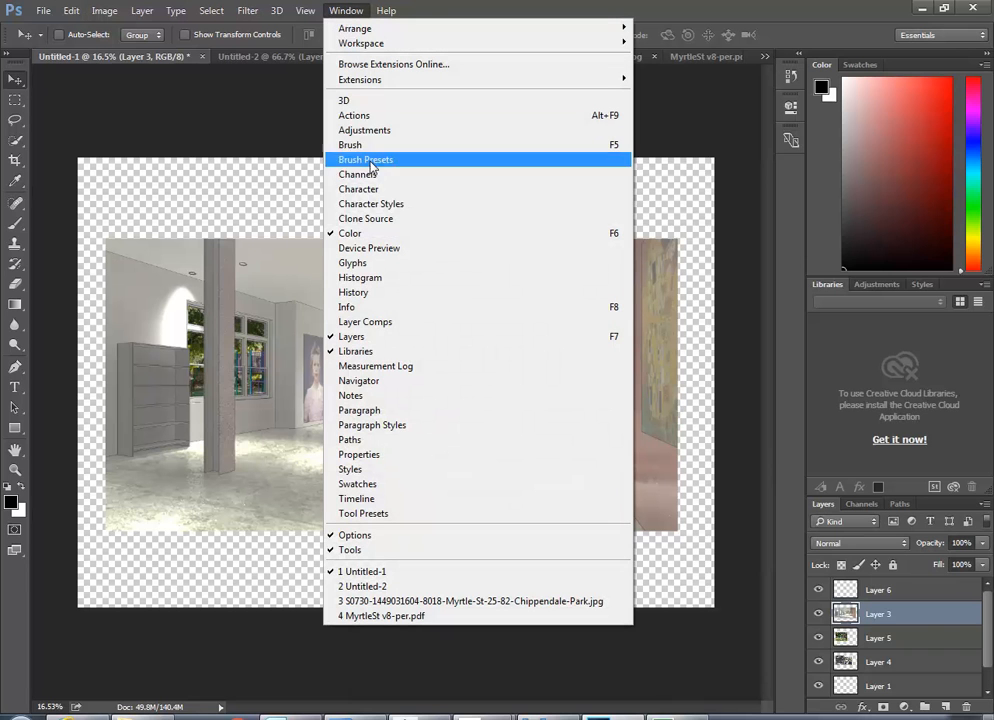
pyautogui.click(377, 292)
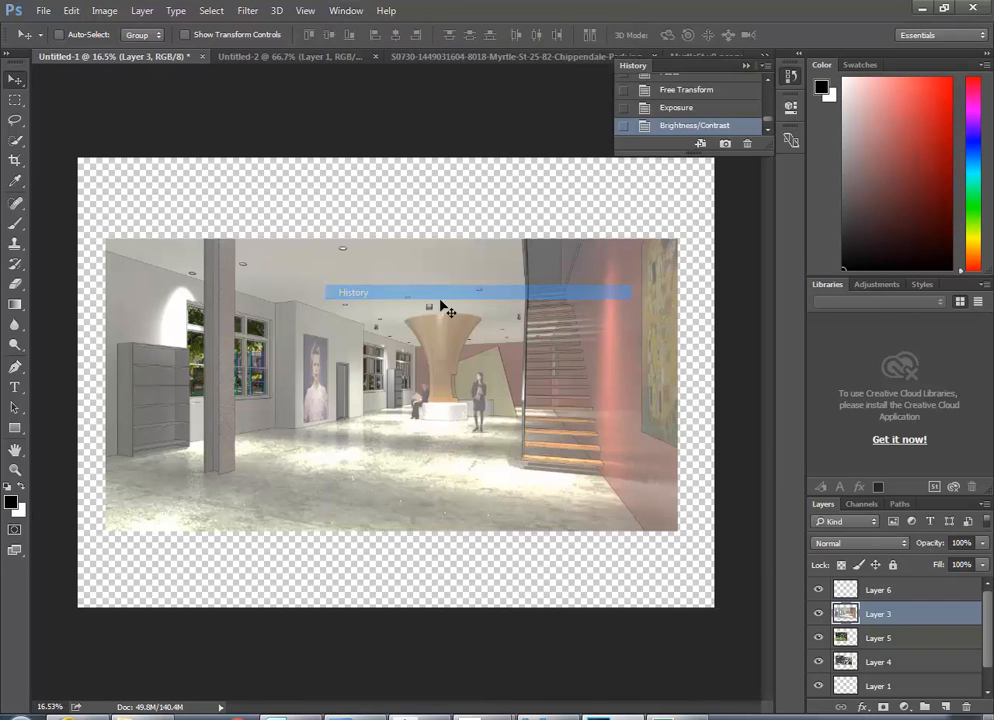
pyautogui.click(678, 107)
pyautogui.click(678, 92)
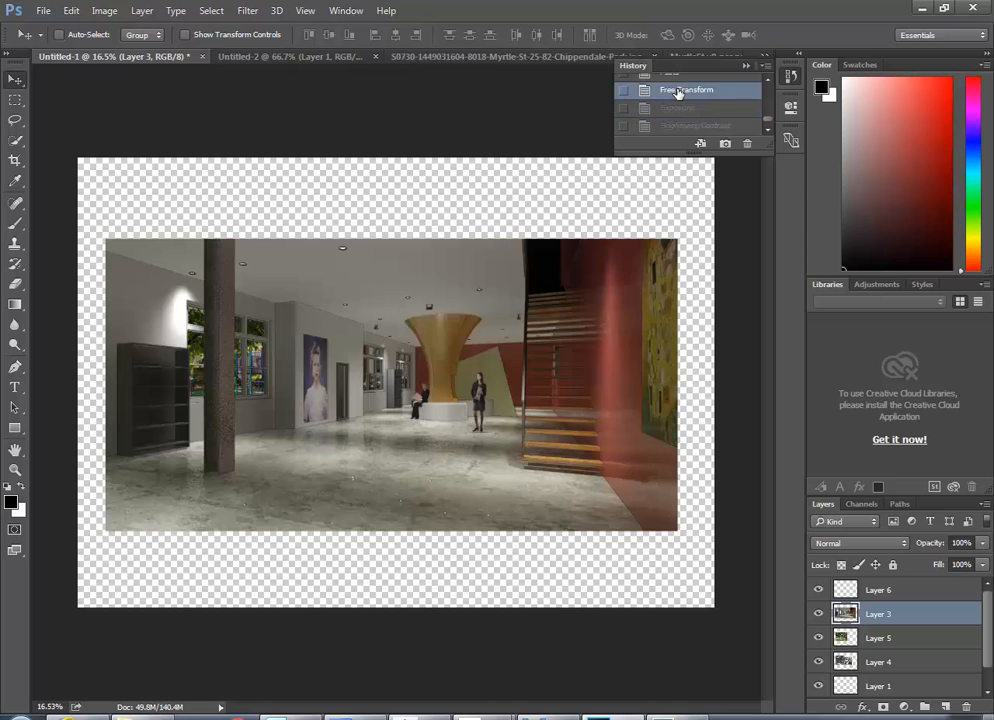
pyautogui.click(746, 67)
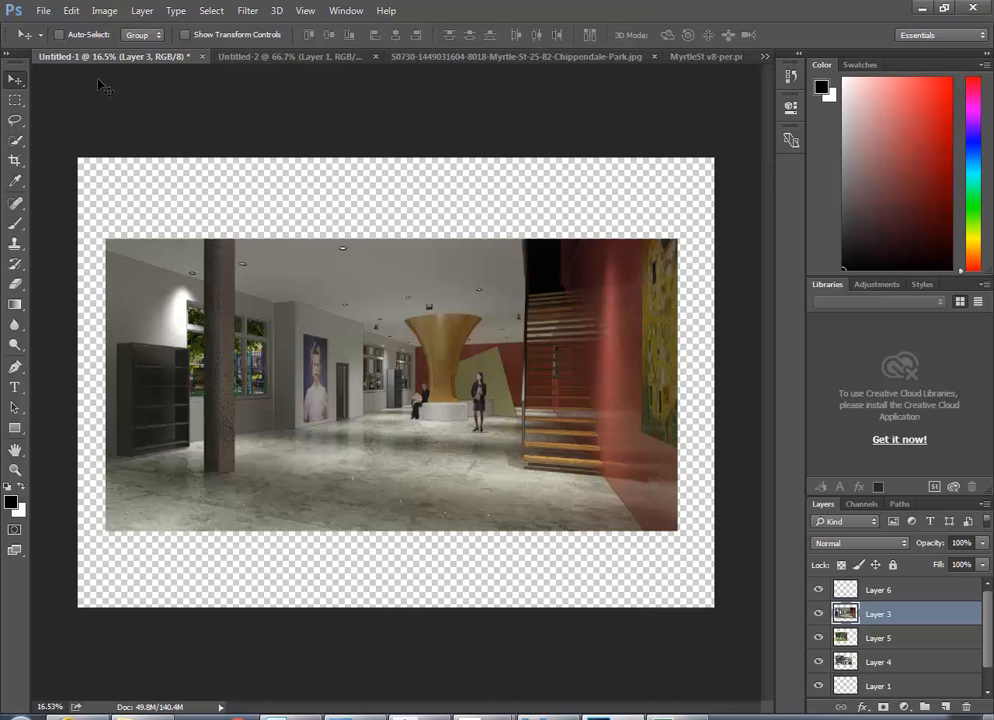